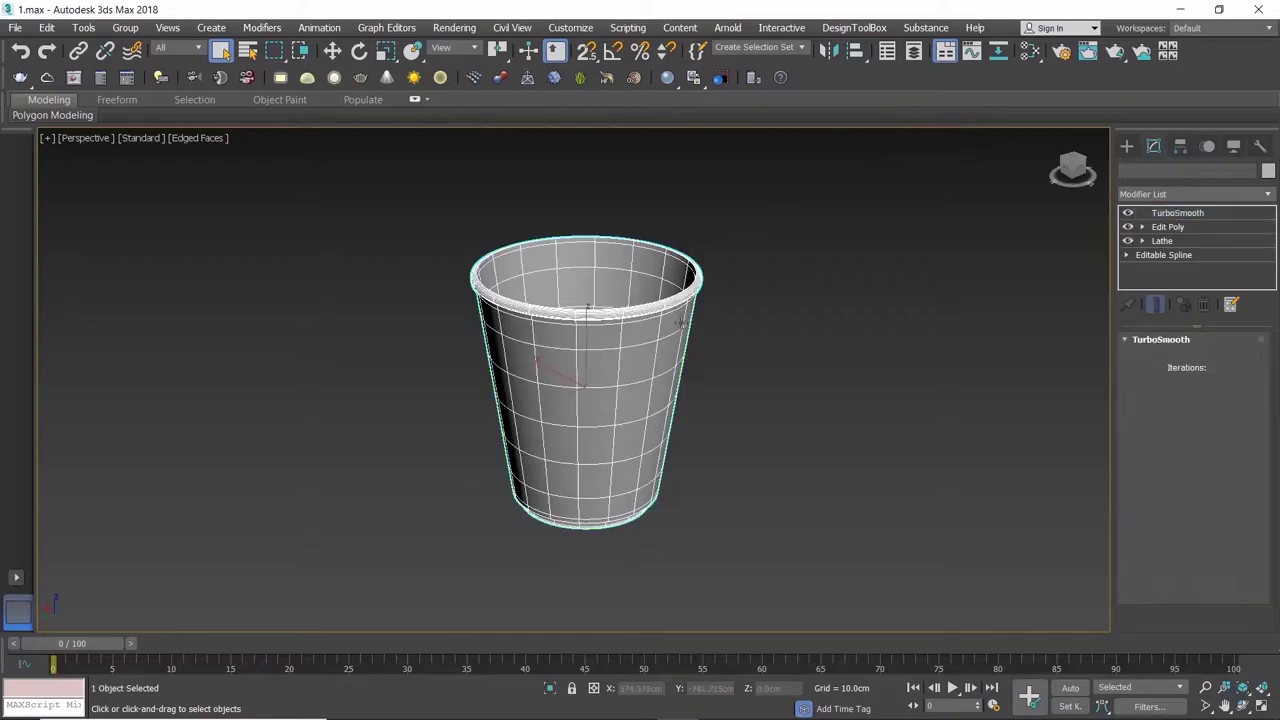
- Select the paper cup and insert an Unwrap UVW modifier just above its Edit Poly
{"action": "left_click", "coordinate": [1267, 194]}
{"action": "left_click", "coordinate": [1180, 227]}
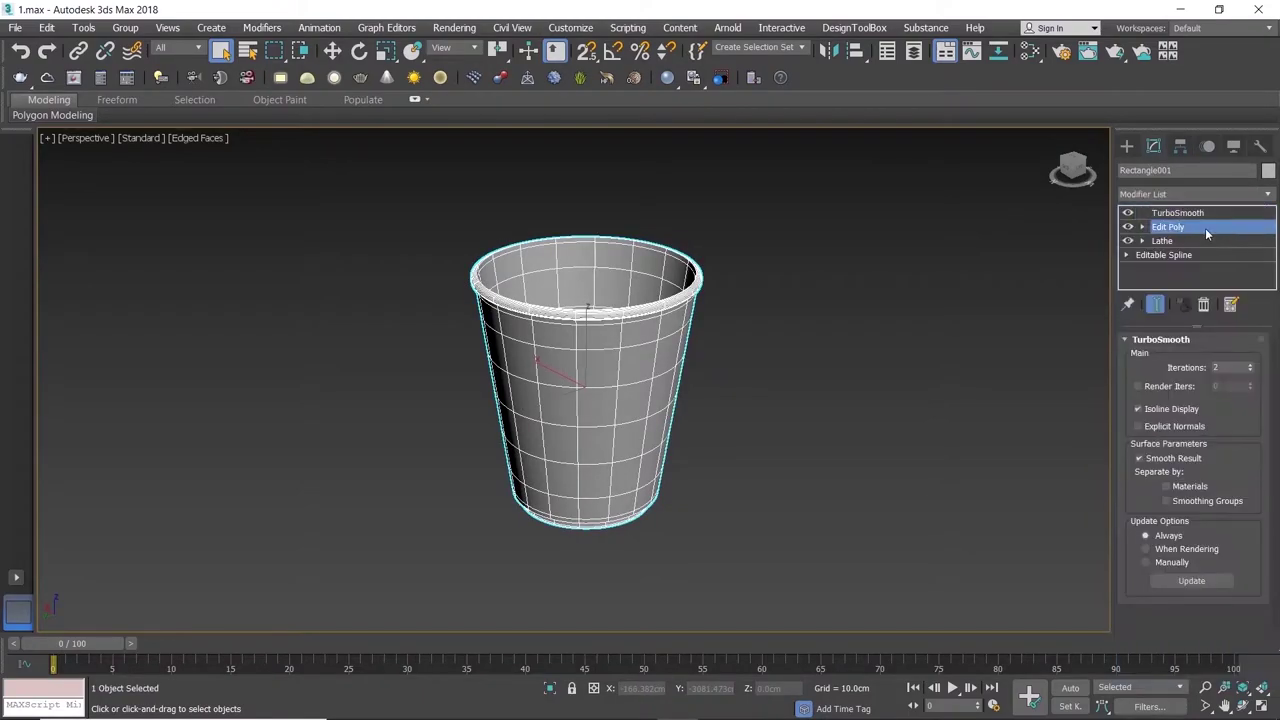
{"action": "left_click", "coordinate": [1267, 195]}
{"action": "scroll", "coordinate": [1200, 330], "scroll_direction": "down", "scroll_amount": 10}
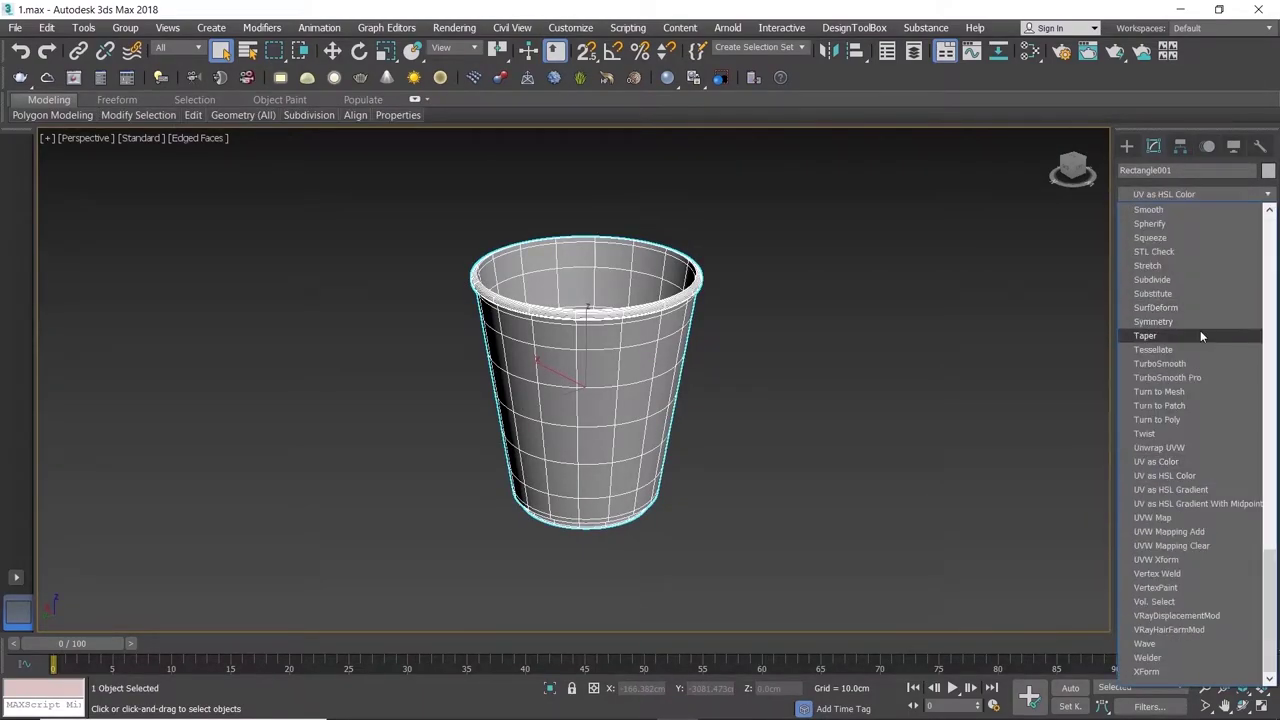
{"action": "left_click", "coordinate": [1160, 448]}
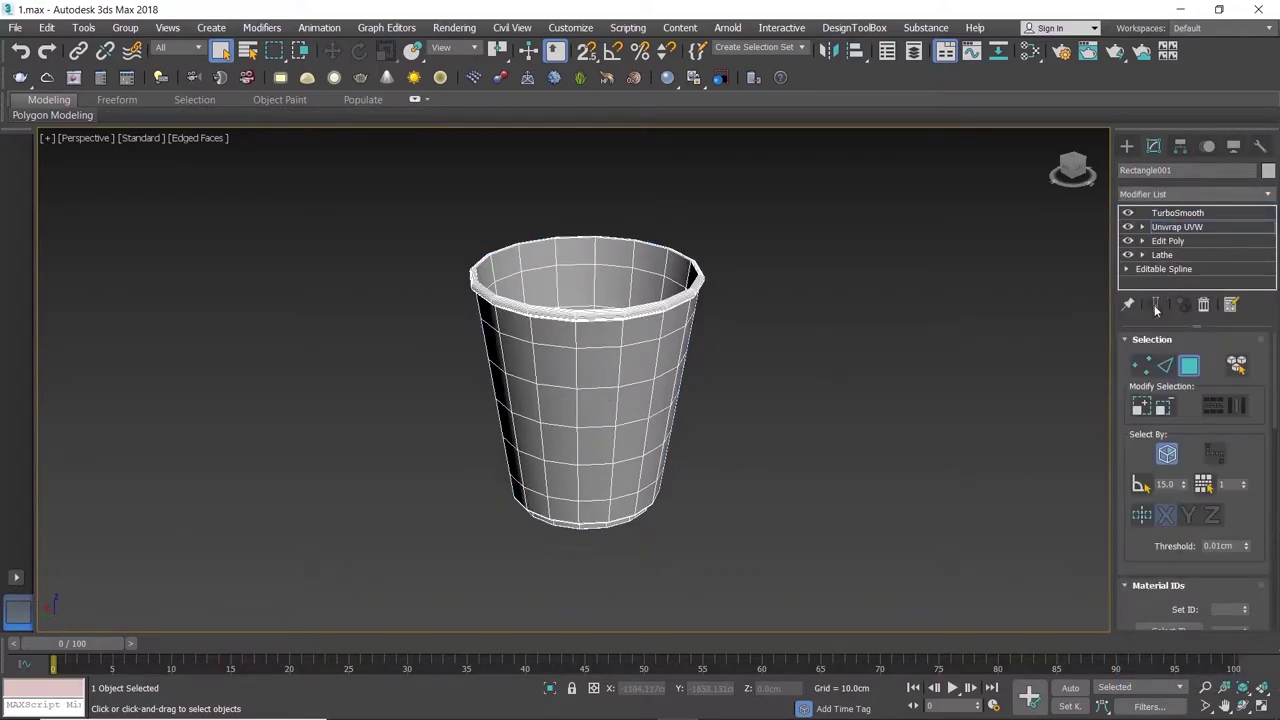
- Switch Unwrap UVW to Edge mode and select the full edge loop around the cup rim
{"action": "mouse_move", "coordinate": [640, 360]}
{"action": "middle_mouse_down", "text": "alt"}
{"action": "mouse_move", "coordinate": [637, 329]}
{"action": "mouse_move", "coordinate": [662, 300]}
{"action": "middle_mouse_up", "text": "alt"}
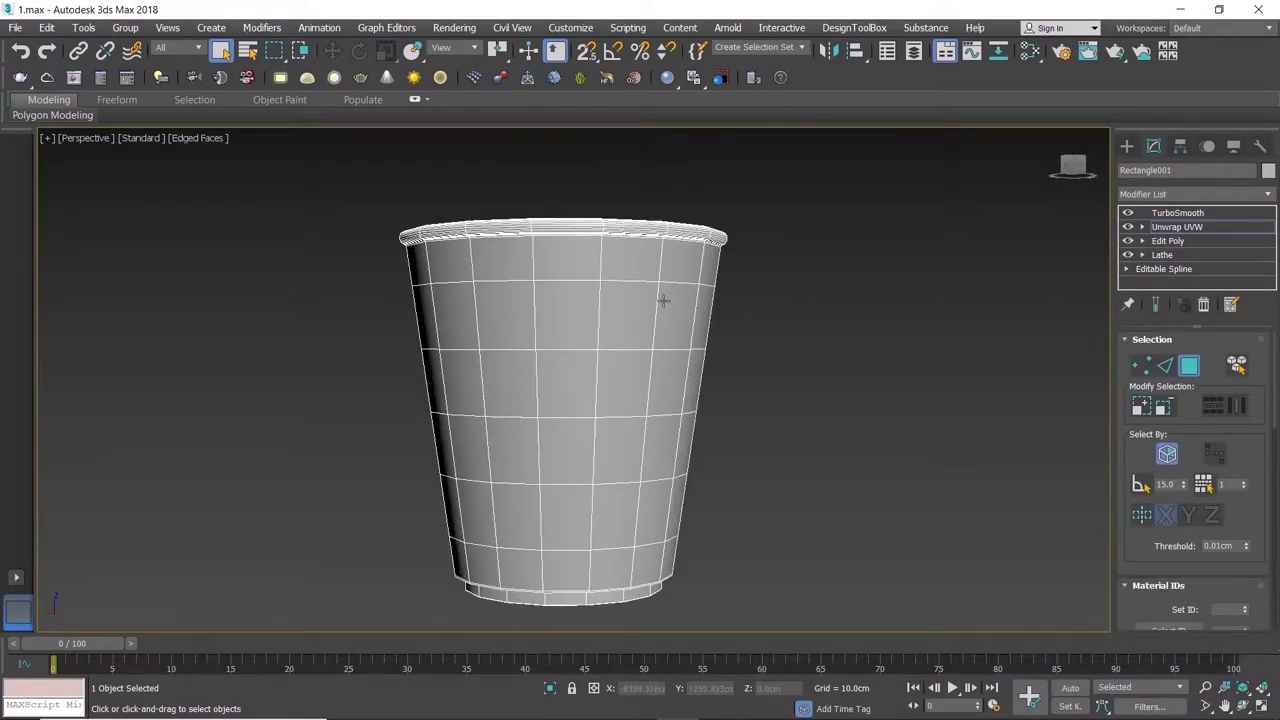
{"action": "left_click", "coordinate": [1160, 370]}
{"action": "scroll", "coordinate": [540, 245], "scroll_direction": "up", "scroll_amount": 6}
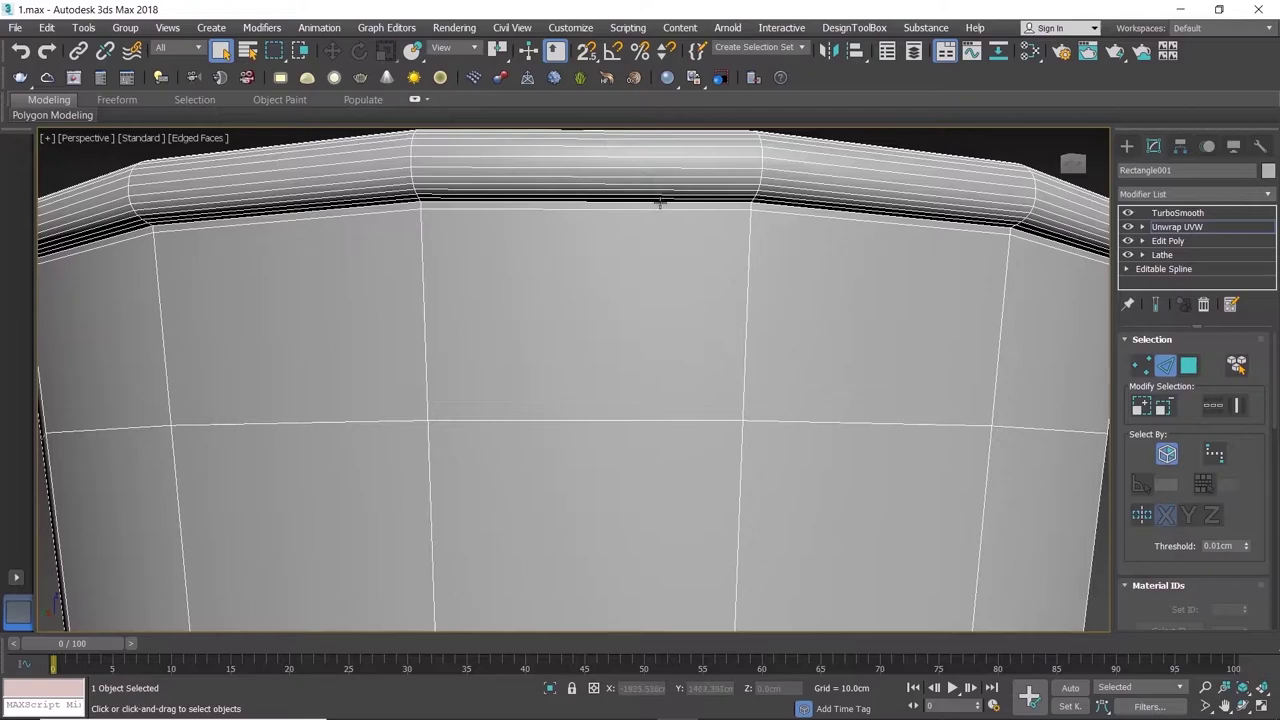
{"action": "double_click", "coordinate": [659, 203]}
- Pan and orbit the view to inspect the cup's bottom and underside
{"action": "scroll", "coordinate": [686, 286], "scroll_direction": "down", "scroll_amount": 5}
{"action": "scroll", "coordinate": [691, 407], "scroll_direction": "up", "scroll_amount": 2}
{"action": "middle_click_drag", "start_coordinate": [691, 407], "coordinate": [688, 334]}
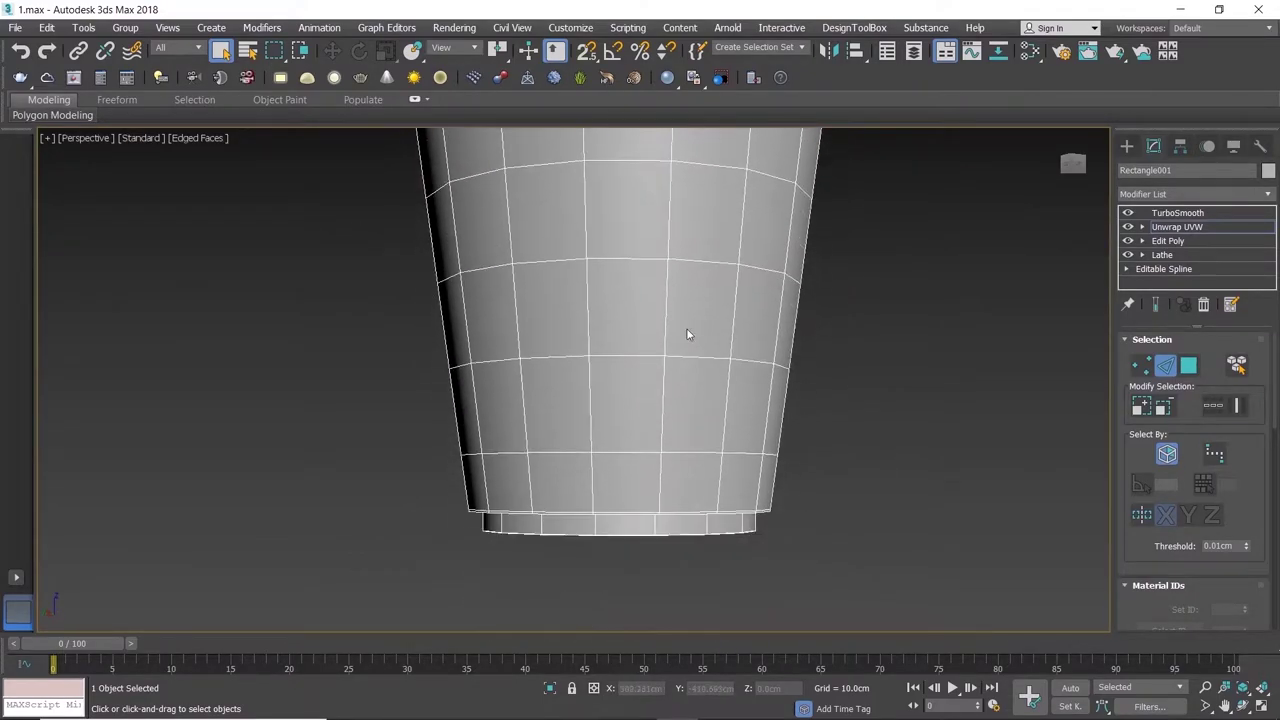
{"action": "scroll", "coordinate": [688, 340], "scroll_direction": "down", "scroll_amount": 4}
{"action": "scroll", "coordinate": [691, 363], "scroll_direction": "up", "scroll_amount": 3}
{"action": "scroll", "coordinate": [700, 280], "scroll_direction": "up", "scroll_amount": 3}
{"action": "scroll", "coordinate": [695, 405], "scroll_direction": "down", "scroll_amount": 4}
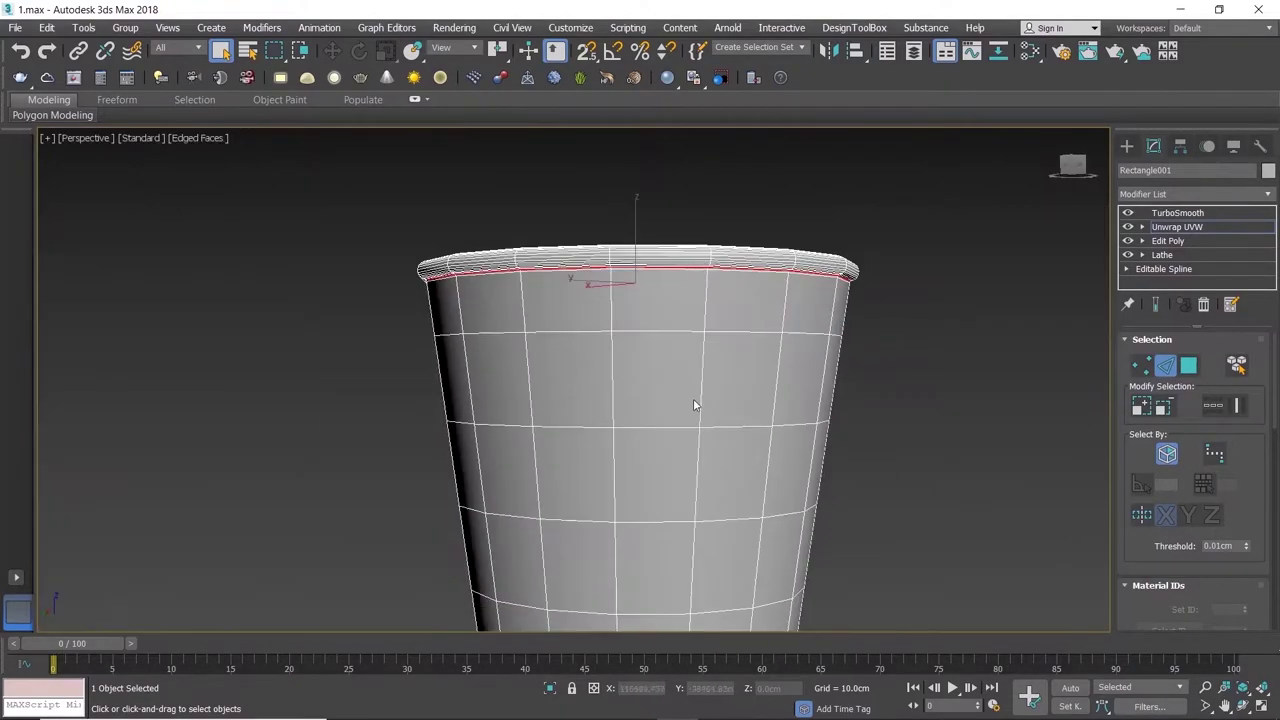
{"action": "middle_click_drag", "start_coordinate": [693, 405], "coordinate": [680, 429], "text": "alt"}
{"action": "scroll", "coordinate": [683, 260], "scroll_direction": "up", "scroll_amount": 3}
{"action": "scroll", "coordinate": [688, 230], "scroll_direction": "up", "scroll_amount": 2}
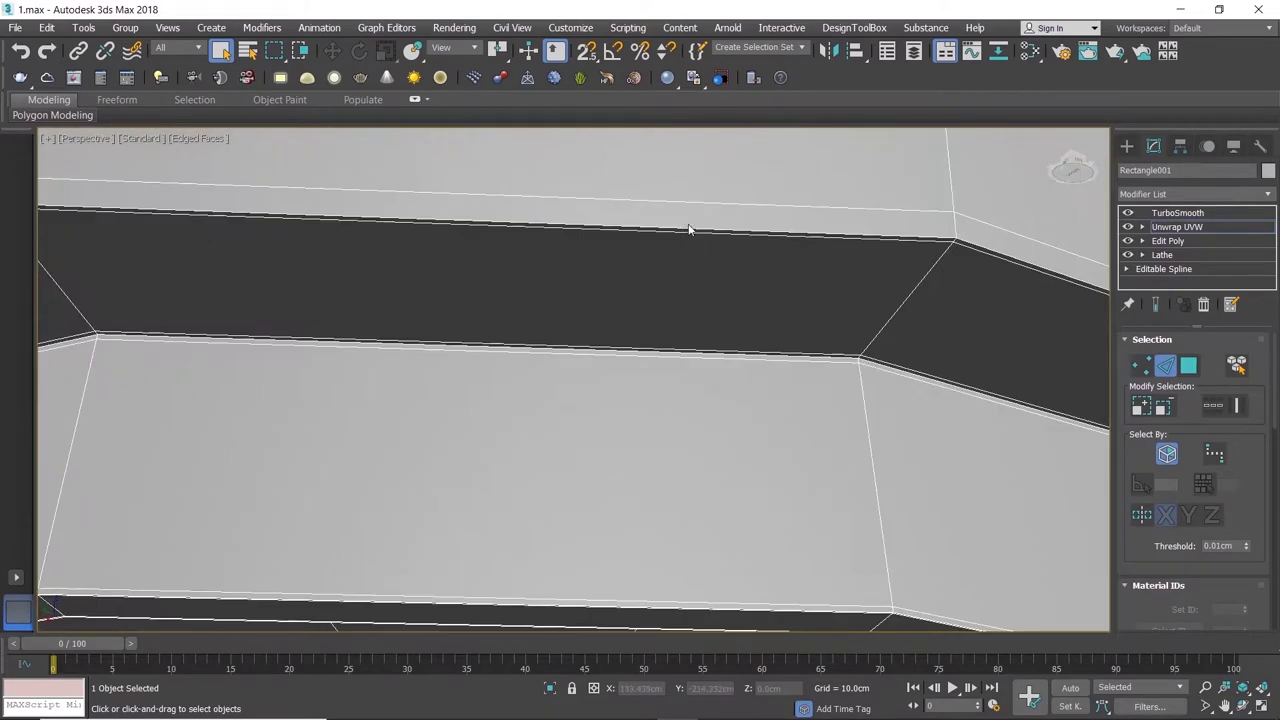
{"action": "scroll", "coordinate": [689, 227], "scroll_direction": "down", "scroll_amount": 3}
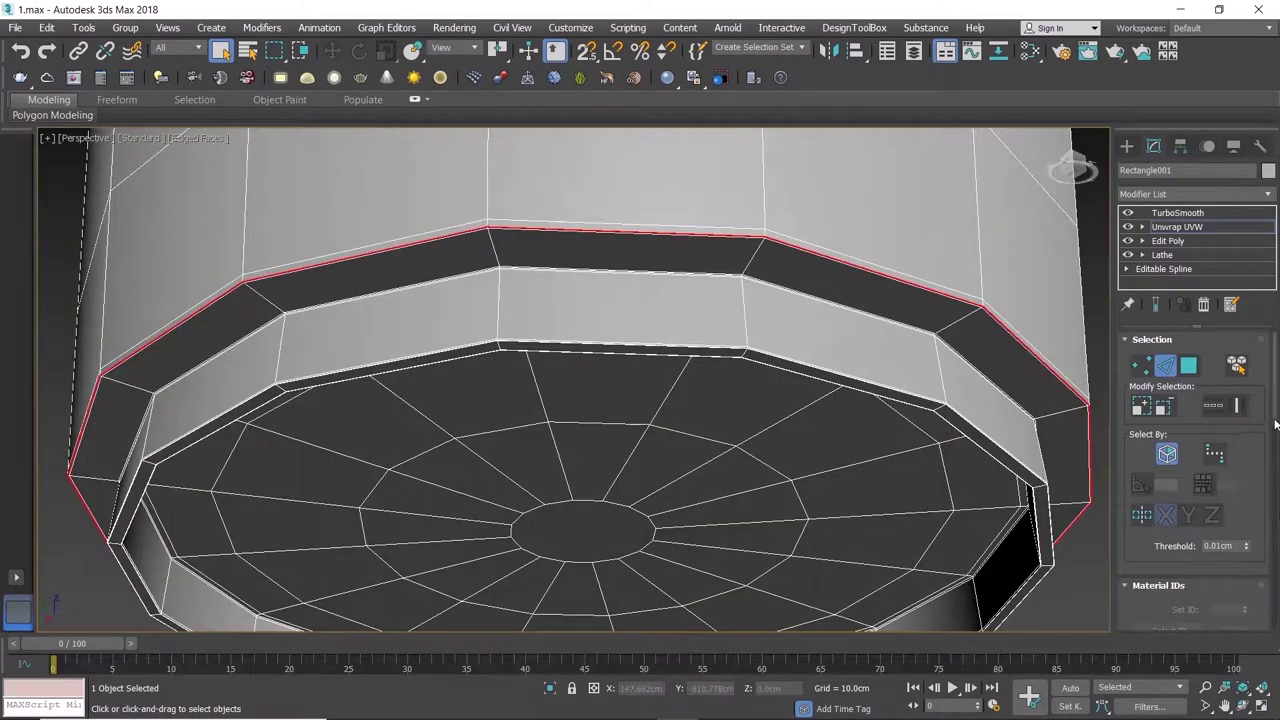
{"action": "scroll", "coordinate": [1275, 425], "scroll_direction": "down", "scroll_amount": 3}
{"action": "scroll", "coordinate": [1275, 425], "scroll_direction": "down", "scroll_amount": 3}
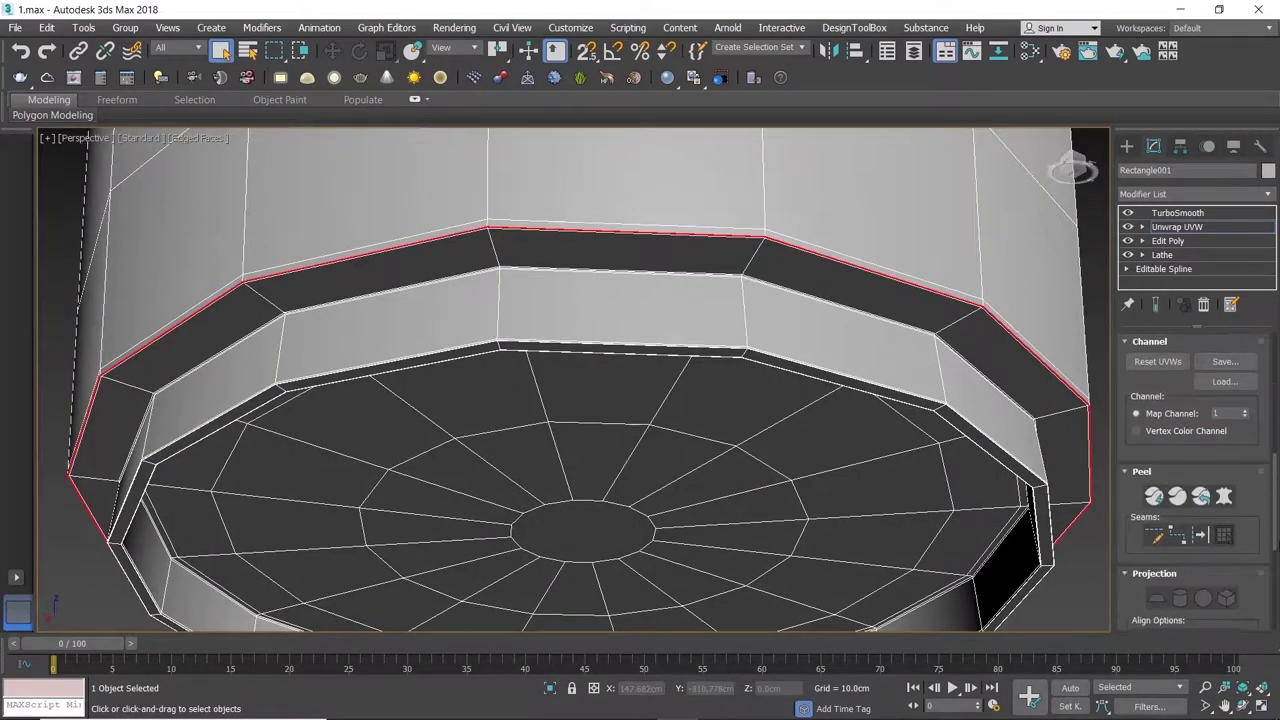
- Convert the selected rim edge loop into a UV seam
{"action": "left_click", "coordinate": [1205, 540]}
{"action": "scroll", "coordinate": [683, 280], "scroll_direction": "up", "scroll_amount": 4}
{"action": "scroll", "coordinate": [683, 279], "scroll_direction": "up", "scroll_amount": 3}
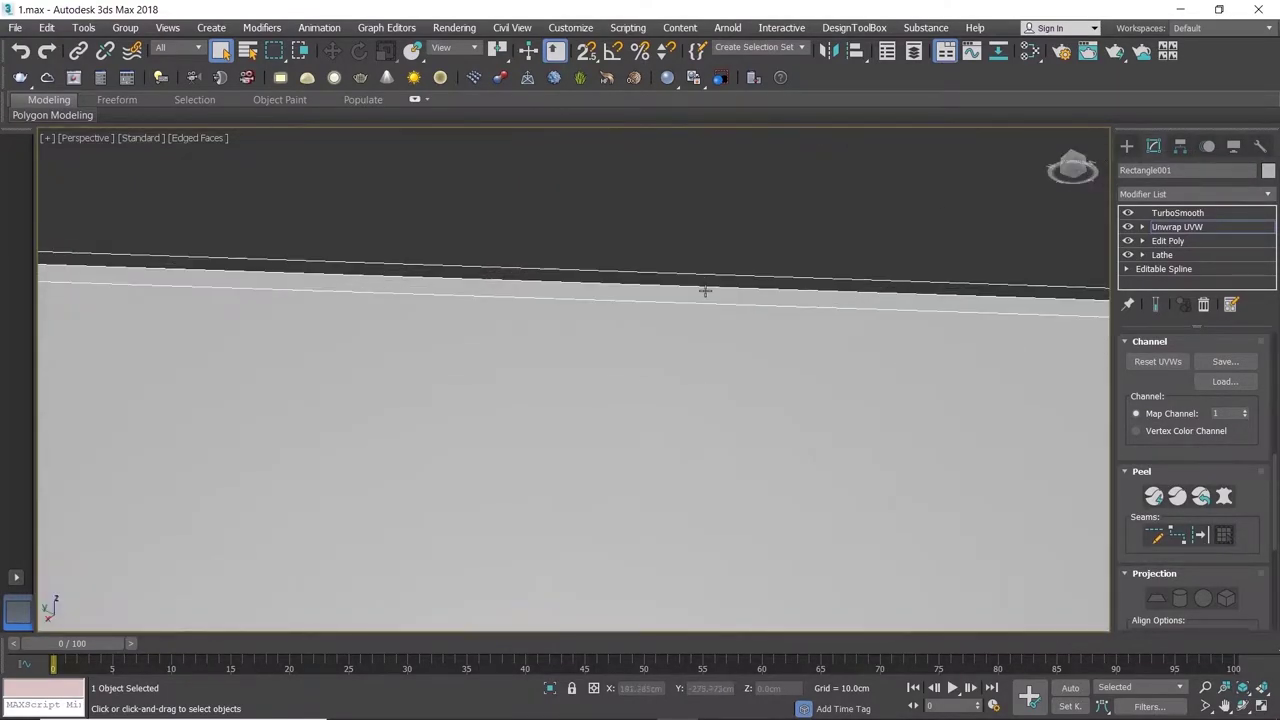
{"action": "scroll", "coordinate": [706, 287], "scroll_direction": "down", "scroll_amount": 4}
{"action": "scroll", "coordinate": [720, 309], "scroll_direction": "down", "scroll_amount": 2}
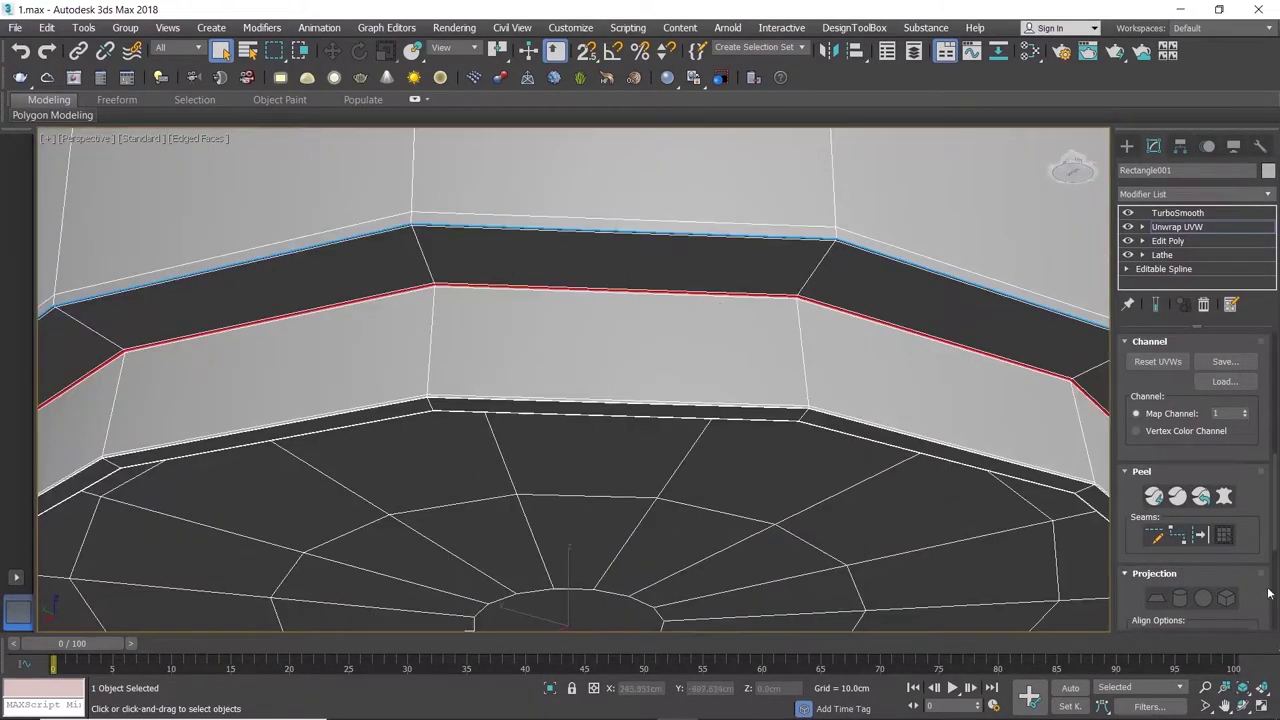
- Convert the newly selected bottom band edges into seams and check the bottom cap
{"action": "left_click", "coordinate": [1205, 540]}
{"action": "scroll", "coordinate": [795, 380], "scroll_direction": "down", "scroll_amount": 5}
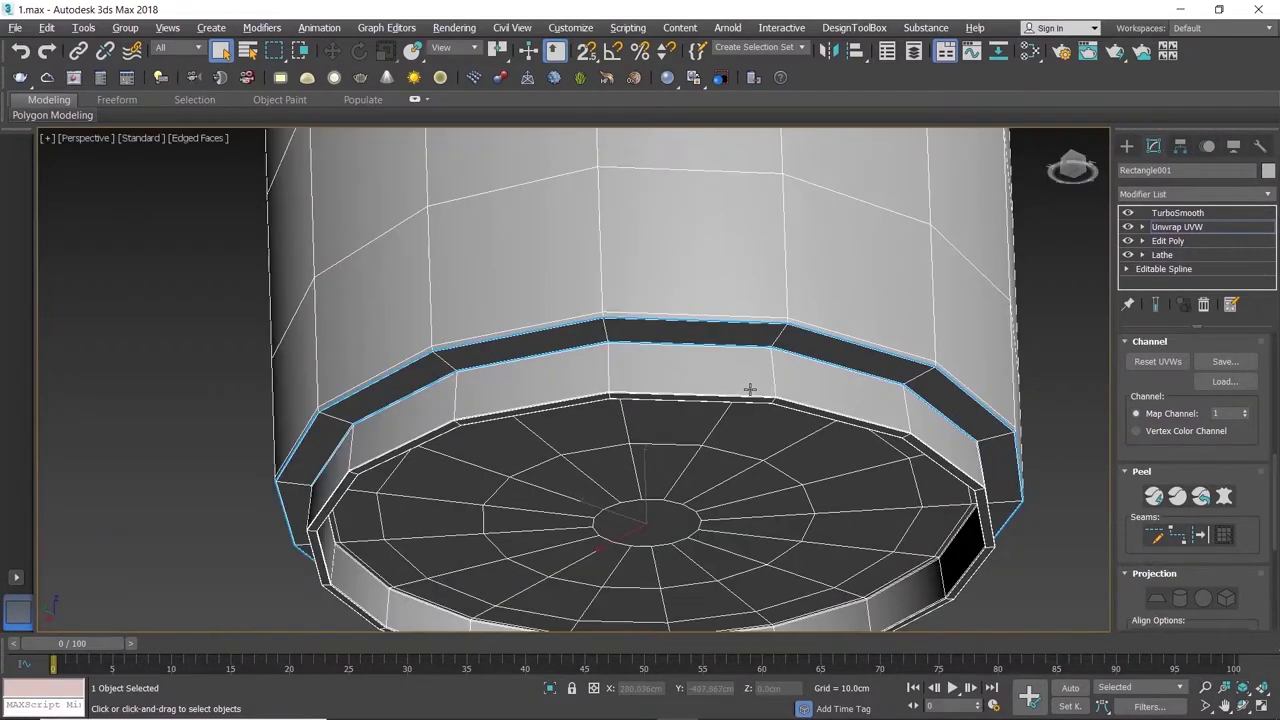
{"action": "middle_click_drag", "start_coordinate": [829, 380], "coordinate": [766, 286], "text": "alt"}
{"action": "scroll", "coordinate": [602, 535], "scroll_direction": "up", "scroll_amount": 6}
{"action": "scroll", "coordinate": [602, 531], "scroll_direction": "up", "scroll_amount": 4}
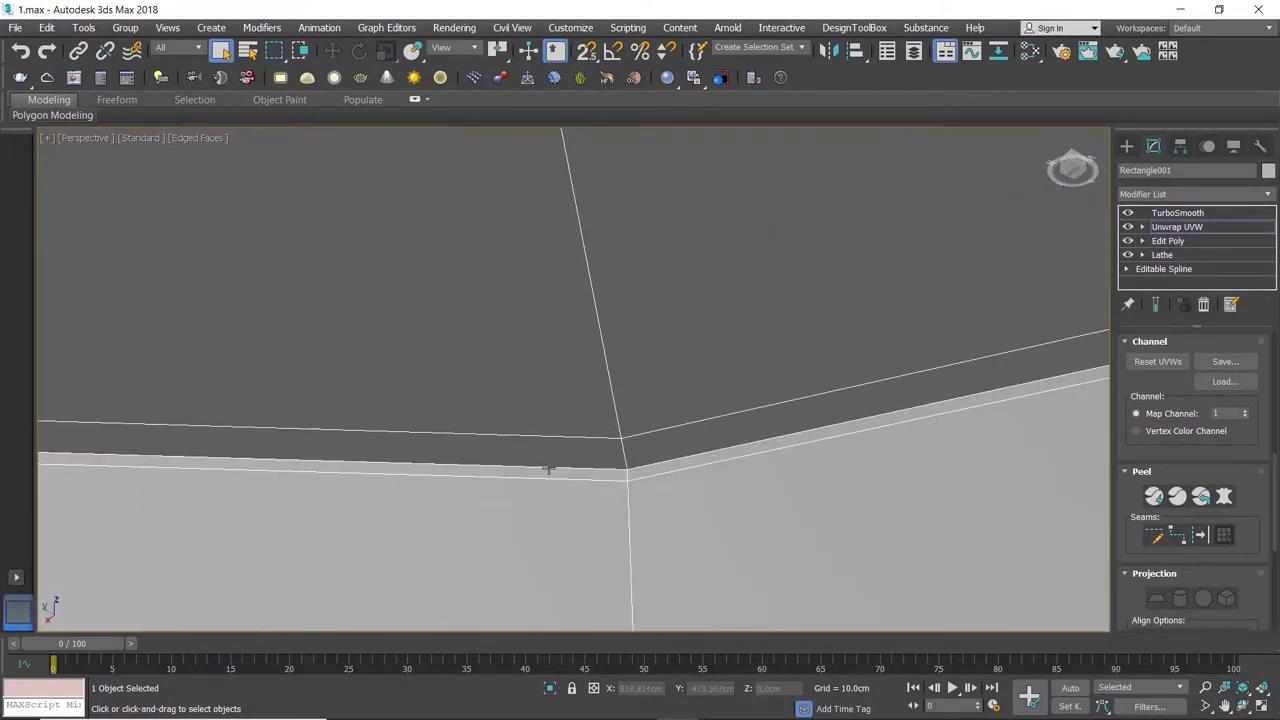
{"action": "scroll", "coordinate": [548, 468], "scroll_direction": "down", "scroll_amount": 8}
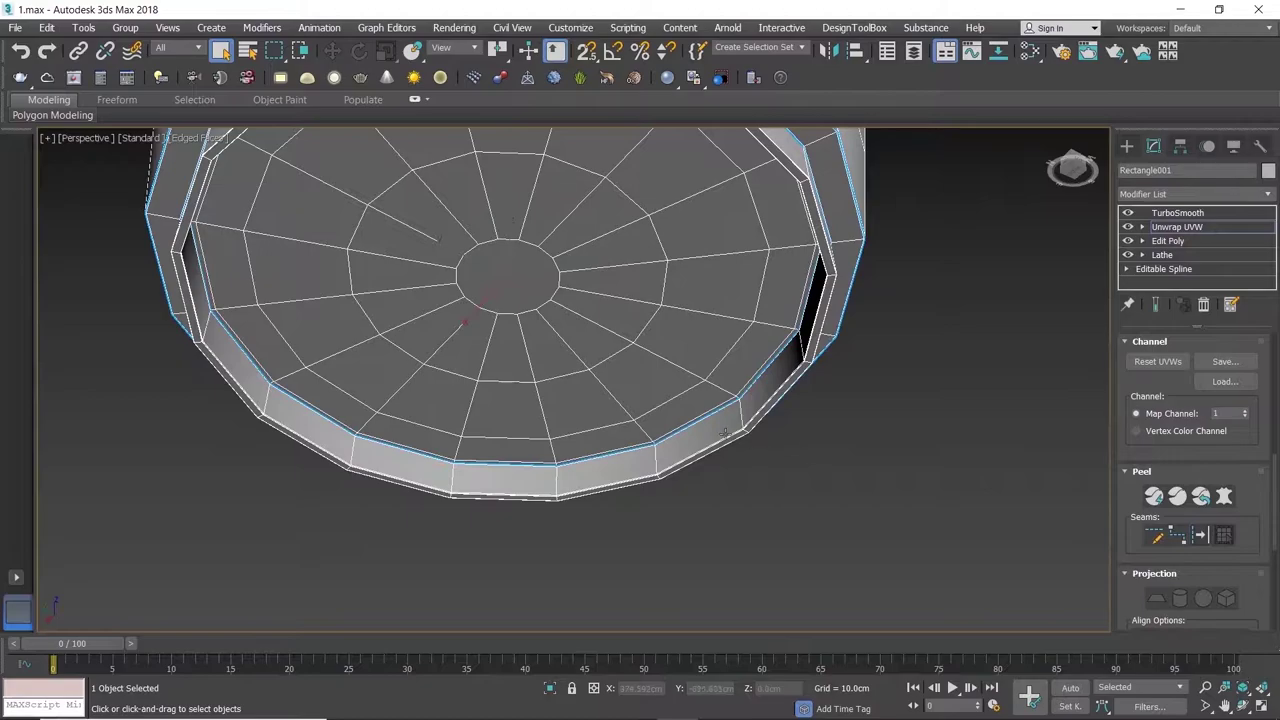
{"action": "scroll", "coordinate": [600, 292], "scroll_direction": "down", "scroll_amount": 5}
- Looking into the cup from above, turn the inner rim edges into seams
{"action": "middle_click_drag", "start_coordinate": [610, 330], "coordinate": [614, 188], "text": "alt"}
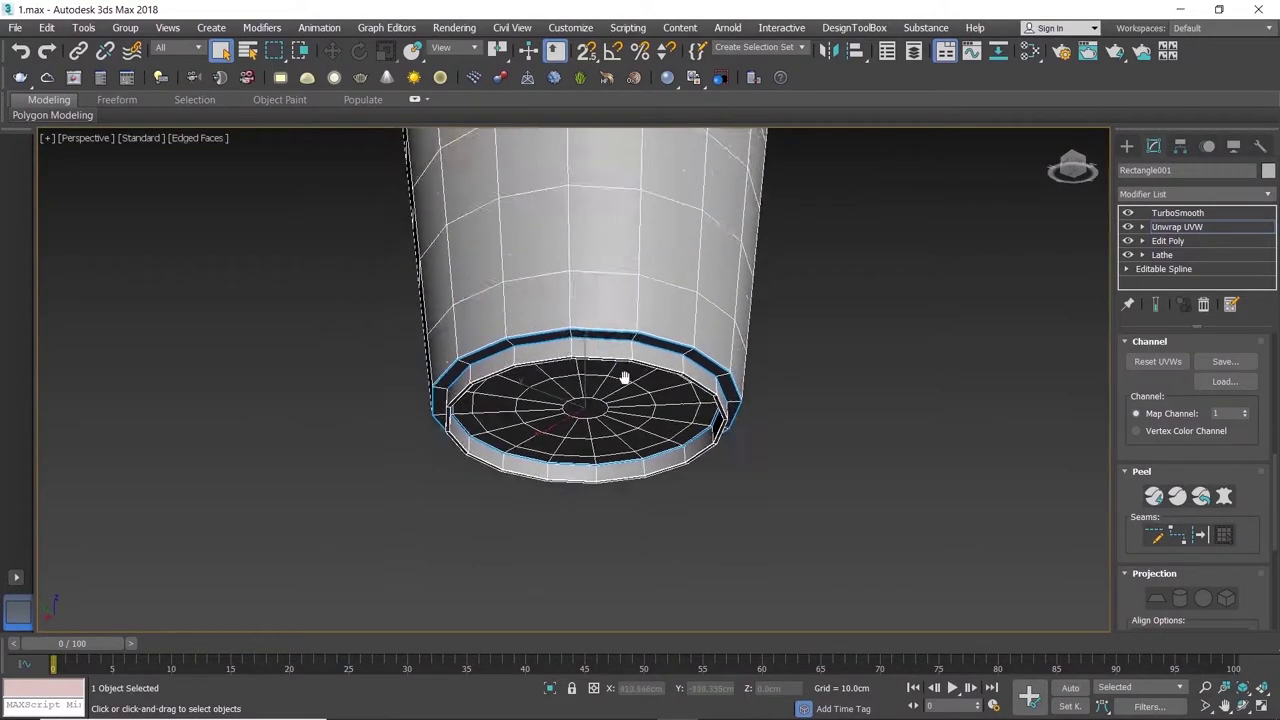
{"action": "scroll", "coordinate": [651, 266], "scroll_direction": "up", "scroll_amount": 6}
{"action": "scroll", "coordinate": [684, 408], "scroll_direction": "down", "scroll_amount": 2}
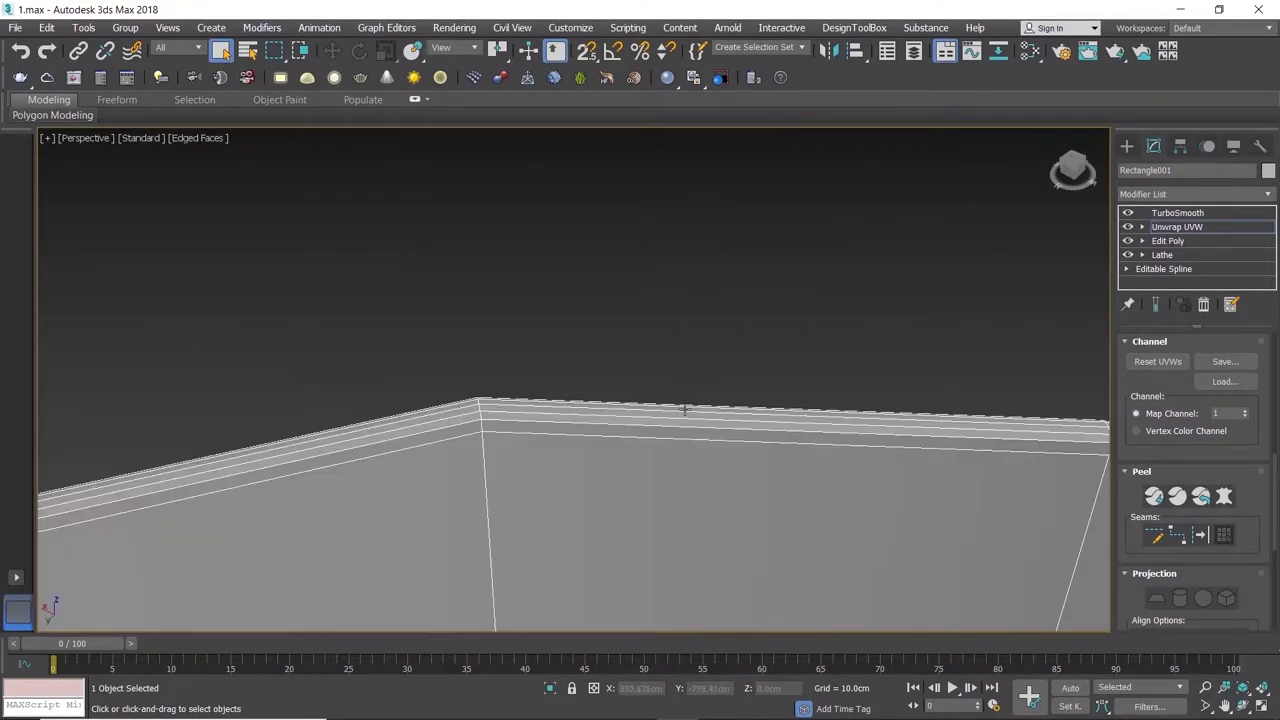
{"action": "scroll", "coordinate": [689, 430], "scroll_direction": "down", "scroll_amount": 4}
{"action": "middle_click_drag", "start_coordinate": [700, 440], "coordinate": [780, 470], "text": "alt"}
{"action": "scroll", "coordinate": [810, 480], "scroll_direction": "up", "scroll_amount": 3}
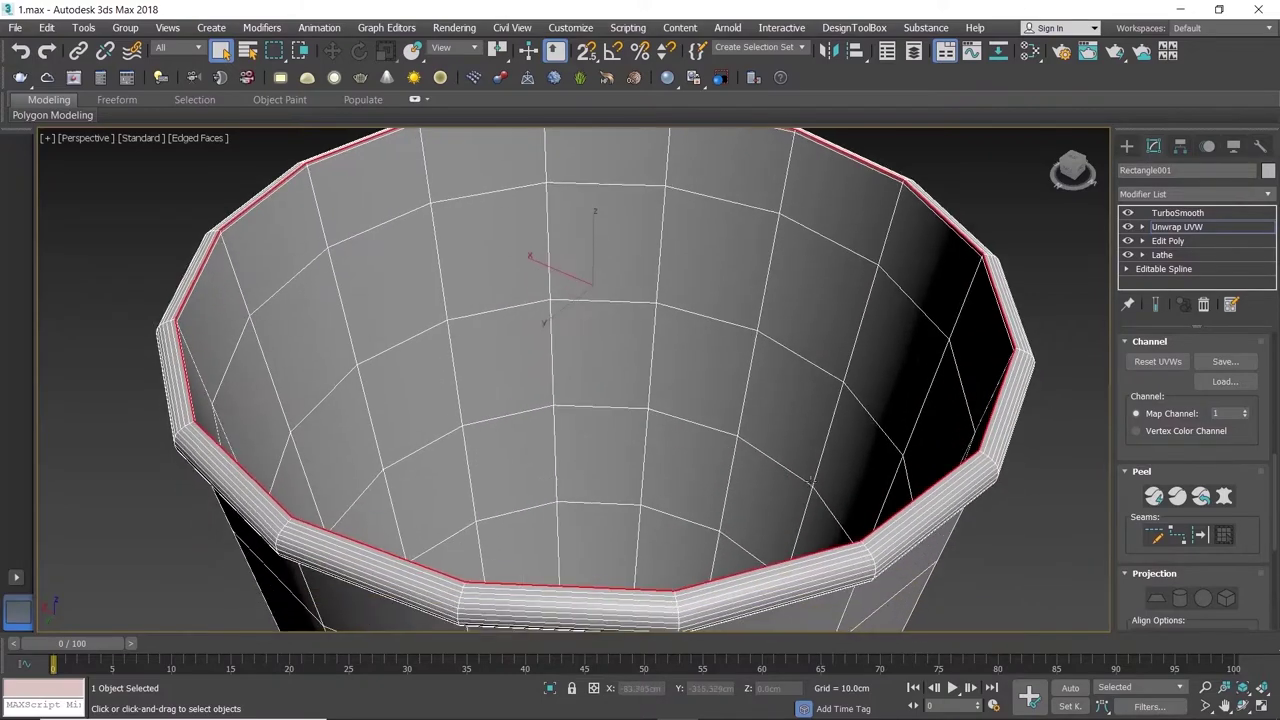
{"action": "left_click", "coordinate": [1202, 539]}
{"action": "scroll", "coordinate": [823, 436], "scroll_direction": "down", "scroll_amount": 2}
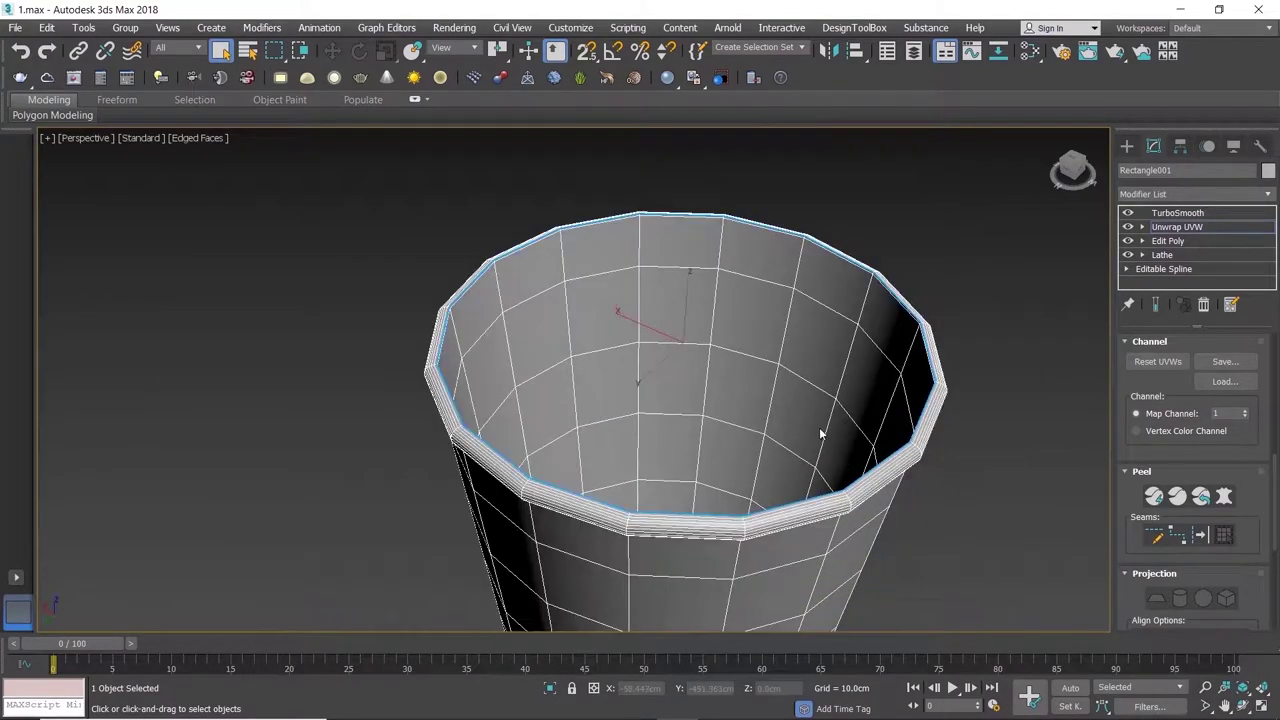
{"action": "scroll", "coordinate": [720, 230], "scroll_direction": "up", "scroll_amount": 2}
{"action": "scroll", "coordinate": [745, 300], "scroll_direction": "down", "scroll_amount": 3}
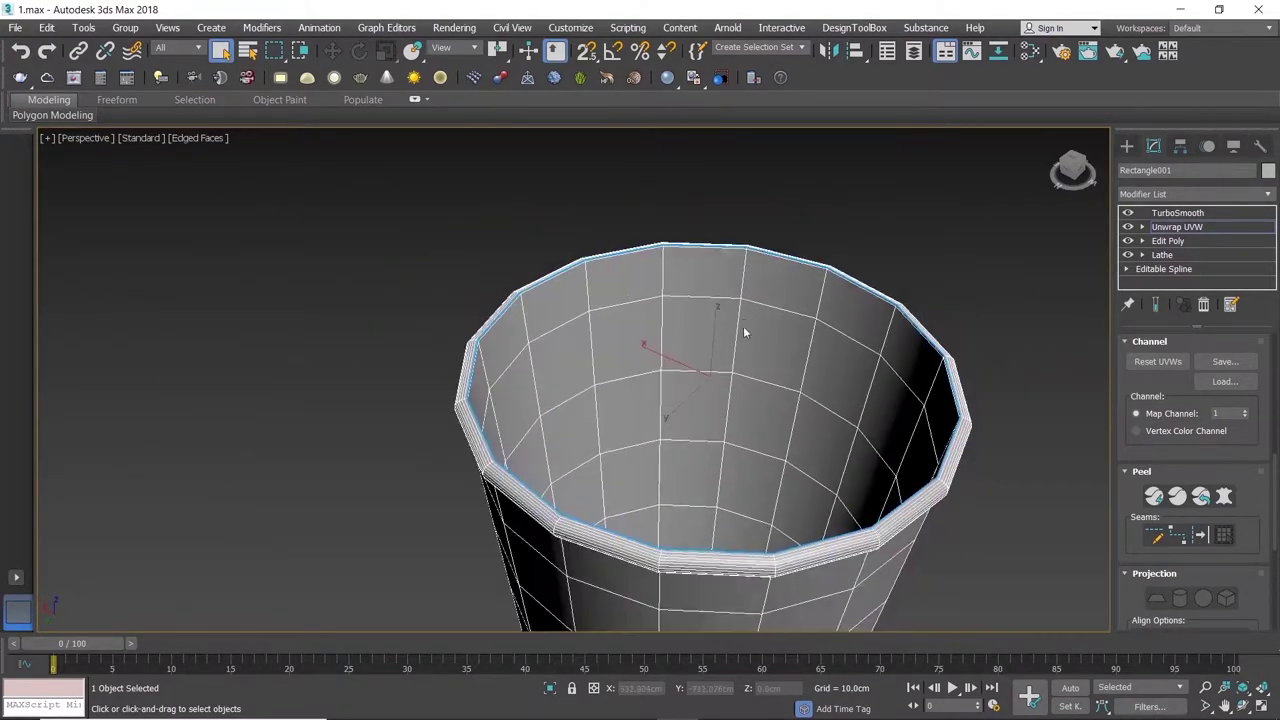
{"action": "scroll", "coordinate": [741, 290], "scroll_direction": "up", "scroll_amount": 5}
{"action": "scroll", "coordinate": [739, 267], "scroll_direction": "up", "scroll_amount": 2}
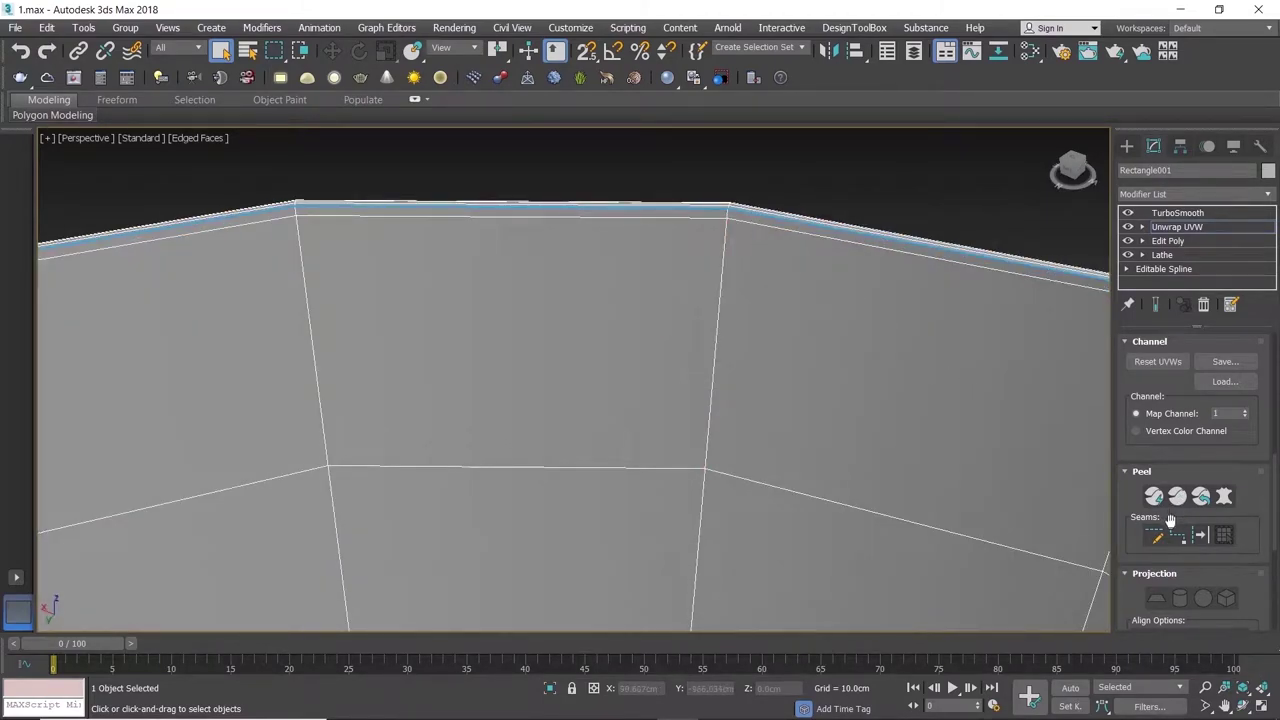
{"action": "scroll", "coordinate": [724, 213], "scroll_direction": "down", "scroll_amount": 5}
- Orbit and zoom around the cup rim to inspect its blue seam edges close up
{"action": "mouse_move", "coordinate": [749, 286]}
{"action": "middle_mouse_down", "text": "alt"}
{"action": "mouse_move", "coordinate": [714, 457]}
{"action": "mouse_move", "coordinate": [723, 357]}
{"action": "middle_mouse_up", "text": "alt"}
{"action": "scroll", "coordinate": [678, 306], "scroll_direction": "up", "scroll_amount": 5}
{"action": "scroll", "coordinate": [678, 306], "scroll_direction": "up", "scroll_amount": 5}
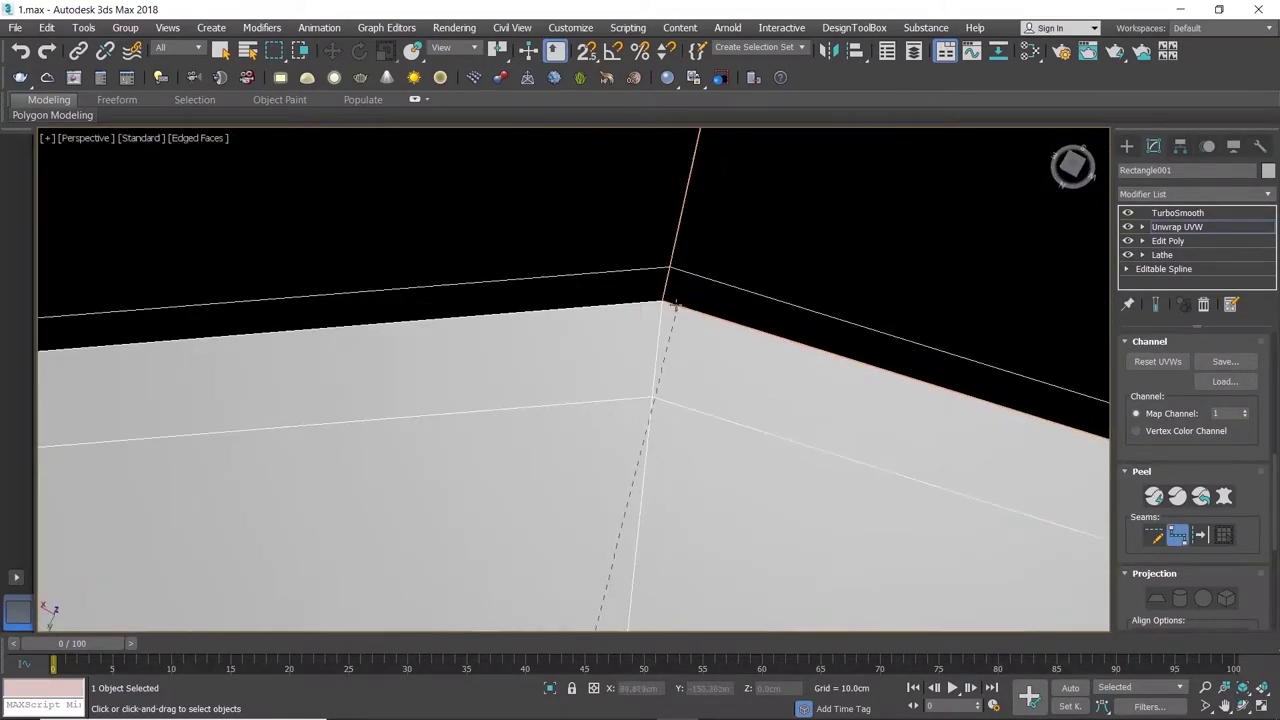
{"action": "scroll", "coordinate": [681, 289], "scroll_direction": "down", "scroll_amount": 2}
{"action": "scroll", "coordinate": [681, 289], "scroll_direction": "down", "scroll_amount": 5}
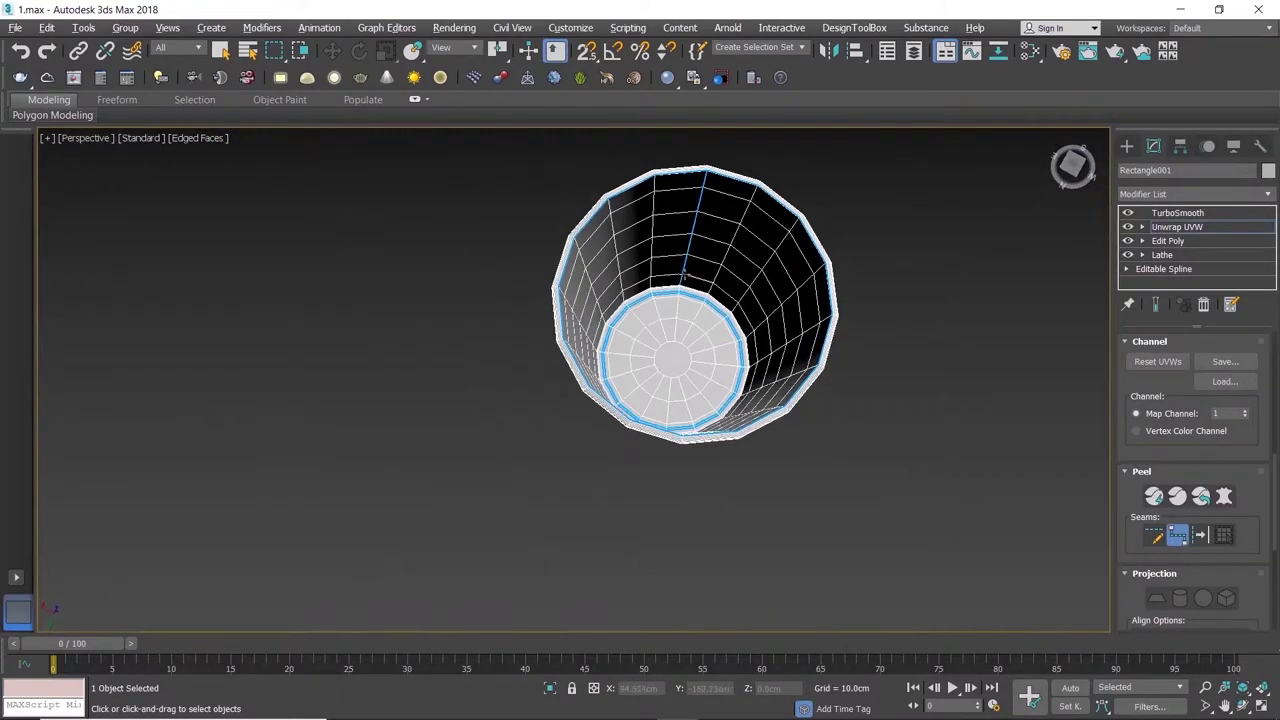
{"action": "middle_click_drag", "start_coordinate": [700, 300], "coordinate": [784, 148], "text": "alt"}
{"action": "scroll", "coordinate": [818, 320], "scroll_direction": "up", "scroll_amount": 5}
{"action": "scroll", "coordinate": [818, 320], "scroll_direction": "down", "scroll_amount": 5}
{"action": "middle_click_drag", "start_coordinate": [743, 333], "coordinate": [817, 397], "text": "alt"}
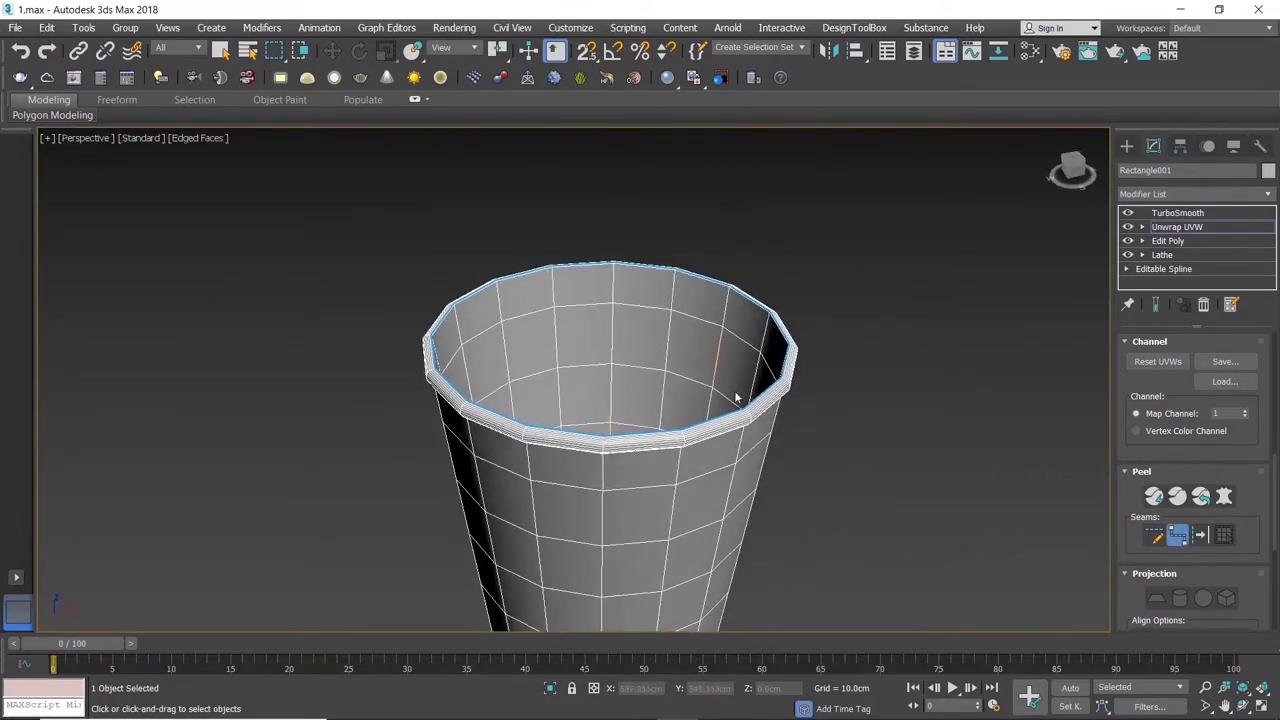
{"action": "scroll", "coordinate": [817, 397], "scroll_direction": "up", "scroll_amount": 4}
{"action": "scroll", "coordinate": [700, 366], "scroll_direction": "up", "scroll_amount": 4}
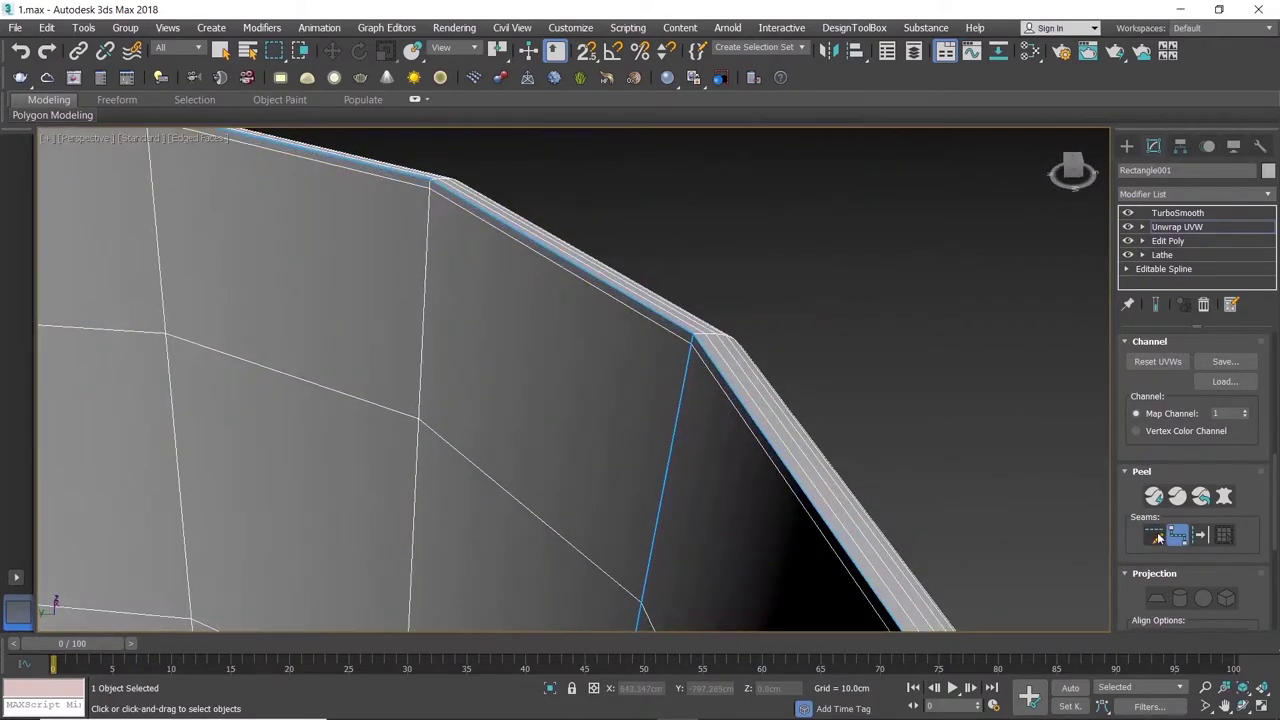
{"action": "scroll", "coordinate": [700, 333], "scroll_direction": "down", "scroll_amount": 3}
{"action": "scroll", "coordinate": [537, 271], "scroll_direction": "down", "scroll_amount": 3}
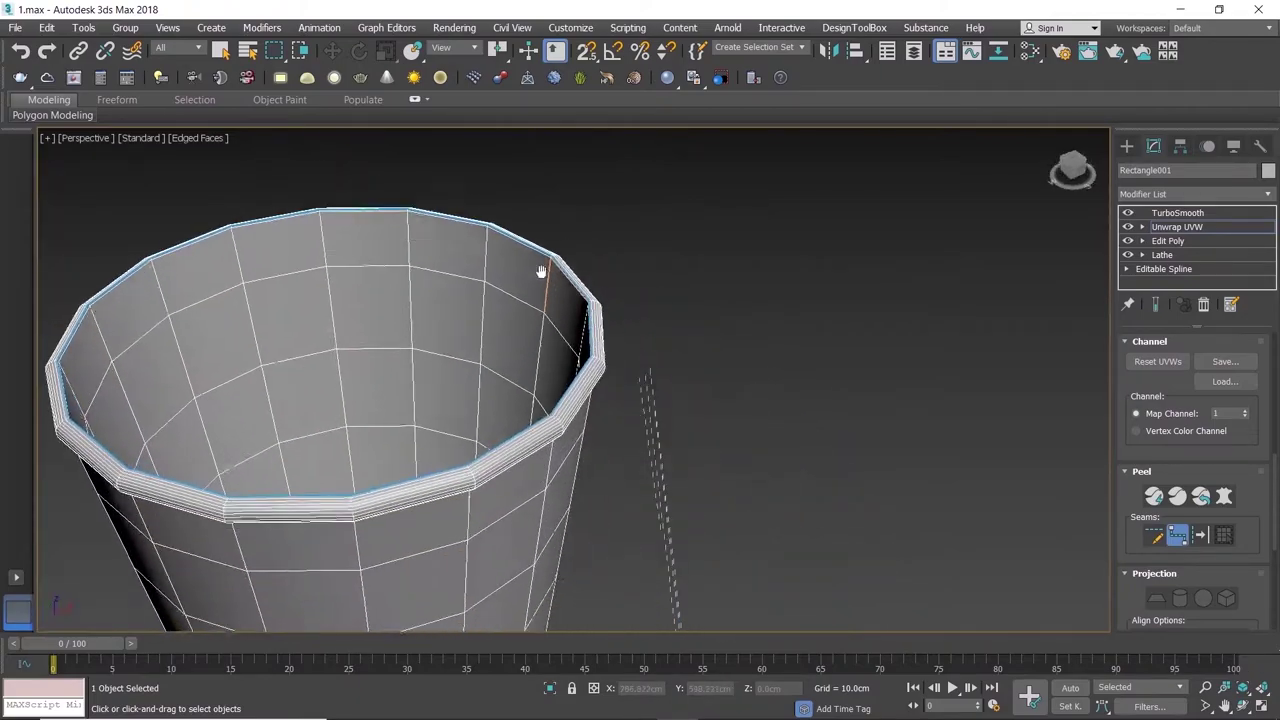
{"action": "scroll", "coordinate": [570, 308], "scroll_direction": "up", "scroll_amount": 4}
{"action": "middle_click_drag", "start_coordinate": [605, 490], "coordinate": [370, 294], "text": "alt"}
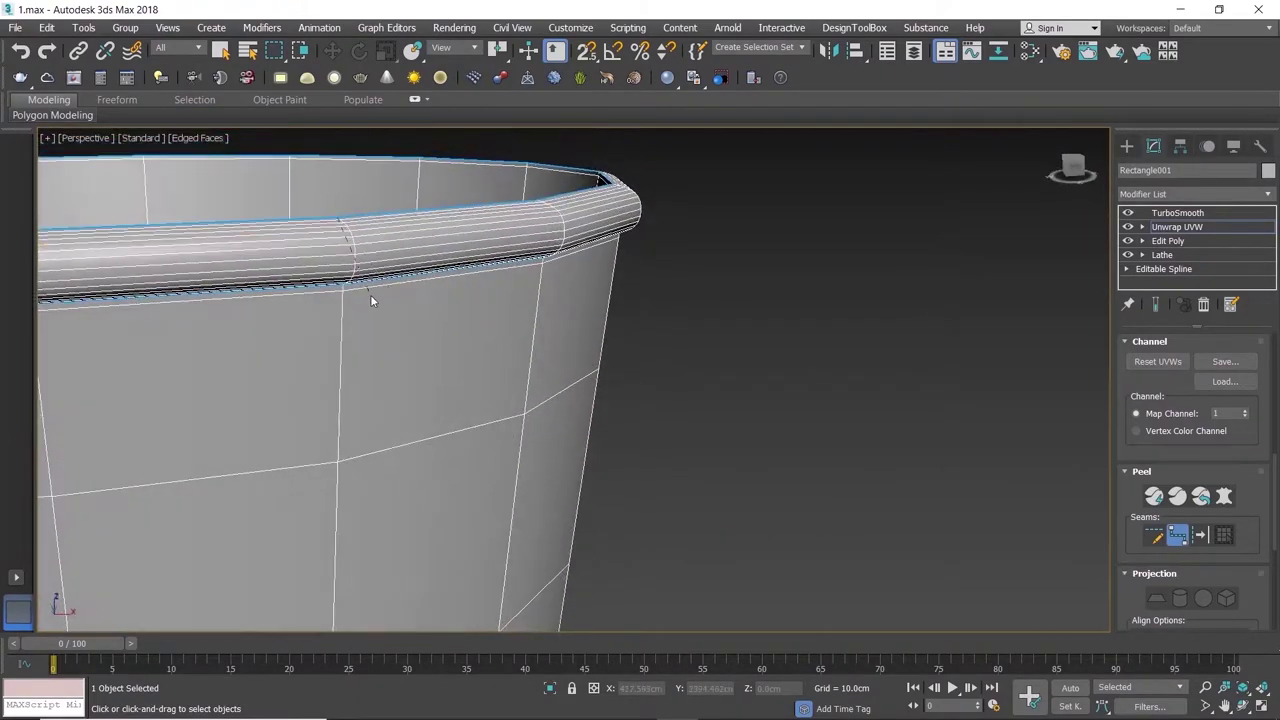
{"action": "scroll", "coordinate": [287, 250], "scroll_direction": "up", "scroll_amount": 5}
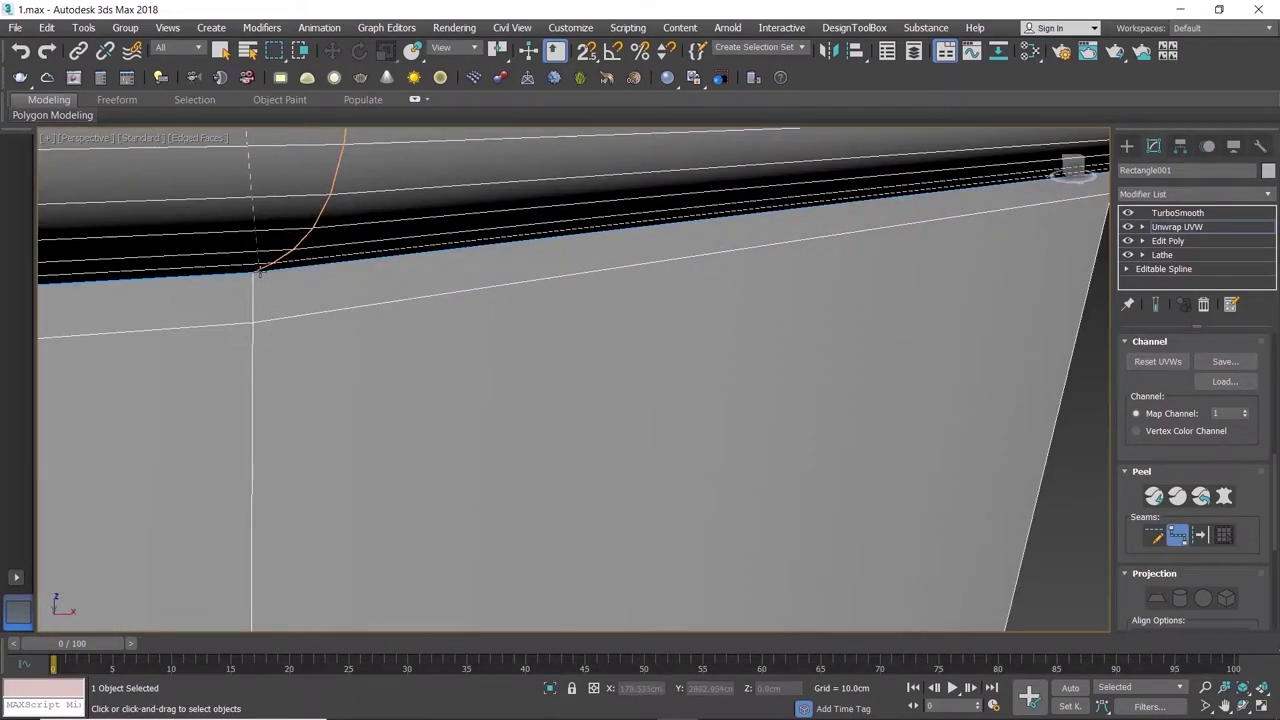
{"action": "middle_click_drag", "start_coordinate": [259, 271], "coordinate": [261, 268], "text": "alt"}
{"action": "scroll", "coordinate": [245, 265], "scroll_direction": "up", "scroll_amount": 3}
{"action": "scroll", "coordinate": [511, 368], "scroll_direction": "down", "scroll_amount": 4}
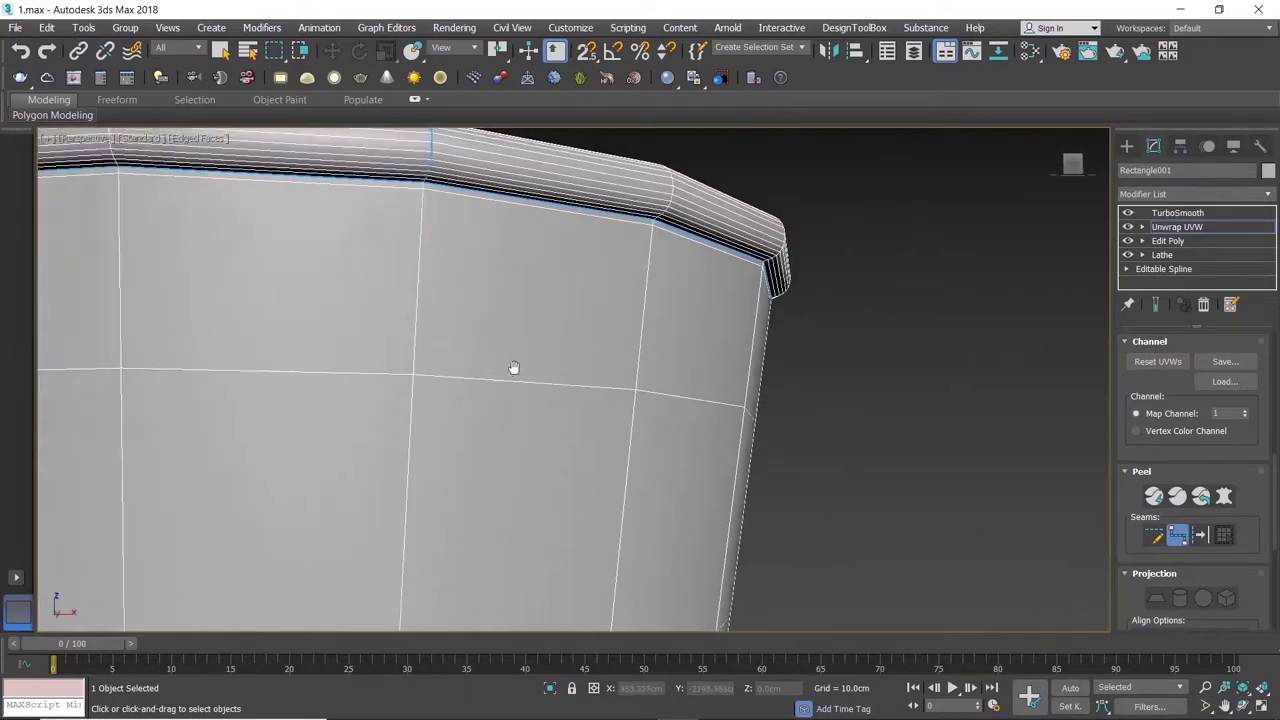
{"action": "middle_click_drag", "start_coordinate": [511, 368], "coordinate": [470, 330], "text": "alt"}
{"action": "scroll", "coordinate": [430, 240], "scroll_direction": "up", "scroll_amount": 4}
{"action": "middle_click_drag", "start_coordinate": [430, 240], "coordinate": [445, 252], "text": "alt"}
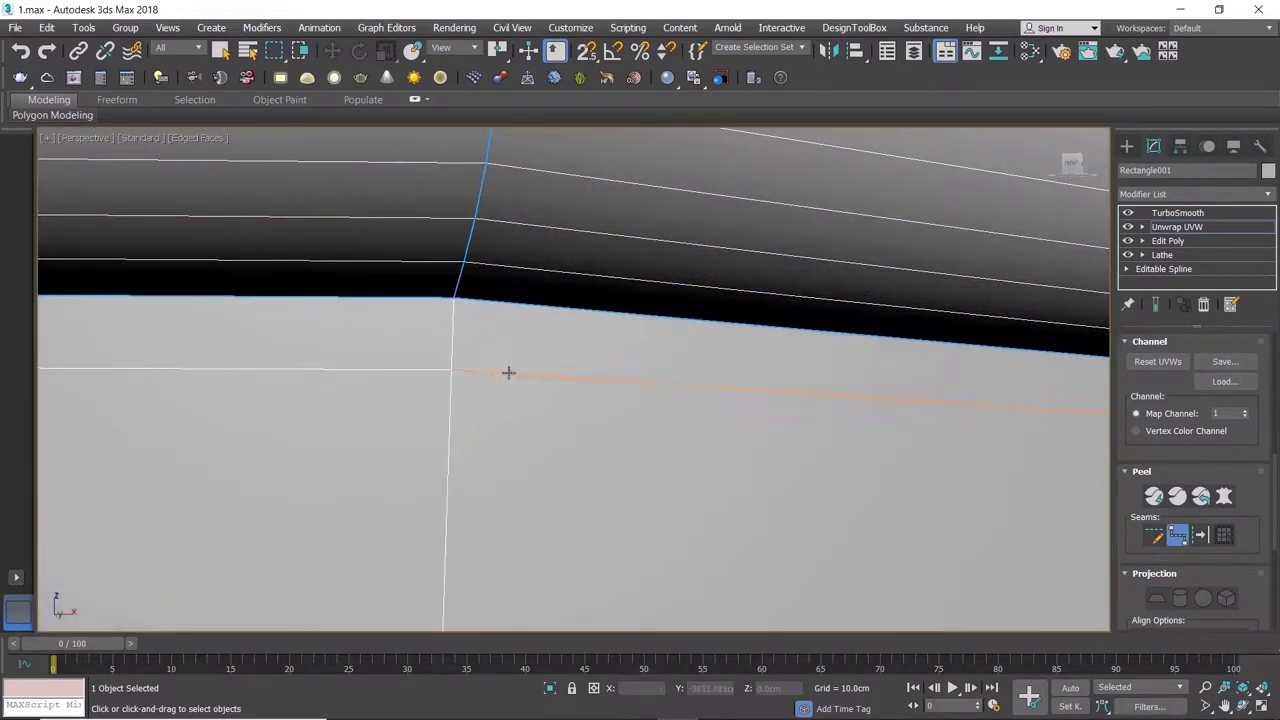
{"action": "scroll", "coordinate": [452, 327], "scroll_direction": "down", "scroll_amount": 5}
{"action": "middle_click_drag", "start_coordinate": [491, 409], "coordinate": [471, 449], "text": "alt"}
- Inspect the bottom and rim seams from below, then orbit out to frame the whole cup
{"action": "scroll", "coordinate": [471, 449], "scroll_direction": "up", "scroll_amount": 3}
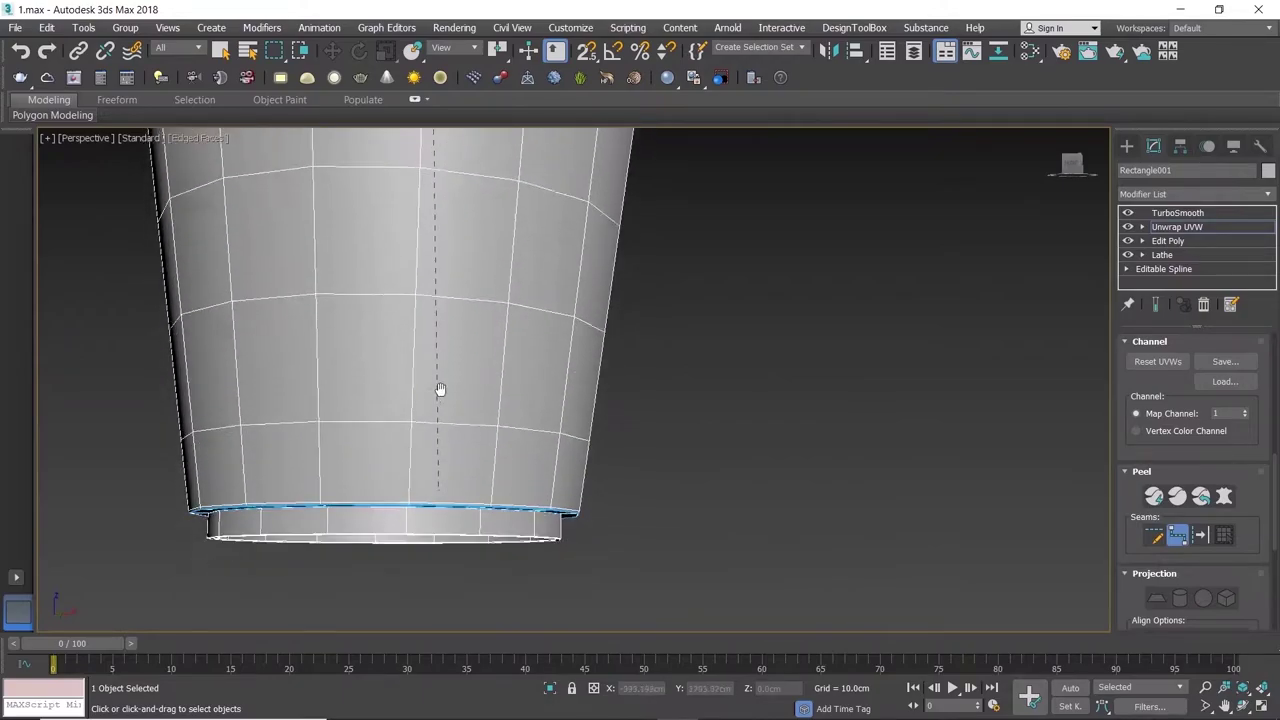
{"action": "scroll", "coordinate": [440, 391], "scroll_direction": "up", "scroll_amount": 3}
{"action": "scroll", "coordinate": [403, 478], "scroll_direction": "up", "scroll_amount": 3}
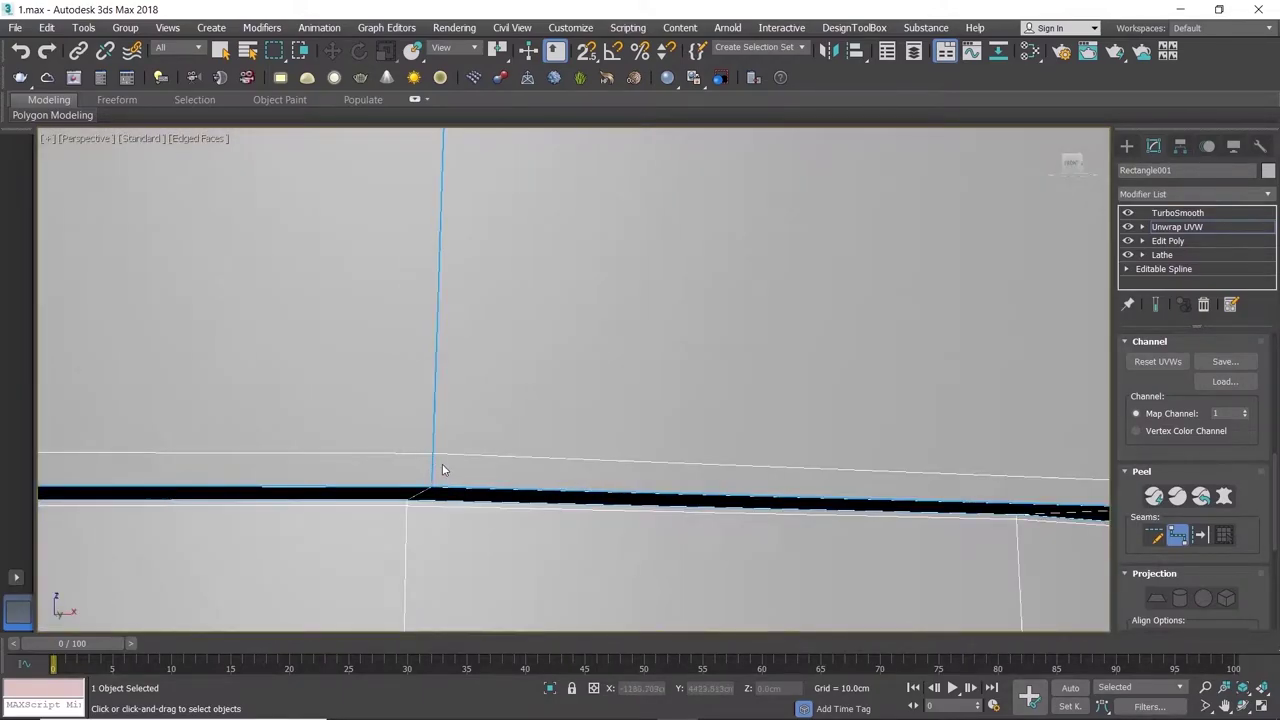
{"action": "scroll", "coordinate": [444, 470], "scroll_direction": "down", "scroll_amount": 3}
{"action": "middle_click_drag", "start_coordinate": [426, 409], "coordinate": [411, 336], "text": "alt"}
{"action": "scroll", "coordinate": [411, 336], "scroll_direction": "up", "scroll_amount": 3}
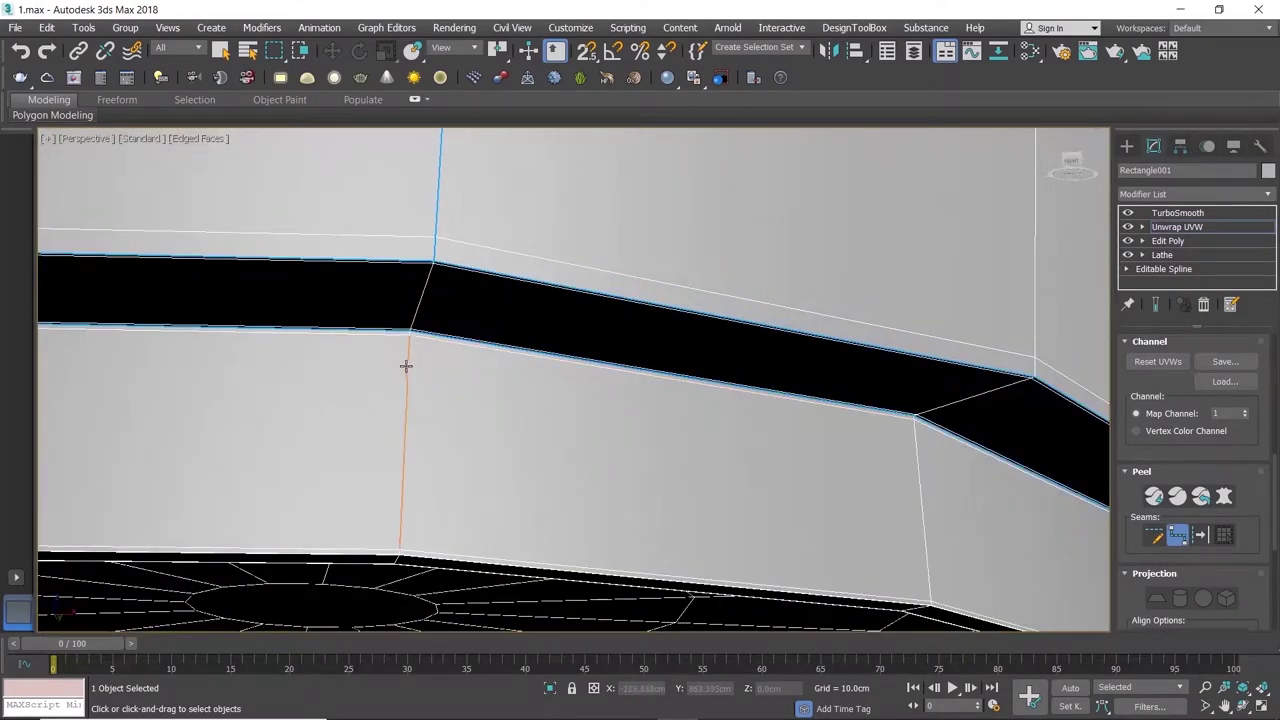
{"action": "scroll", "coordinate": [409, 336], "scroll_direction": "up", "scroll_amount": 2}
{"action": "mouse_move", "coordinate": [406, 420]}
{"action": "middle_mouse_down", "text": "alt"}
{"action": "mouse_move", "coordinate": [463, 243]}
{"action": "mouse_move", "coordinate": [466, 395]}
{"action": "middle_mouse_up", "text": "alt"}
{"action": "scroll", "coordinate": [452, 412], "scroll_direction": "down", "scroll_amount": 5}
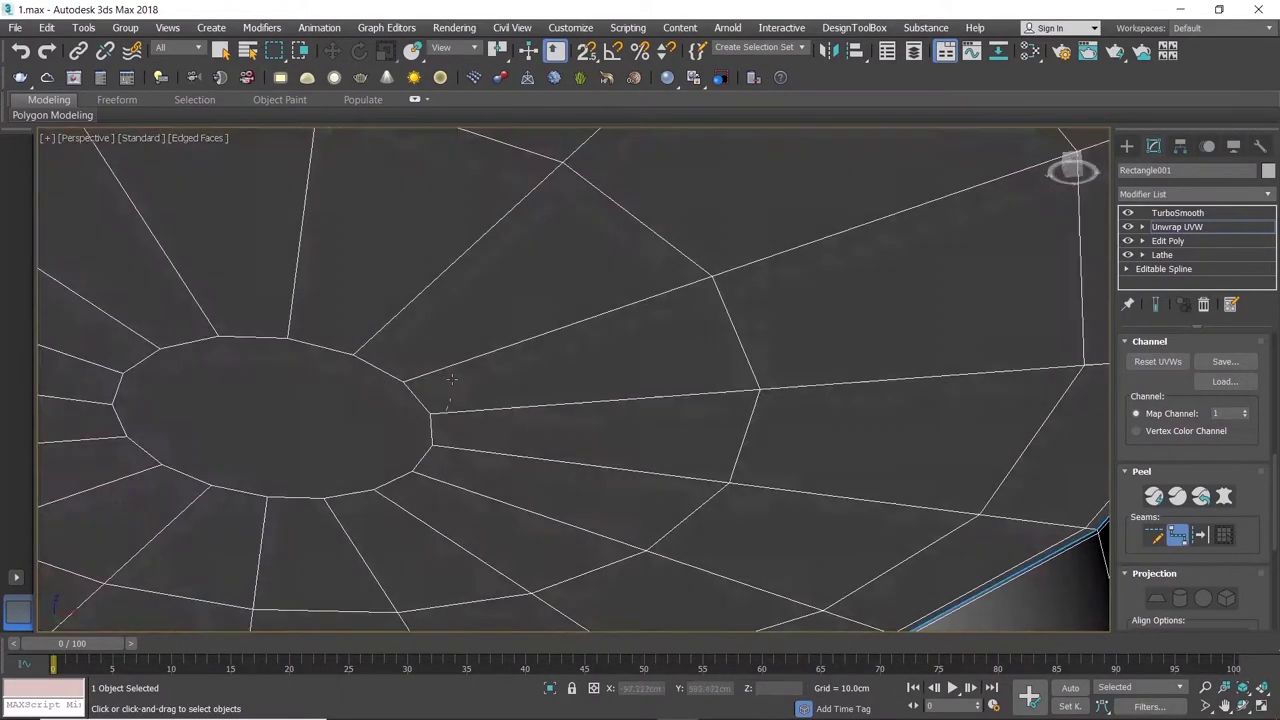
{"action": "scroll", "coordinate": [466, 320], "scroll_direction": "down", "scroll_amount": 3}
{"action": "scroll", "coordinate": [466, 320], "scroll_direction": "down", "scroll_amount": 3}
{"action": "scroll", "coordinate": [529, 323], "scroll_direction": "down", "scroll_amount": 1}
{"action": "scroll", "coordinate": [601, 347], "scroll_direction": "up", "scroll_amount": 5}
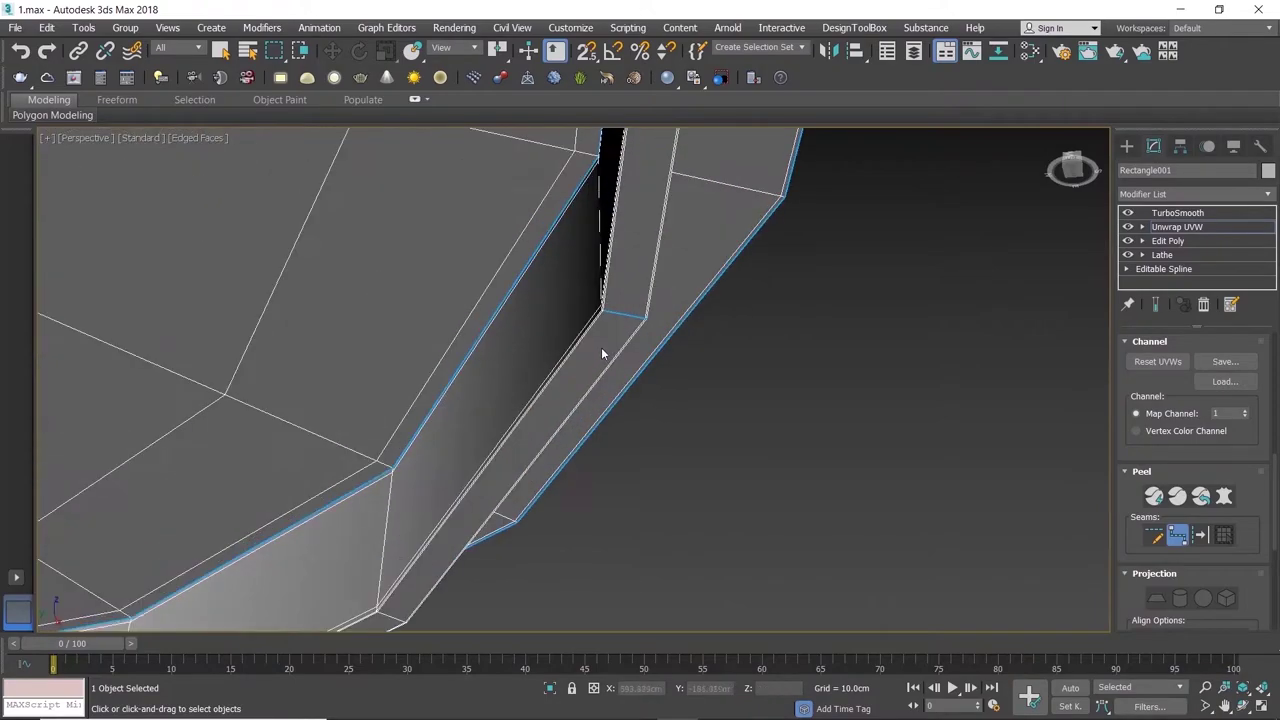
{"action": "middle_click_drag", "start_coordinate": [603, 350], "coordinate": [683, 334], "text": "alt"}
{"action": "scroll", "coordinate": [524, 540], "scroll_direction": "up", "scroll_amount": 5}
{"action": "scroll", "coordinate": [524, 540], "scroll_direction": "down", "scroll_amount": 5}
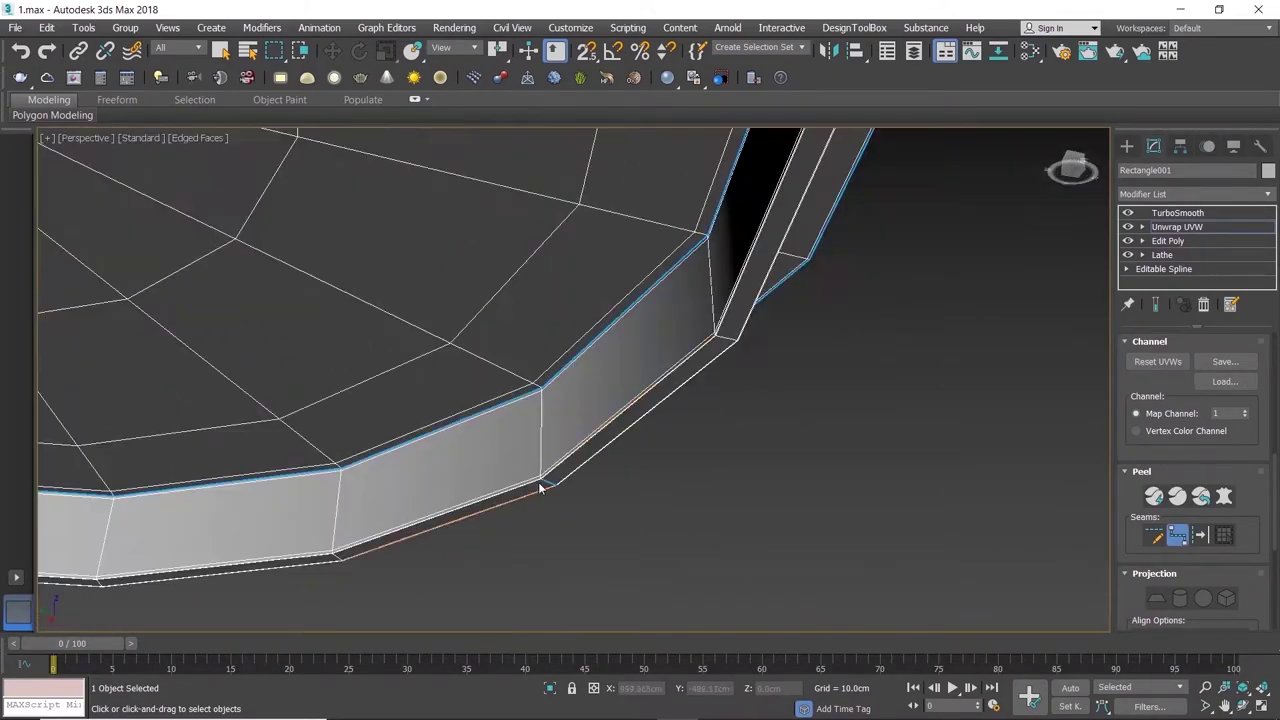
{"action": "scroll", "coordinate": [543, 486], "scroll_direction": "up", "scroll_amount": 3}
{"action": "scroll", "coordinate": [519, 476], "scroll_direction": "up", "scroll_amount": 3}
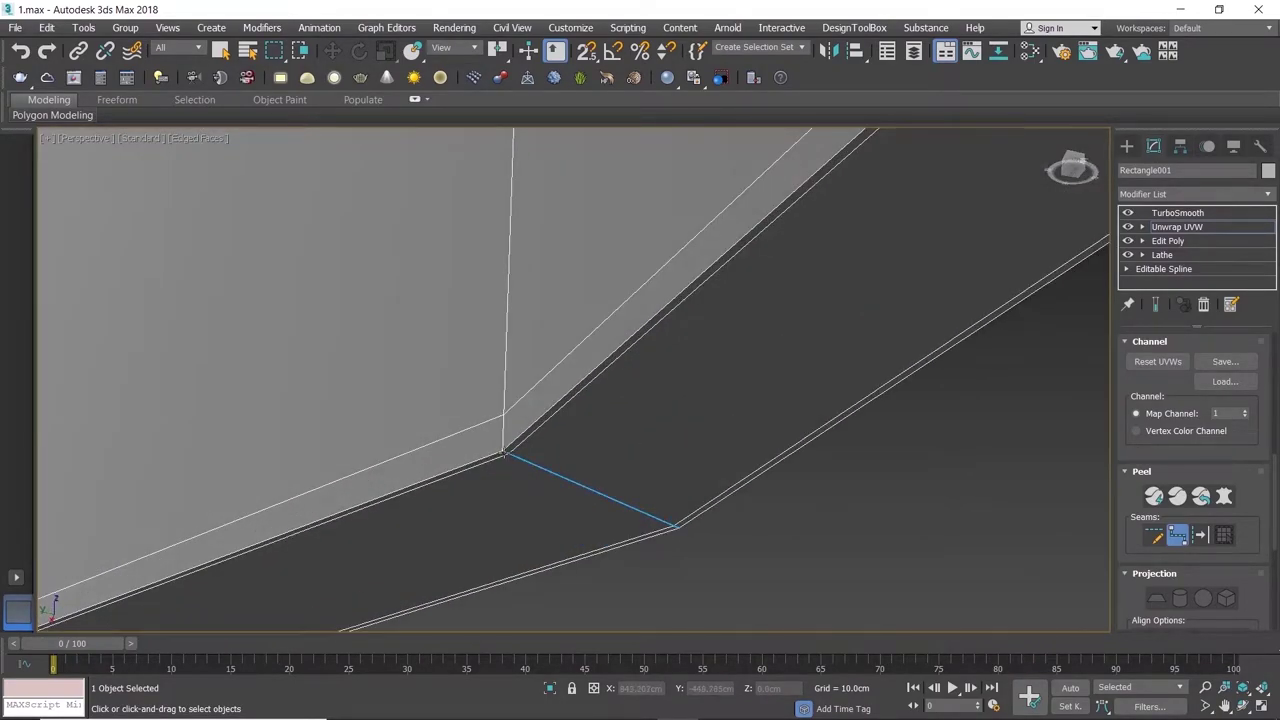
{"action": "scroll", "coordinate": [503, 457], "scroll_direction": "up", "scroll_amount": 2}
{"action": "middle_click_drag", "start_coordinate": [505, 448], "coordinate": [587, 258], "text": "alt"}
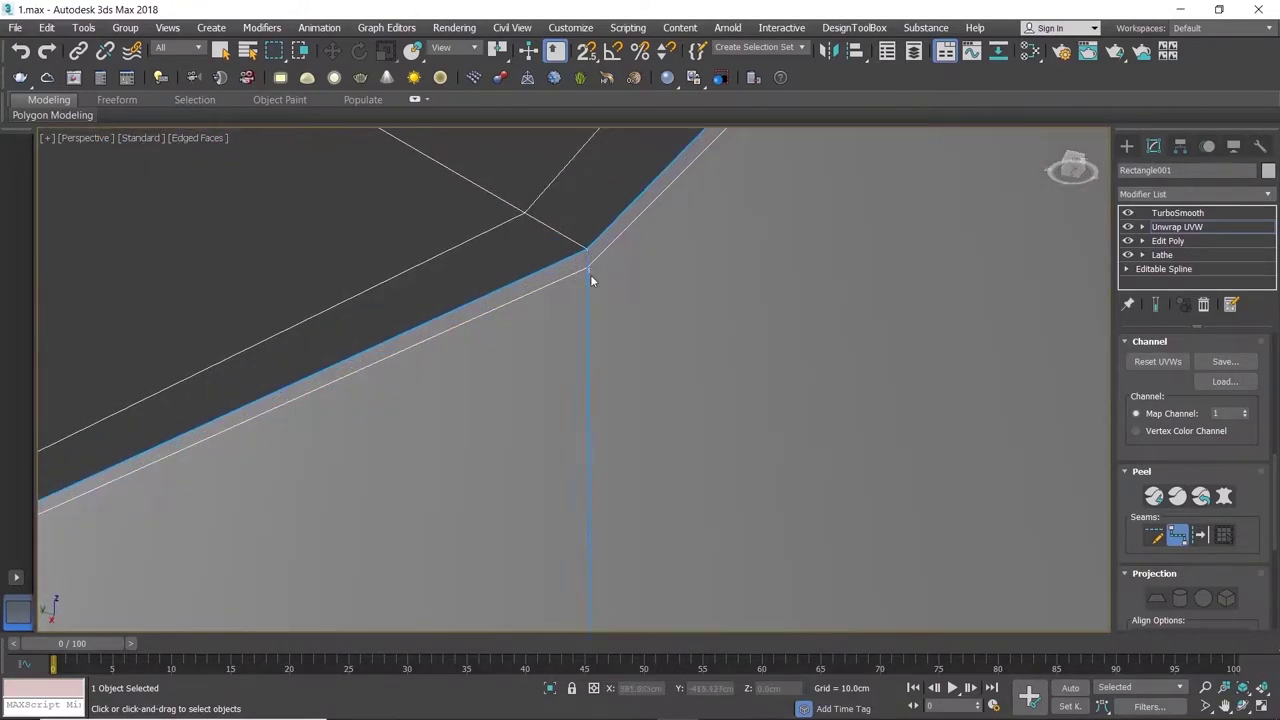
{"action": "scroll", "coordinate": [590, 280], "scroll_direction": "down", "scroll_amount": 3}
{"action": "scroll", "coordinate": [563, 325], "scroll_direction": "down", "scroll_amount": 5}
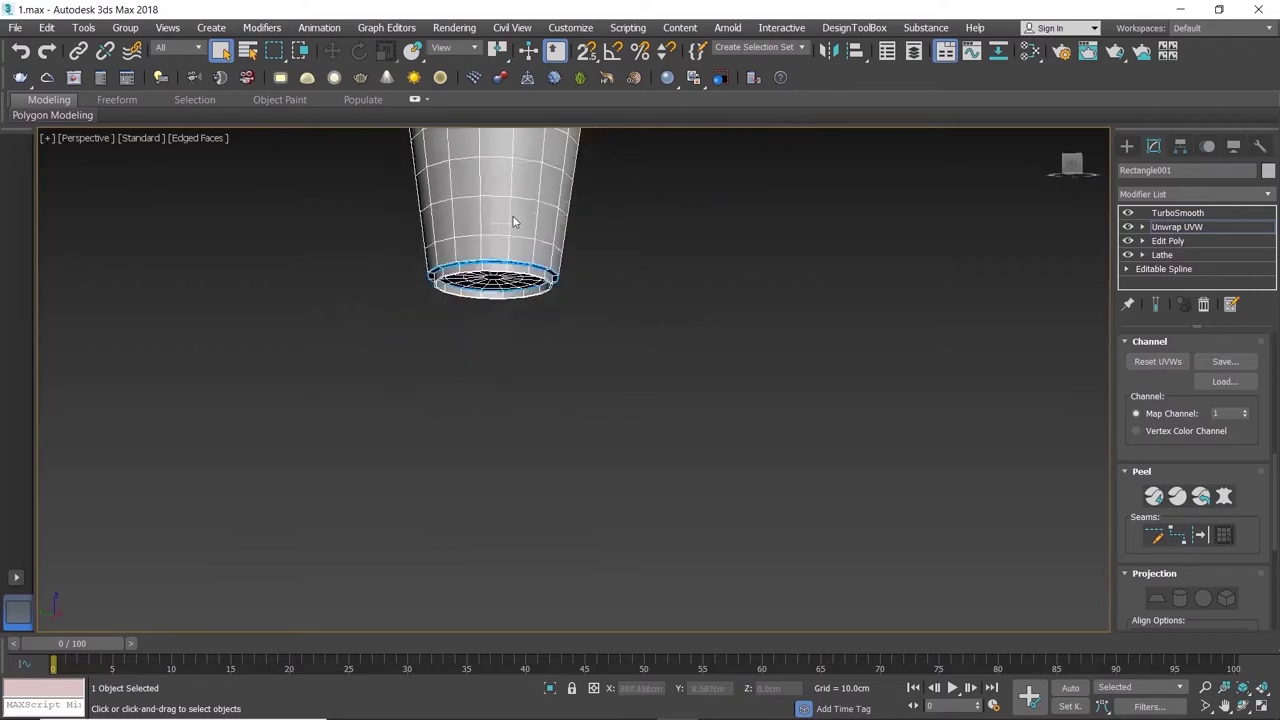
{"action": "mouse_move", "coordinate": [563, 325]}
{"action": "middle_mouse_down", "text": "alt"}
{"action": "mouse_move", "coordinate": [522, 429]}
{"action": "mouse_move", "coordinate": [524, 390]}
{"action": "middle_mouse_up", "text": "alt"}
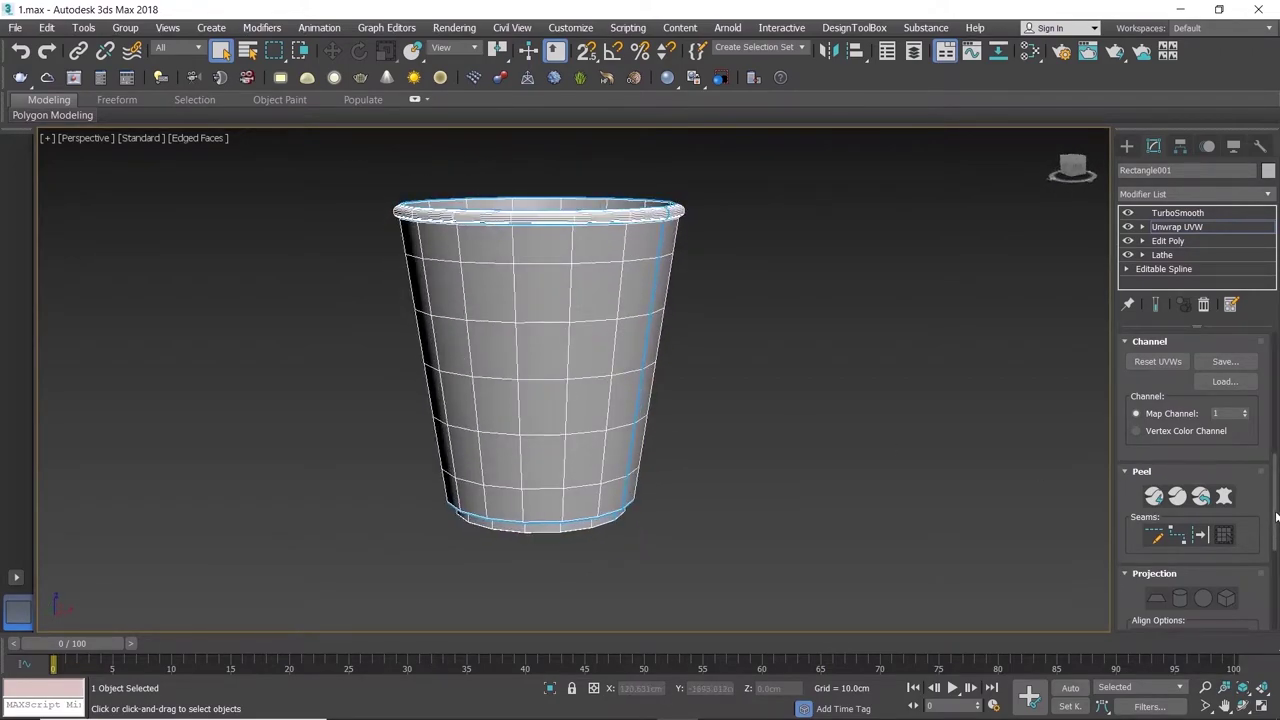
{"action": "scroll", "coordinate": [1262, 450], "scroll_direction": "up", "scroll_amount": 5}
{"action": "scroll", "coordinate": [1262, 430], "scroll_direction": "up", "scroll_amount": 5}
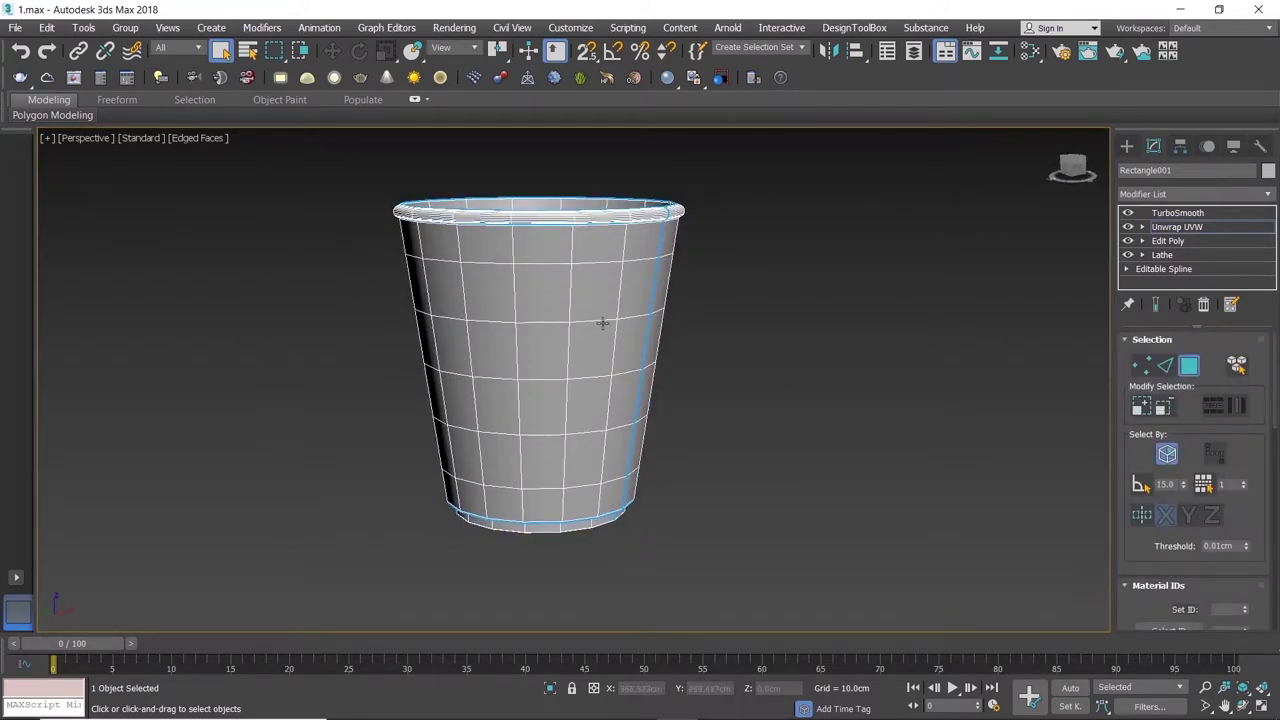
- Select the outer wall faces, then pelt, relax and commit them as one flat UV shell
{"action": "middle_click_drag", "start_coordinate": [622, 303], "coordinate": [952, 382], "text": "alt"}
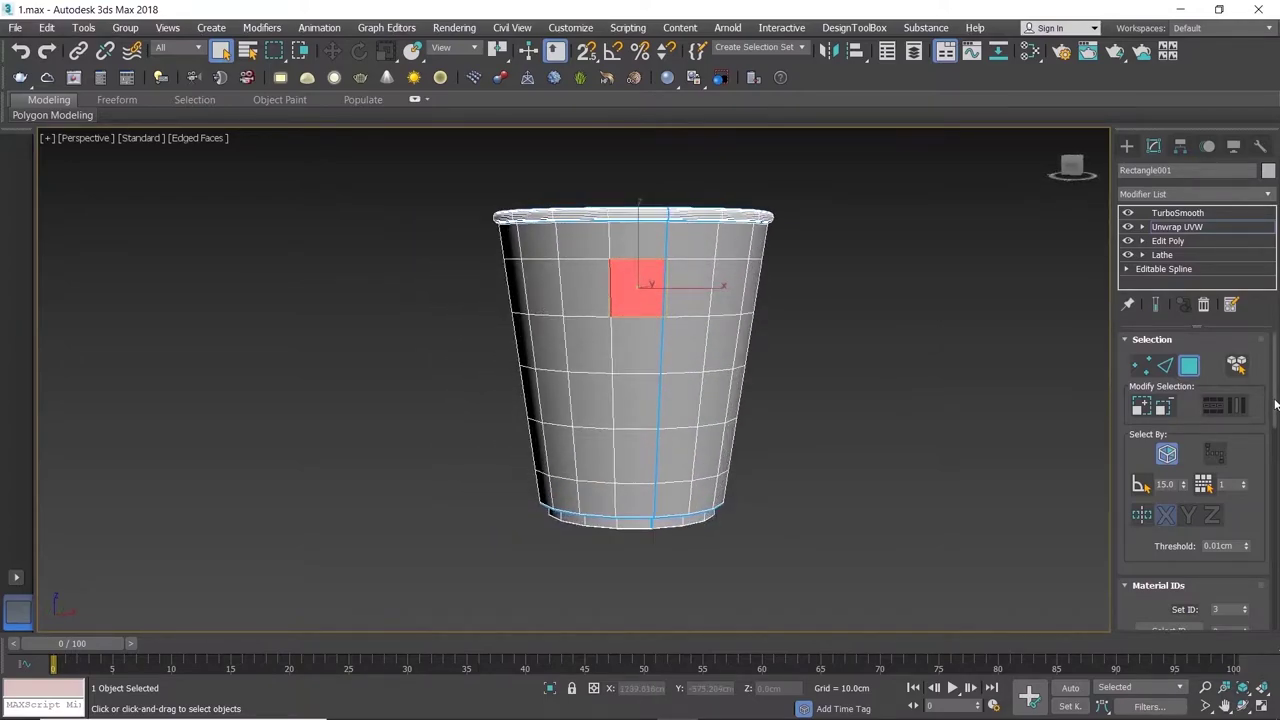
{"action": "left_click_drag", "start_coordinate": [1275, 404], "coordinate": [1277, 520]}
{"action": "left_click", "coordinate": [1224, 554]}
{"action": "left_click", "coordinate": [1224, 516]}
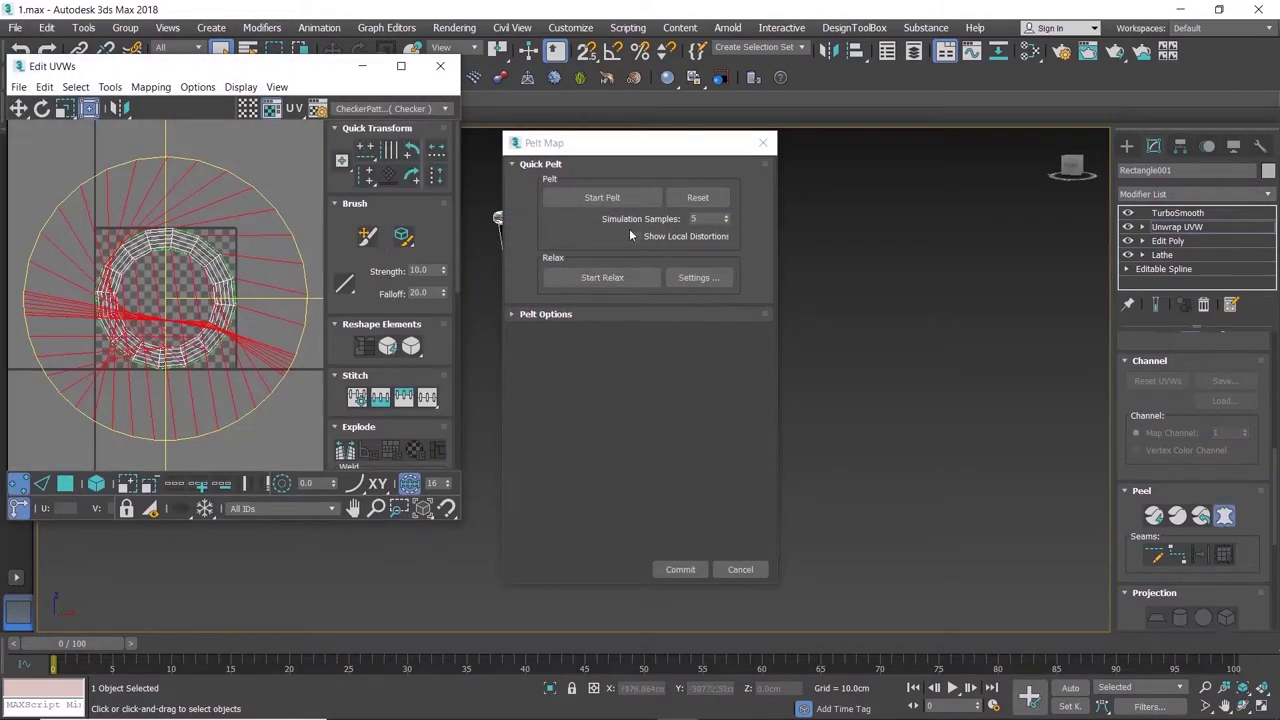
{"action": "left_click", "coordinate": [619, 198]}
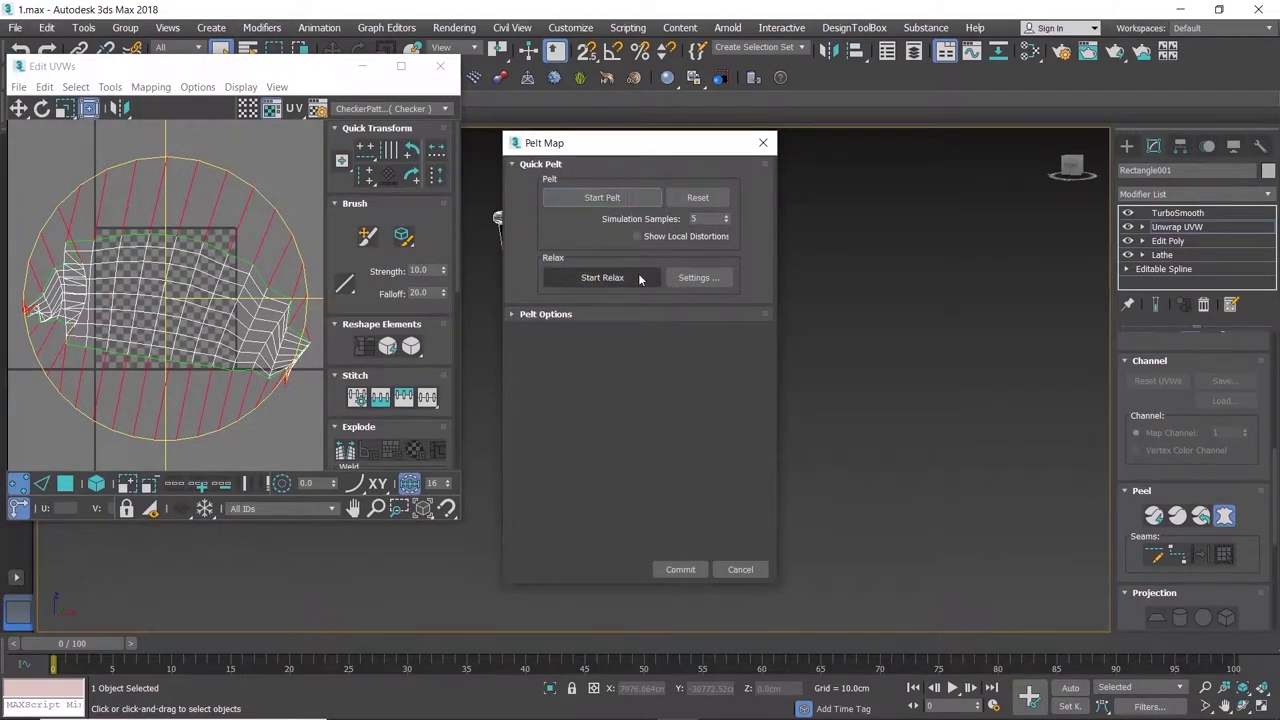
{"action": "left_click", "coordinate": [640, 279]}
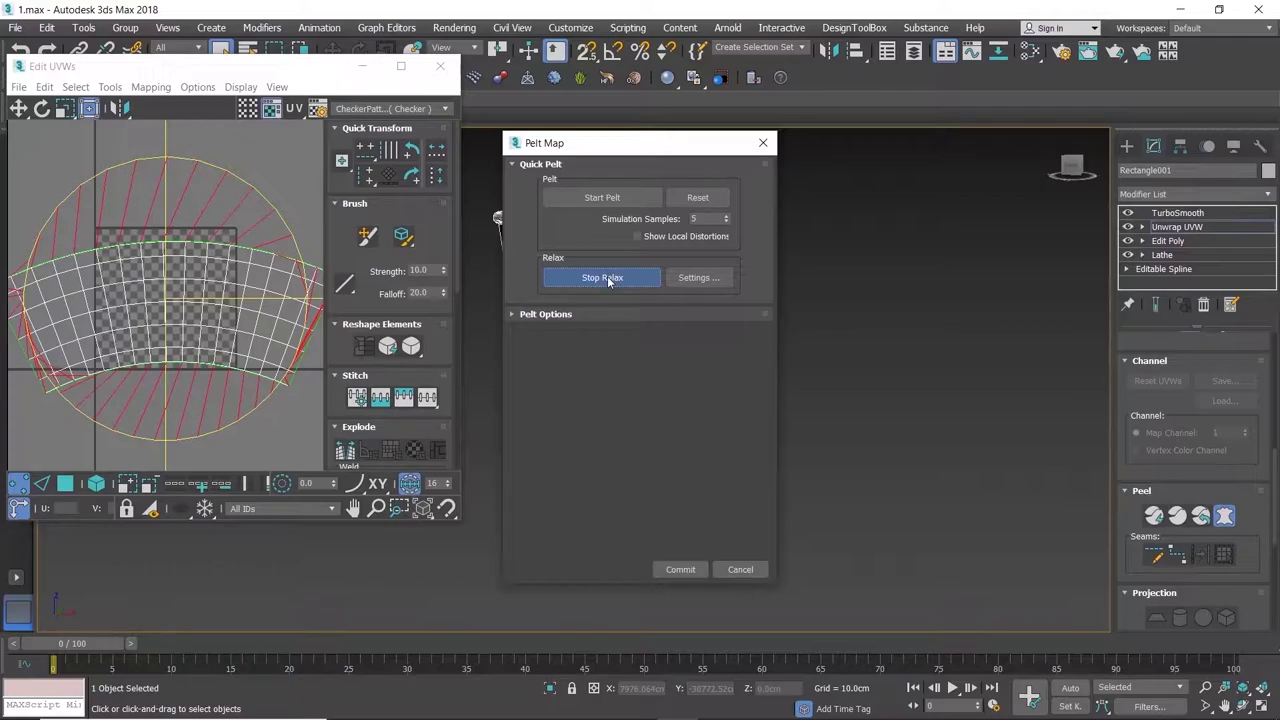
{"action": "left_click", "coordinate": [681, 569]}
- Move the outer wall UV shell upward in the maximized Edit UVWs editor
{"action": "left_click", "coordinate": [401, 66]}
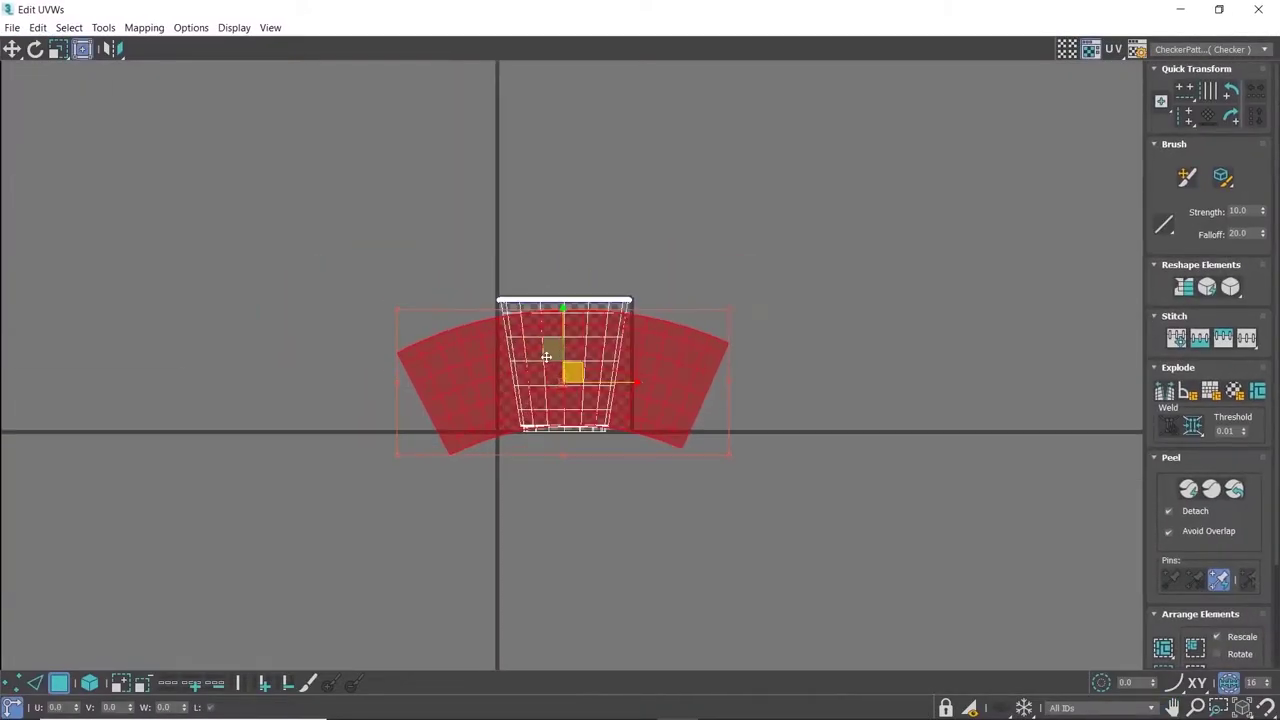
{"action": "left_click_drag", "start_coordinate": [585, 268], "coordinate": [606, 177]}
{"action": "scroll", "coordinate": [551, 200], "scroll_direction": "up", "scroll_amount": 3}
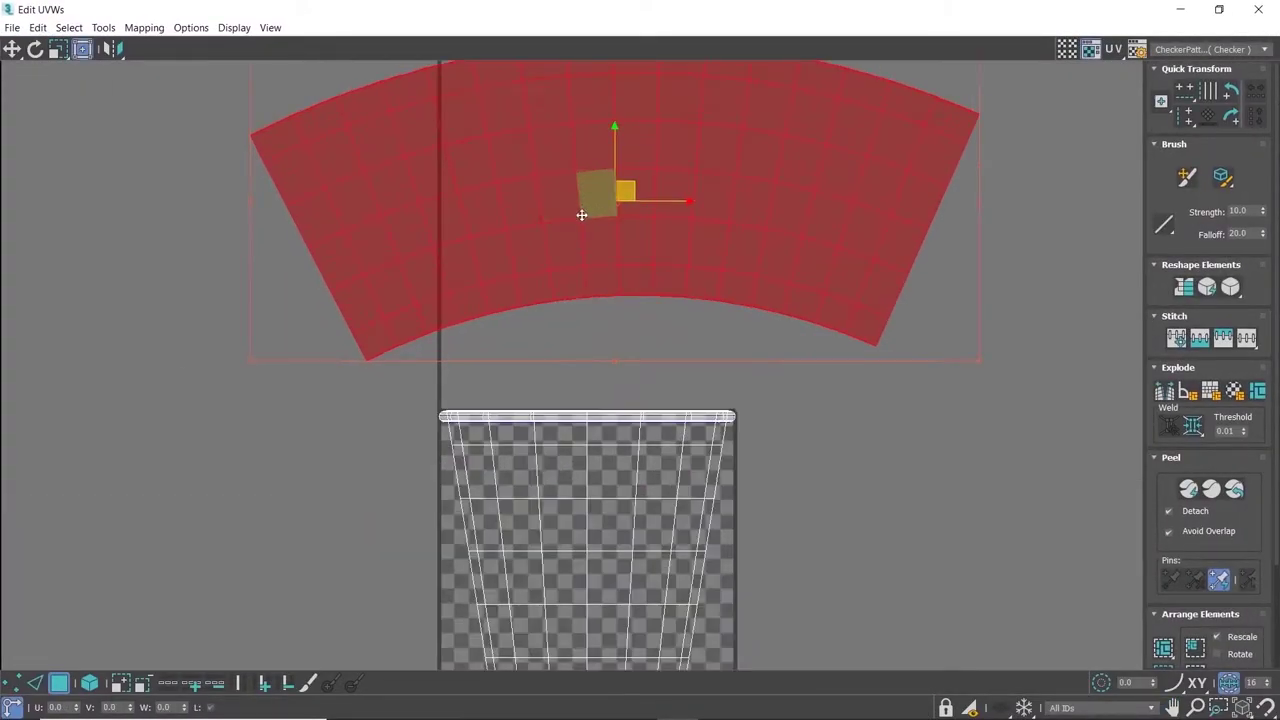
{"action": "scroll", "coordinate": [586, 214], "scroll_direction": "up", "scroll_amount": 2}
{"action": "scroll", "coordinate": [441, 372], "scroll_direction": "down", "scroll_amount": 3}
{"action": "scroll", "coordinate": [466, 355], "scroll_direction": "down", "scroll_amount": 3}
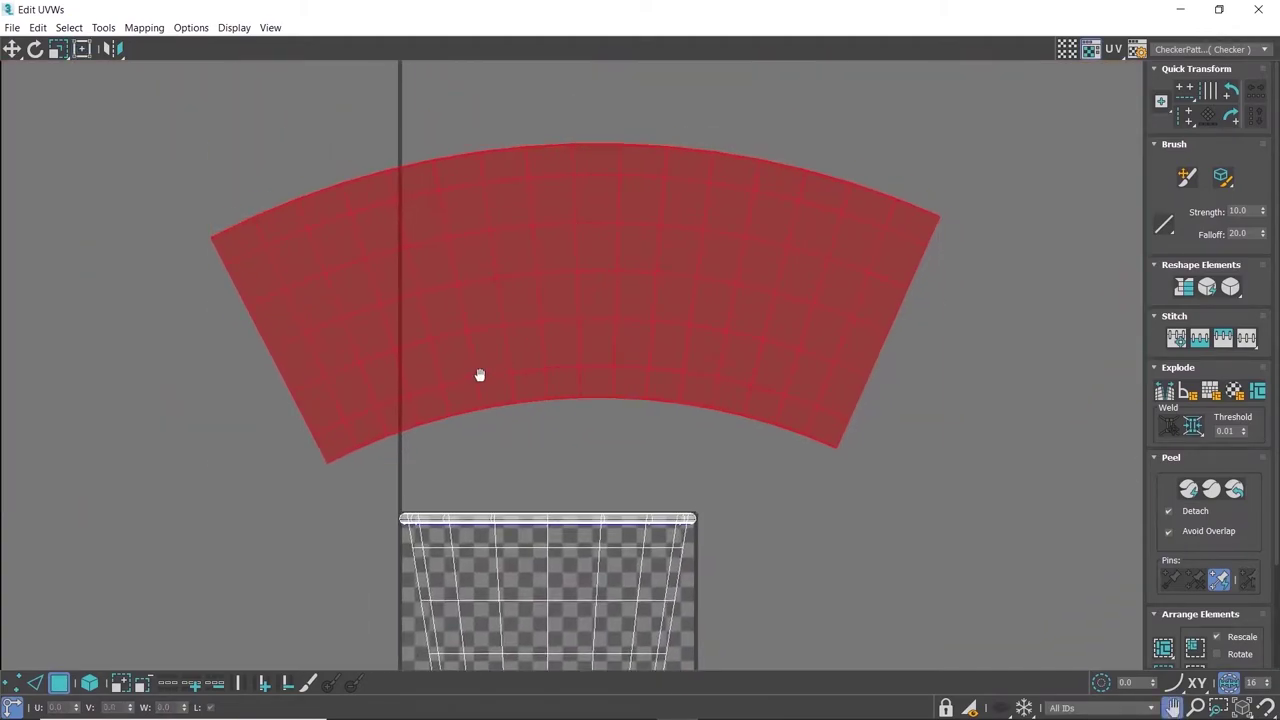
{"action": "left_click", "coordinate": [1219, 9]}
{"action": "scroll", "coordinate": [687, 261], "scroll_direction": "up", "scroll_amount": 2}
- Select the inner wall faces, try pelting and relaxing them, then cancel and close Edit UVWs
{"action": "middle_click_drag", "start_coordinate": [677, 237], "coordinate": [704, 282], "text": "alt"}
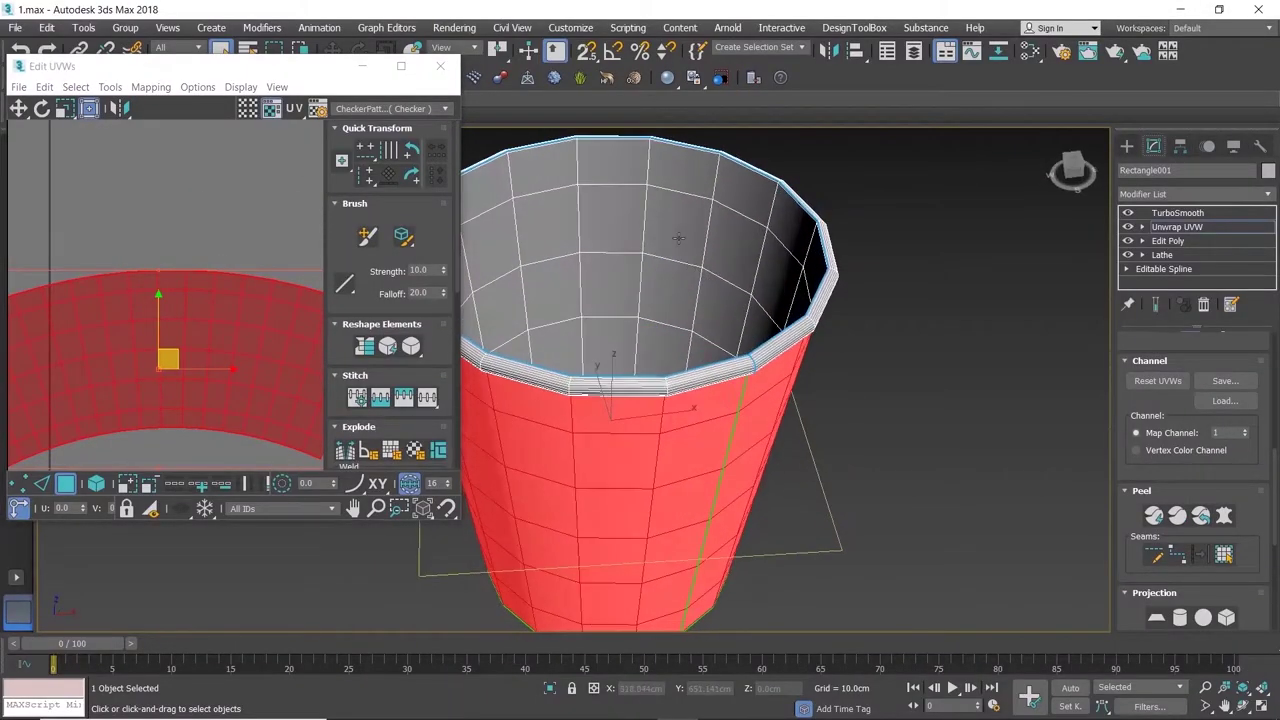
{"action": "left_click", "coordinate": [680, 238]}
{"action": "scroll", "coordinate": [1190, 535], "scroll_direction": "down", "scroll_amount": 2}
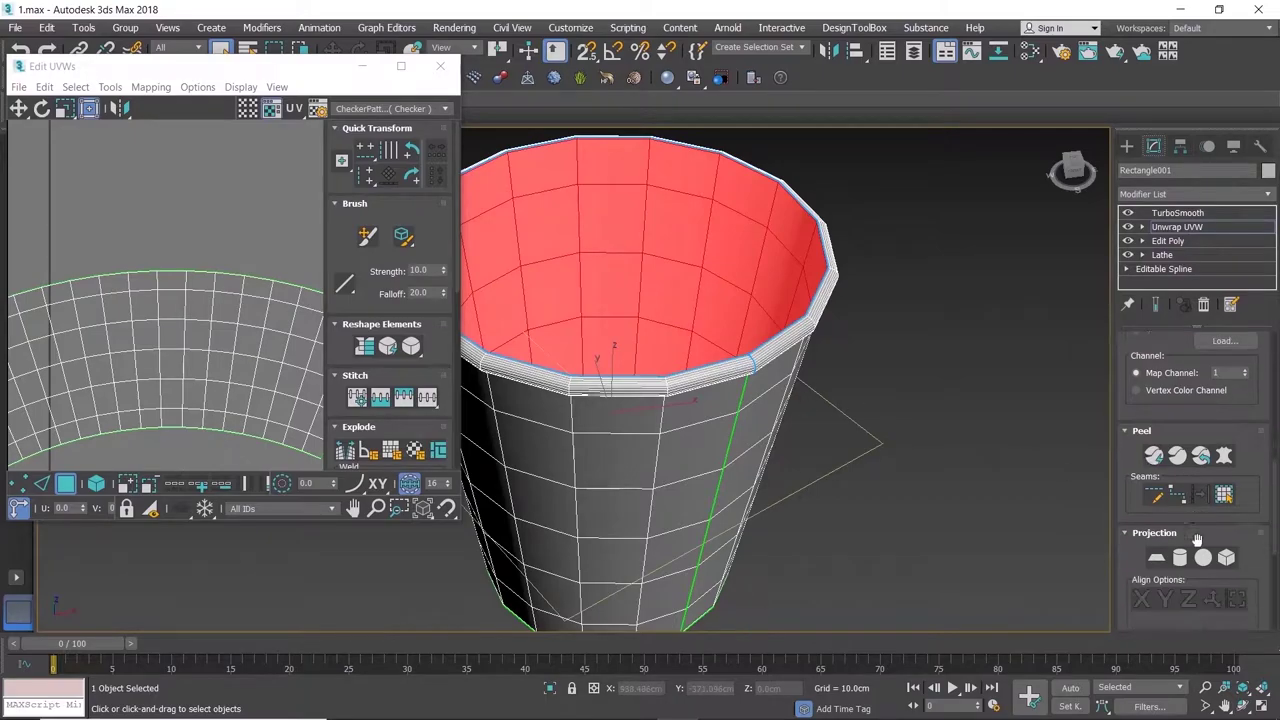
{"action": "scroll", "coordinate": [1197, 540], "scroll_direction": "down", "scroll_amount": 3}
{"action": "scroll", "coordinate": [1198, 520], "scroll_direction": "up", "scroll_amount": 3}
{"action": "scroll", "coordinate": [1199, 503], "scroll_direction": "up", "scroll_amount": 1}
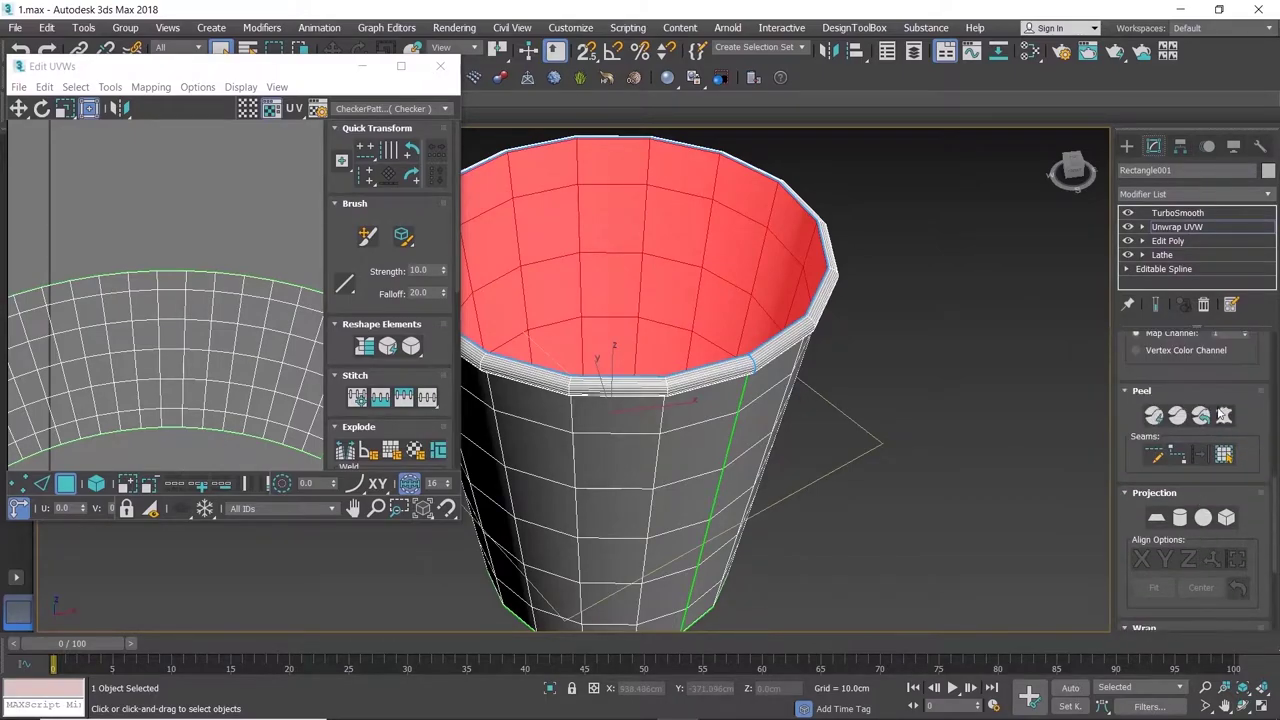
{"action": "left_click", "coordinate": [1224, 415]}
{"action": "left_click", "coordinate": [602, 197]}
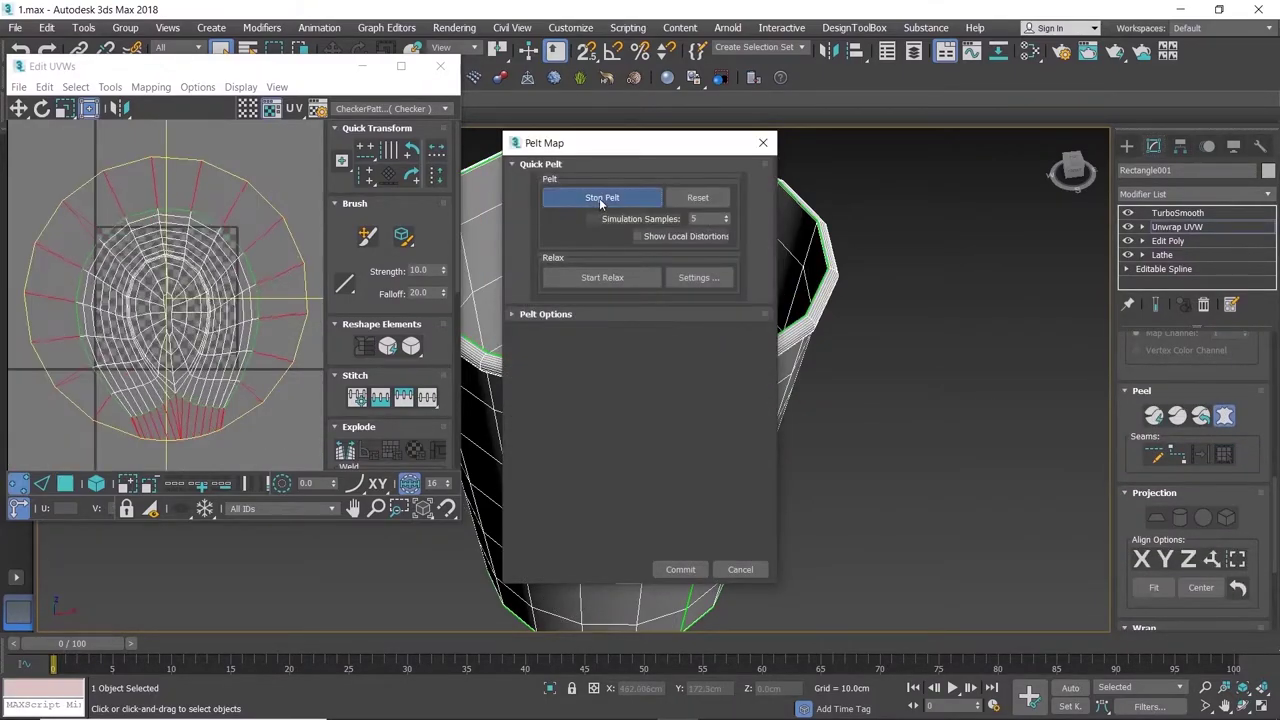
{"action": "left_click", "coordinate": [594, 277]}
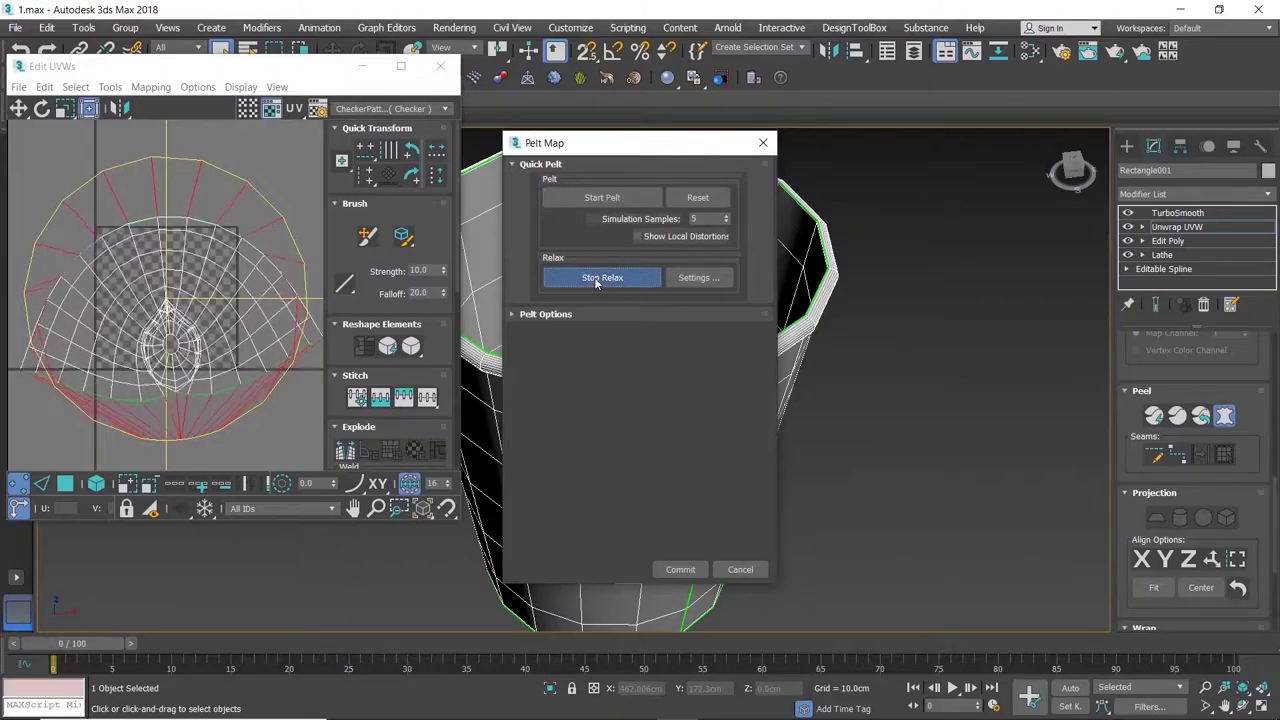
{"action": "left_click", "coordinate": [726, 574]}
{"action": "left_click", "coordinate": [440, 66]}
- Select the inner rim edge loop and convert it into a seam
{"action": "scroll", "coordinate": [694, 294], "scroll_direction": "up", "scroll_amount": 3}
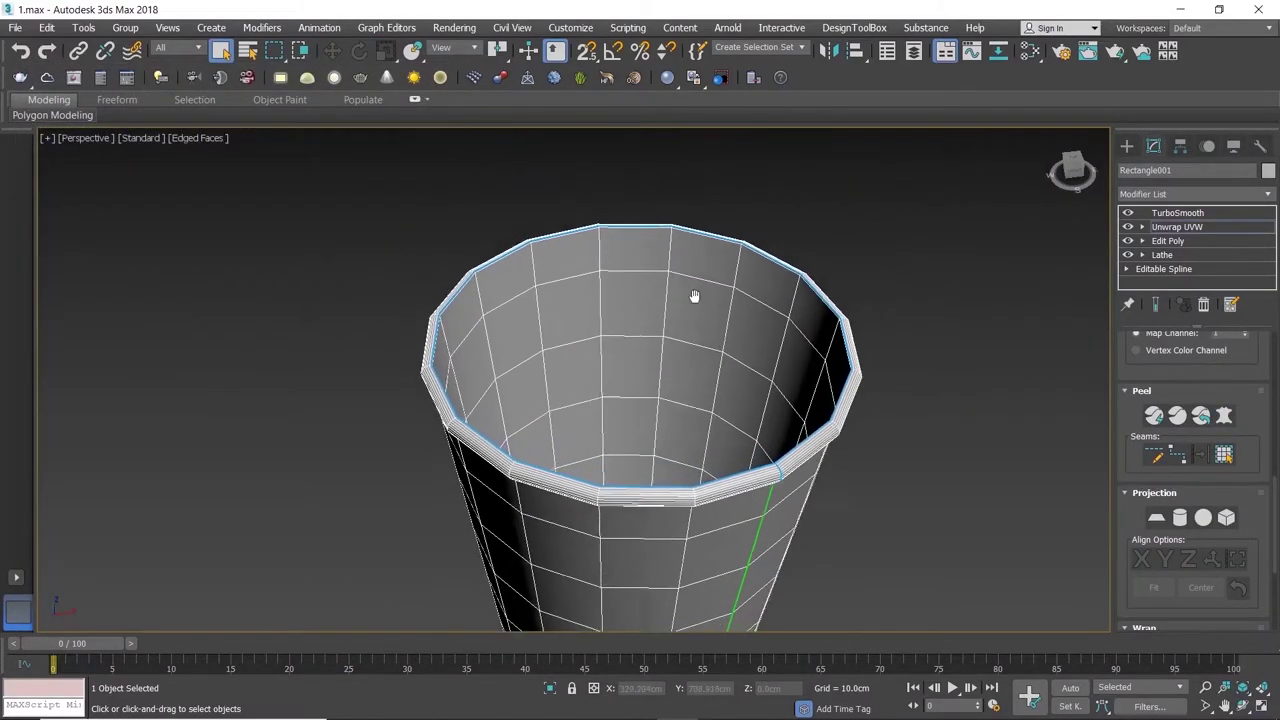
{"action": "scroll", "coordinate": [694, 294], "scroll_direction": "up", "scroll_amount": 2}
{"action": "mouse_move", "coordinate": [694, 294]}
{"action": "middle_mouse_down", "text": "alt"}
{"action": "mouse_move", "coordinate": [885, 328]}
{"action": "mouse_move", "coordinate": [791, 266]}
{"action": "middle_mouse_up", "text": "alt"}
{"action": "scroll", "coordinate": [885, 328], "scroll_direction": "up", "scroll_amount": 3}
{"action": "scroll", "coordinate": [653, 494], "scroll_direction": "down", "scroll_amount": 4}
{"action": "scroll", "coordinate": [653, 494], "scroll_direction": "up", "scroll_amount": 5}
{"action": "mouse_move", "coordinate": [791, 471]}
{"action": "middle_mouse_down", "text": "alt"}
{"action": "mouse_move", "coordinate": [751, 374]}
{"action": "mouse_move", "coordinate": [758, 399]}
{"action": "middle_mouse_up", "text": "alt"}
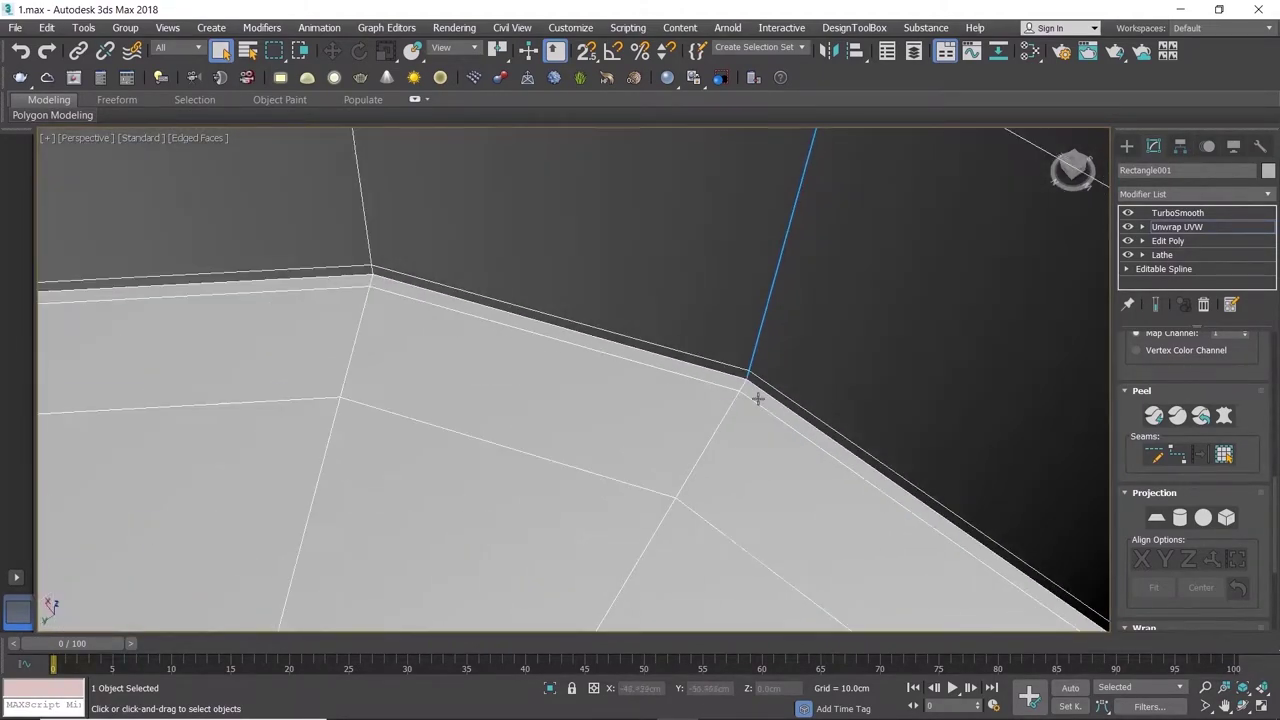
{"action": "double_click", "coordinate": [711, 370]}
{"action": "scroll", "coordinate": [686, 420], "scroll_direction": "down", "scroll_amount": 5}
{"action": "scroll", "coordinate": [600, 308], "scroll_direction": "up", "scroll_amount": 5}
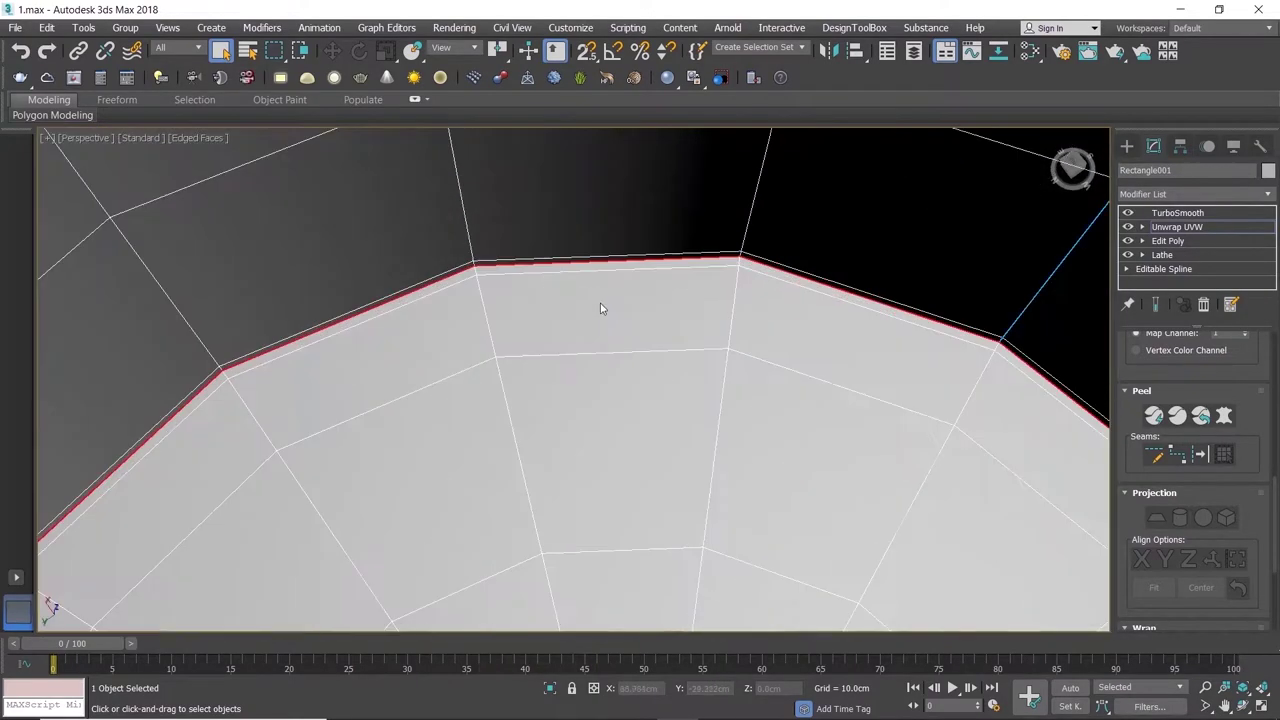
{"action": "left_click", "coordinate": [1203, 455]}
- Select all the faces of the cup's inner wall
{"action": "scroll", "coordinate": [920, 371], "scroll_direction": "down", "scroll_amount": 4}
{"action": "scroll", "coordinate": [866, 302], "scroll_direction": "up", "scroll_amount": 2}
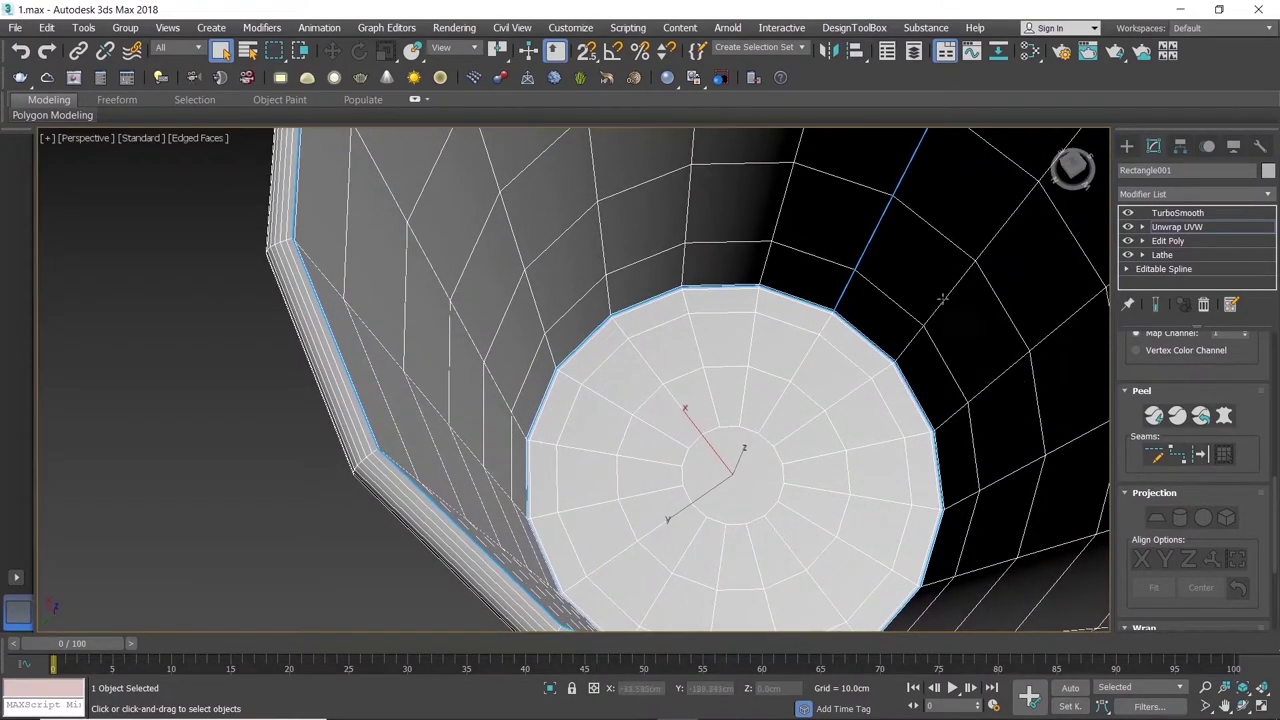
{"action": "left_click", "coordinate": [909, 249]}
{"action": "left_click", "coordinate": [1224, 455]}
{"action": "scroll", "coordinate": [766, 366], "scroll_direction": "down", "scroll_amount": 4}
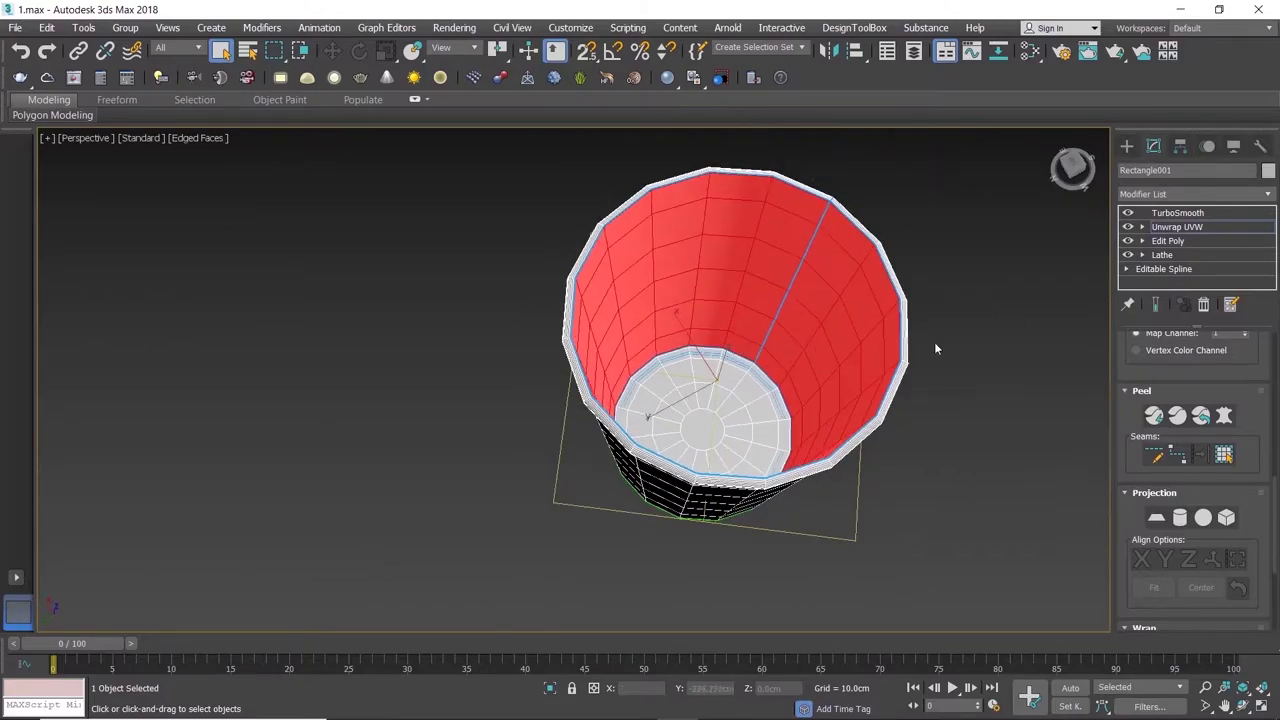
- Pelt-map the inner wall, relax its UVs and commit the result, then maximize the UV editor
{"action": "left_click", "coordinate": [1176, 414]}
{"action": "left_click", "coordinate": [606, 198]}
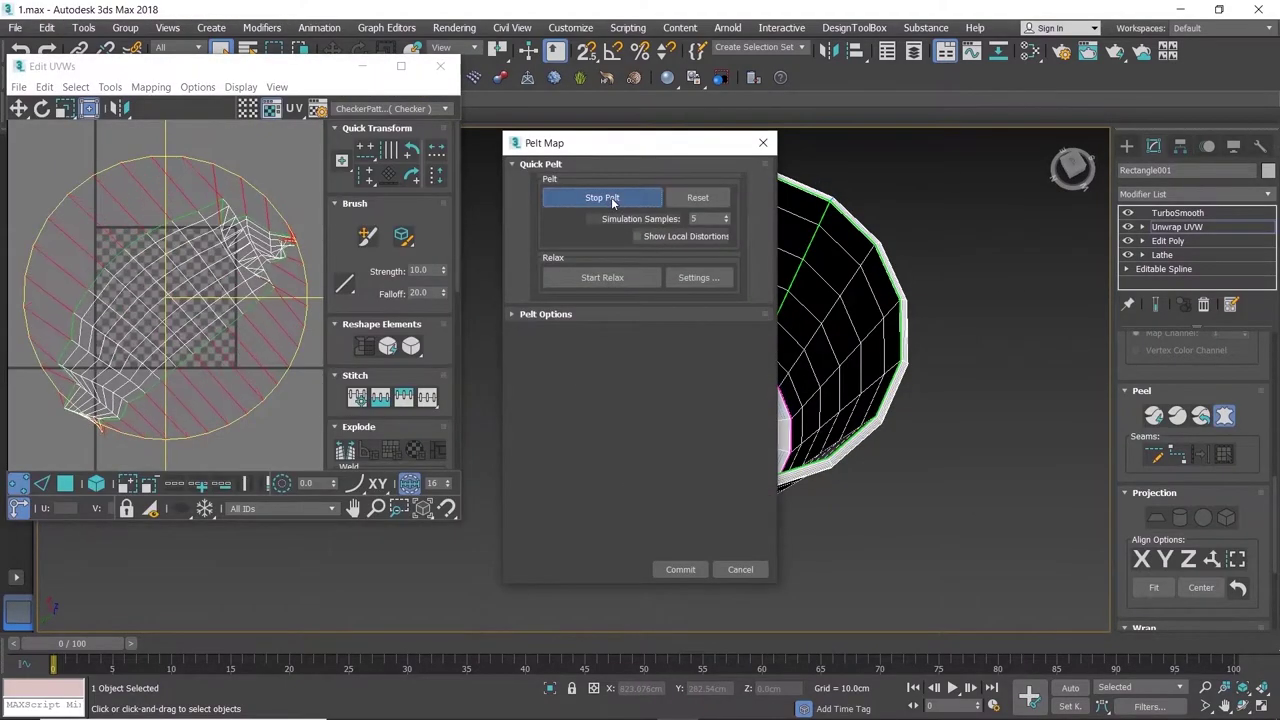
{"action": "left_click", "coordinate": [601, 277]}
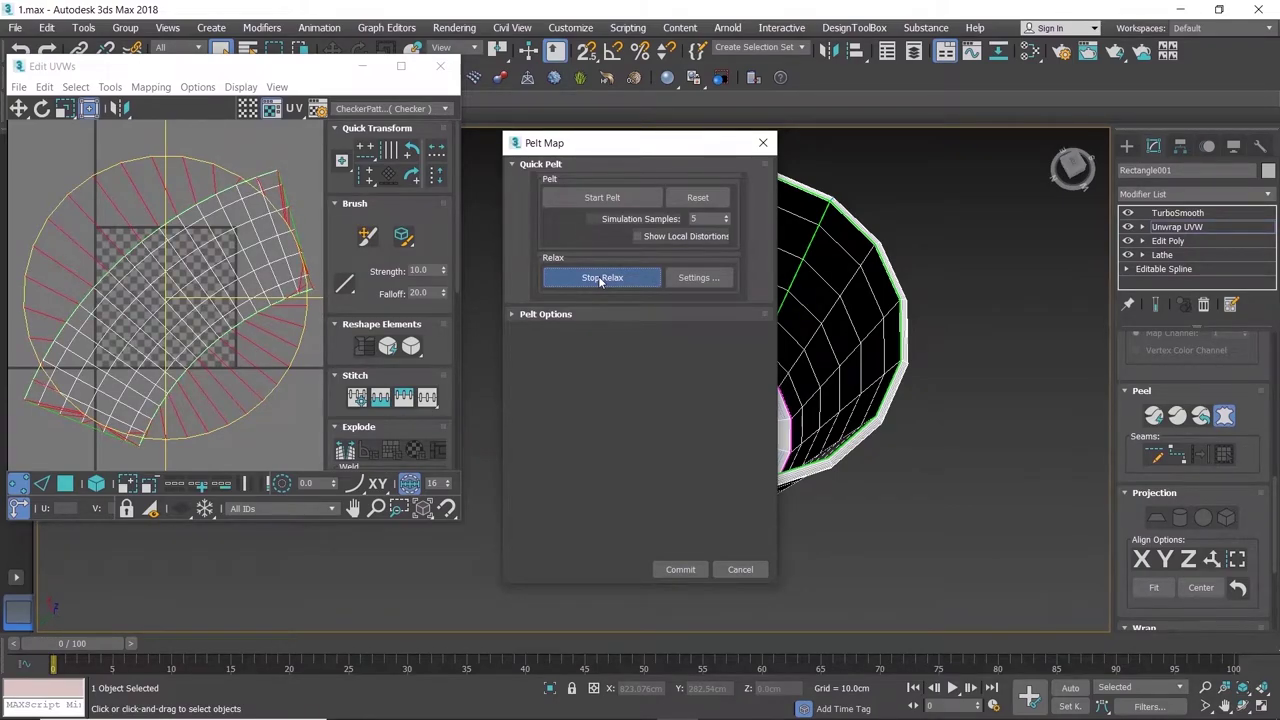
{"action": "left_click", "coordinate": [680, 569]}
{"action": "left_click", "coordinate": [401, 65]}
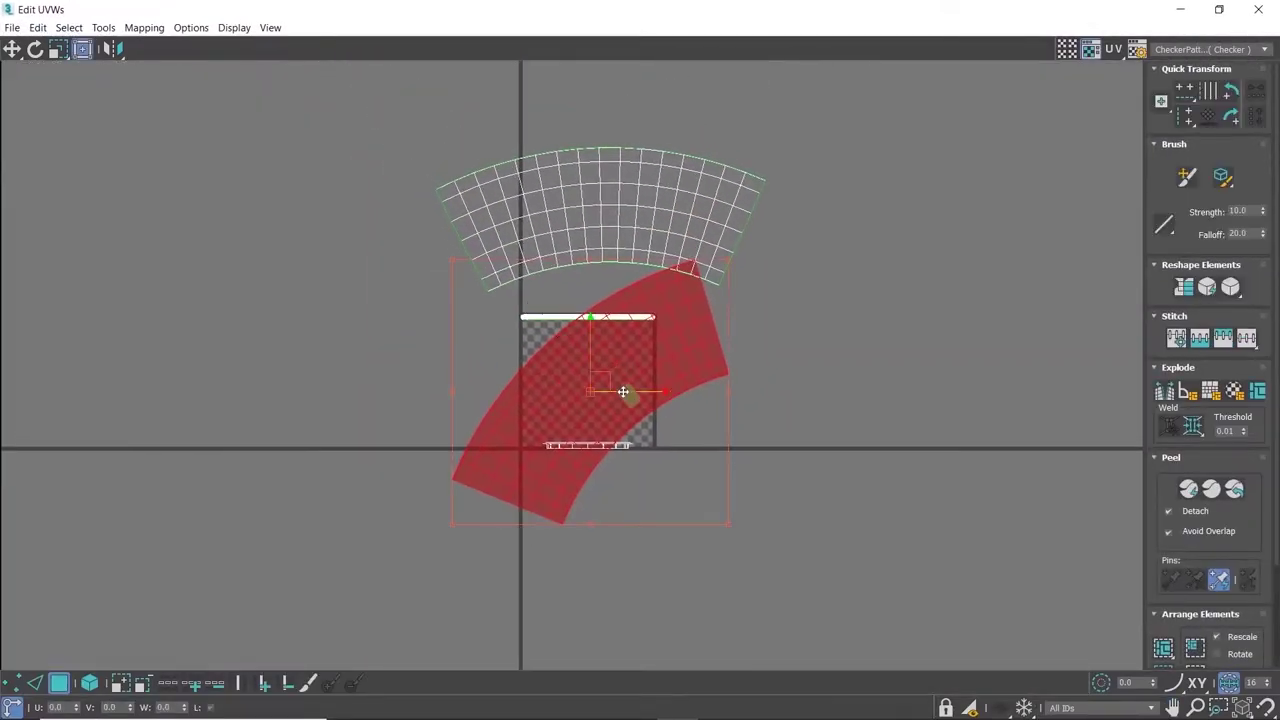
- Rotate the inner wall shell level and centre it above the outer wall shell
{"action": "left_click_drag", "start_coordinate": [629, 394], "coordinate": [612, 92]}
{"action": "middle_click_drag", "start_coordinate": [612, 92], "coordinate": [672, 245]}
{"action": "left_click_drag", "start_coordinate": [692, 152], "coordinate": [732, 221]}
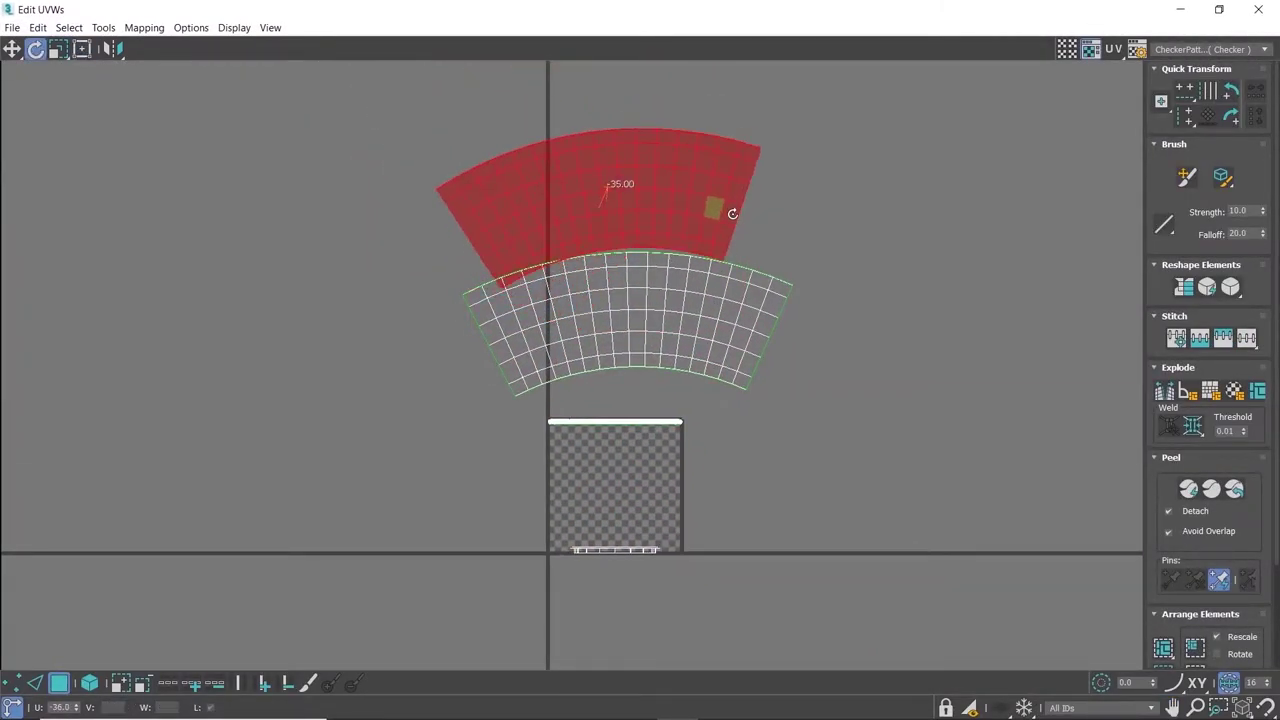
{"action": "key", "text": "w"}
{"action": "left_click_drag", "start_coordinate": [691, 163], "coordinate": [720, 152]}
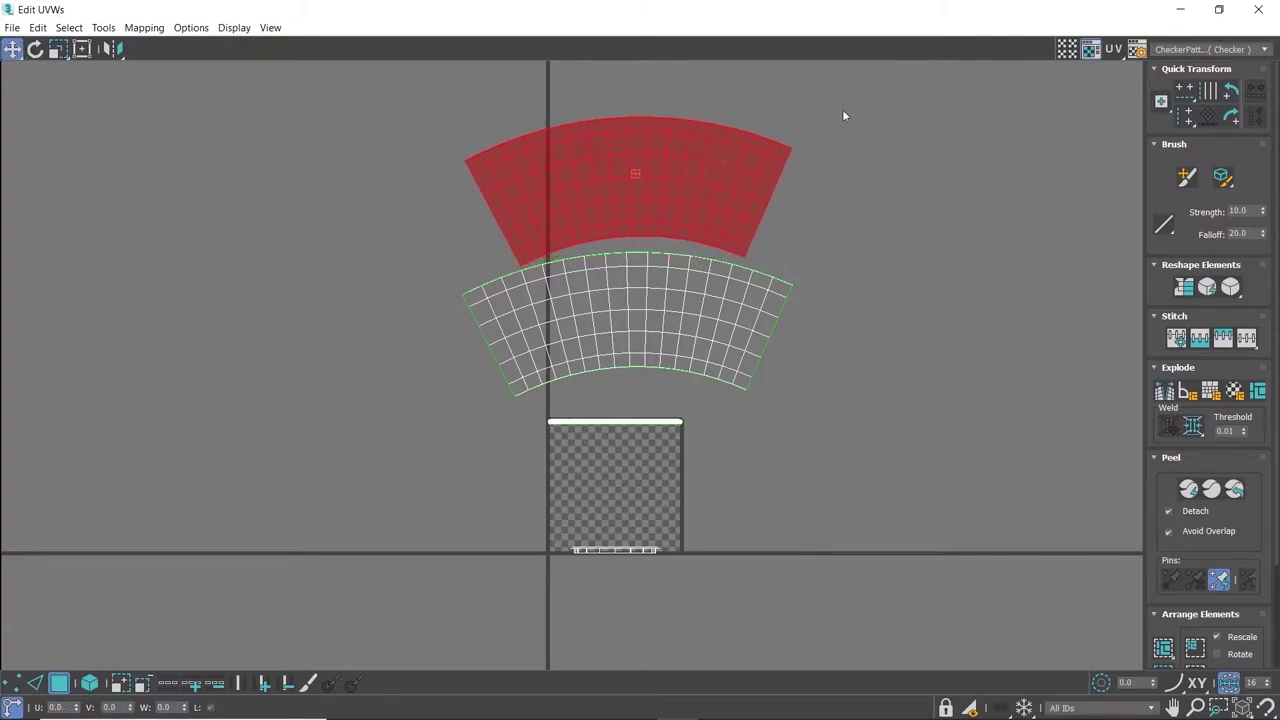
- Select the full edge loop around the cup's rim in the viewport
{"action": "left_click", "coordinate": [1219, 9]}
{"action": "middle_click_drag", "start_coordinate": [812, 290], "coordinate": [766, 322], "text": "alt"}
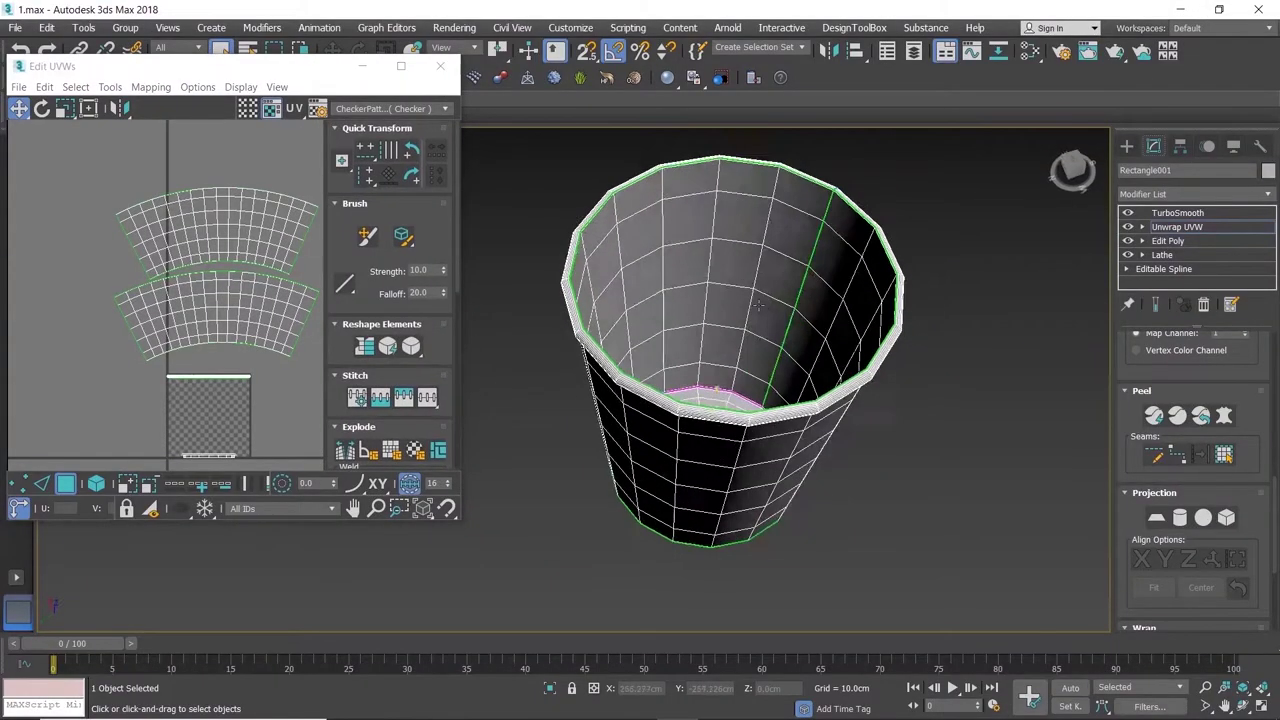
{"action": "scroll", "coordinate": [758, 273], "scroll_direction": "up", "scroll_amount": 3}
{"action": "scroll", "coordinate": [758, 273], "scroll_direction": "up", "scroll_amount": 2}
{"action": "left_click", "coordinate": [760, 215]}
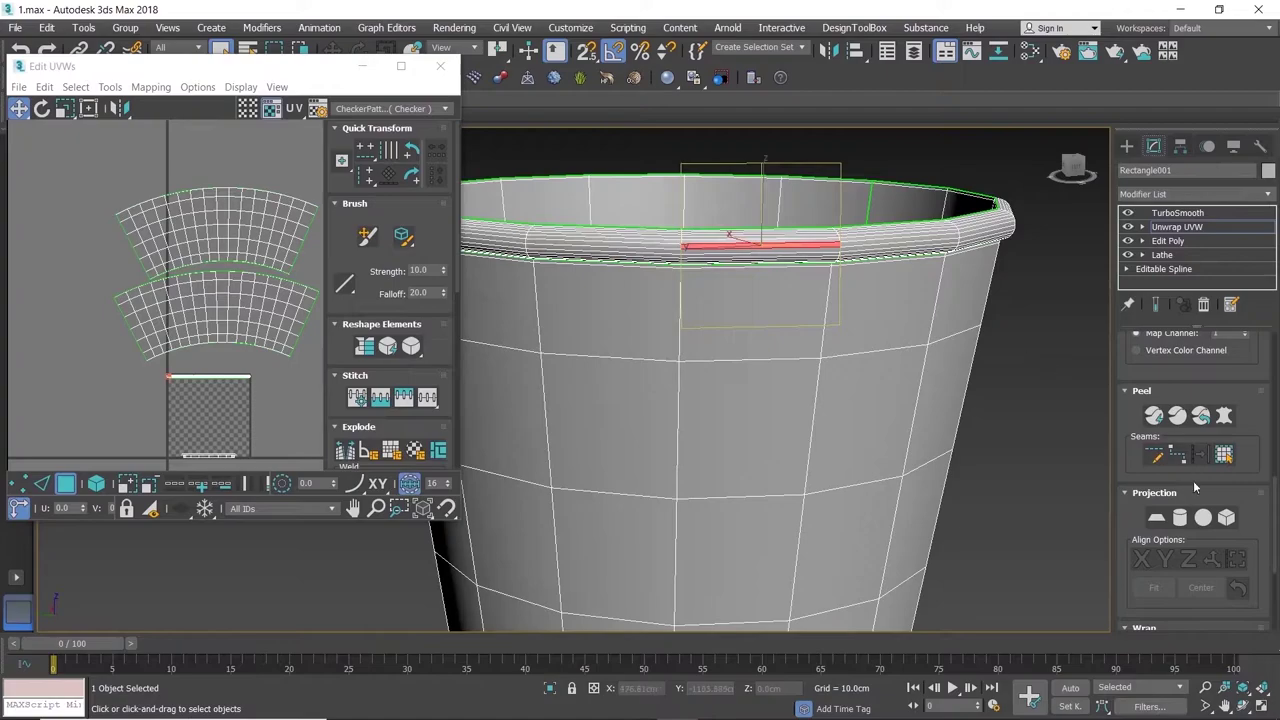
{"action": "left_click", "coordinate": [1224, 455]}
- Pelt-map and relax the rim, commit it, and view the strip in a maximized UV editor
{"action": "left_click", "coordinate": [1225, 416]}
{"action": "left_click", "coordinate": [603, 197]}
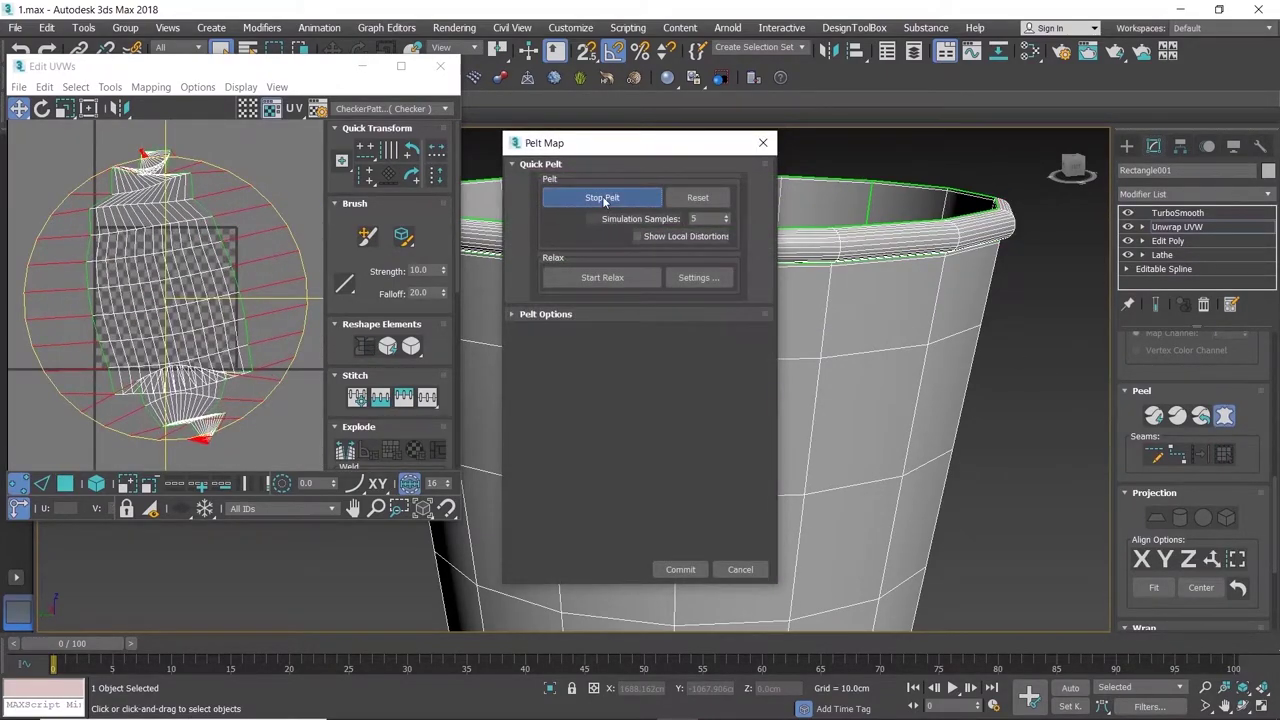
{"action": "left_click", "coordinate": [585, 285]}
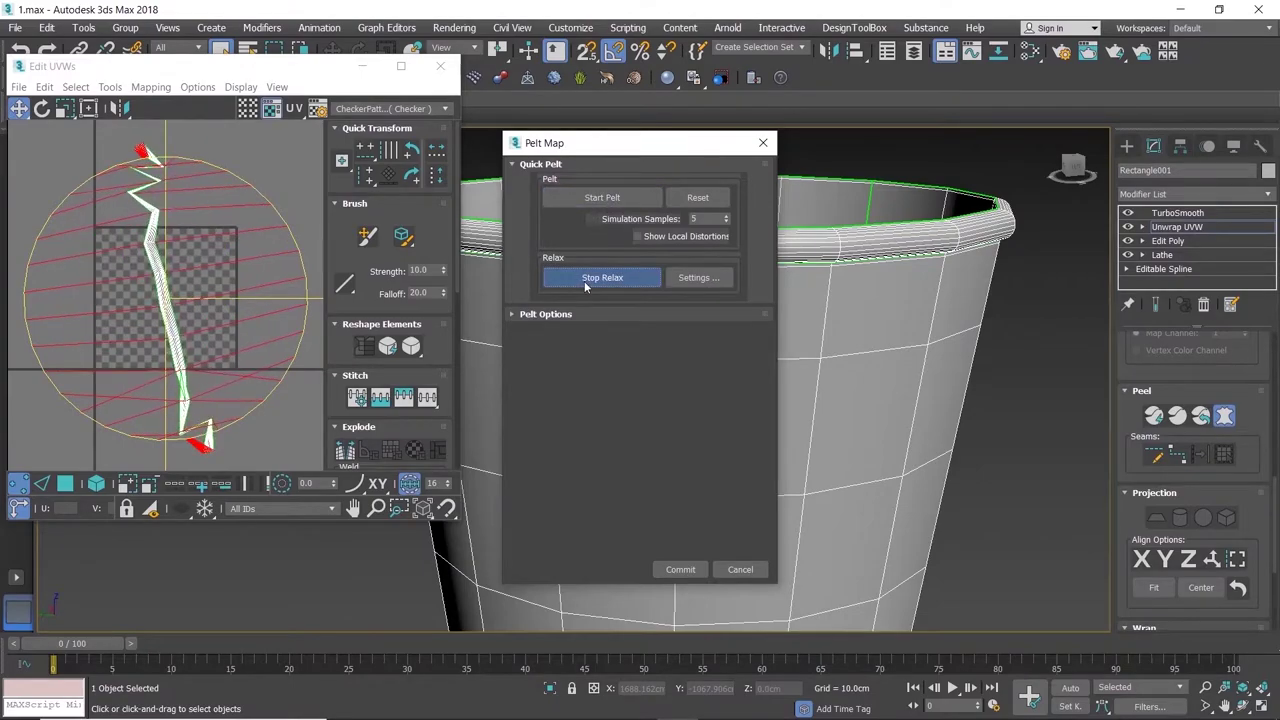
{"action": "left_click", "coordinate": [585, 278]}
{"action": "left_click", "coordinate": [680, 569]}
{"action": "left_click", "coordinate": [400, 67]}
{"action": "scroll", "coordinate": [494, 223], "scroll_direction": "down", "scroll_amount": 2}
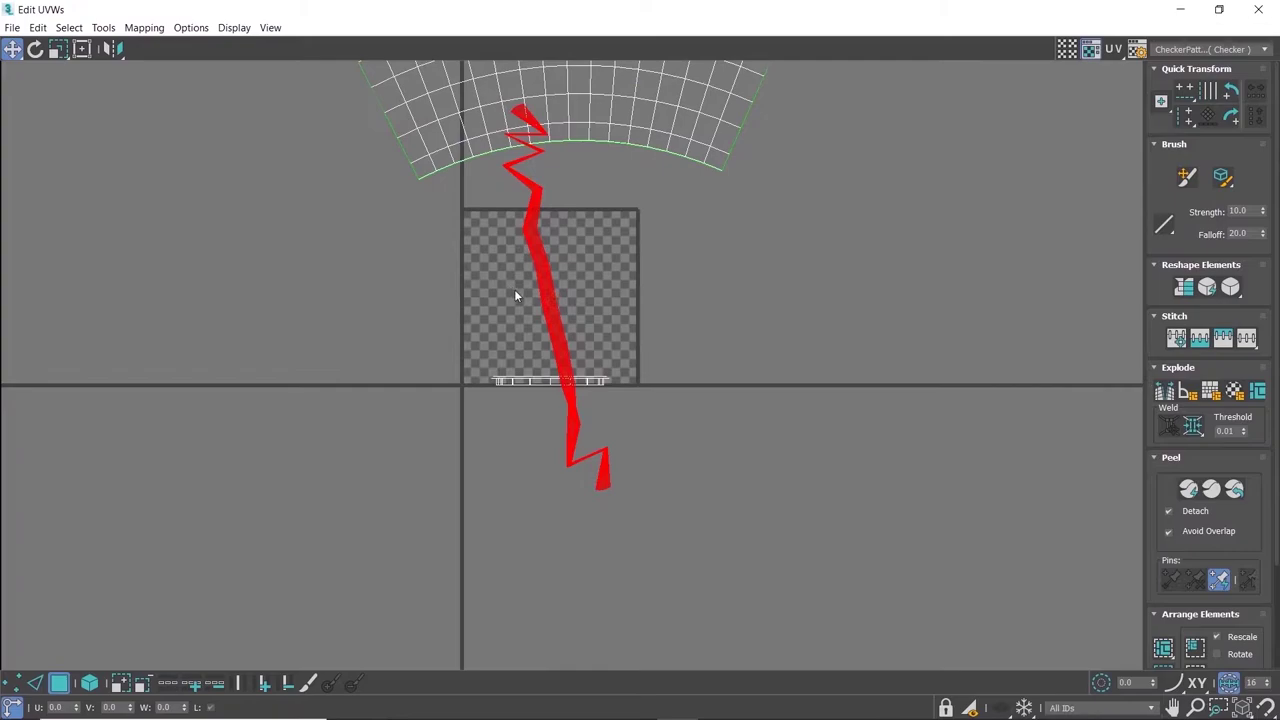
- Rotate the rim strip horizontal and pull its right end outward
{"action": "left_click_drag", "start_coordinate": [548, 302], "coordinate": [522, 305]}
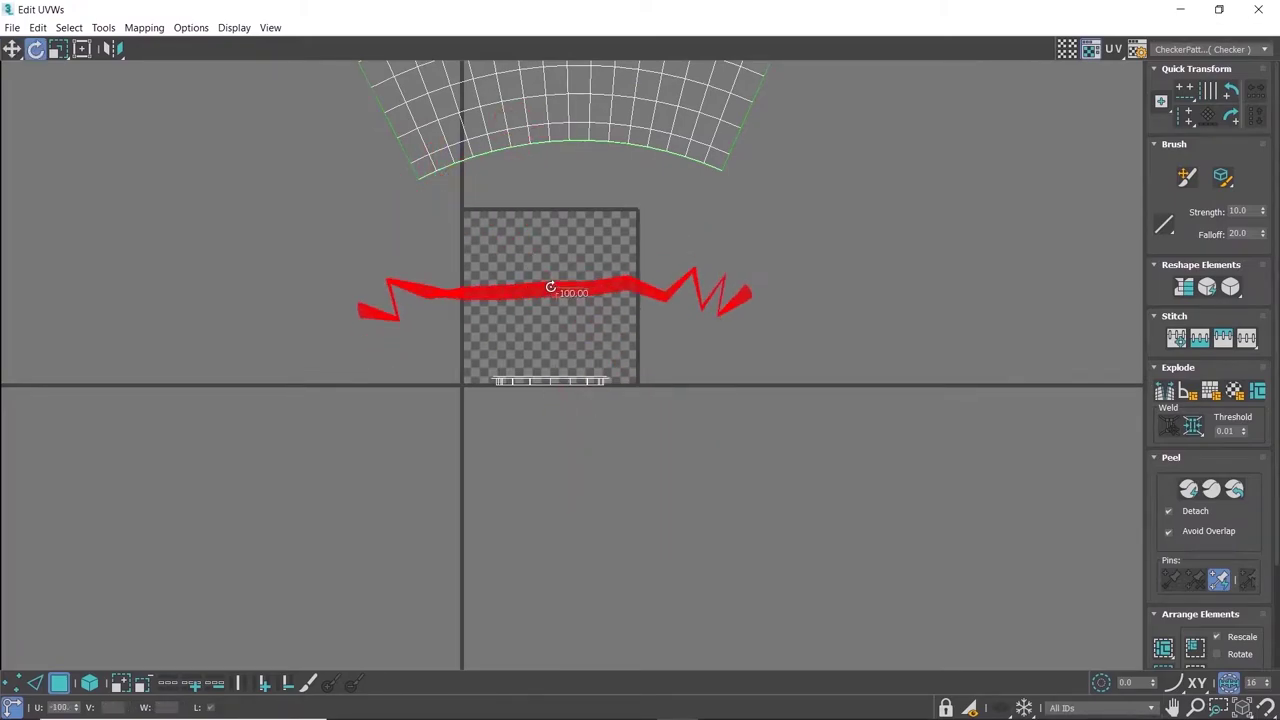
{"action": "scroll", "coordinate": [522, 305], "scroll_direction": "up", "scroll_amount": 1}
{"action": "left_click", "coordinate": [730, 320]}
{"action": "scroll", "coordinate": [809, 302], "scroll_direction": "up", "scroll_amount": 2}
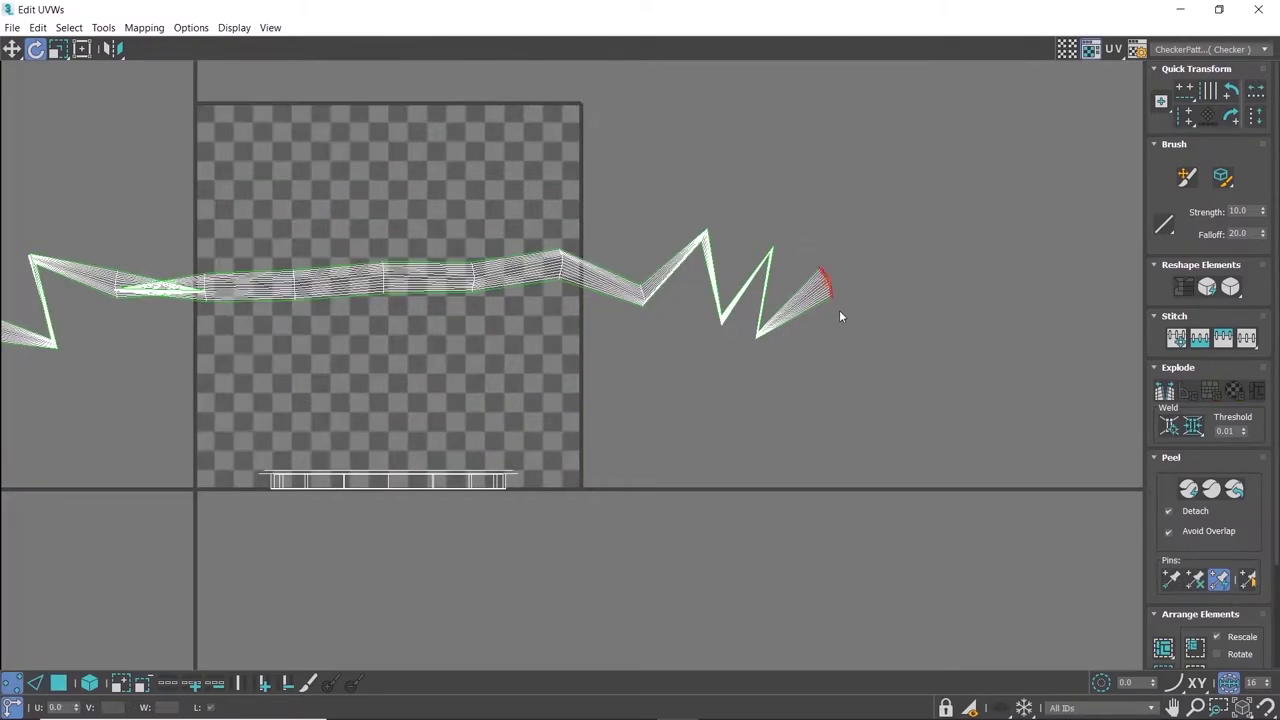
{"action": "scroll", "coordinate": [840, 316], "scroll_direction": "up", "scroll_amount": 2}
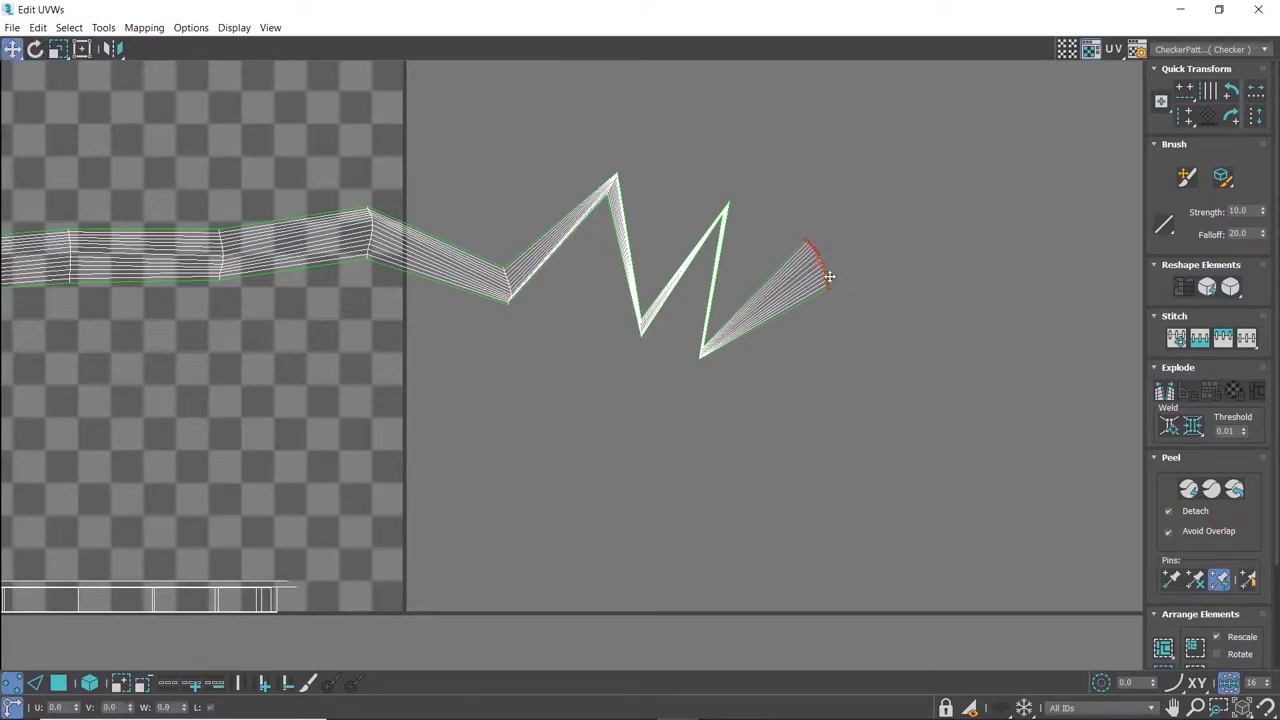
{"action": "left_click_drag", "start_coordinate": [829, 276], "coordinate": [1010, 258]}
{"action": "mouse_move", "coordinate": [684, 338]}
{"action": "left_mouse_down"}
{"action": "mouse_move", "coordinate": [737, 386]}
{"action": "mouse_move", "coordinate": [751, 300]}
{"action": "mouse_move", "coordinate": [800, 288]}
{"action": "left_mouse_up"}
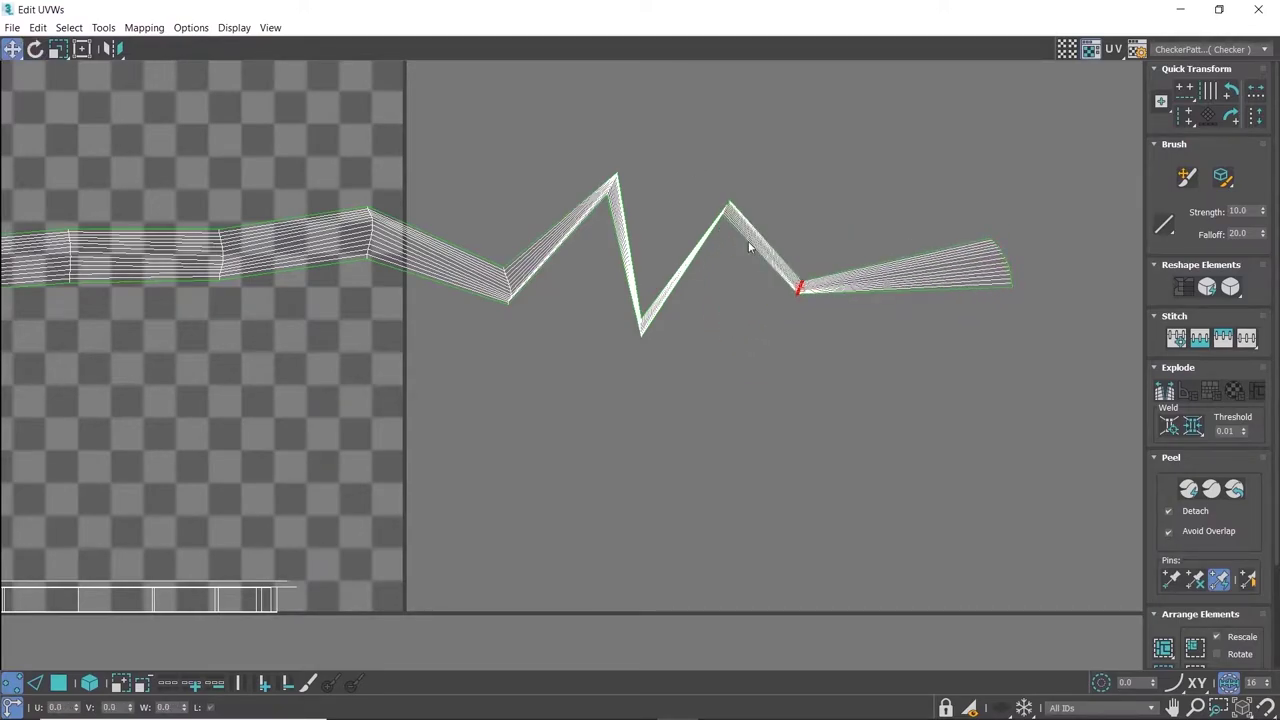
- Drag peak and fold vertices to flatten the right and left zigzags of the strip
{"action": "left_click_drag", "start_coordinate": [728, 210], "coordinate": [738, 237]}
{"action": "left_click_drag", "start_coordinate": [646, 354], "coordinate": [634, 320]}
{"action": "left_click_drag", "start_coordinate": [641, 332], "coordinate": [650, 295]}
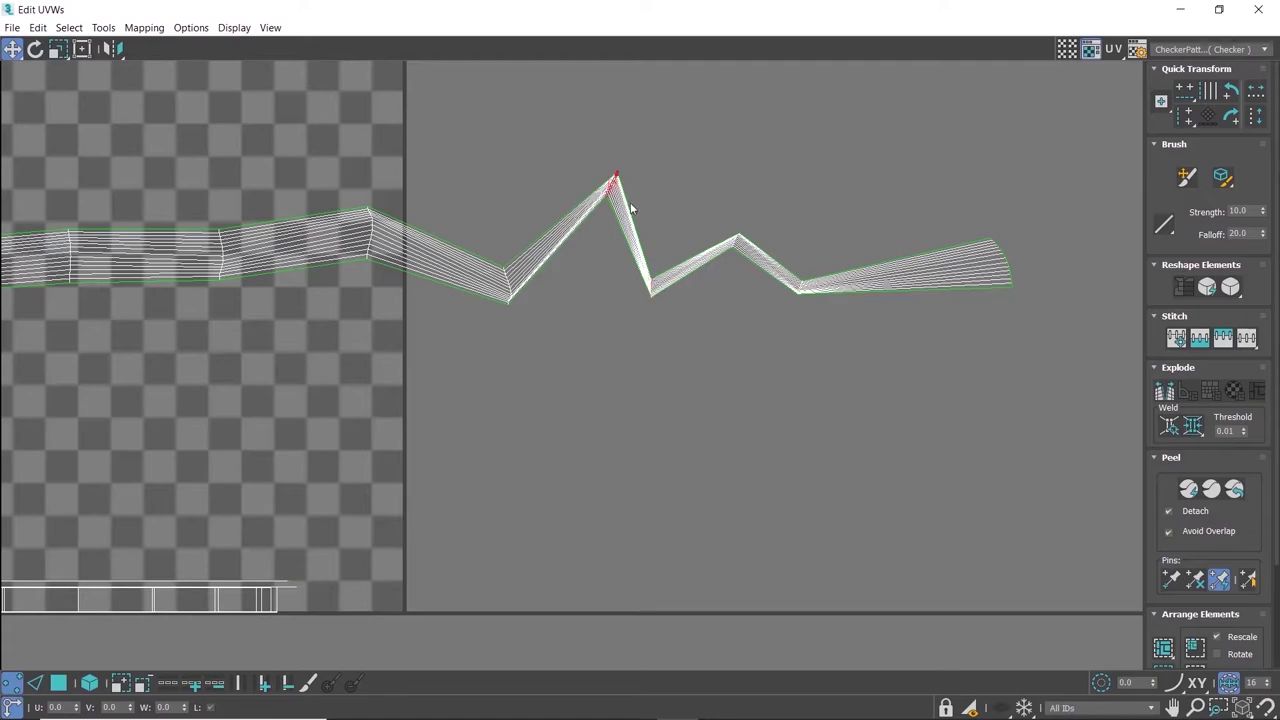
{"action": "left_click_drag", "start_coordinate": [608, 183], "coordinate": [591, 277]}
{"action": "scroll", "coordinate": [982, 282], "scroll_direction": "down", "scroll_amount": 3}
{"action": "scroll", "coordinate": [360, 305], "scroll_direction": "up", "scroll_amount": 3}
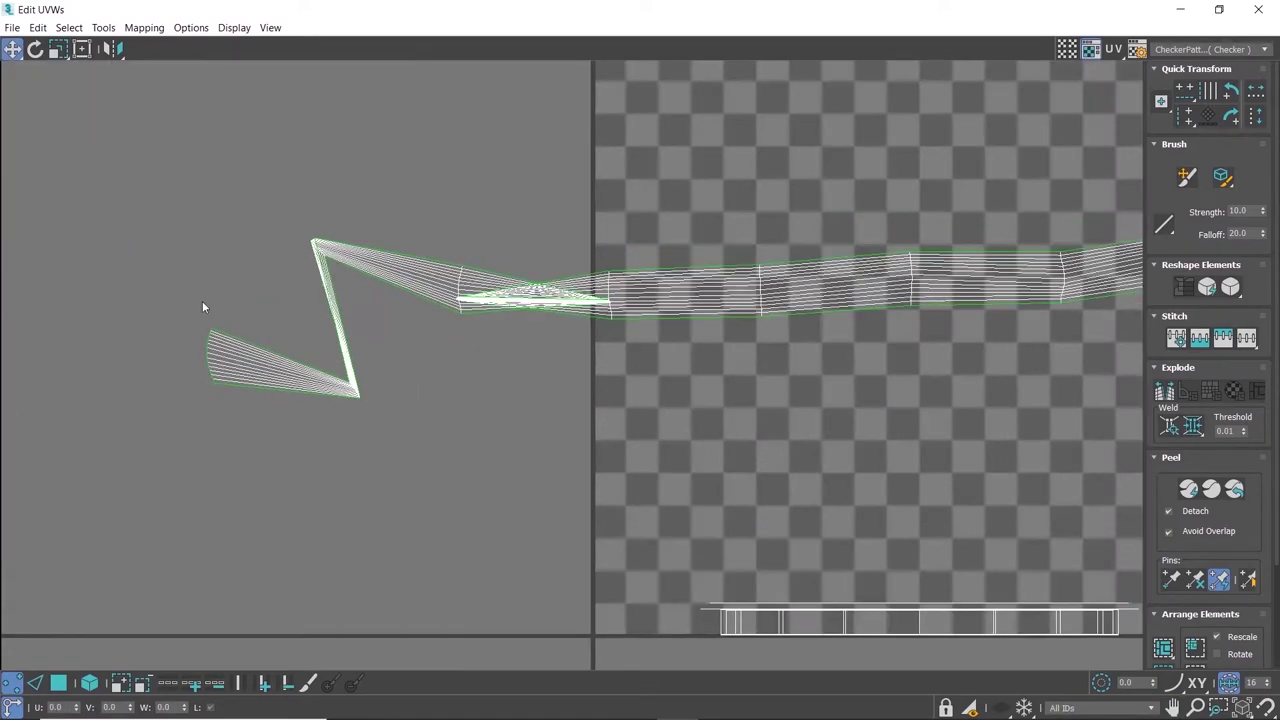
{"action": "left_click_drag", "start_coordinate": [209, 348], "coordinate": [88, 275]}
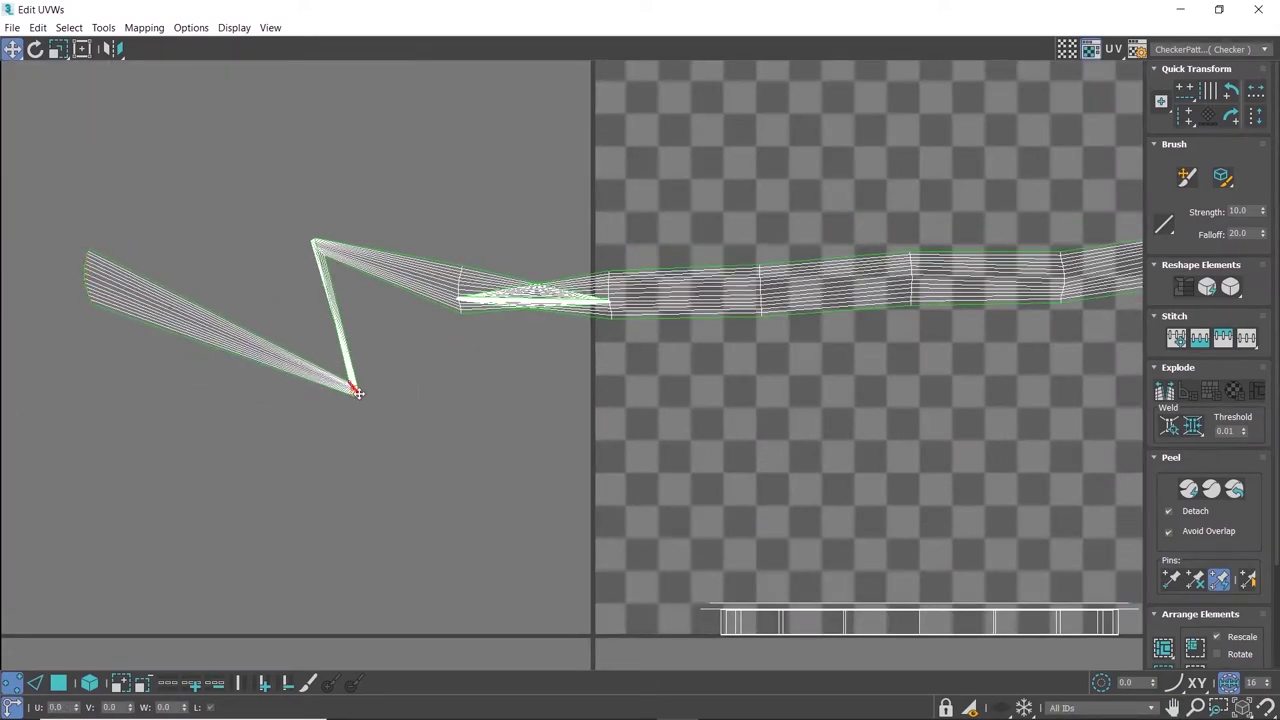
{"action": "left_click_drag", "start_coordinate": [358, 393], "coordinate": [211, 280]}
{"action": "left_click_drag", "start_coordinate": [340, 264], "coordinate": [332, 306]}
- Box-select the overlapping vertices in the middle of the strip
{"action": "scroll", "coordinate": [426, 290], "scroll_direction": "up", "scroll_amount": 2}
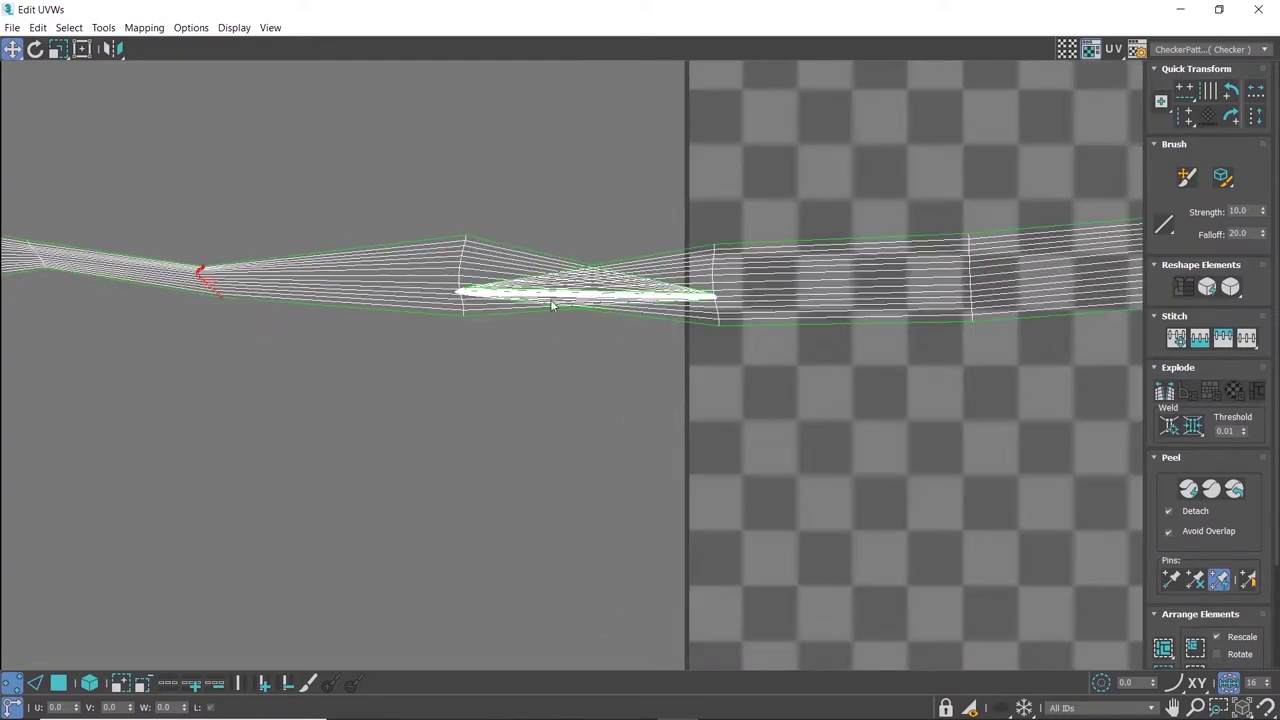
{"action": "scroll", "coordinate": [426, 290], "scroll_direction": "up", "scroll_amount": 1}
{"action": "left_click_drag", "start_coordinate": [683, 181], "coordinate": [811, 375]}
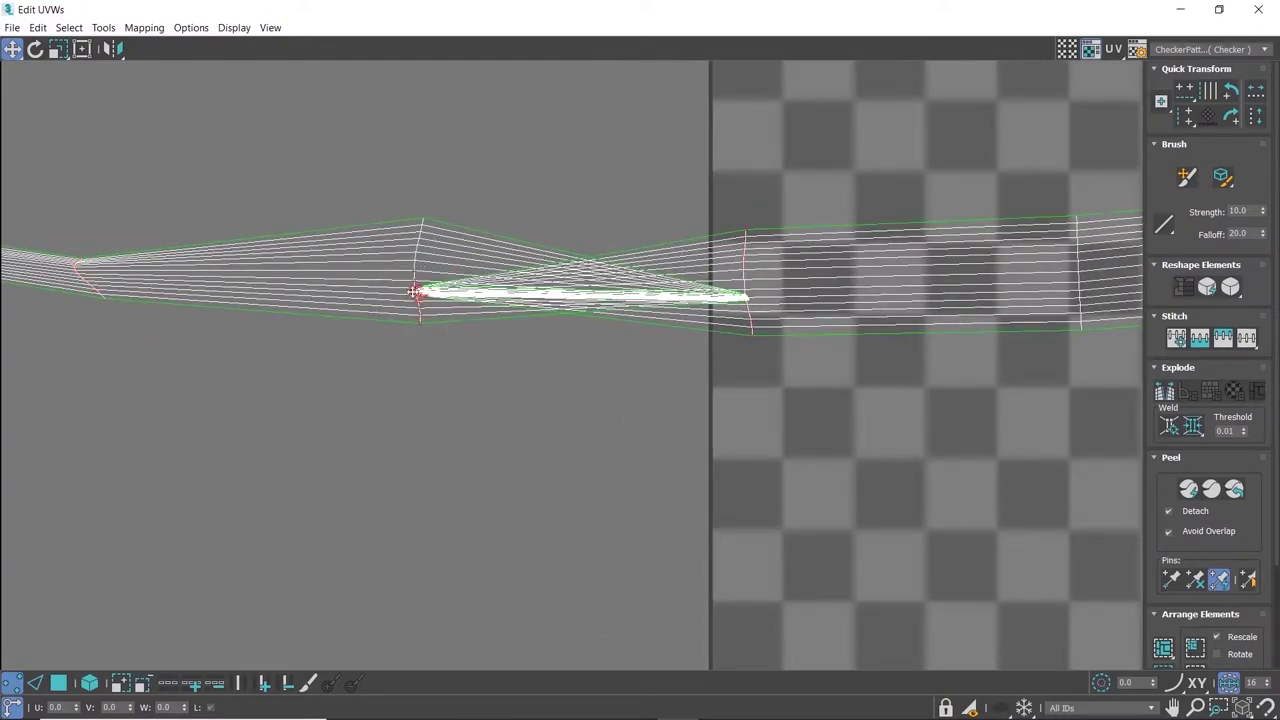
{"action": "scroll", "coordinate": [420, 295], "scroll_direction": "up", "scroll_amount": 3}
{"action": "scroll", "coordinate": [386, 286], "scroll_direction": "up", "scroll_amount": 2}
{"action": "scroll", "coordinate": [503, 380], "scroll_direction": "down", "scroll_amount": 3}
{"action": "scroll", "coordinate": [503, 380], "scroll_direction": "down", "scroll_amount": 1}
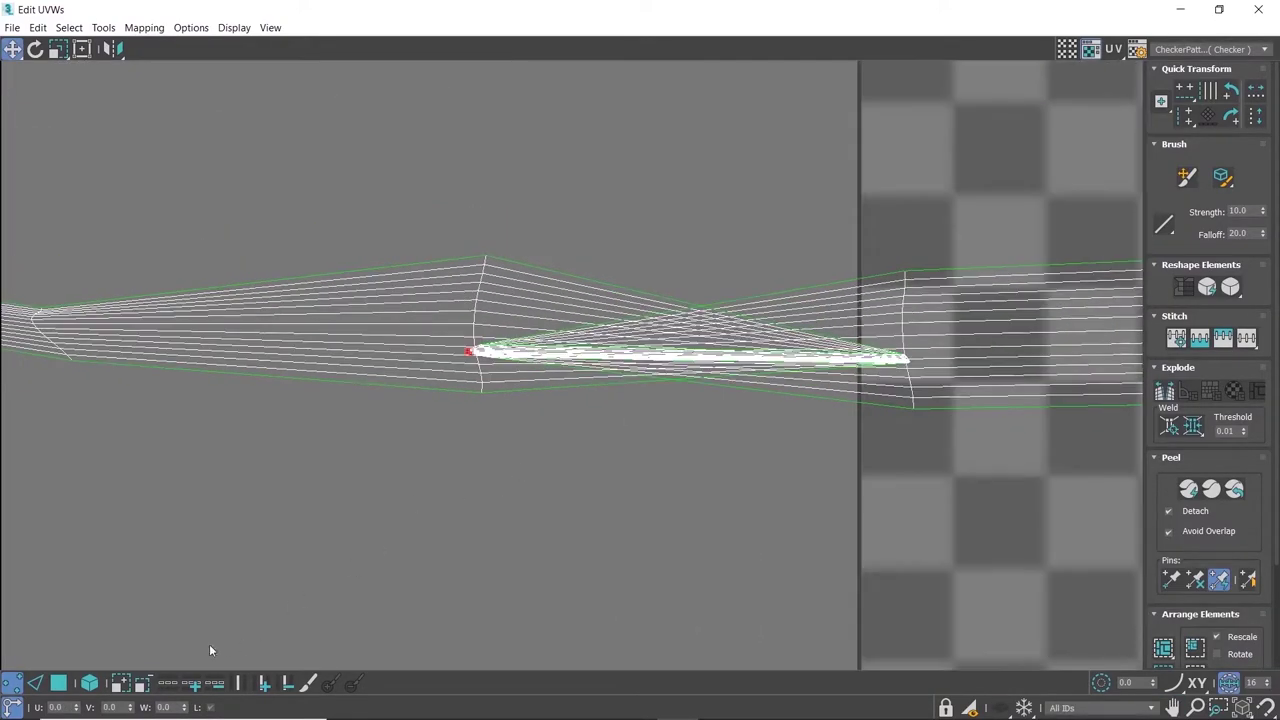
- In polygon mode, move the left parts of the strip further left to unfold them
{"action": "left_click", "coordinate": [70, 685]}
{"action": "left_click", "coordinate": [296, 262]}
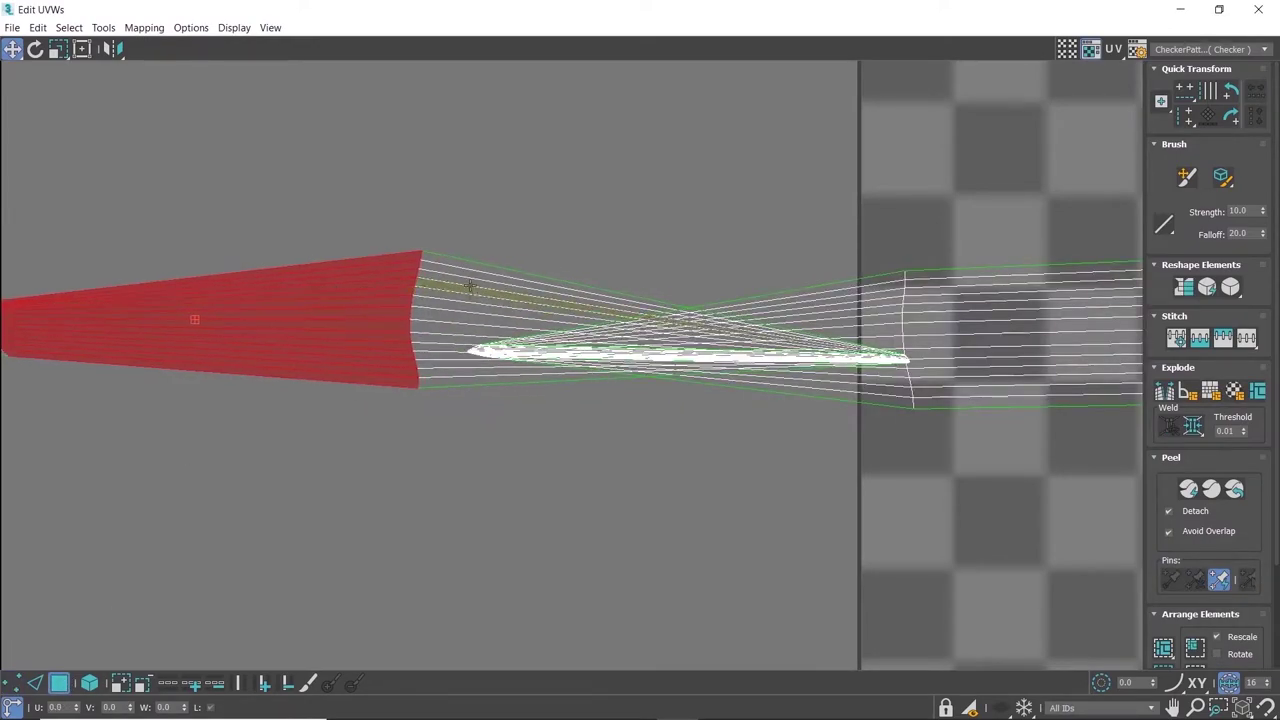
{"action": "left_click_drag", "start_coordinate": [448, 410], "coordinate": [300, 330]}
{"action": "middle_click_drag", "start_coordinate": [30, 266], "coordinate": [261, 266]}
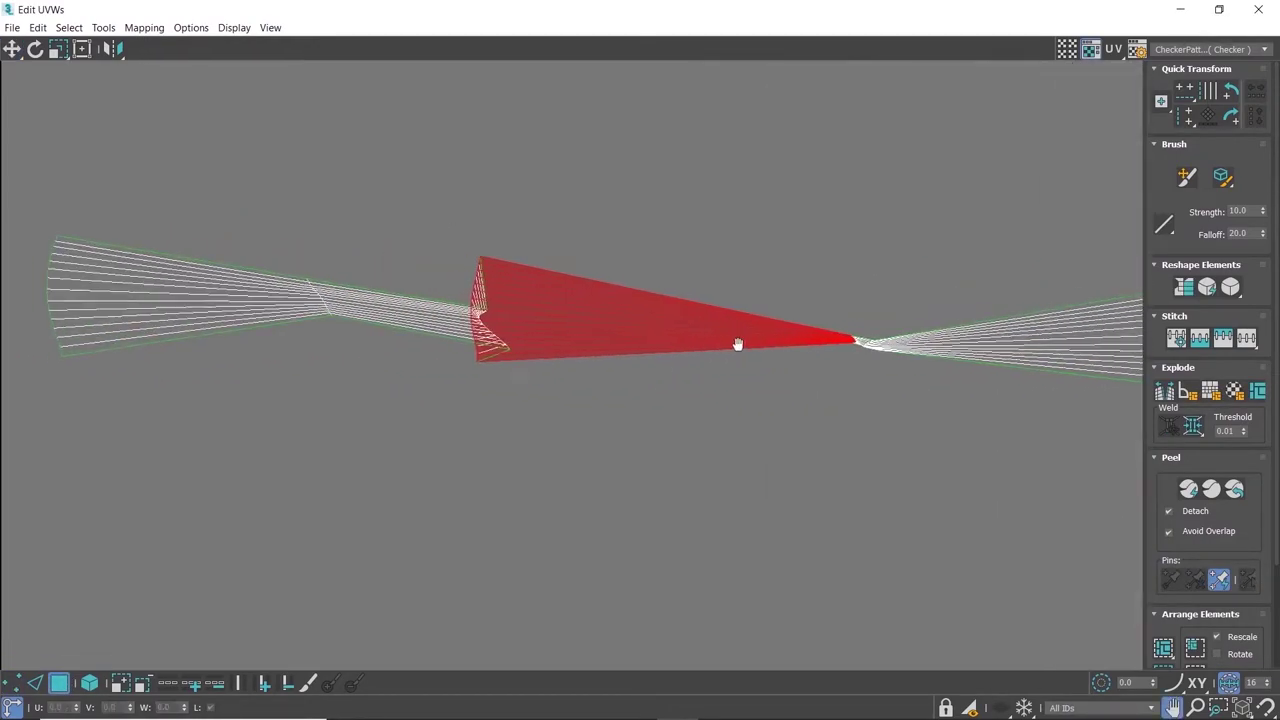
{"action": "left_click", "coordinate": [262, 266]}
{"action": "left_click_drag", "start_coordinate": [343, 329], "coordinate": [115, 329]}
- Select a band and the middle fan of polygons, then the whole strip as an element
{"action": "left_click_drag", "start_coordinate": [314, 252], "coordinate": [420, 386]}
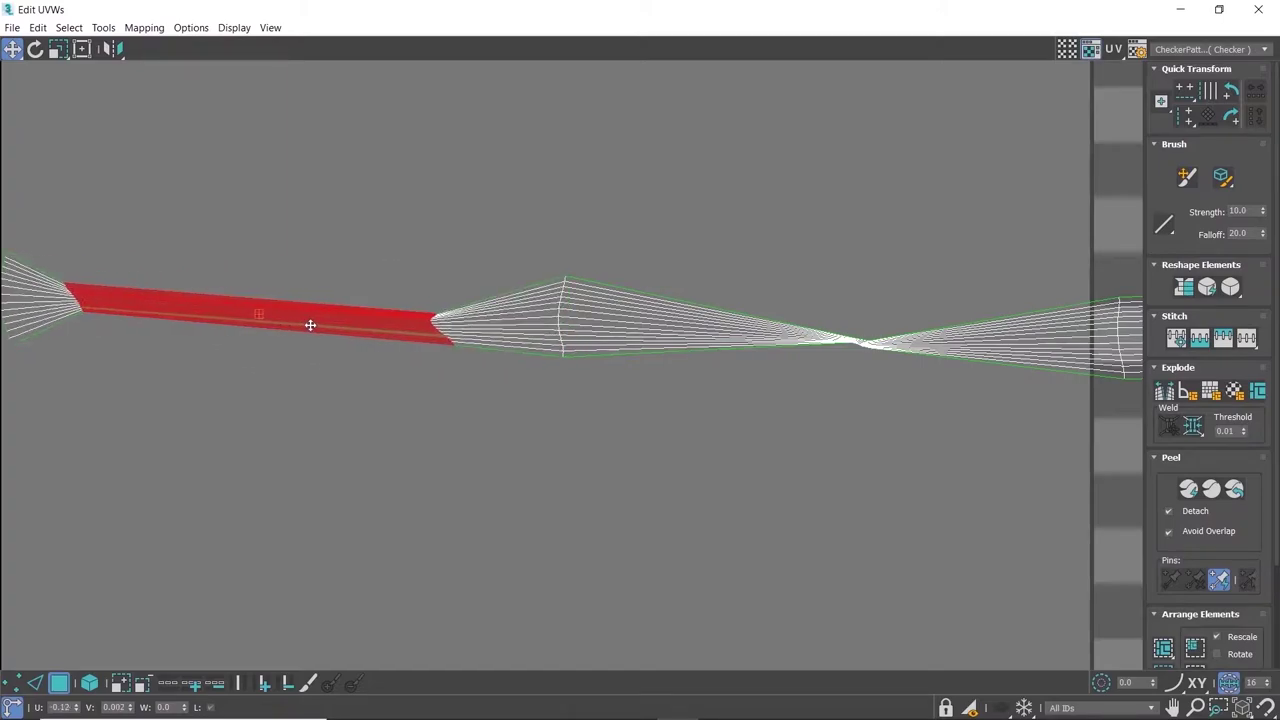
{"action": "left_click_drag", "start_coordinate": [725, 241], "coordinate": [749, 344]}
{"action": "scroll", "coordinate": [760, 345], "scroll_direction": "down", "scroll_amount": 3}
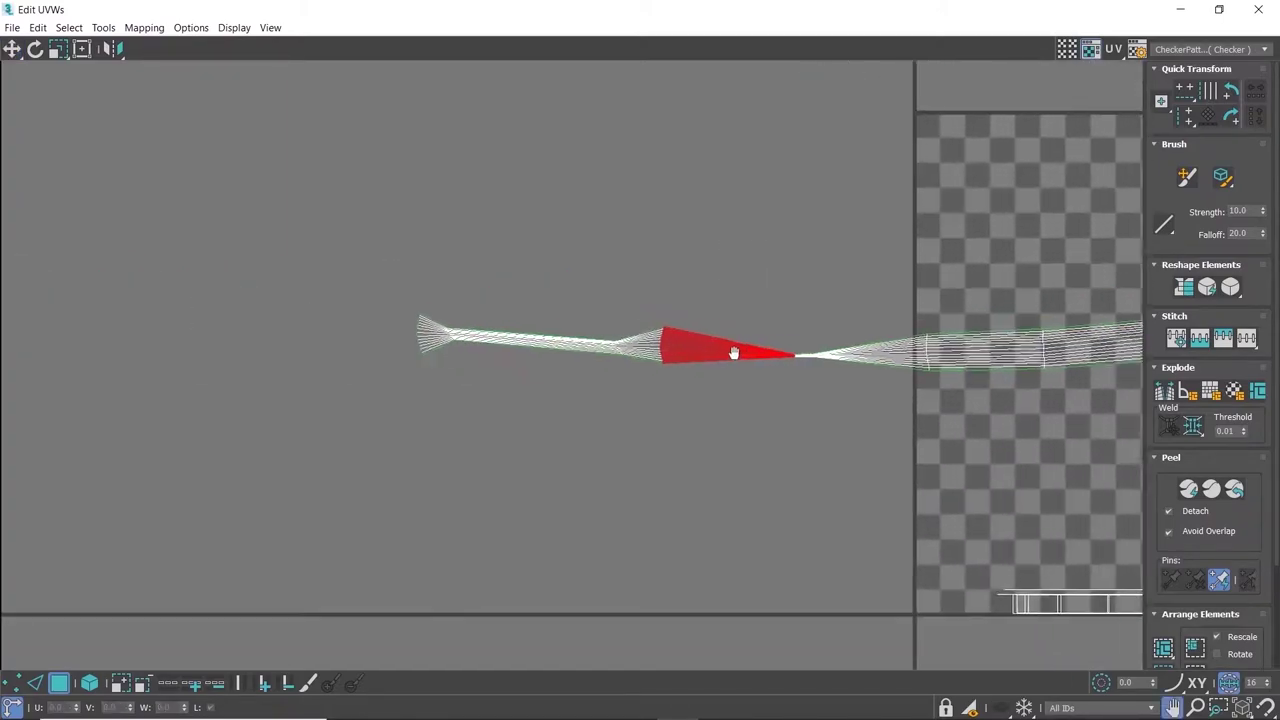
{"action": "scroll", "coordinate": [731, 351], "scroll_direction": "up", "scroll_amount": 1}
{"action": "left_click", "coordinate": [89, 683]}
{"action": "scroll", "coordinate": [614, 390], "scroll_direction": "up", "scroll_amount": 3}
- Run a first relax pass on the rim strip
{"action": "middle_click_drag", "start_coordinate": [614, 390], "coordinate": [521, 392]}
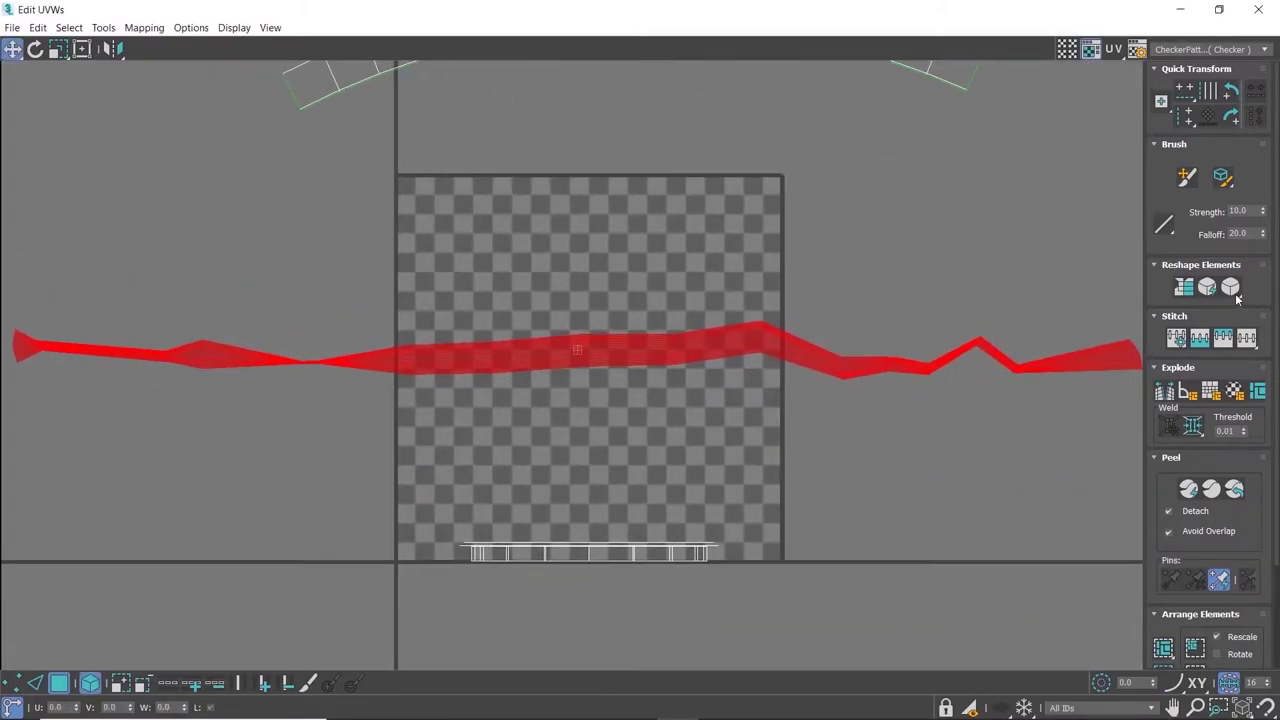
{"action": "left_click_drag", "start_coordinate": [1230, 287], "coordinate": [1232, 316]}
{"action": "left_click", "coordinate": [212, 148]}
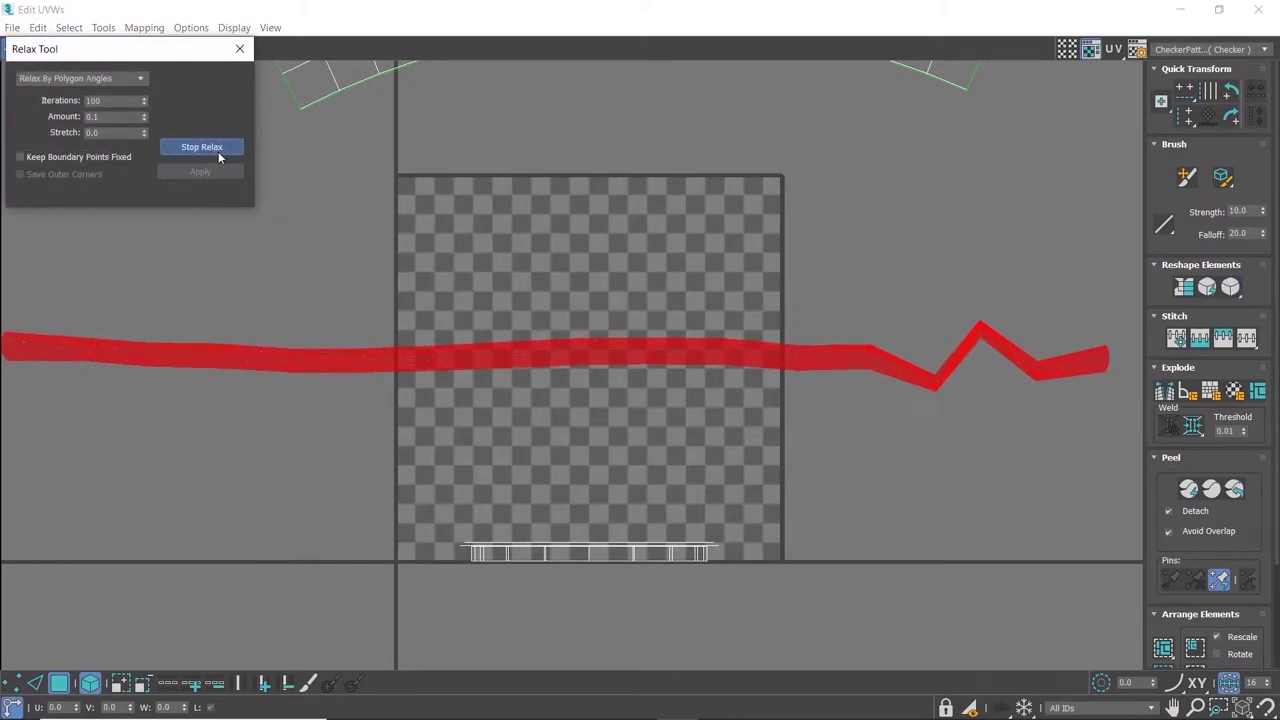
{"action": "scroll", "coordinate": [397, 226], "scroll_direction": "down", "scroll_amount": 2}
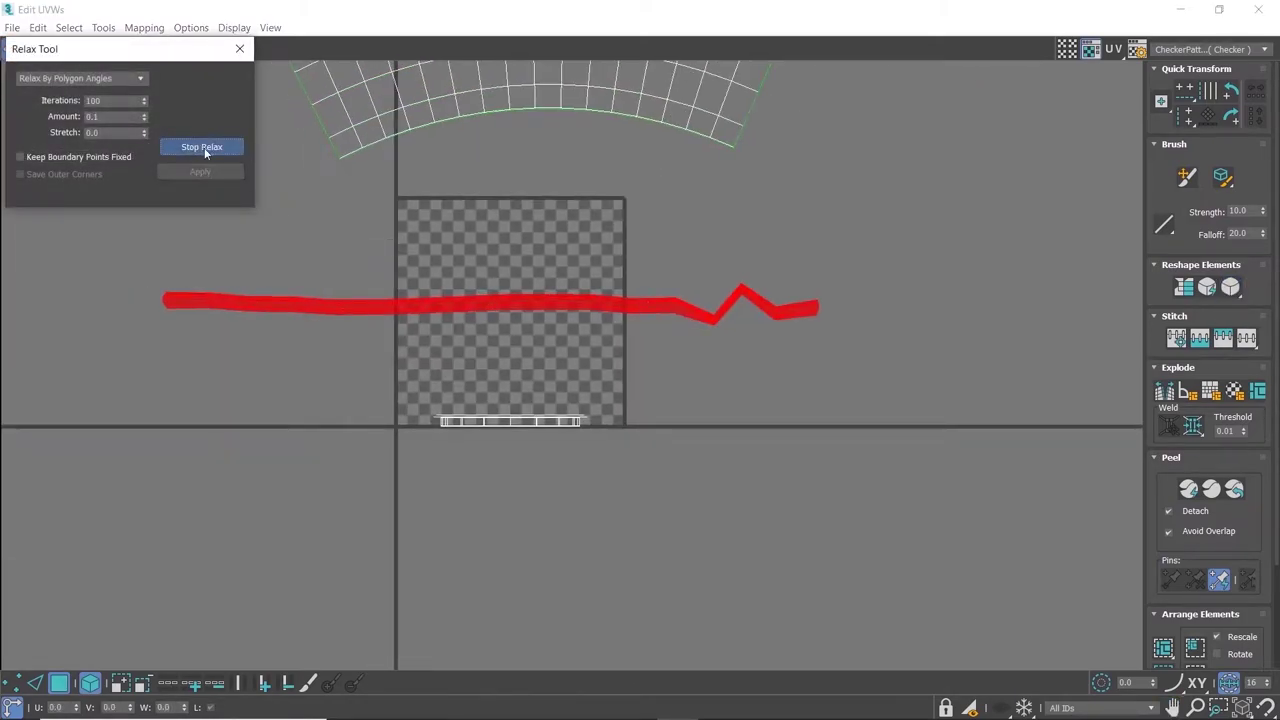
{"action": "left_click", "coordinate": [205, 150]}
{"action": "left_click", "coordinate": [239, 48]}
- Nudge the strip's kinked segments back into line
{"action": "scroll", "coordinate": [700, 405], "scroll_direction": "up", "scroll_amount": 4}
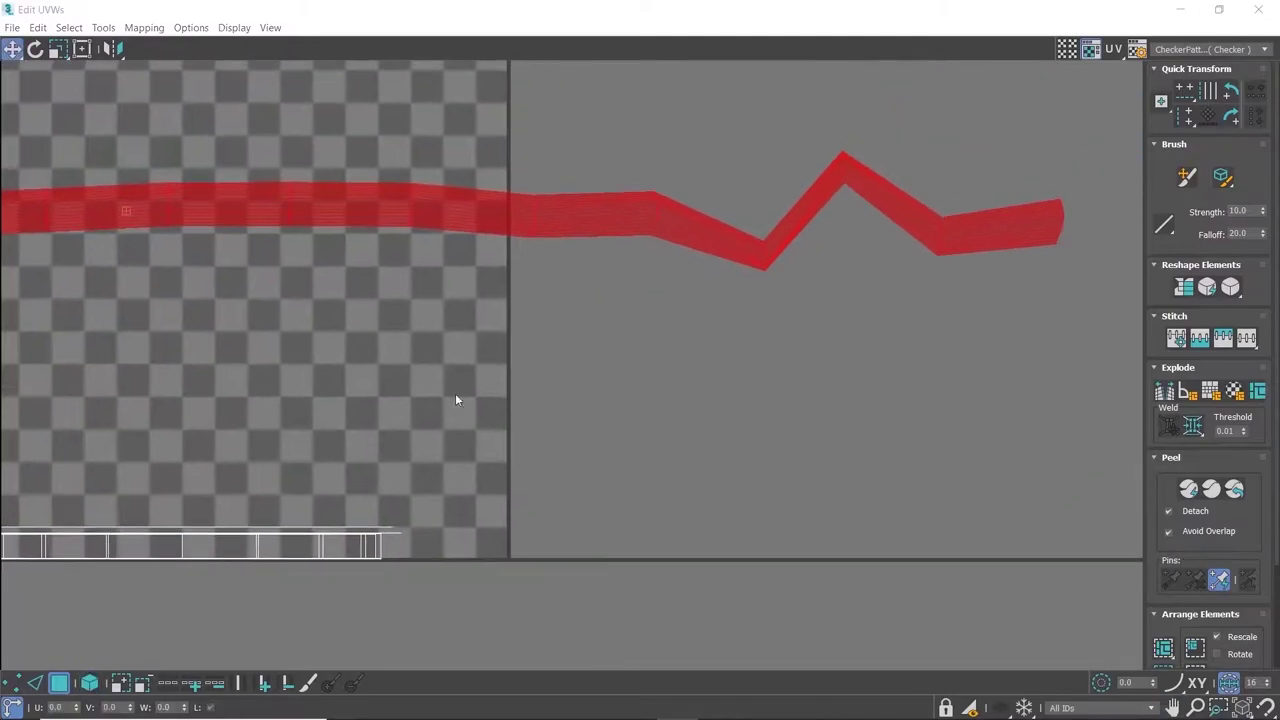
{"action": "scroll", "coordinate": [455, 400], "scroll_direction": "down", "scroll_amount": 3}
{"action": "left_click", "coordinate": [690, 398]}
{"action": "left_click_drag", "start_coordinate": [690, 398], "coordinate": [685, 412]}
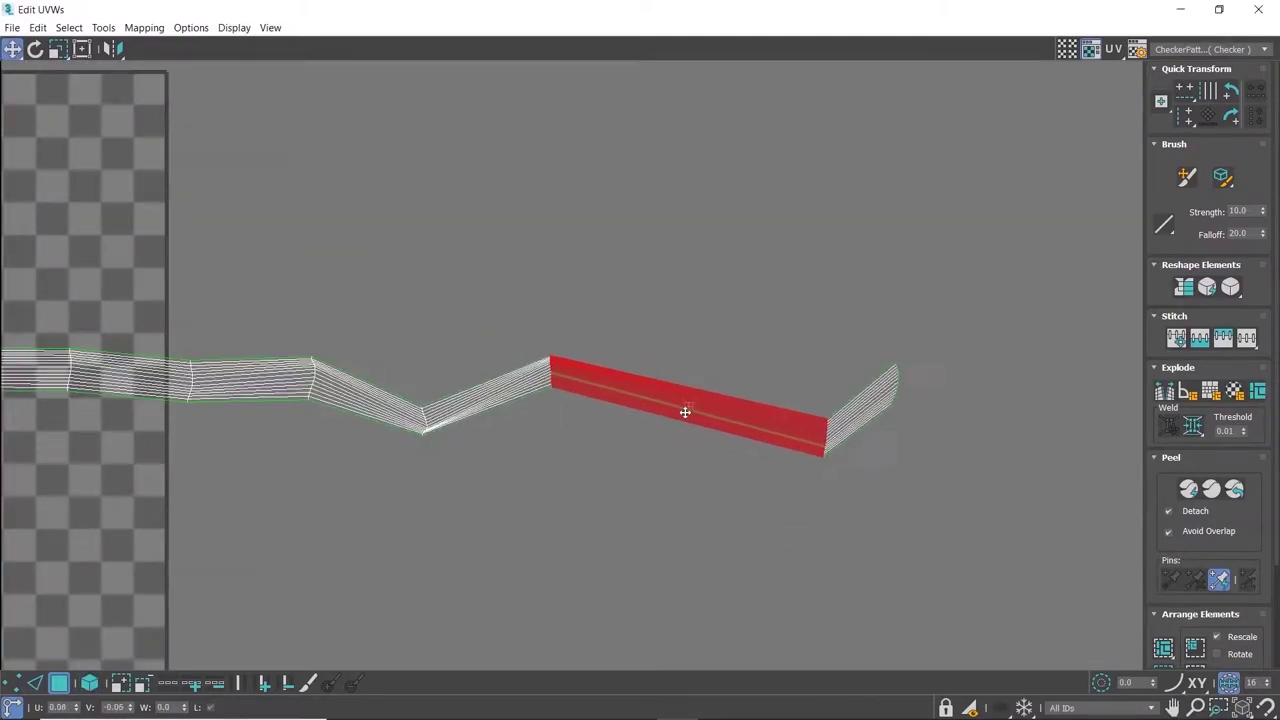
{"action": "left_click", "coordinate": [862, 418]}
{"action": "scroll", "coordinate": [736, 330], "scroll_direction": "down", "scroll_amount": 2}
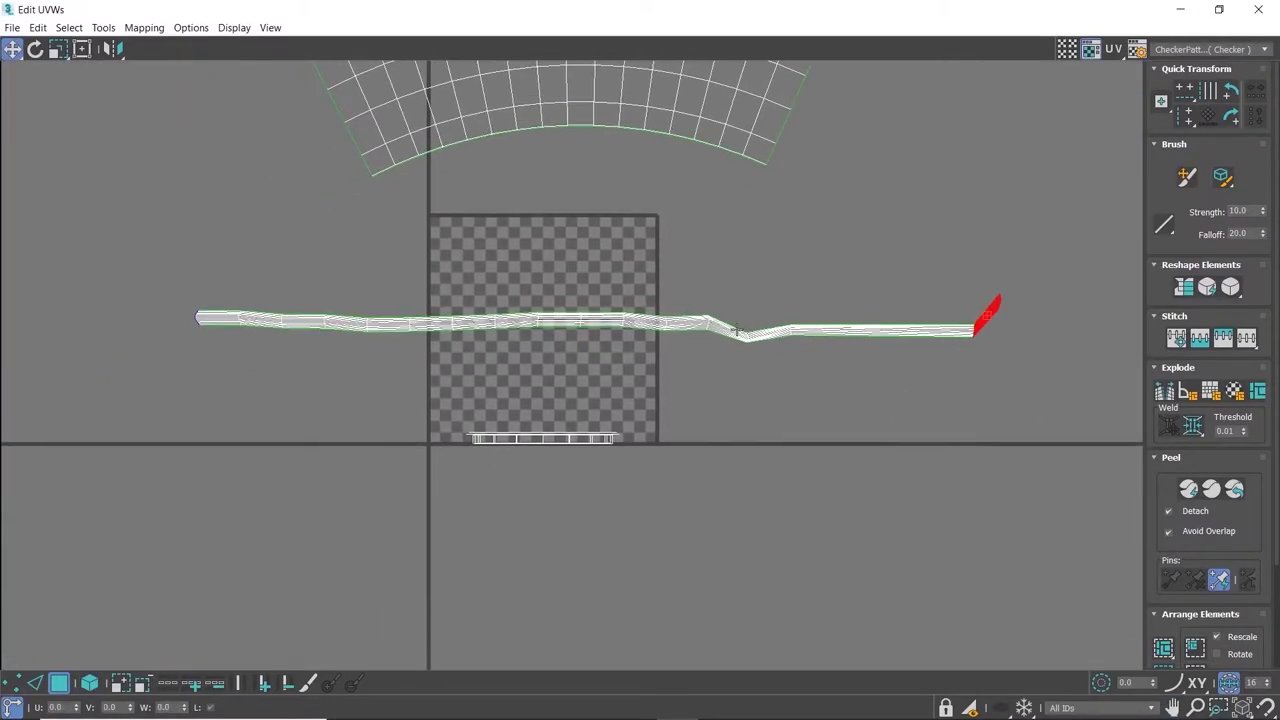
{"action": "scroll", "coordinate": [736, 331], "scroll_direction": "up", "scroll_amount": 2}
{"action": "left_click", "coordinate": [736, 331]}
{"action": "left_click_drag", "start_coordinate": [734, 333], "coordinate": [720, 329]}
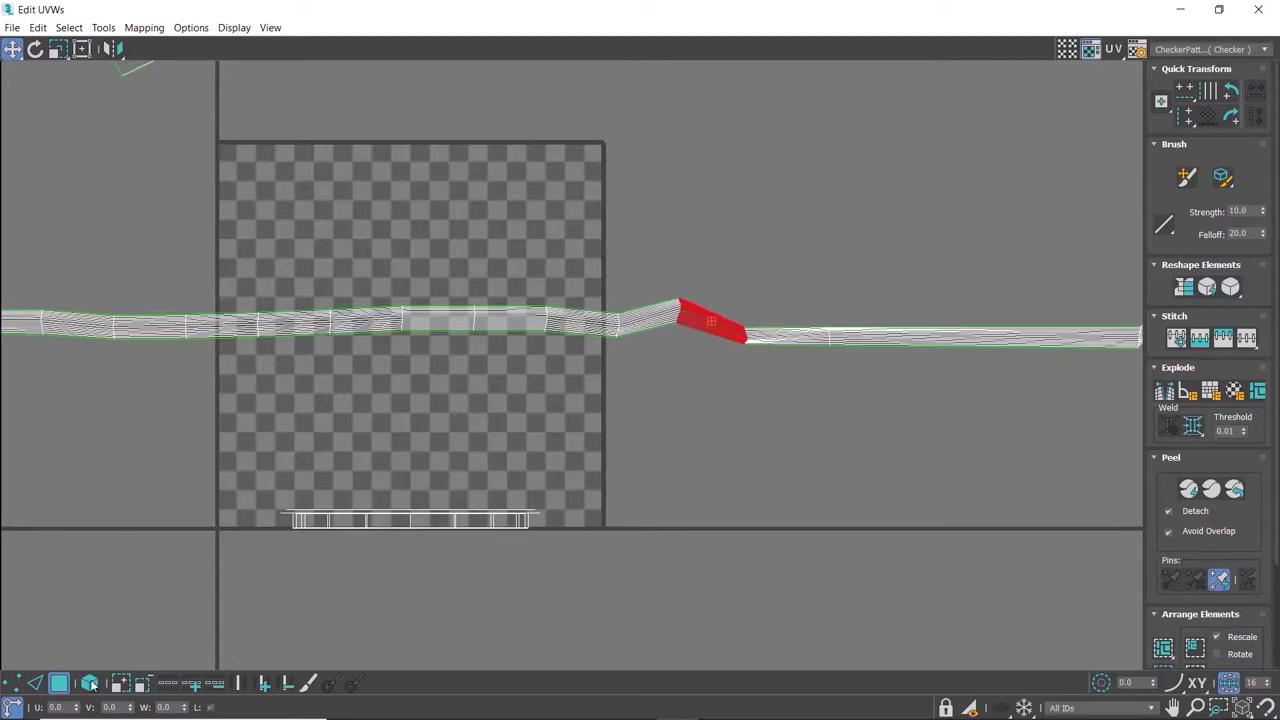
- Select the whole strip and relax it again
{"action": "left_click", "coordinate": [89, 683]}
{"action": "left_click", "coordinate": [1230, 287]}
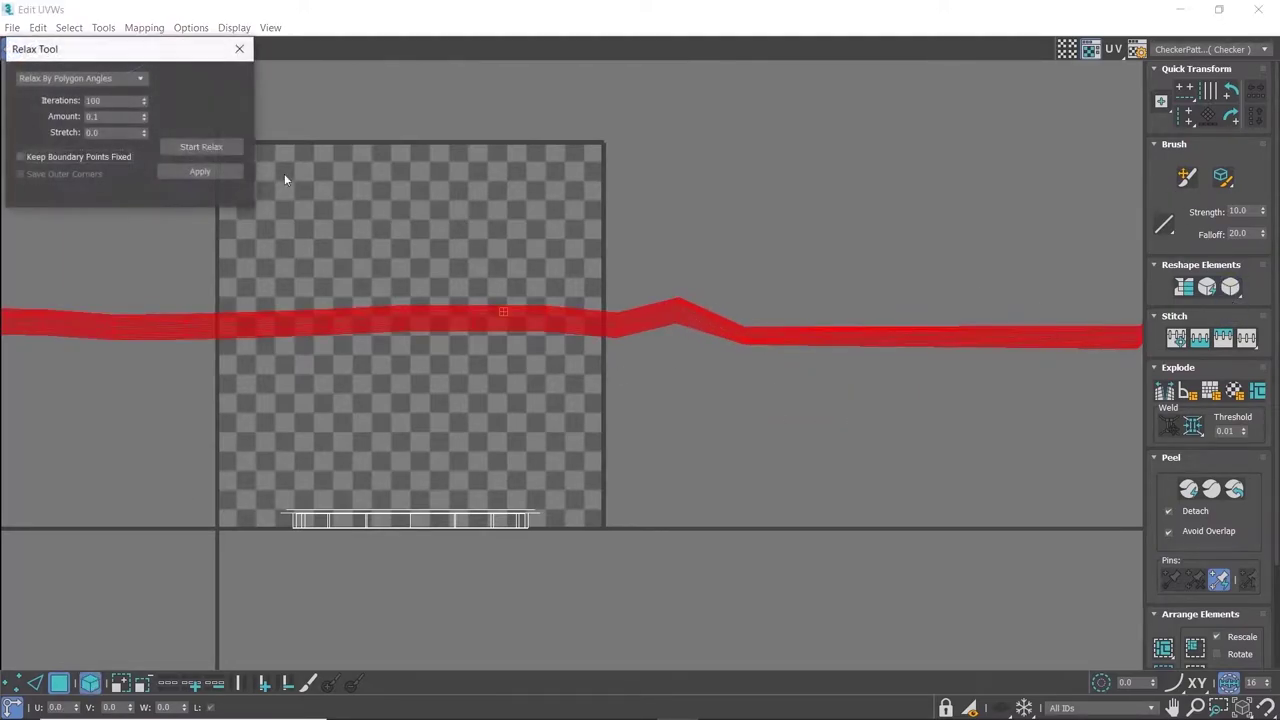
{"action": "left_click", "coordinate": [201, 147]}
{"action": "scroll", "coordinate": [534, 238], "scroll_direction": "down", "scroll_amount": 2}
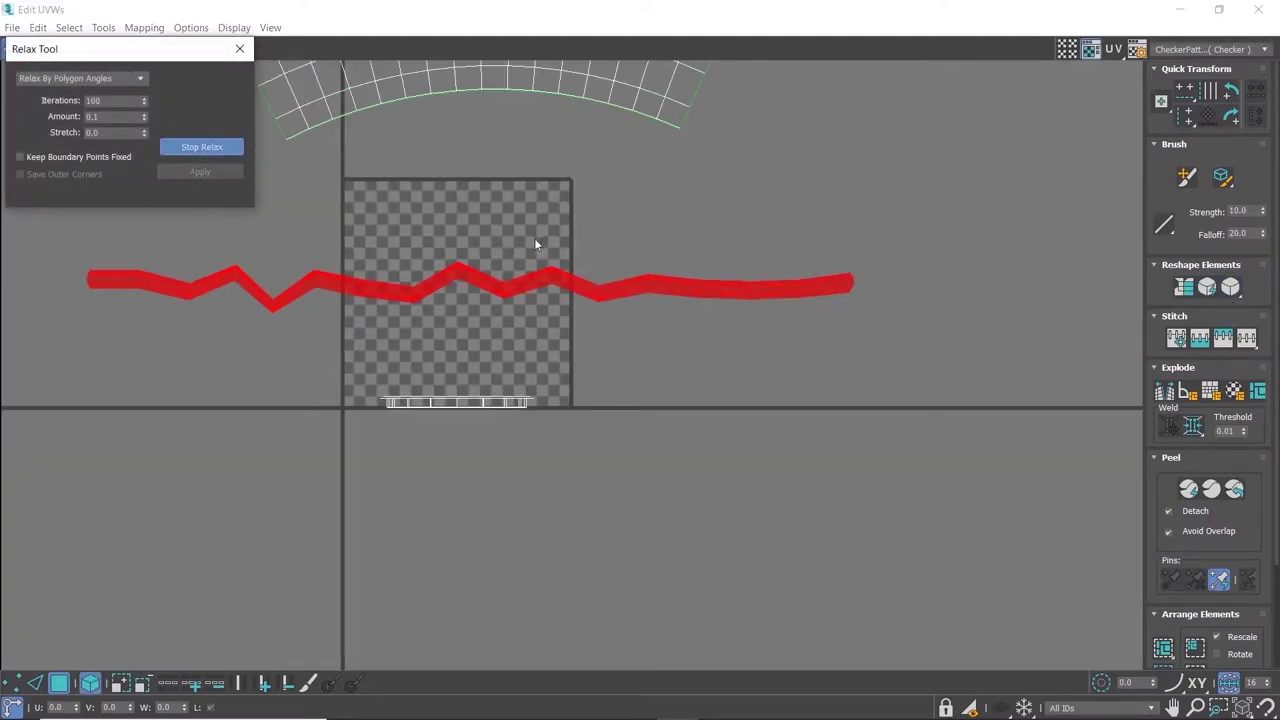
{"action": "left_click", "coordinate": [191, 148]}
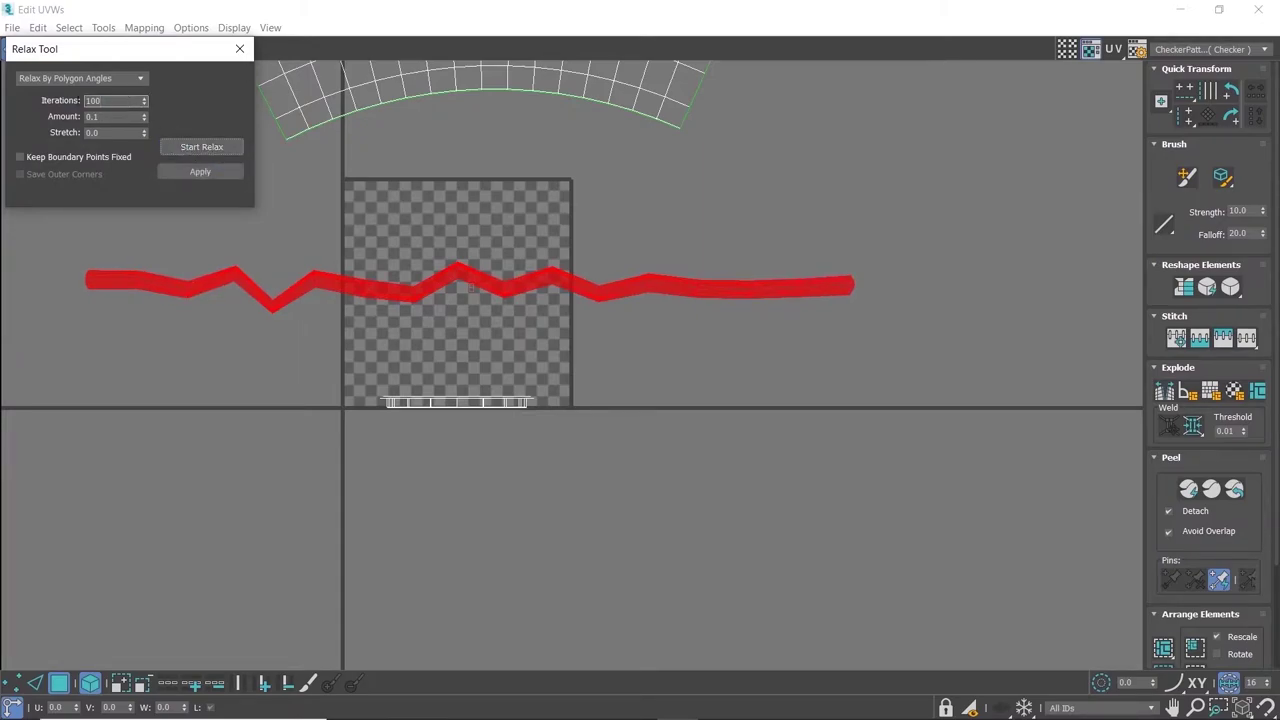
{"action": "left_click", "coordinate": [234, 27]}
{"action": "left_click", "coordinate": [240, 48]}
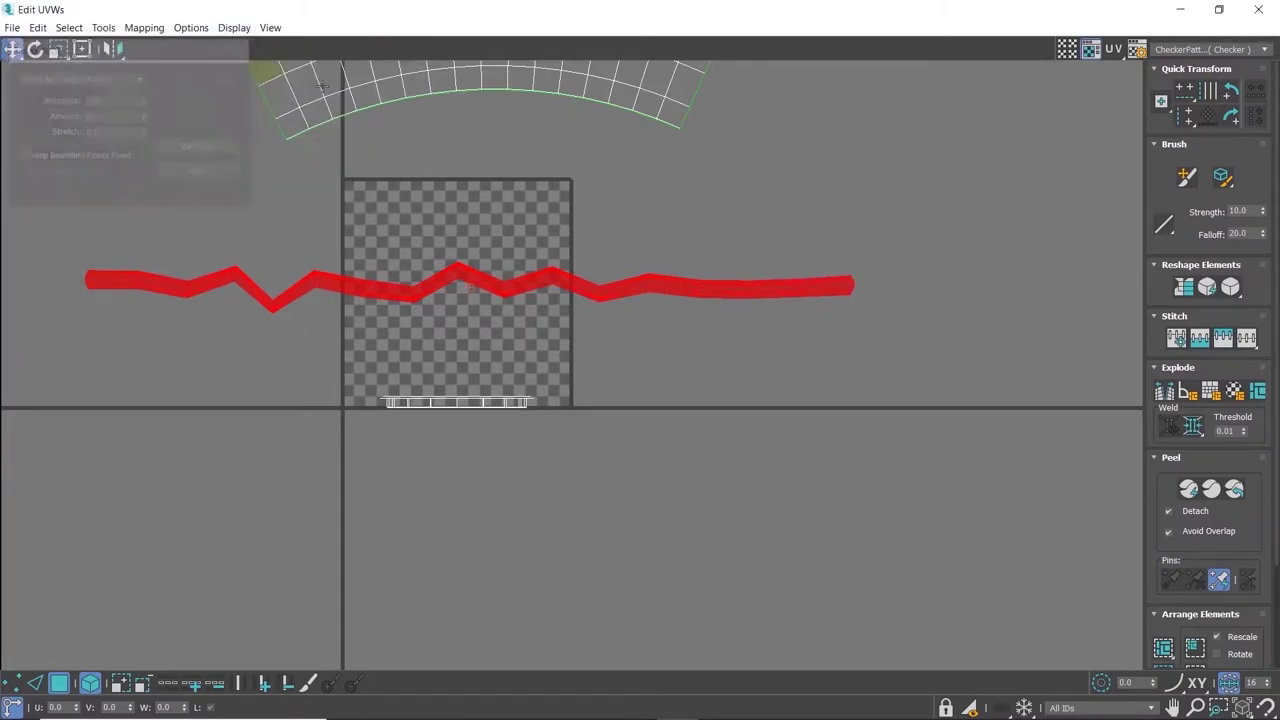
- Undo the zigzag result and relax the strip longer until it lies straight
{"action": "key", "text": "ctrl+z"}
{"action": "left_click", "coordinate": [1230, 287]}
{"action": "left_click", "coordinate": [201, 147]}
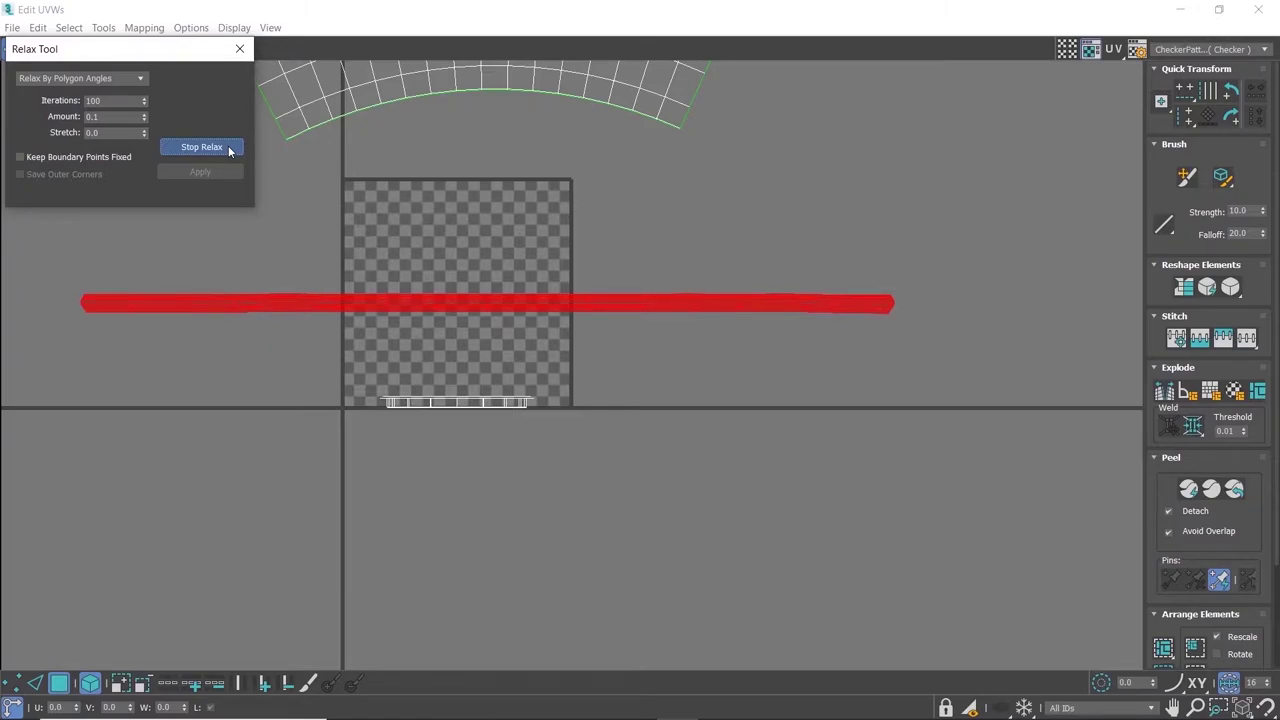
{"action": "left_click", "coordinate": [201, 147]}
{"action": "left_click", "coordinate": [240, 48]}
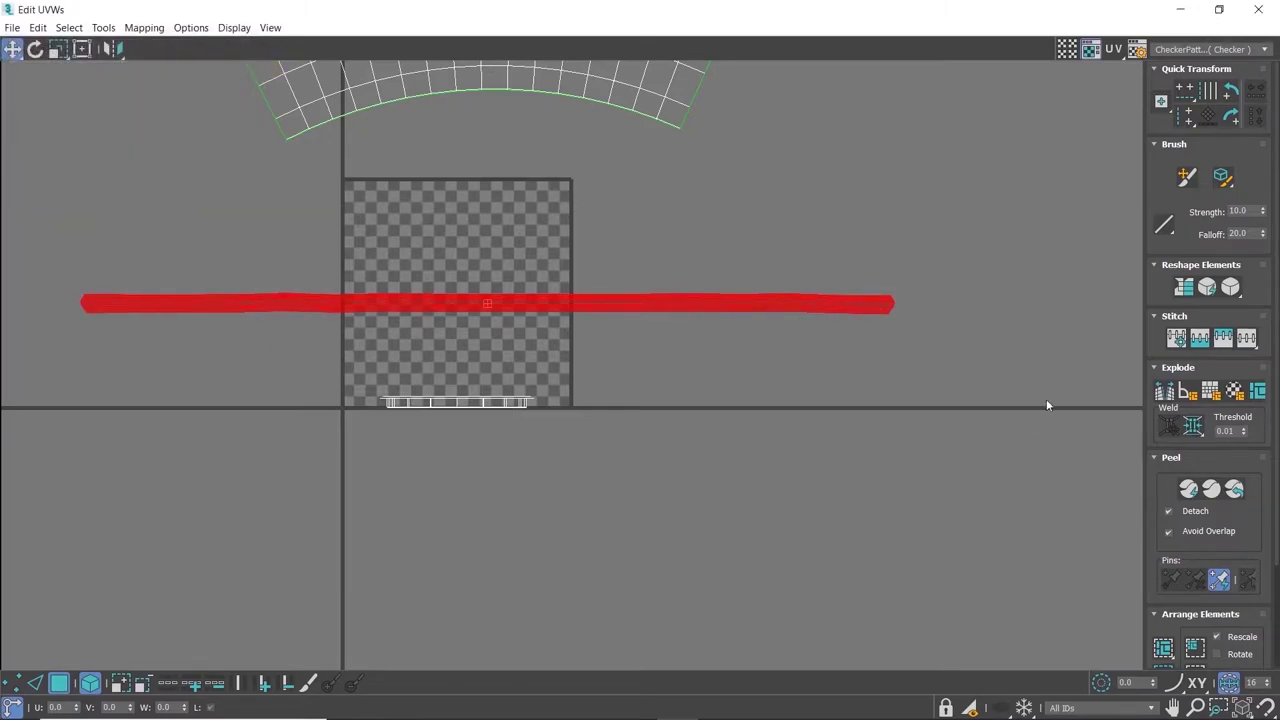
- Pick the Relax Tool from the Reshape Elements flyout and relax the red strip once more
{"action": "left_click", "coordinate": [1228, 265]}
{"action": "left_click", "coordinate": [1228, 286]}
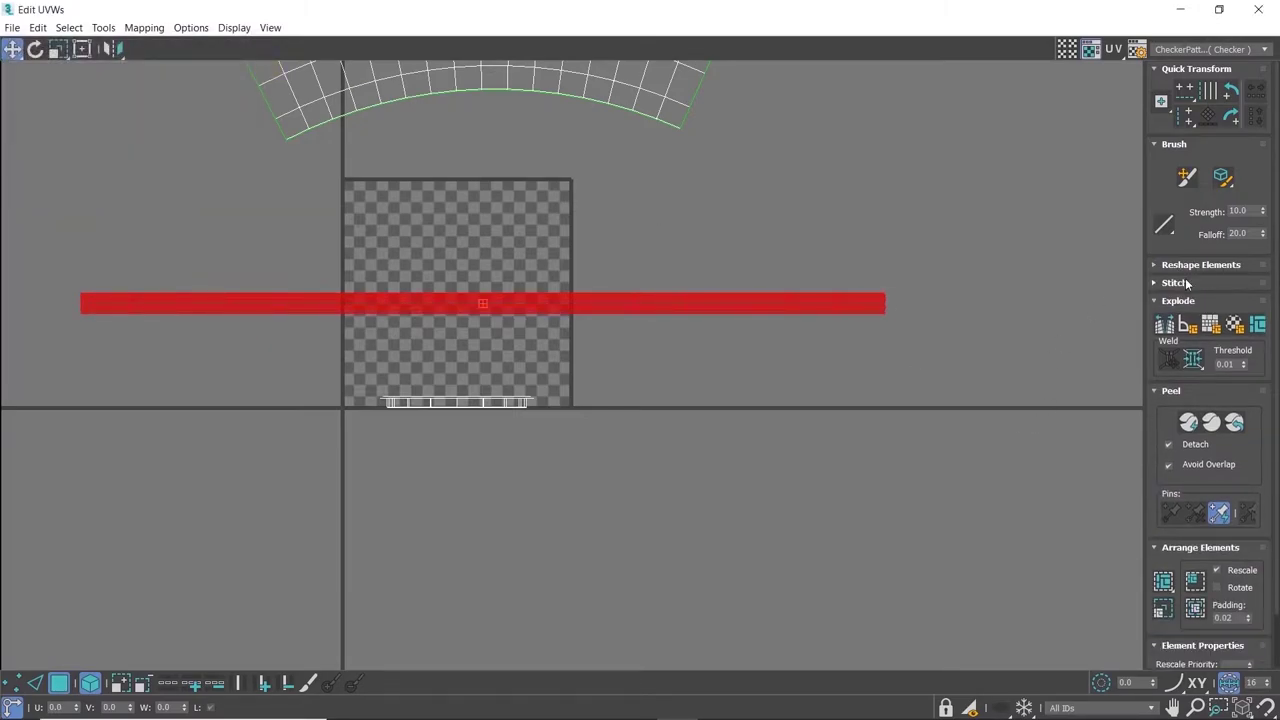
{"action": "left_click", "coordinate": [1228, 265]}
{"action": "left_click", "coordinate": [1228, 316]}
{"action": "left_click", "coordinate": [1230, 287]}
{"action": "left_click", "coordinate": [1230, 311]}
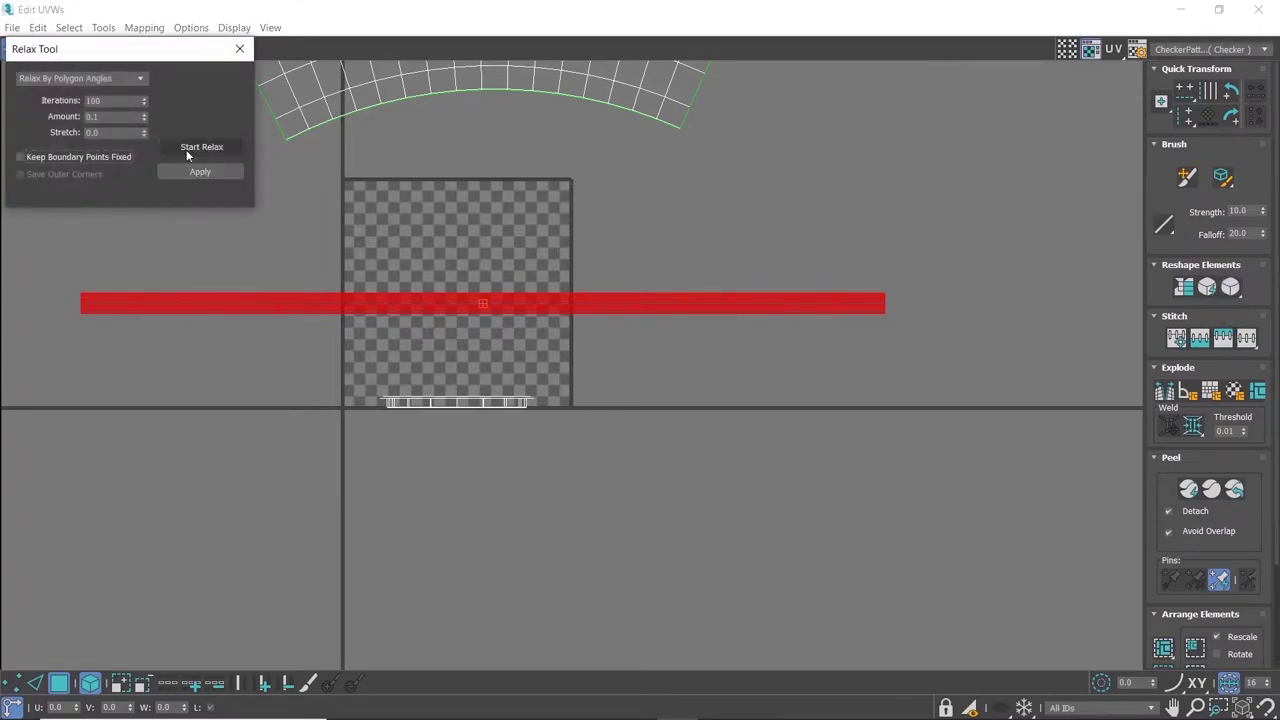
{"action": "left_click", "coordinate": [189, 148]}
{"action": "left_click", "coordinate": [190, 148]}
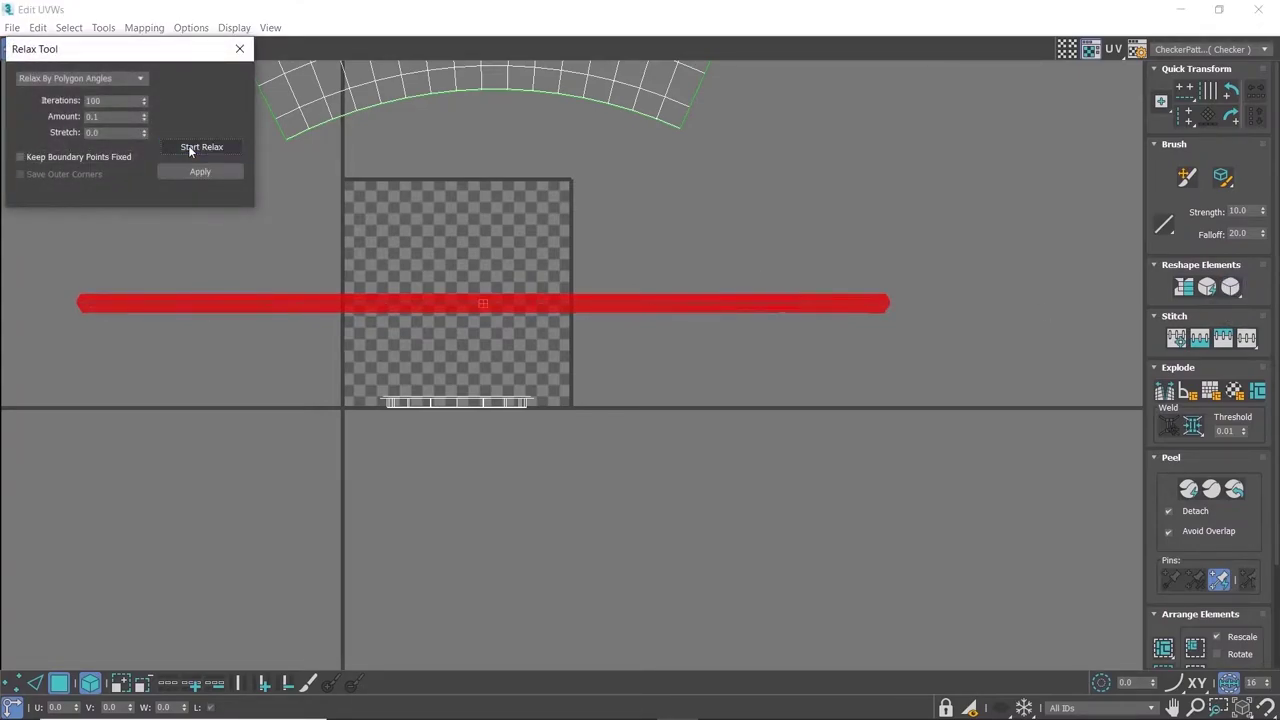
{"action": "left_click", "coordinate": [240, 48]}
- In edge mode, select the top edge rows of the rim strip
{"action": "left_click", "coordinate": [89, 683]}
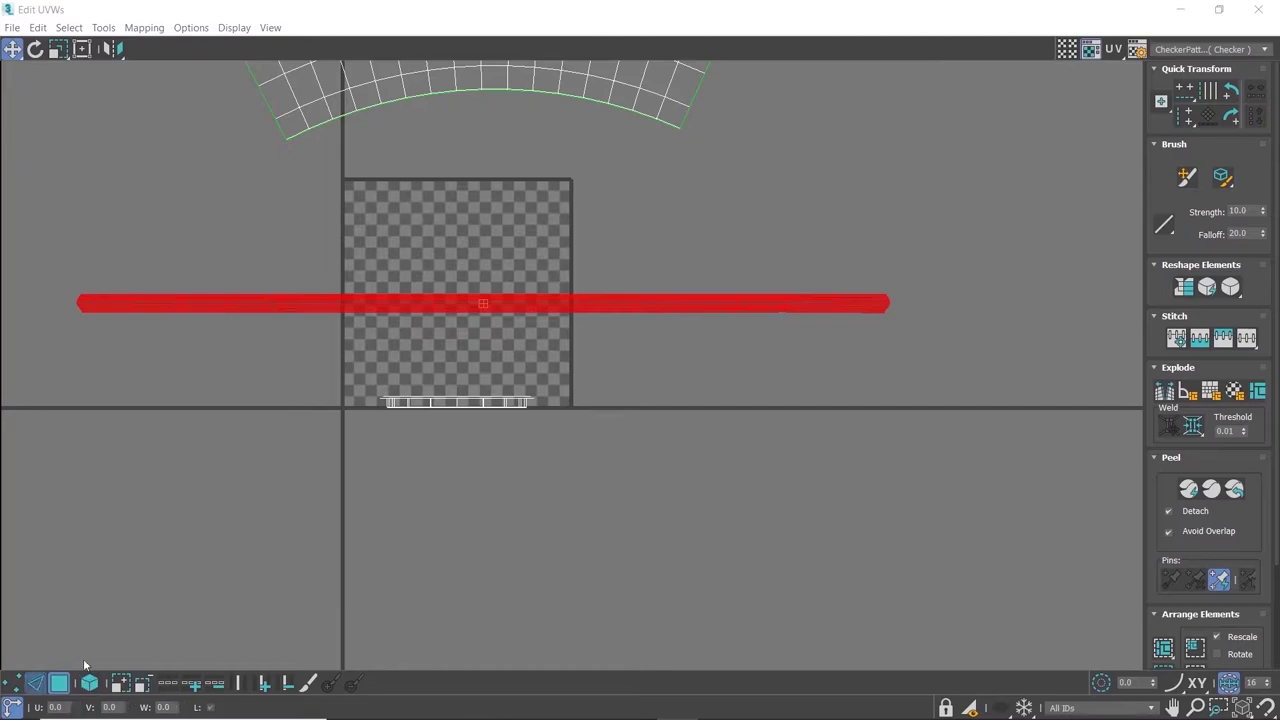
{"action": "scroll", "coordinate": [830, 297], "scroll_direction": "up", "scroll_amount": 3}
{"action": "scroll", "coordinate": [830, 297], "scroll_direction": "up", "scroll_amount": 2}
{"action": "left_click", "coordinate": [834, 291]}
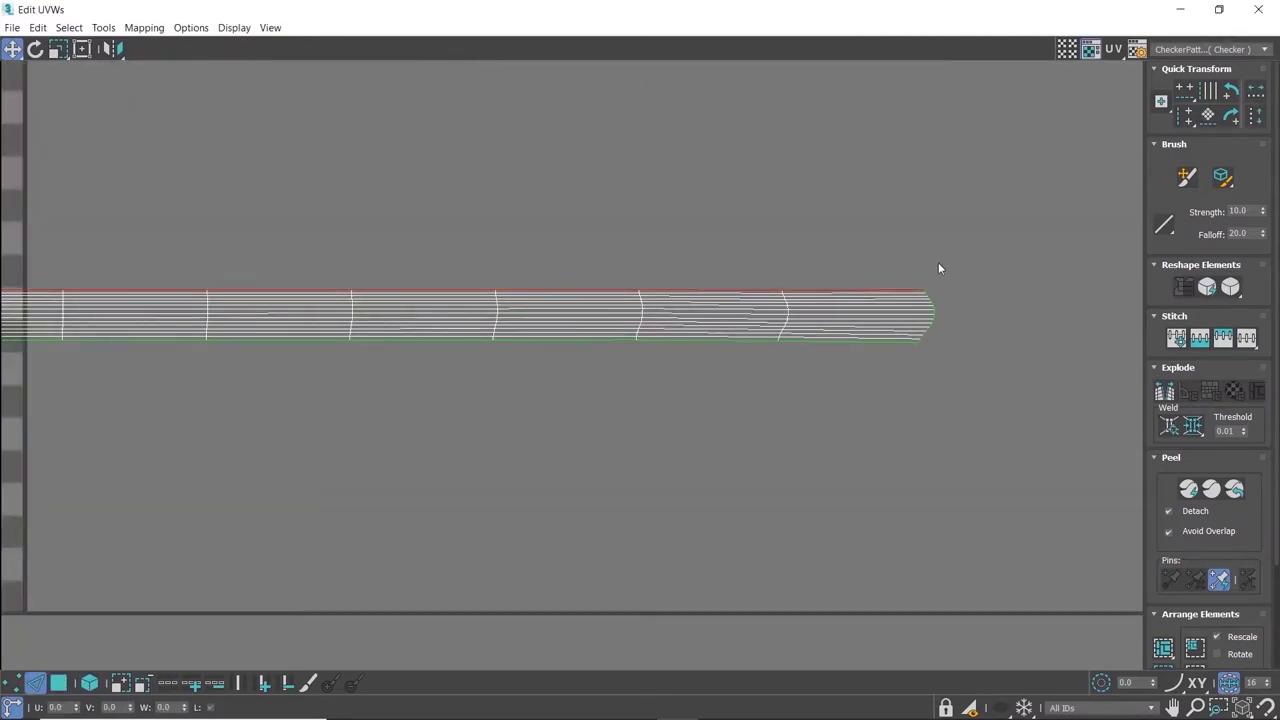
{"action": "scroll", "coordinate": [930, 270], "scroll_direction": "up", "scroll_amount": 4}
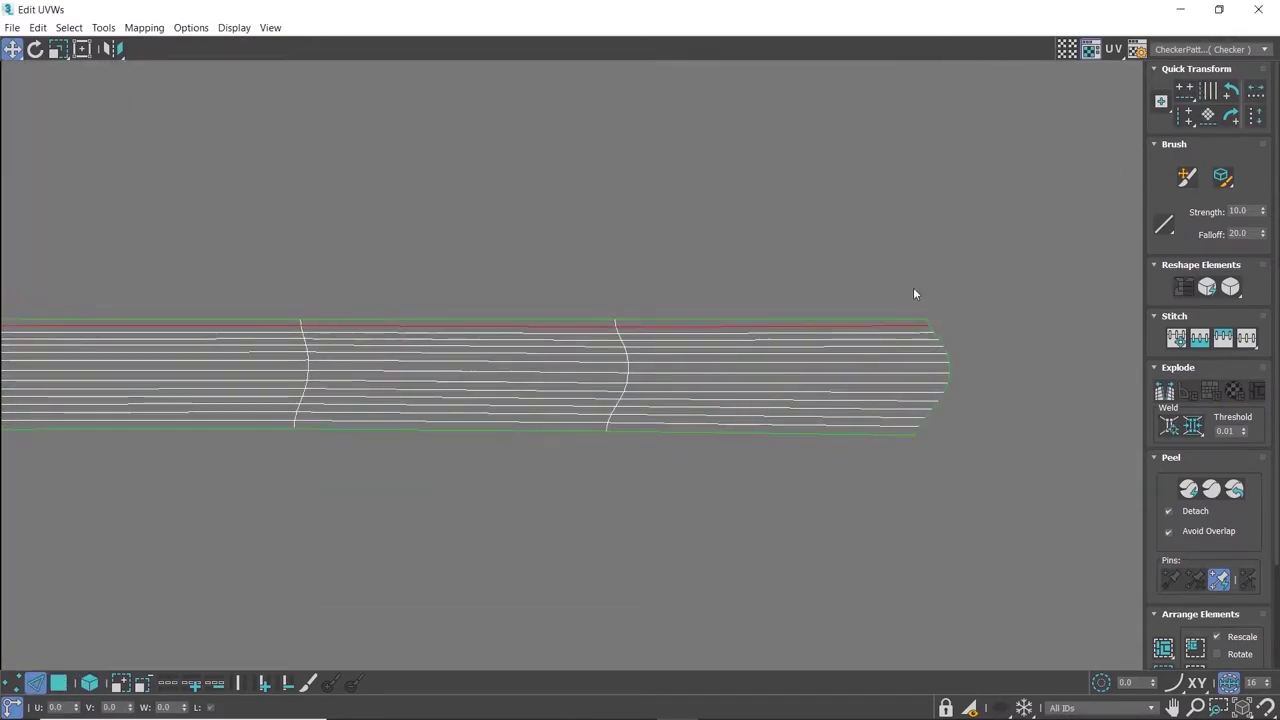
{"action": "left_click", "coordinate": [907, 333]}
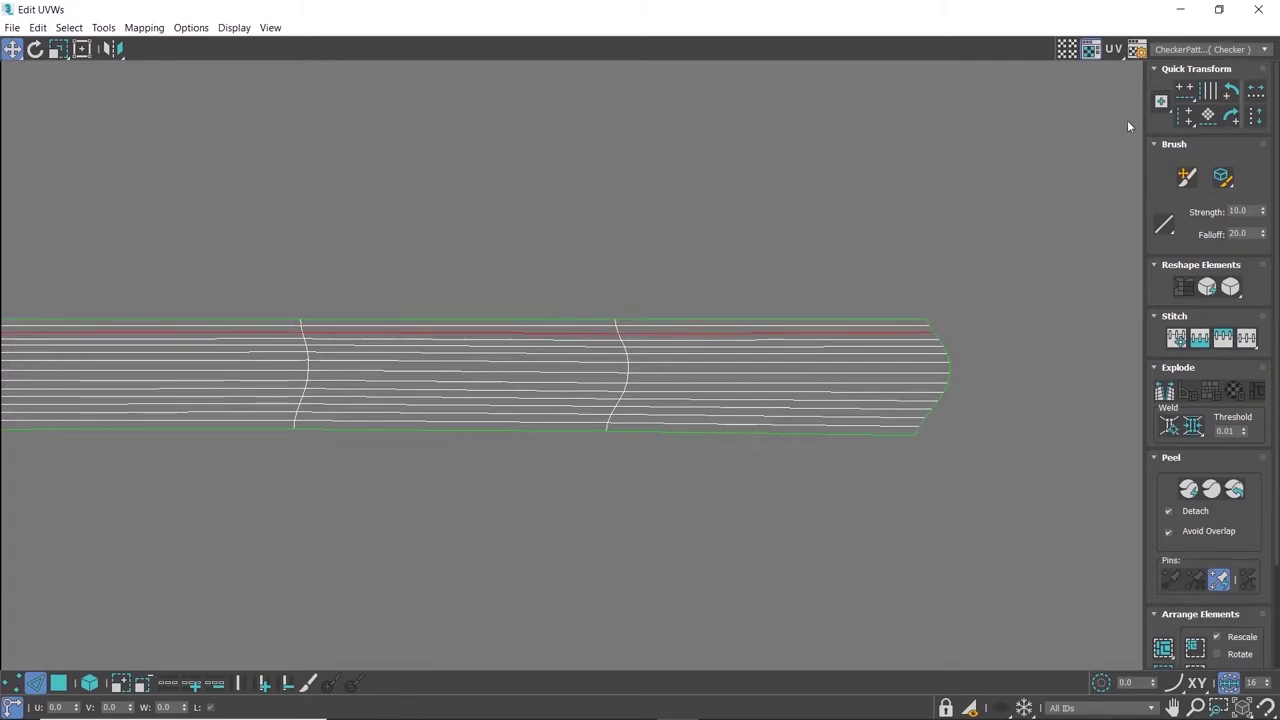
- Select each successive horizontal edge loop down to the strip's bottom row
{"action": "double_click", "coordinate": [912, 346]}
{"action": "double_click", "coordinate": [938, 355]}
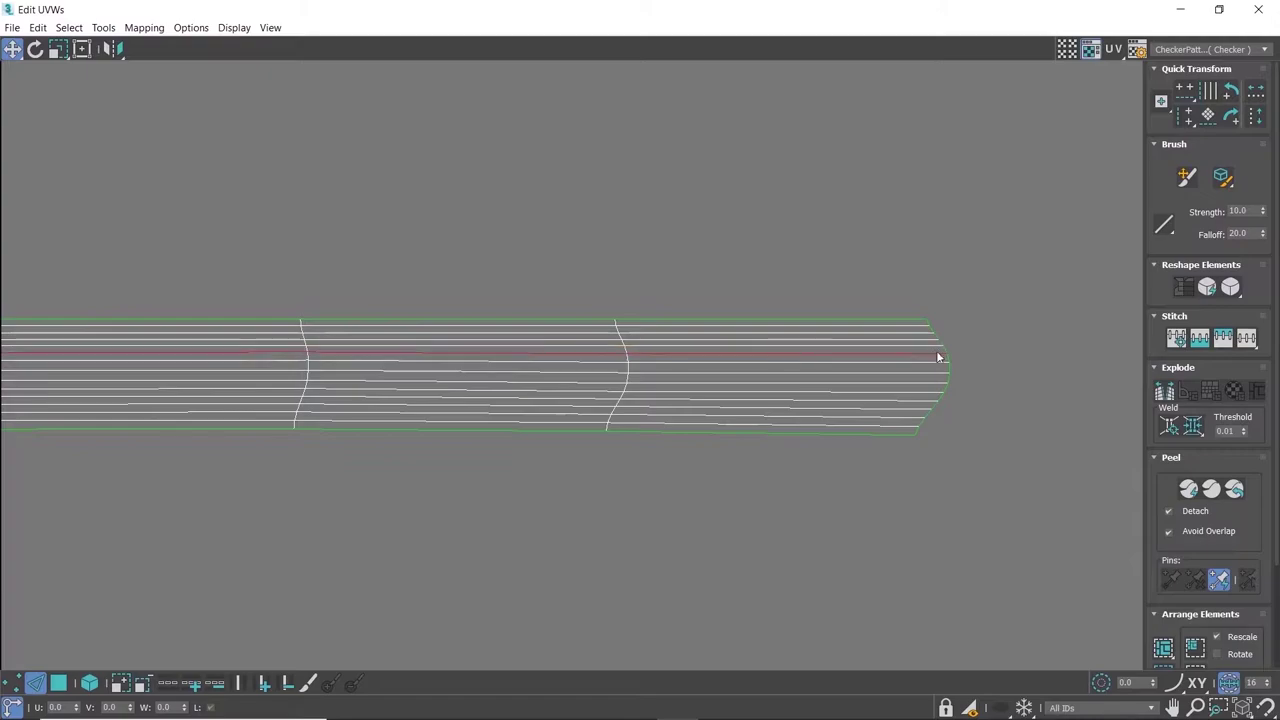
{"action": "double_click", "coordinate": [895, 361]}
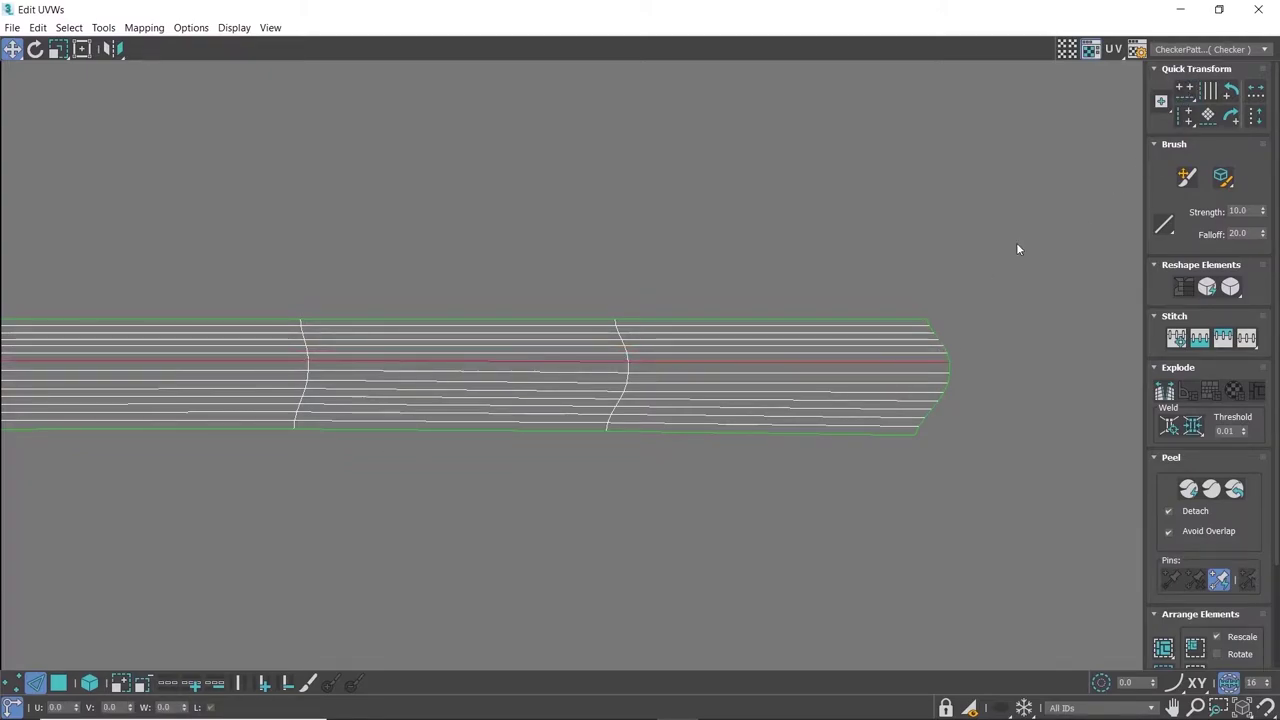
{"action": "left_click", "coordinate": [913, 377]}
{"action": "double_click", "coordinate": [912, 372]}
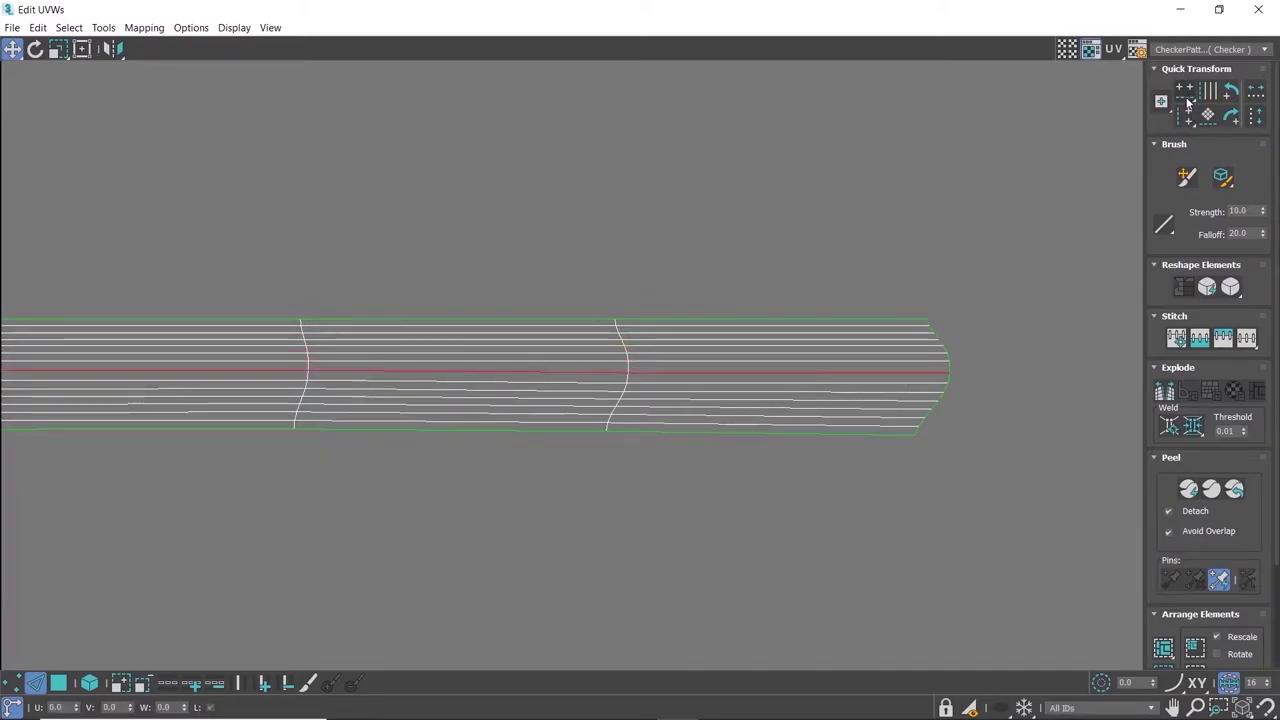
{"action": "double_click", "coordinate": [900, 383]}
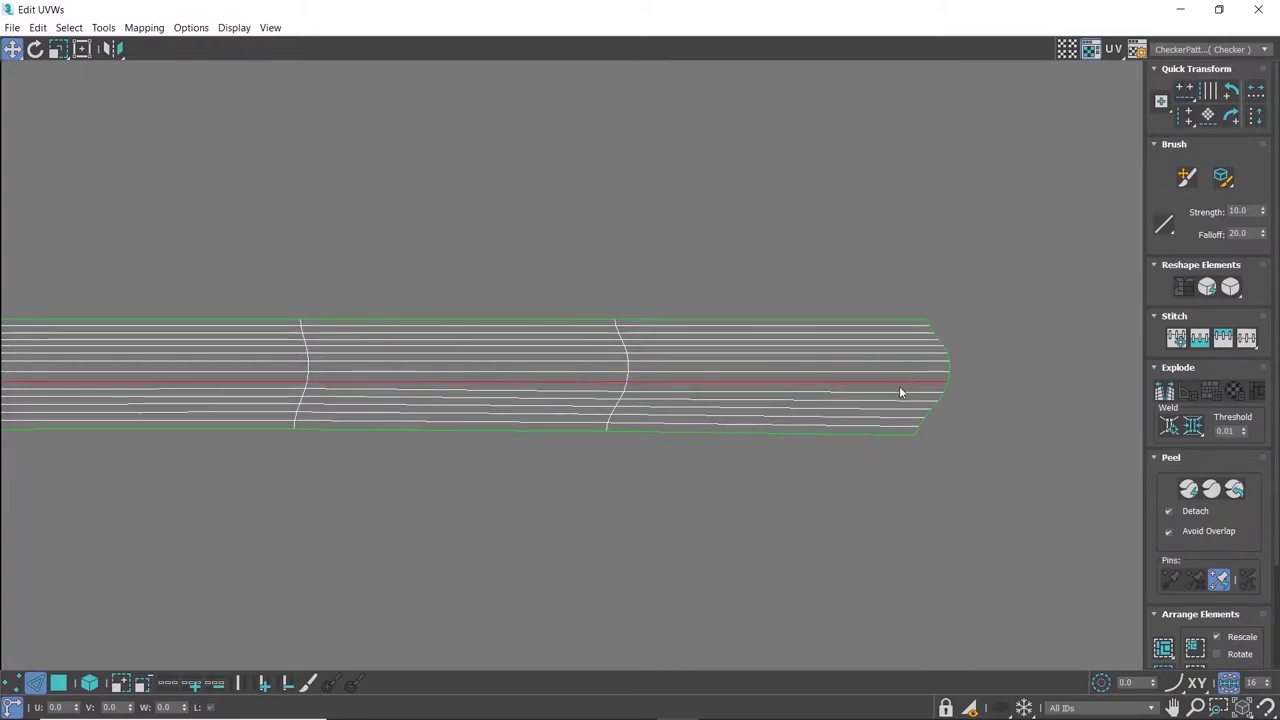
{"action": "double_click", "coordinate": [901, 390]}
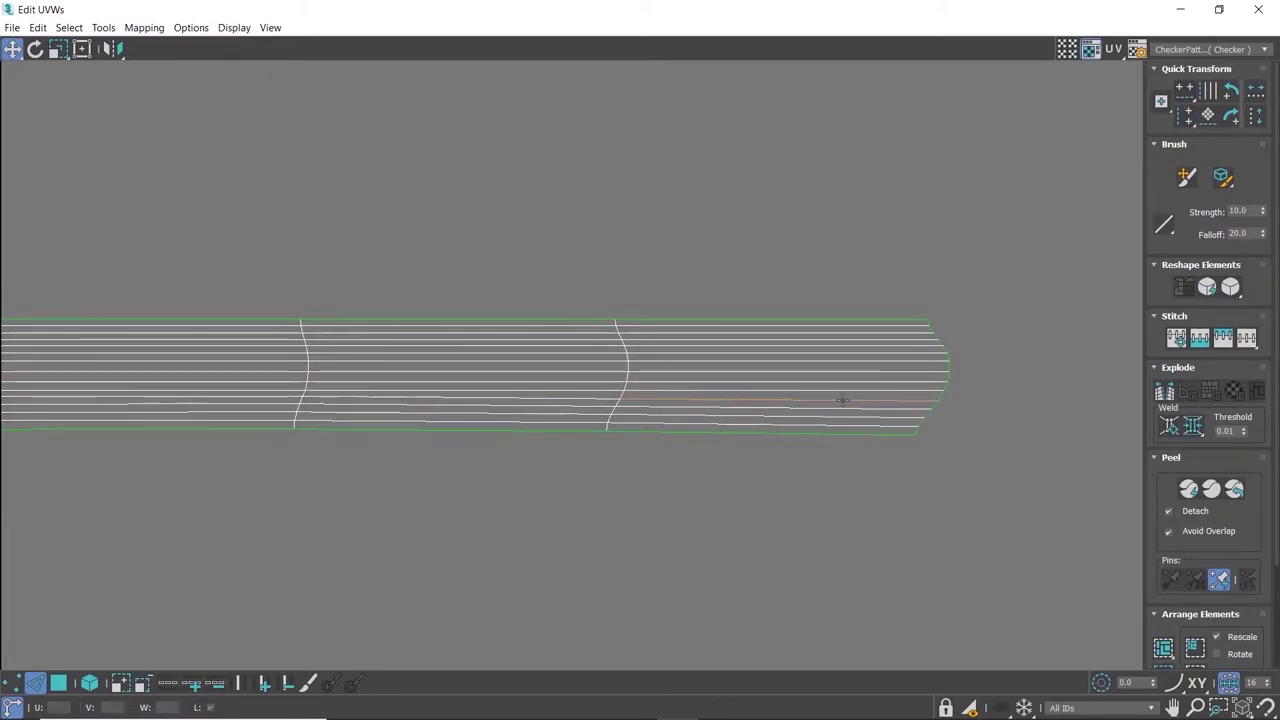
{"action": "double_click", "coordinate": [843, 400]}
{"action": "double_click", "coordinate": [869, 407]}
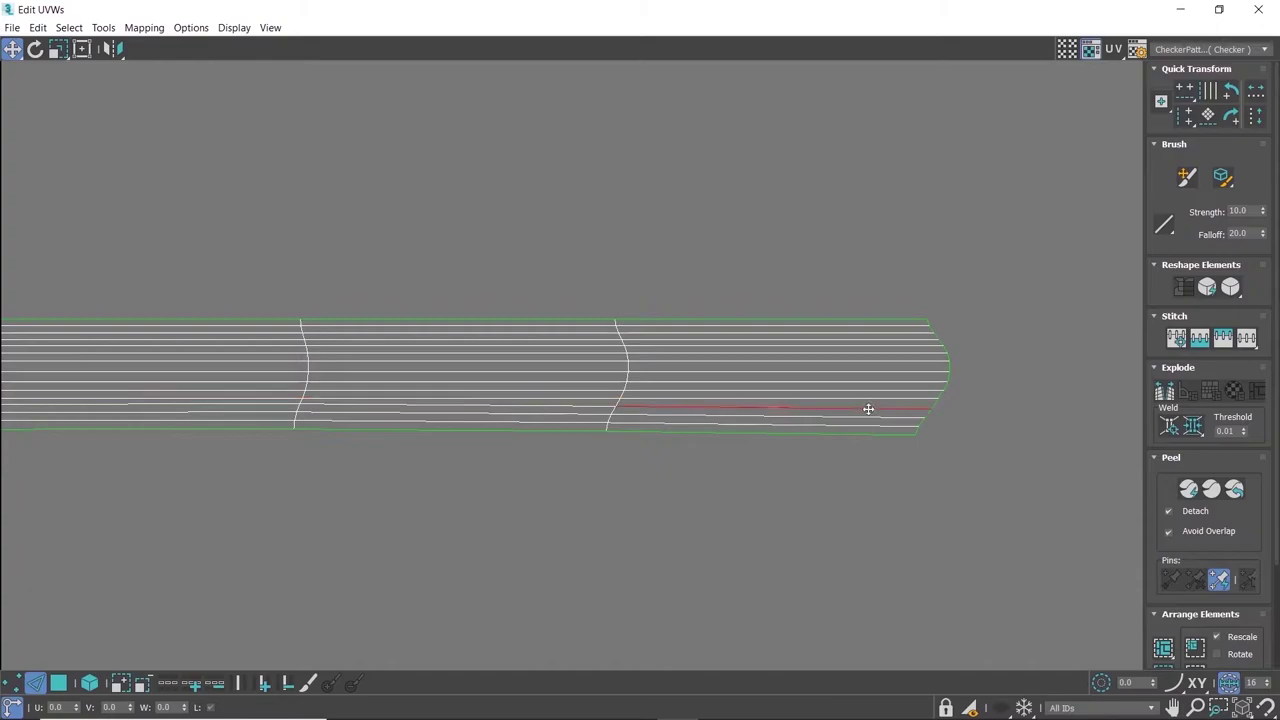
{"action": "double_click", "coordinate": [864, 418]}
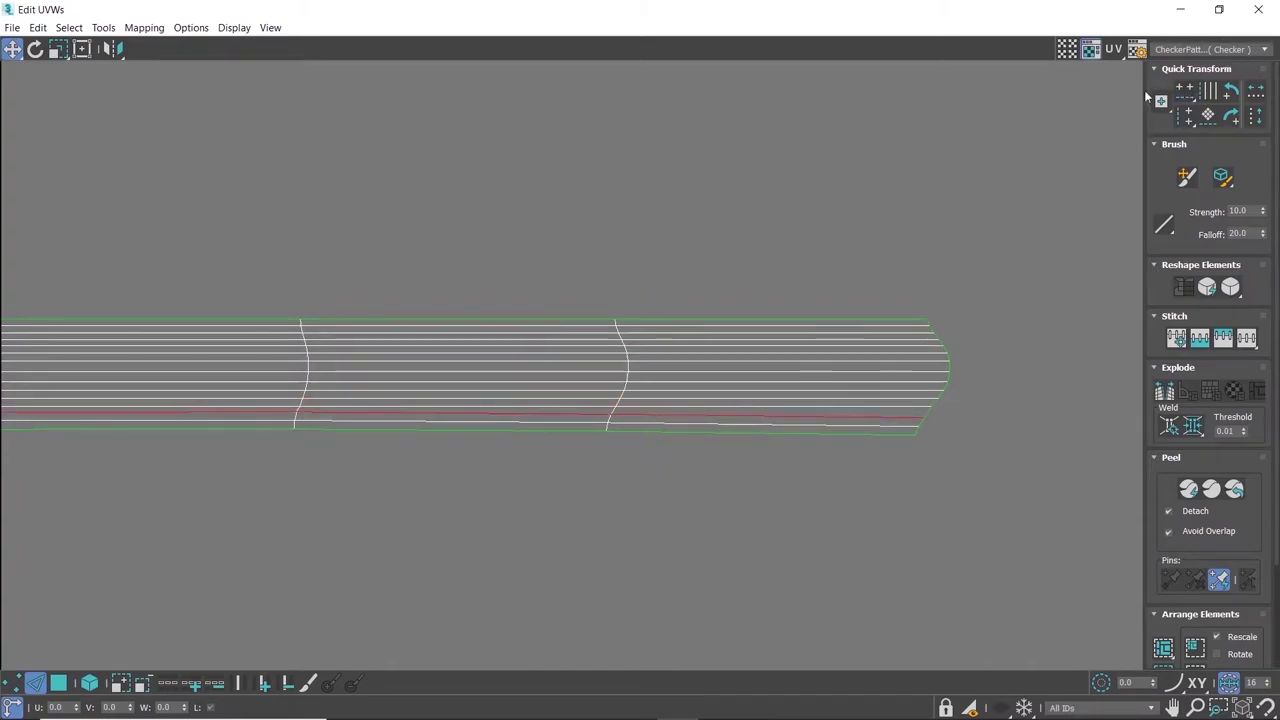
- Select the bottom border loops, then straighten the middle vertical seam
{"action": "left_click", "coordinate": [862, 427]}
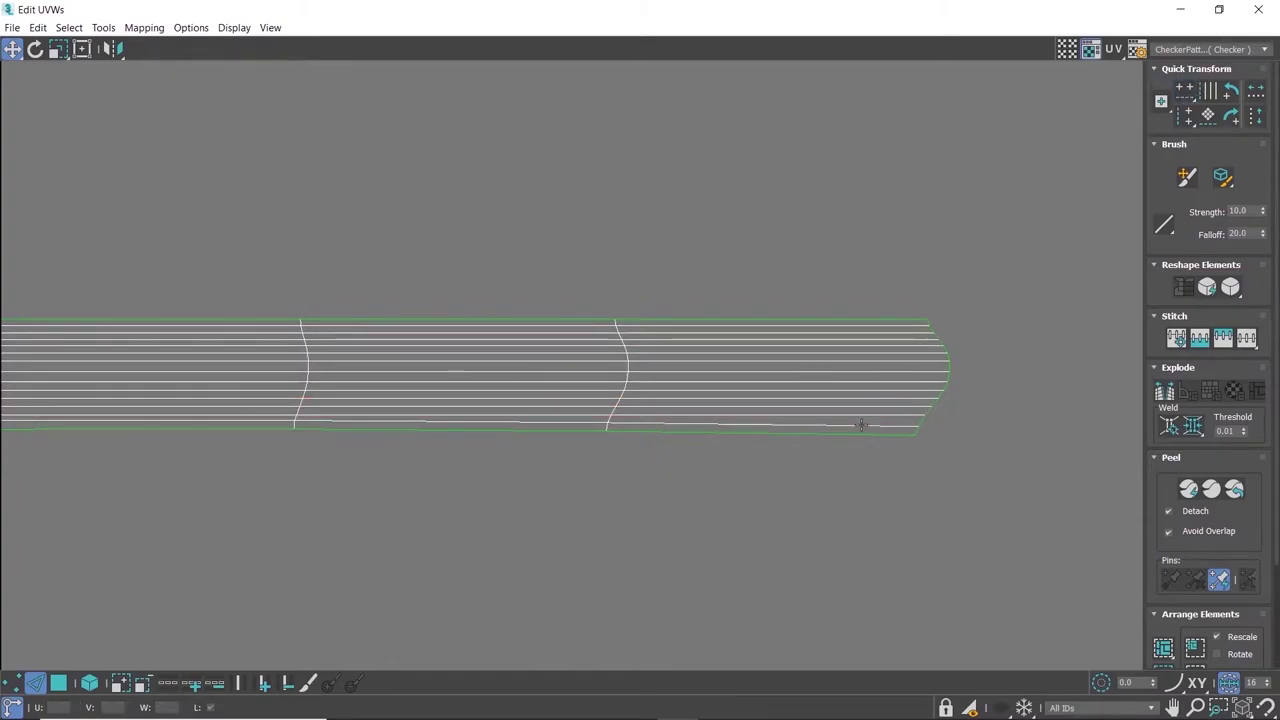
{"action": "double_click", "coordinate": [860, 424]}
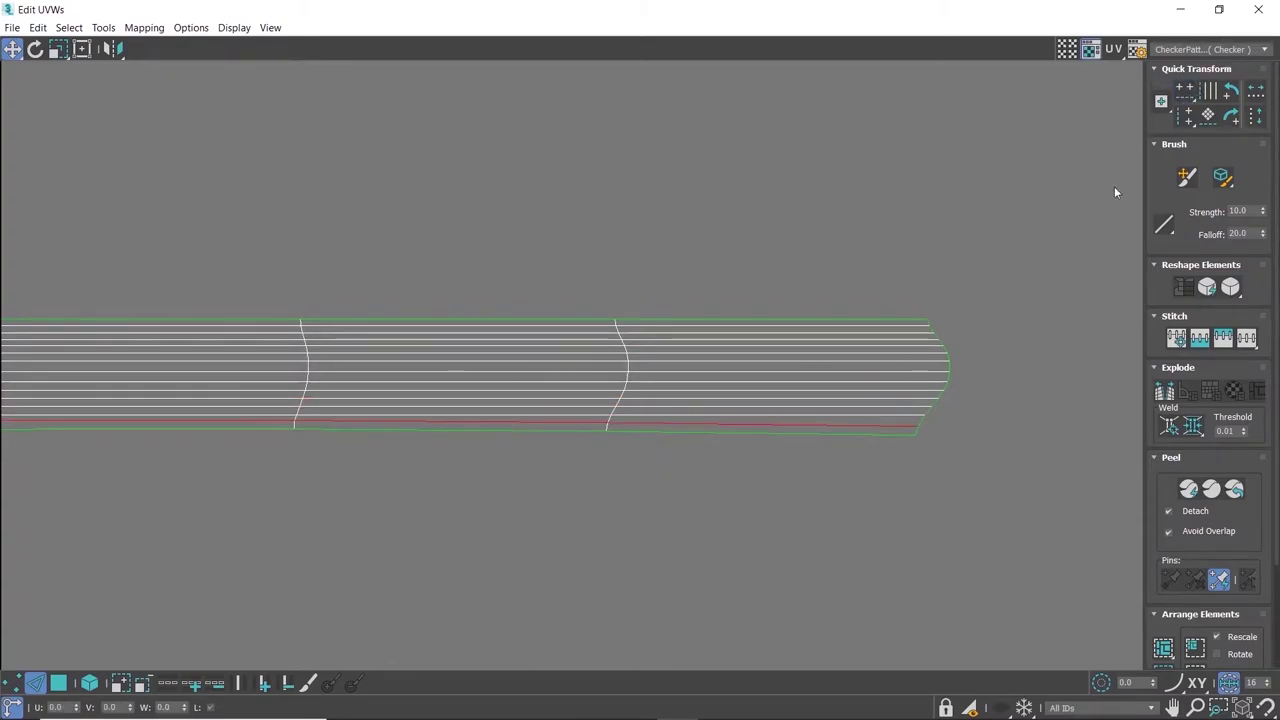
{"action": "double_click", "coordinate": [871, 433]}
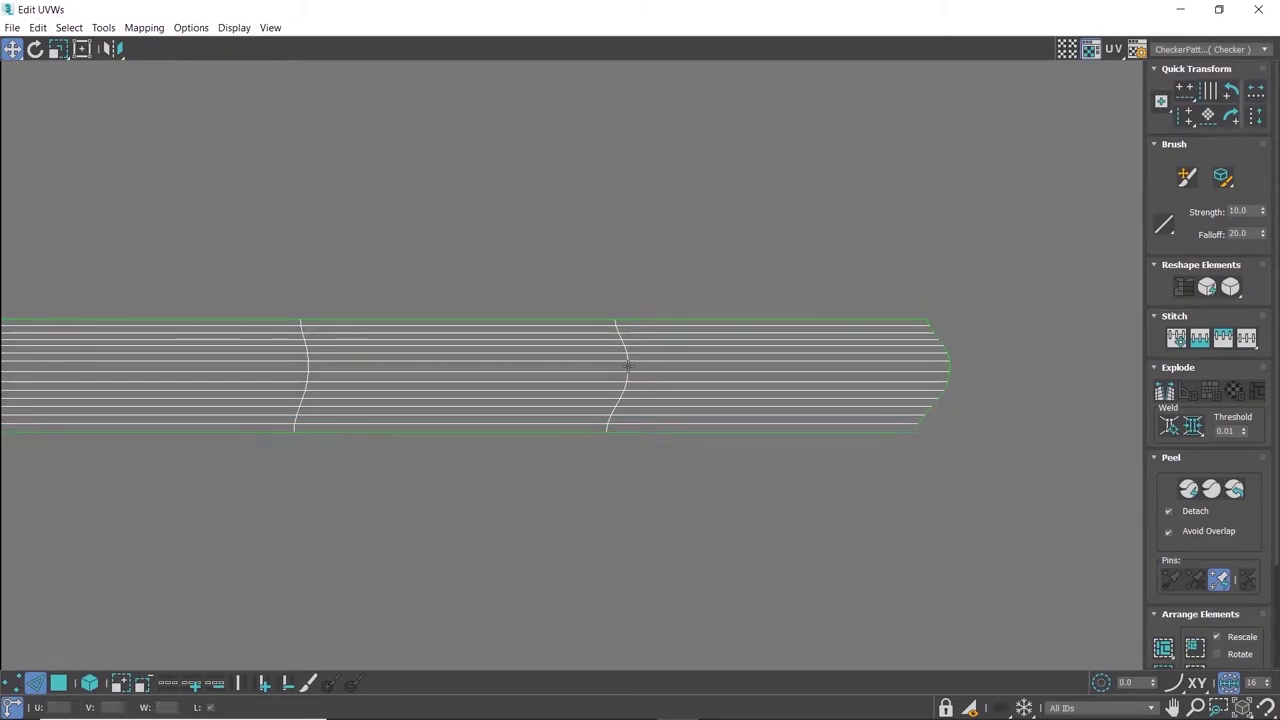
{"action": "double_click", "coordinate": [626, 368]}
{"action": "left_click", "coordinate": [1186, 116]}
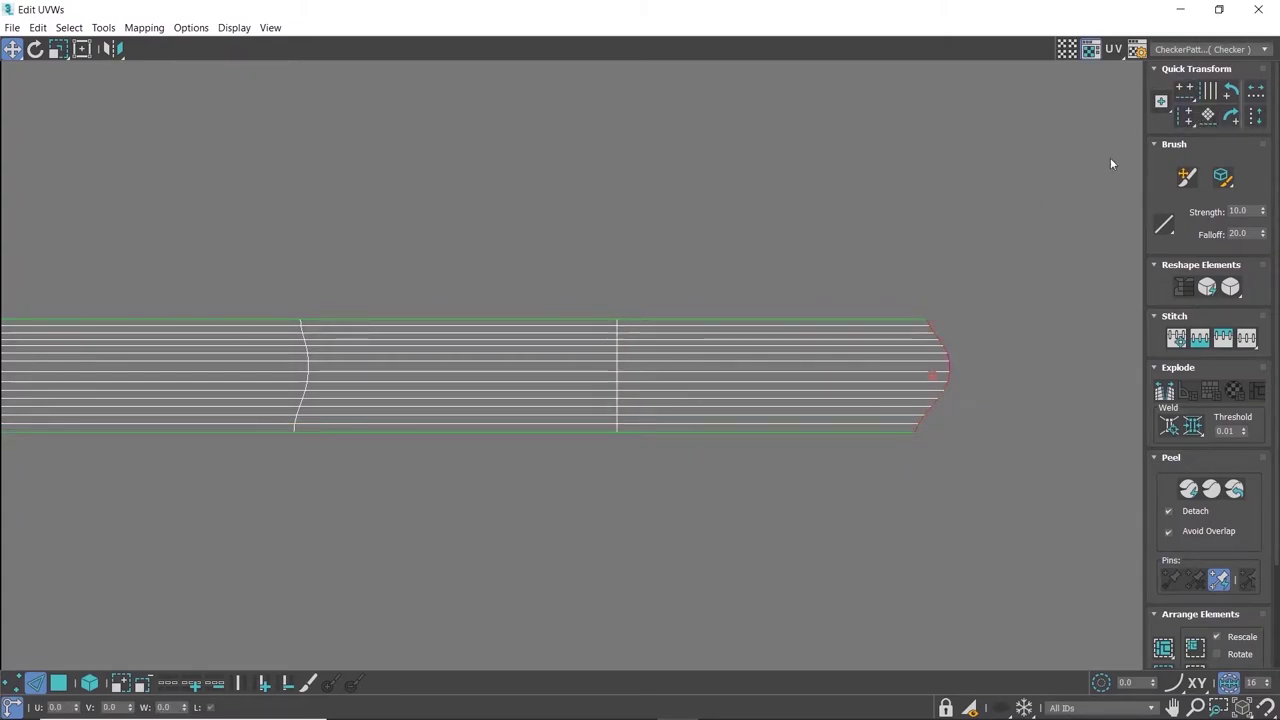
- Select the strip's vertical edge seams one by one and straighten the selected edge
{"action": "middle_click_drag", "start_coordinate": [846, 263], "coordinate": [743, 129]}
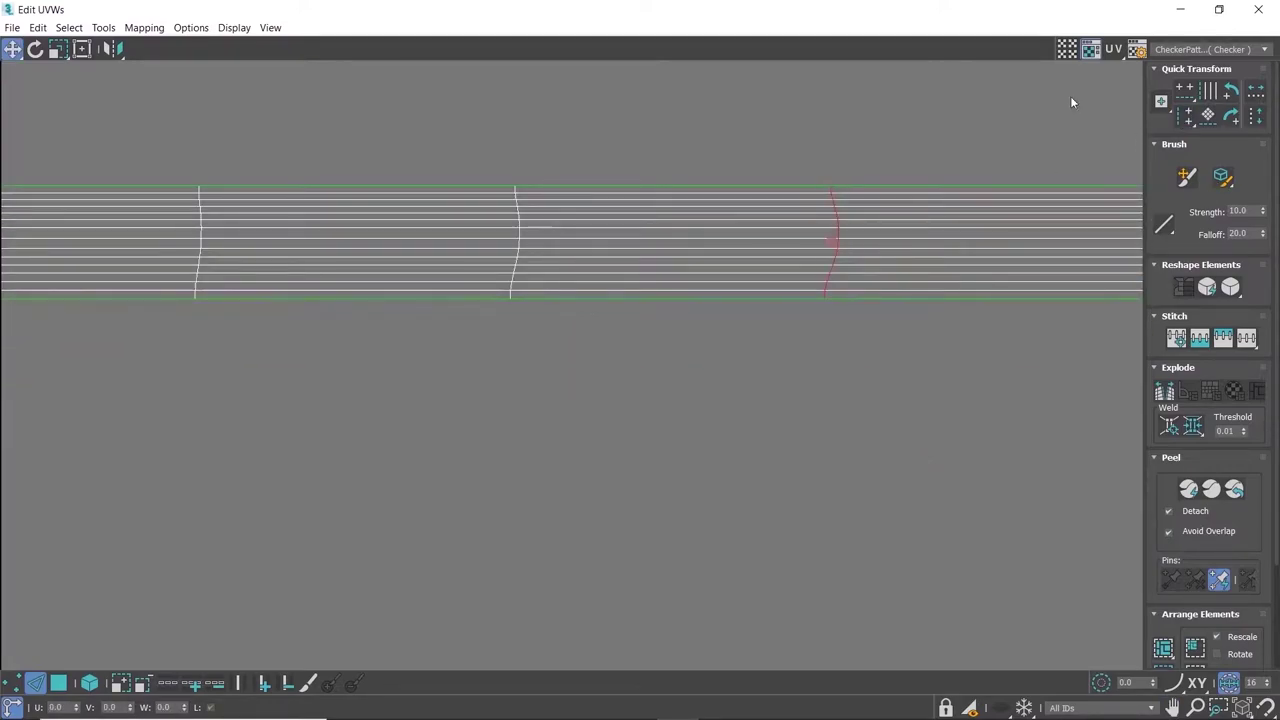
{"action": "middle_click_drag", "start_coordinate": [632, 229], "coordinate": [928, 253]}
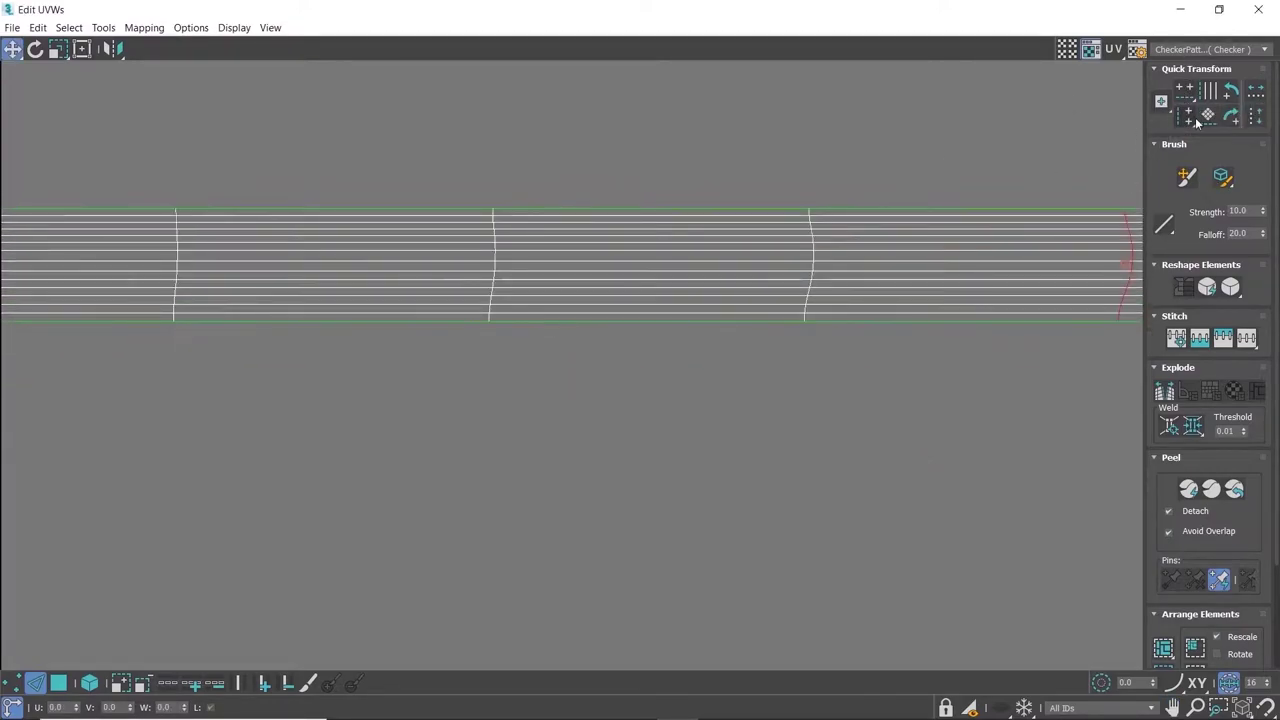
{"action": "double_click", "coordinate": [813, 245]}
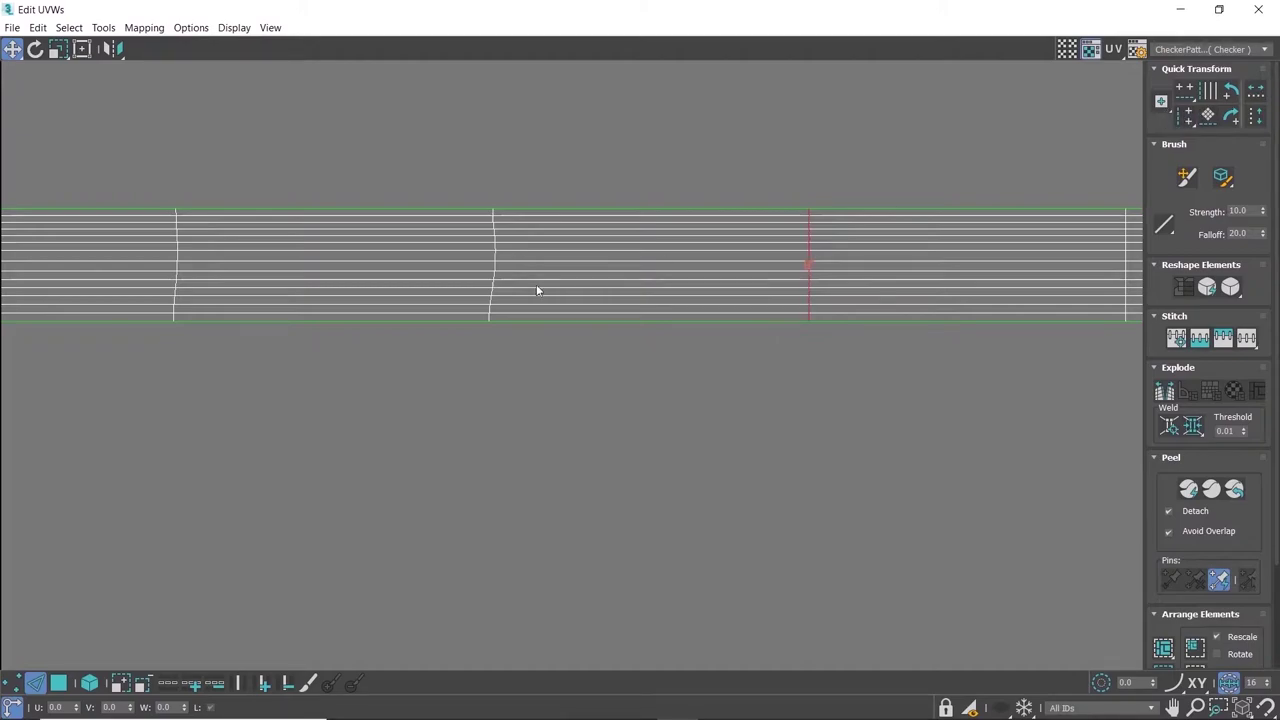
{"action": "double_click", "coordinate": [494, 251]}
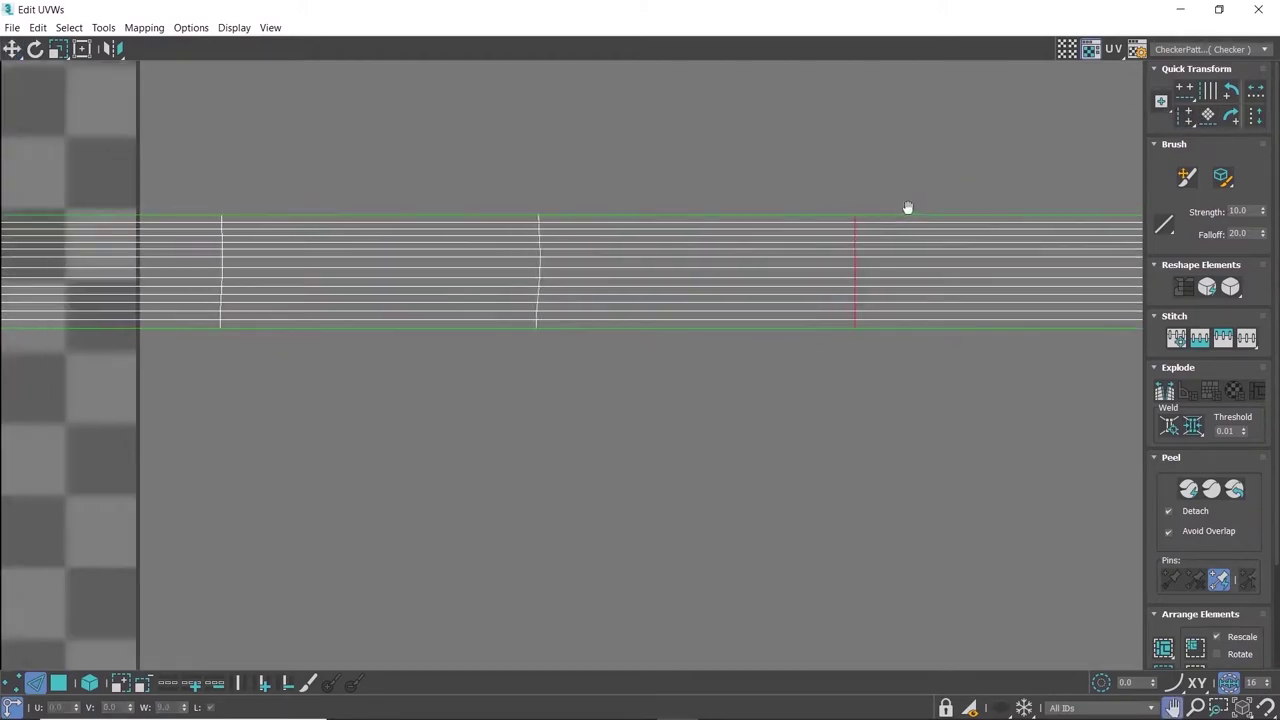
{"action": "double_click", "coordinate": [567, 258]}
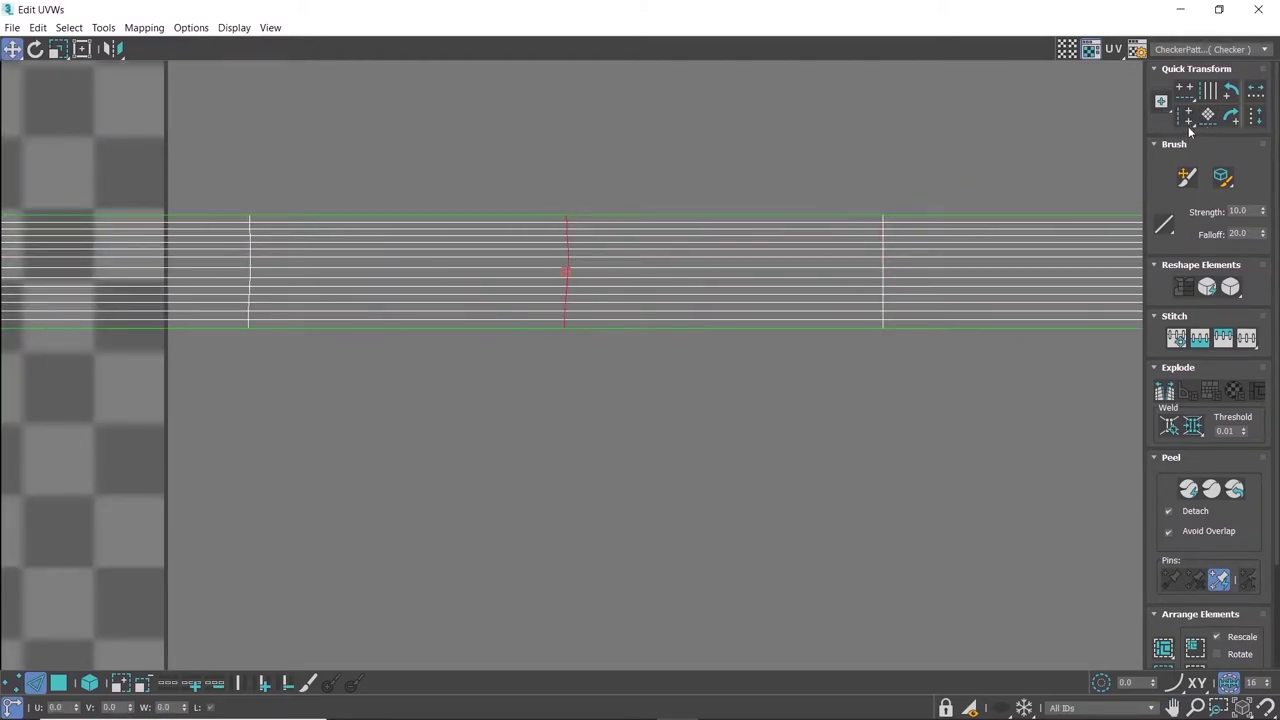
{"action": "double_click", "coordinate": [882, 262]}
{"action": "middle_click_drag", "start_coordinate": [805, 230], "coordinate": [843, 226]}
{"action": "scroll", "coordinate": [316, 259], "scroll_direction": "up", "scroll_amount": 2}
{"action": "double_click", "coordinate": [690, 262]}
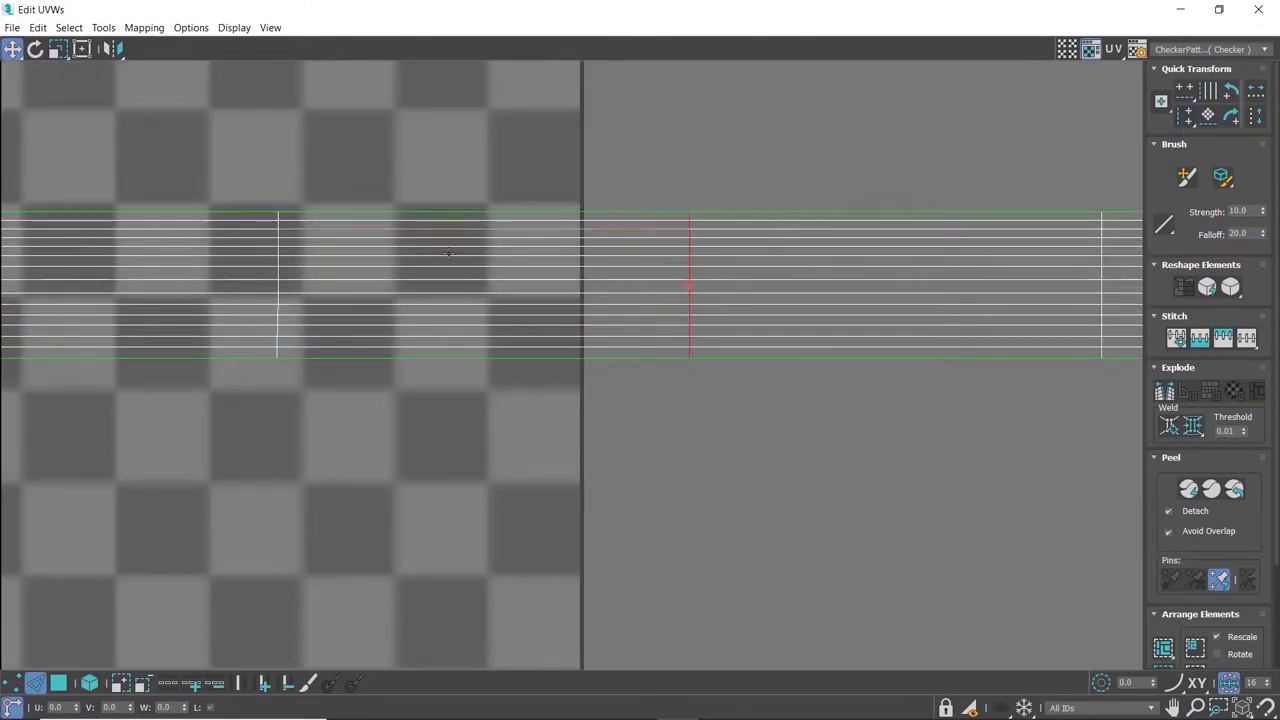
{"action": "mouse_move", "coordinate": [449, 252]}
{"action": "middle_mouse_down"}
{"action": "mouse_move", "coordinate": [554, 230]}
{"action": "mouse_move", "coordinate": [497, 236]}
{"action": "middle_mouse_up"}
{"action": "double_click", "coordinate": [793, 240]}
{"action": "middle_click_drag", "start_coordinate": [421, 287], "coordinate": [600, 268]}
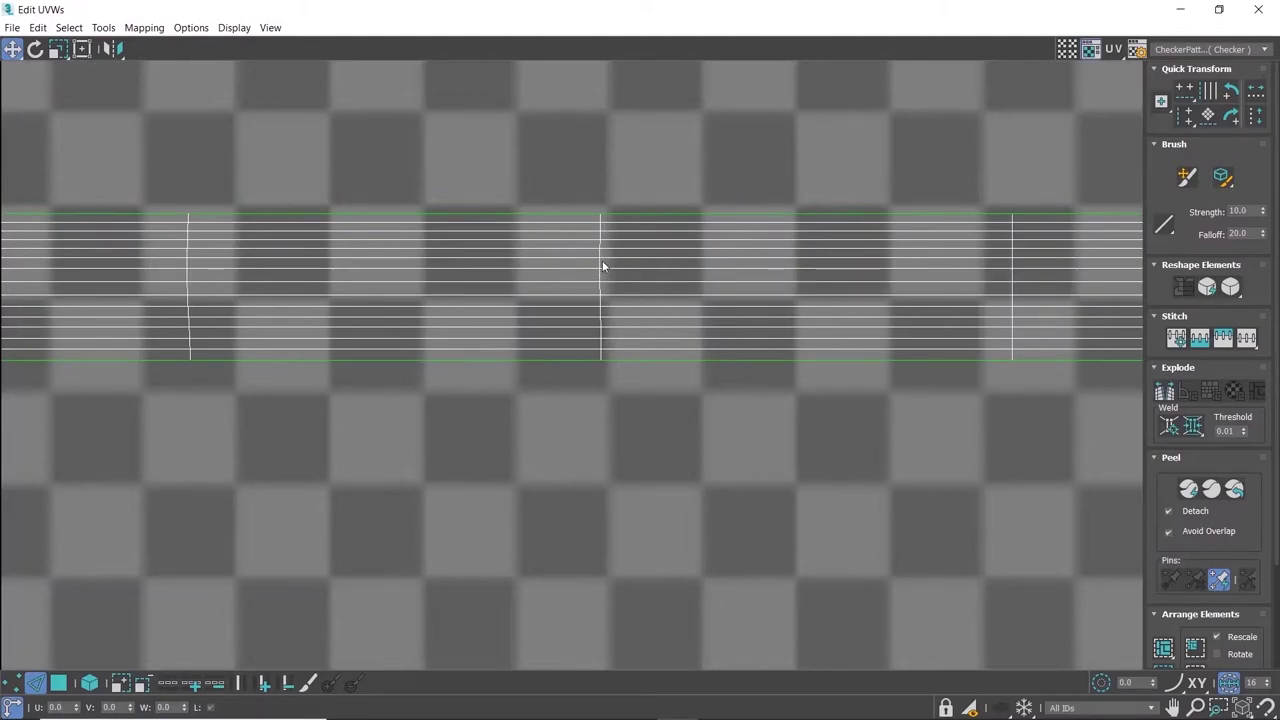
{"action": "double_click", "coordinate": [600, 263]}
{"action": "middle_click_drag", "start_coordinate": [913, 258], "coordinate": [832, 263]}
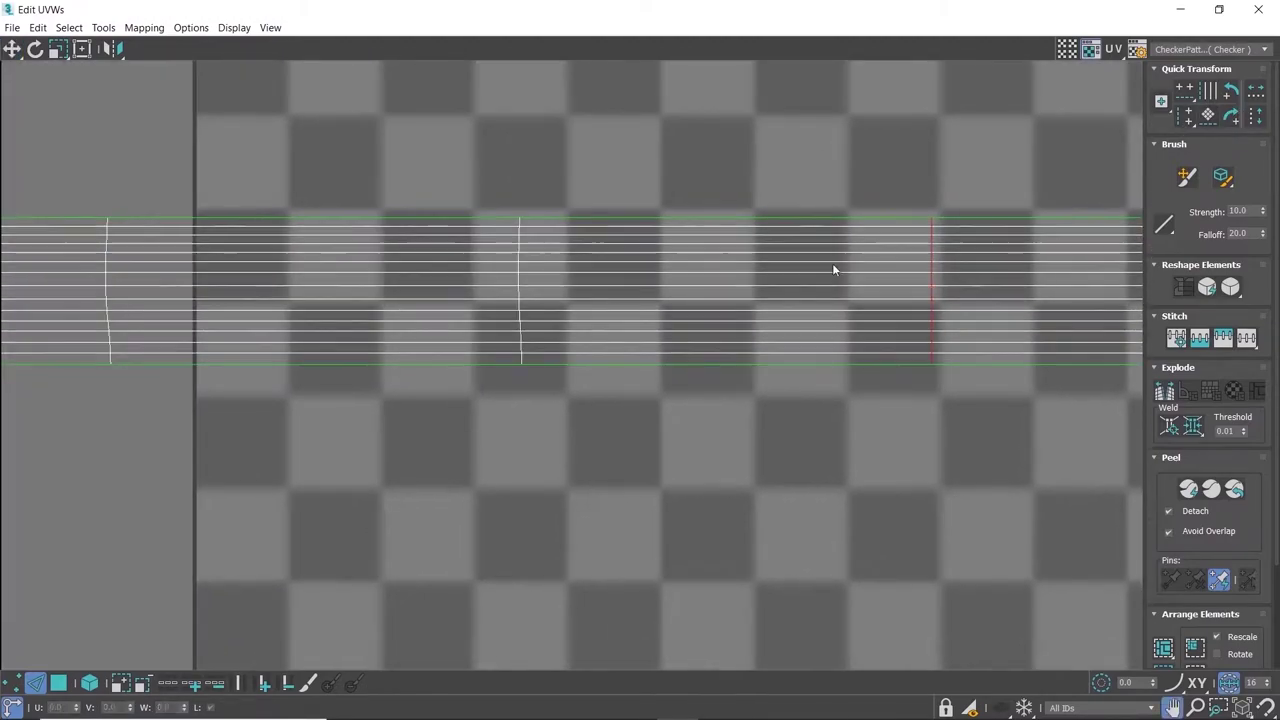
{"action": "double_click", "coordinate": [516, 280]}
{"action": "left_click", "coordinate": [1188, 116]}
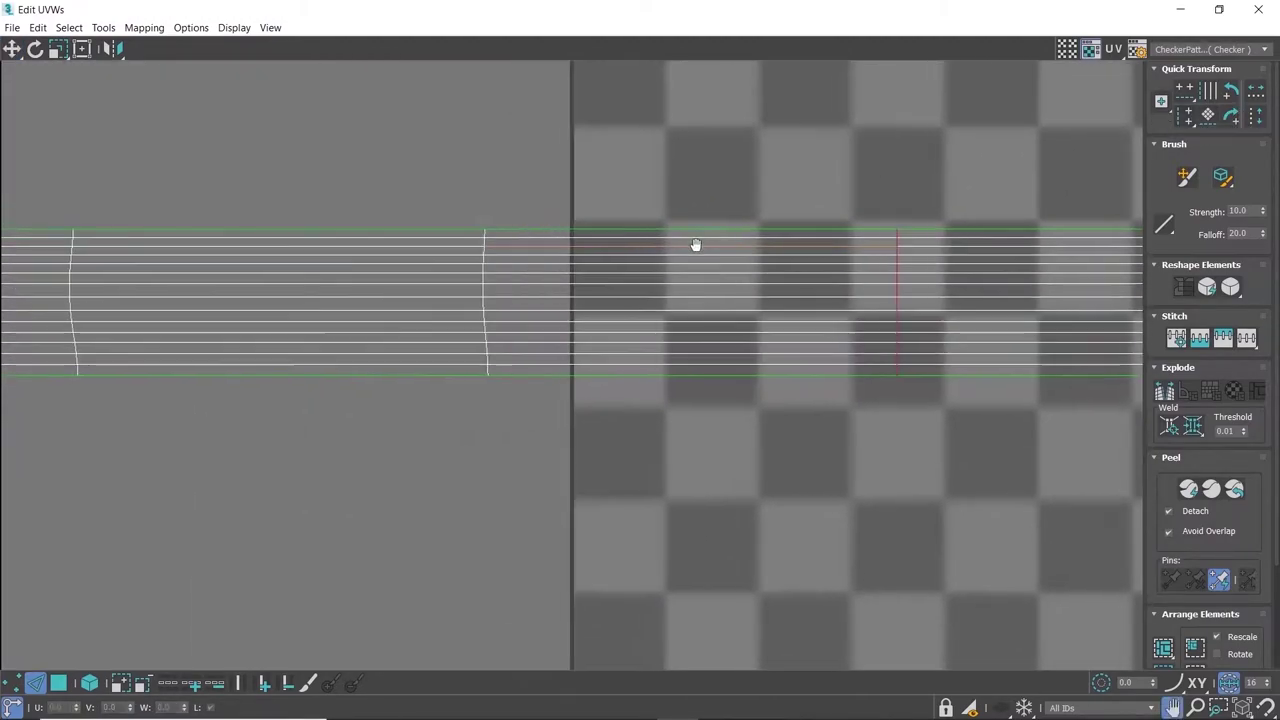
- Select more vertical edges along the strip, then undo those attempts
{"action": "double_click", "coordinate": [487, 277]}
{"action": "middle_click_drag", "start_coordinate": [77, 291], "coordinate": [551, 287]}
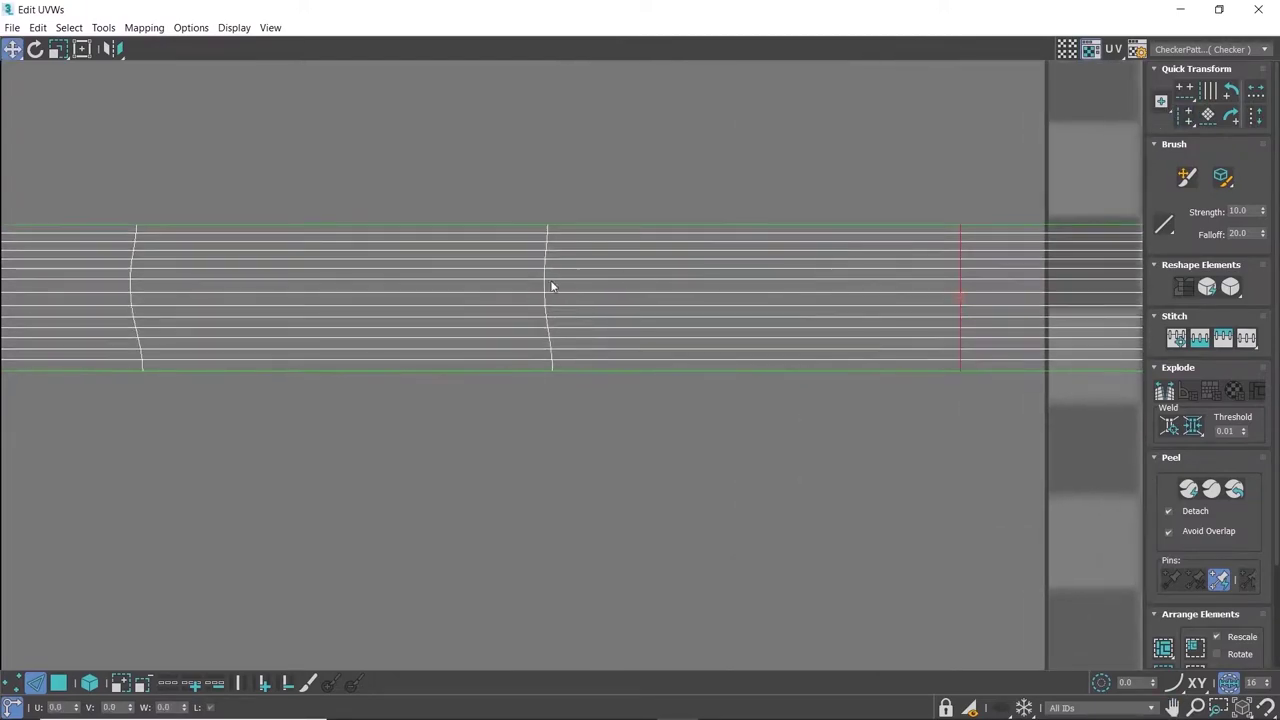
{"action": "double_click", "coordinate": [543, 278]}
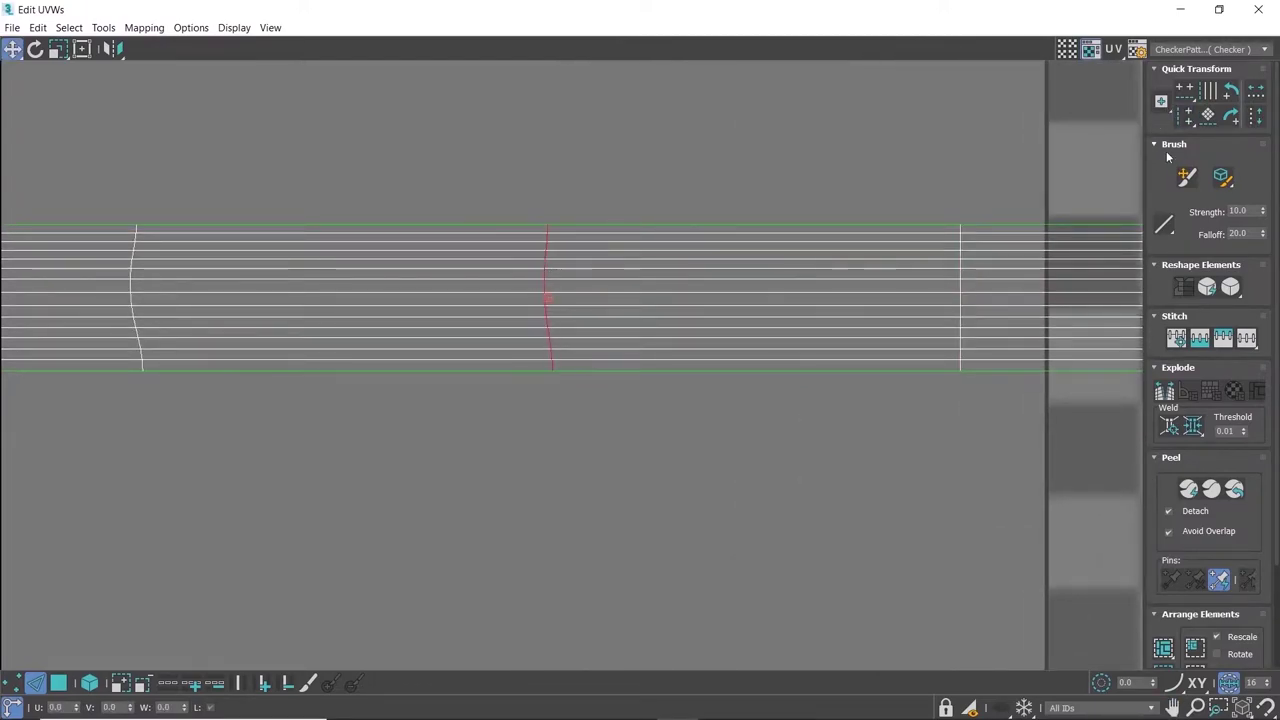
{"action": "key", "text": "ctrl+z"}
{"action": "double_click", "coordinate": [483, 285]}
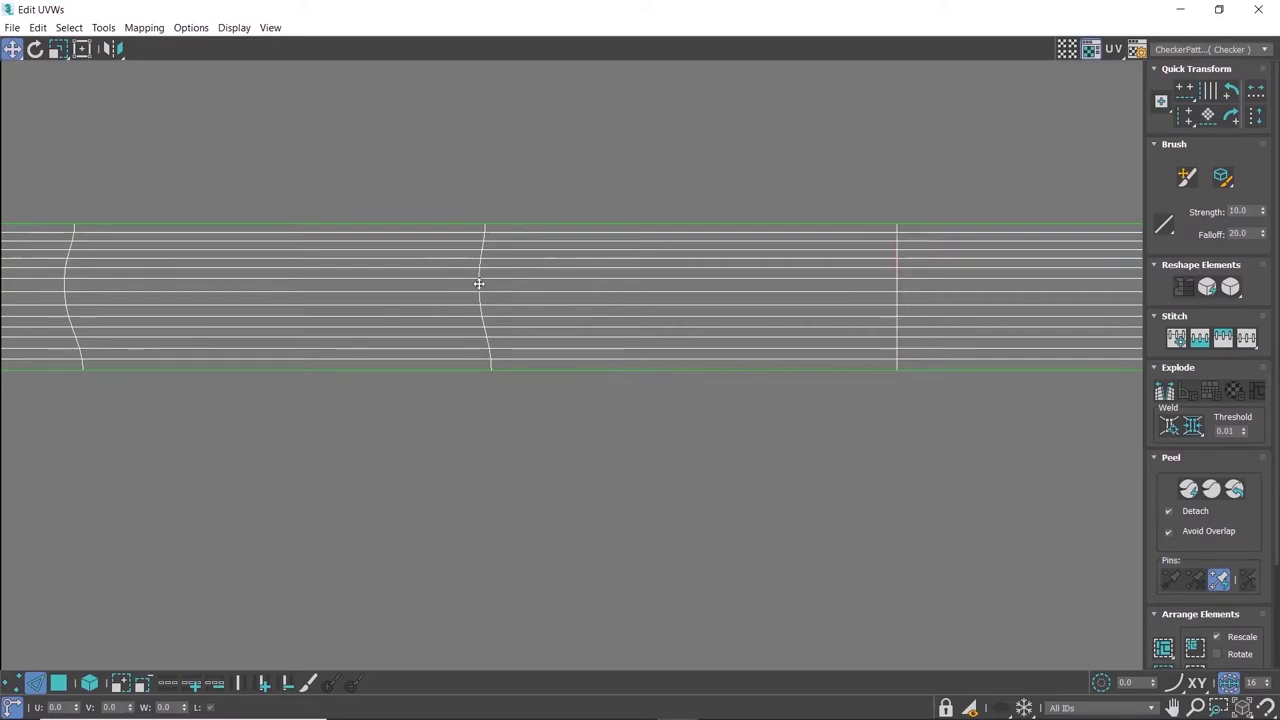
{"action": "key", "text": "ctrl+z"}
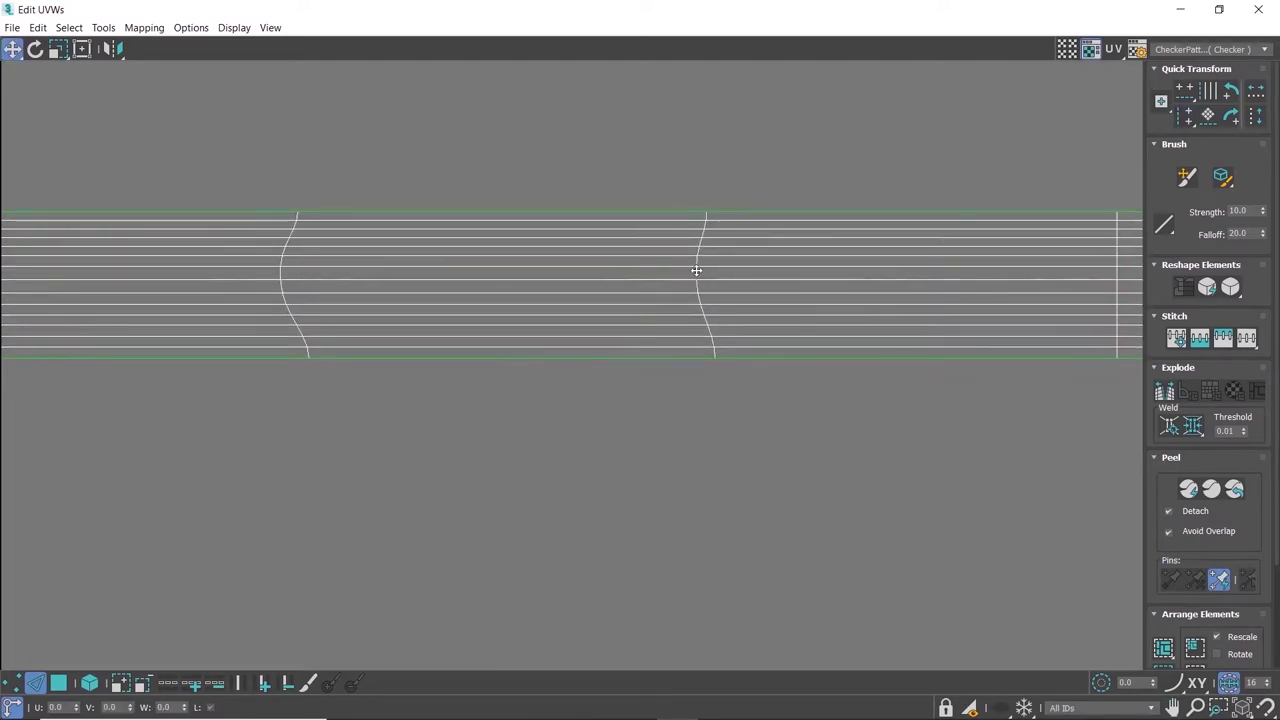
- Revert the strip to its earlier layout and straighten its pointed left end square
{"action": "key", "text": "ctrl+z"}
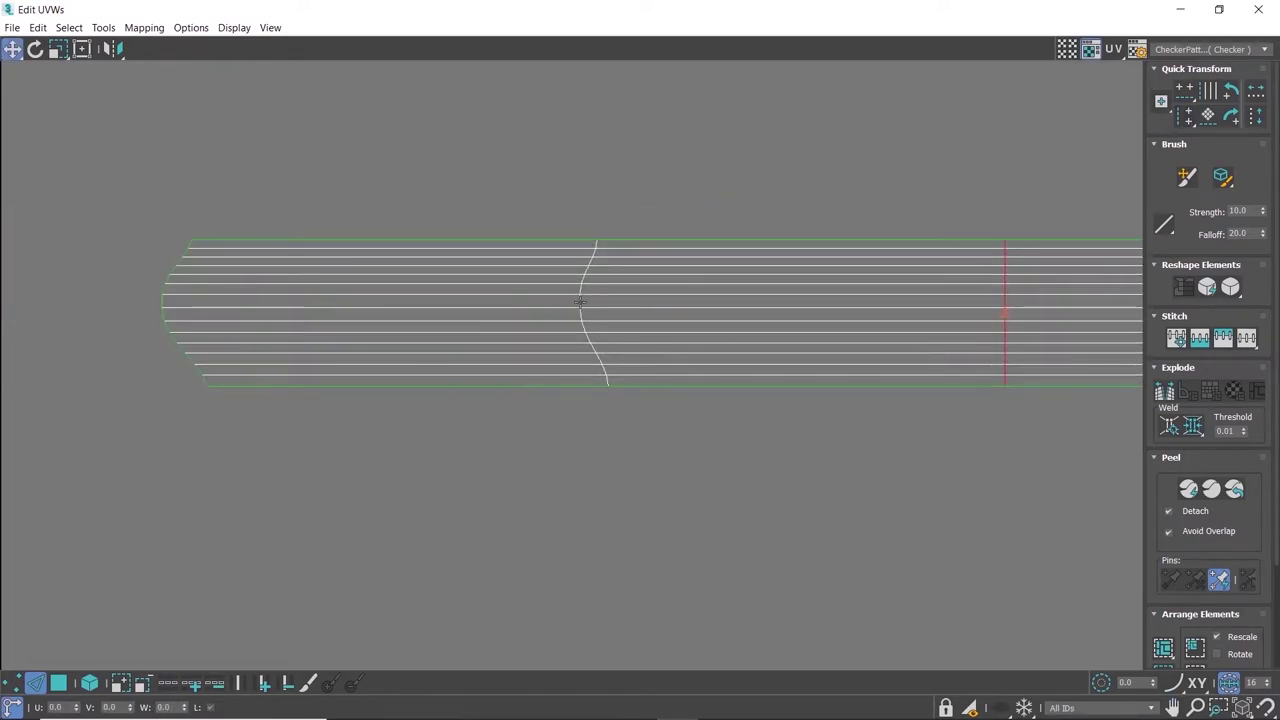
{"action": "key", "text": "ctrl+z"}
{"action": "key", "text": "ctrl+z"}
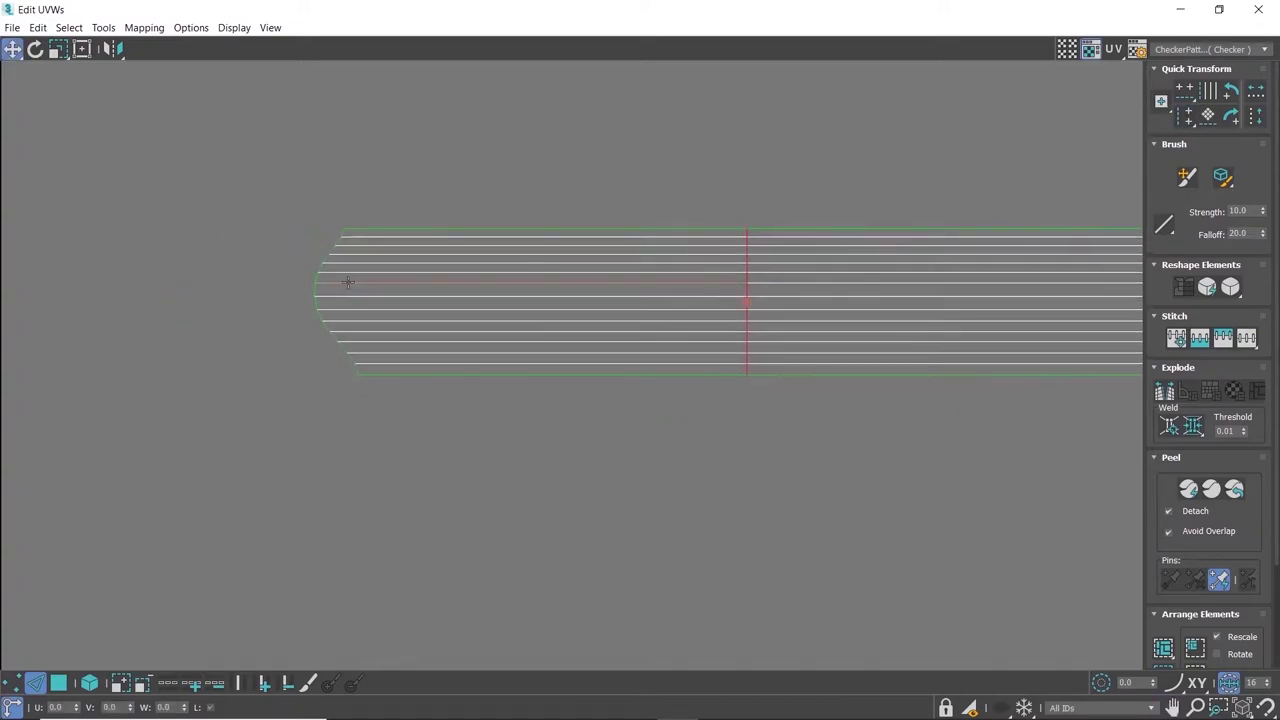
{"action": "left_click", "coordinate": [317, 289]}
{"action": "left_click", "coordinate": [1185, 116]}
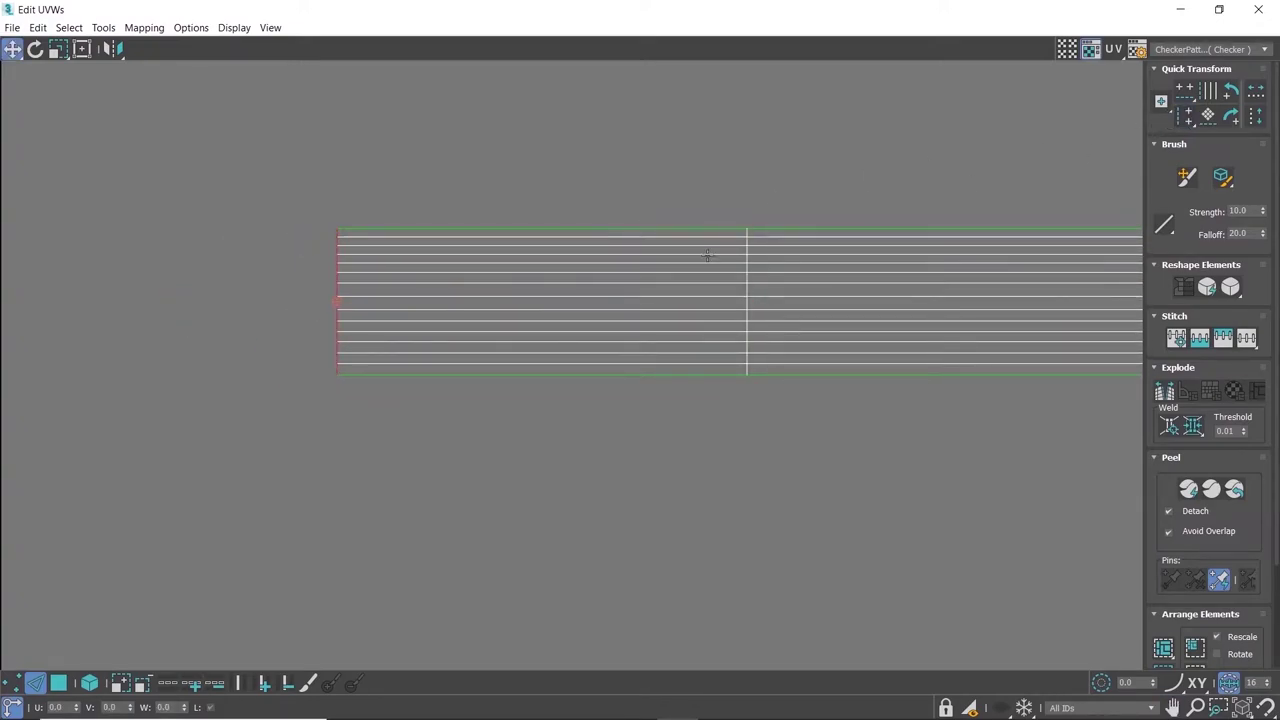
{"action": "scroll", "coordinate": [443, 331], "scroll_direction": "down", "scroll_amount": 5}
{"action": "scroll", "coordinate": [367, 354], "scroll_direction": "down", "scroll_amount": 3}
- Select the whole strip as one element and move it up and to the right
{"action": "left_click", "coordinate": [58, 682]}
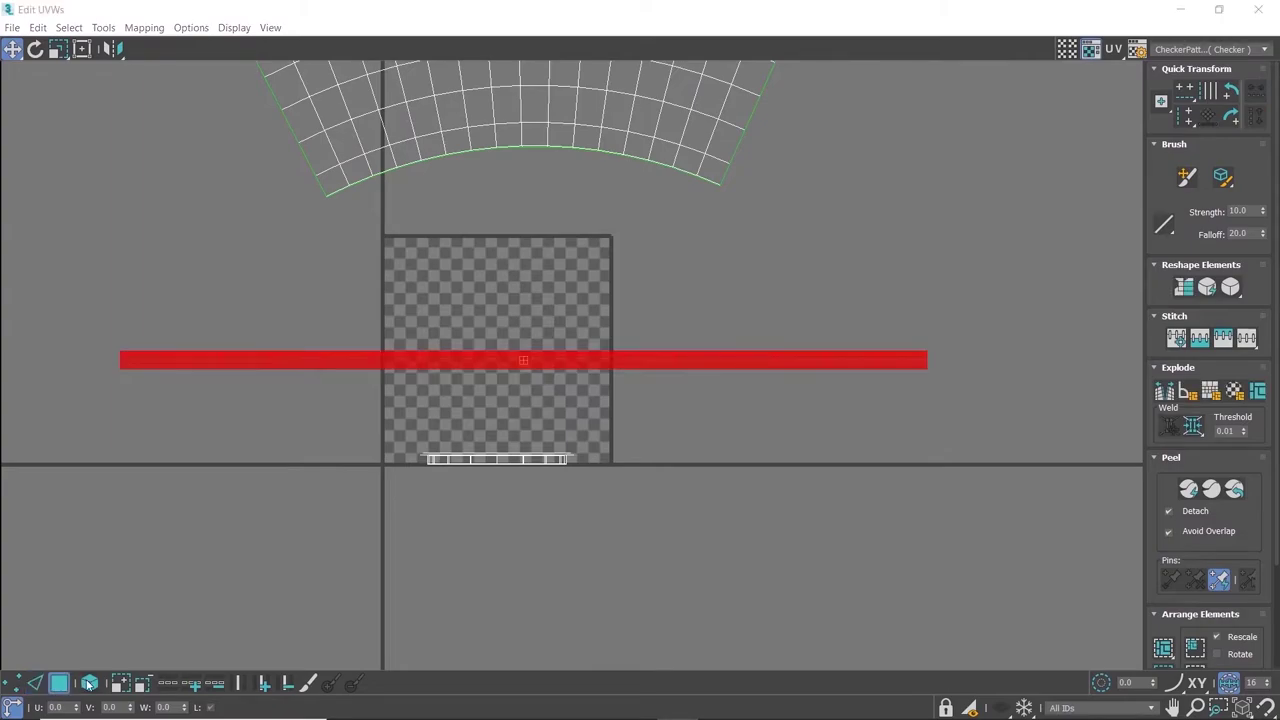
{"action": "scroll", "coordinate": [272, 650], "scroll_direction": "down", "scroll_amount": 3}
{"action": "left_click", "coordinate": [89, 682]}
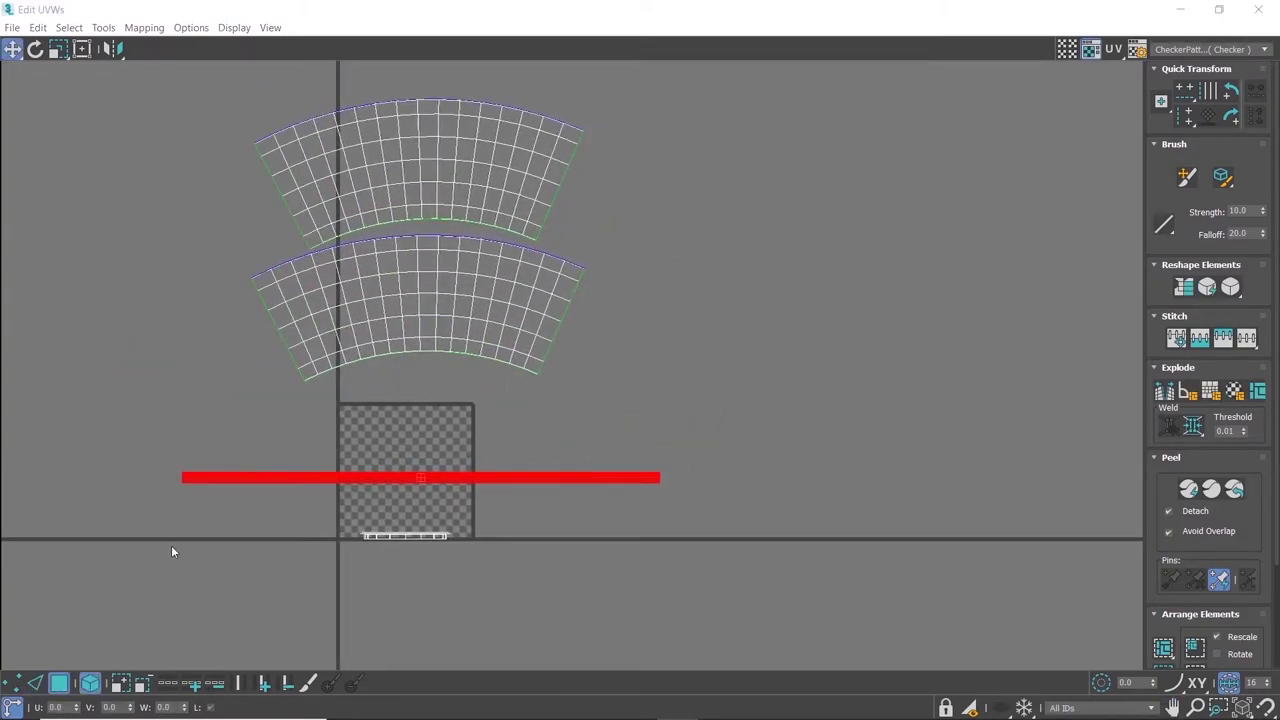
{"action": "scroll", "coordinate": [200, 460], "scroll_direction": "up", "scroll_amount": 3}
{"action": "scroll", "coordinate": [320, 440], "scroll_direction": "down", "scroll_amount": 2}
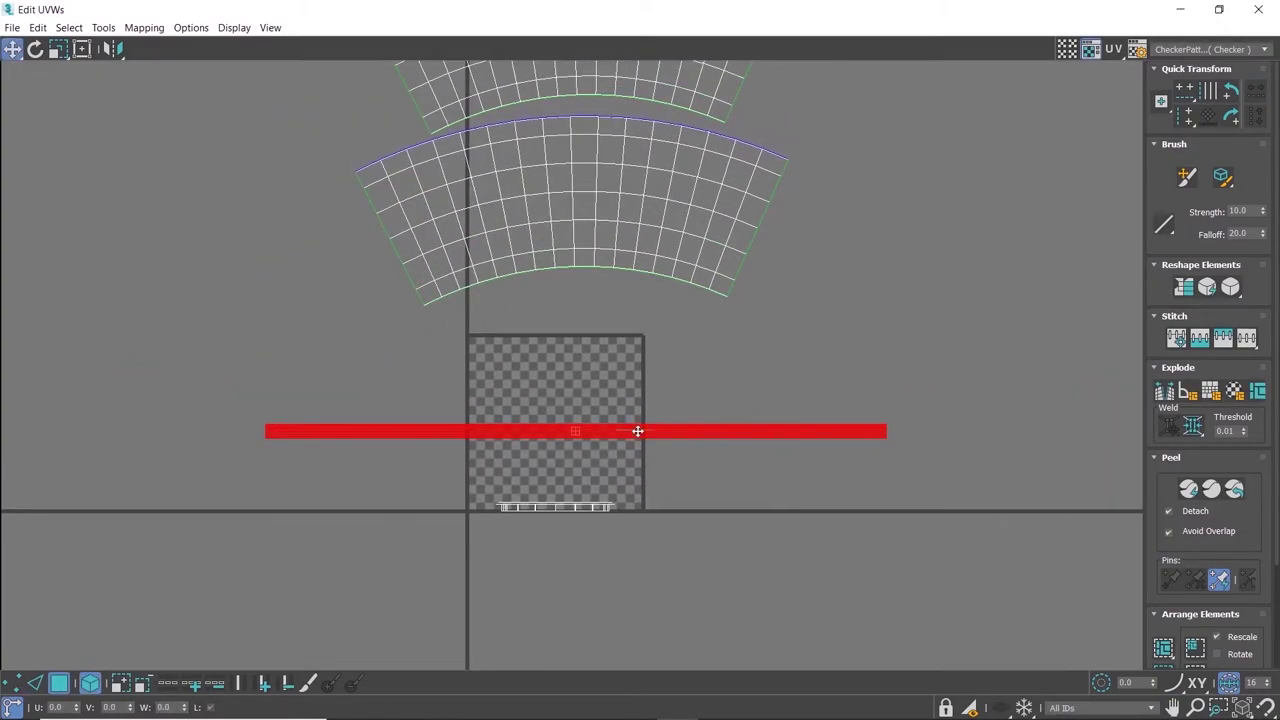
{"action": "left_click_drag", "start_coordinate": [637, 431], "coordinate": [1006, 186]}
{"action": "middle_click_drag", "start_coordinate": [1006, 186], "coordinate": [662, 350]}
{"action": "mouse_move", "coordinate": [662, 350]}
{"action": "left_mouse_down"}
{"action": "mouse_move", "coordinate": [820, 203]}
{"action": "mouse_move", "coordinate": [815, 217]}
{"action": "left_mouse_up"}
{"action": "scroll", "coordinate": [800, 208], "scroll_direction": "down", "scroll_amount": 2}
{"action": "scroll", "coordinate": [787, 197], "scroll_direction": "up", "scroll_amount": 2}
- Planar-map the cup's inner bottom disc and move its UV circle off the checker square
{"action": "left_click", "coordinate": [1219, 9]}
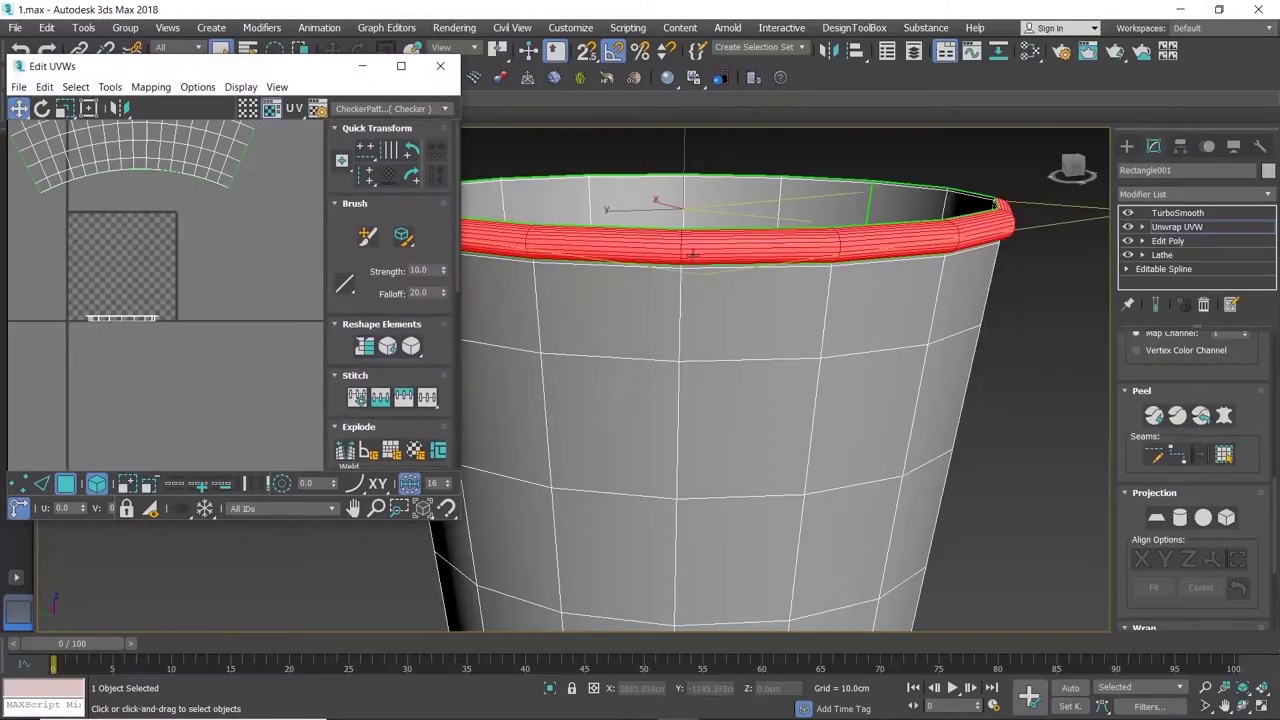
{"action": "middle_click_drag", "start_coordinate": [715, 305], "coordinate": [700, 314], "text": "alt"}
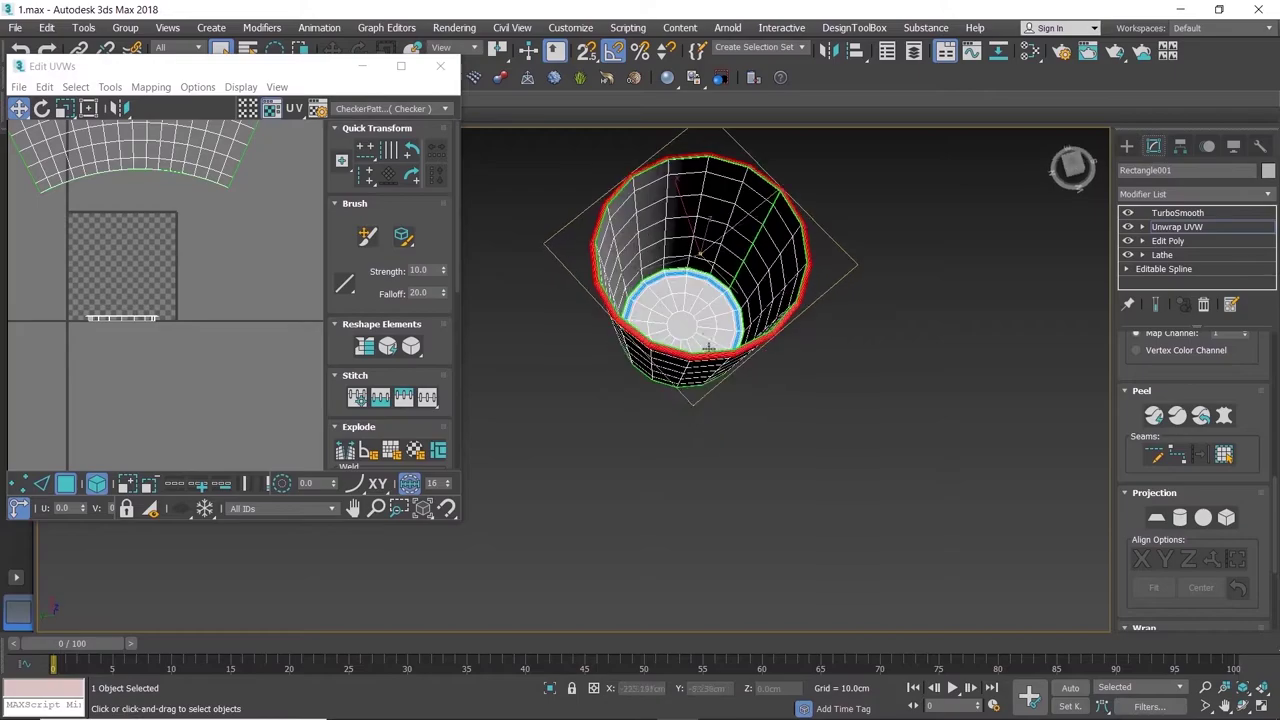
{"action": "left_click", "coordinate": [700, 314]}
{"action": "scroll", "coordinate": [700, 314], "scroll_direction": "up", "scroll_amount": 5}
{"action": "key", "text": "ctrl+Page_Up"}
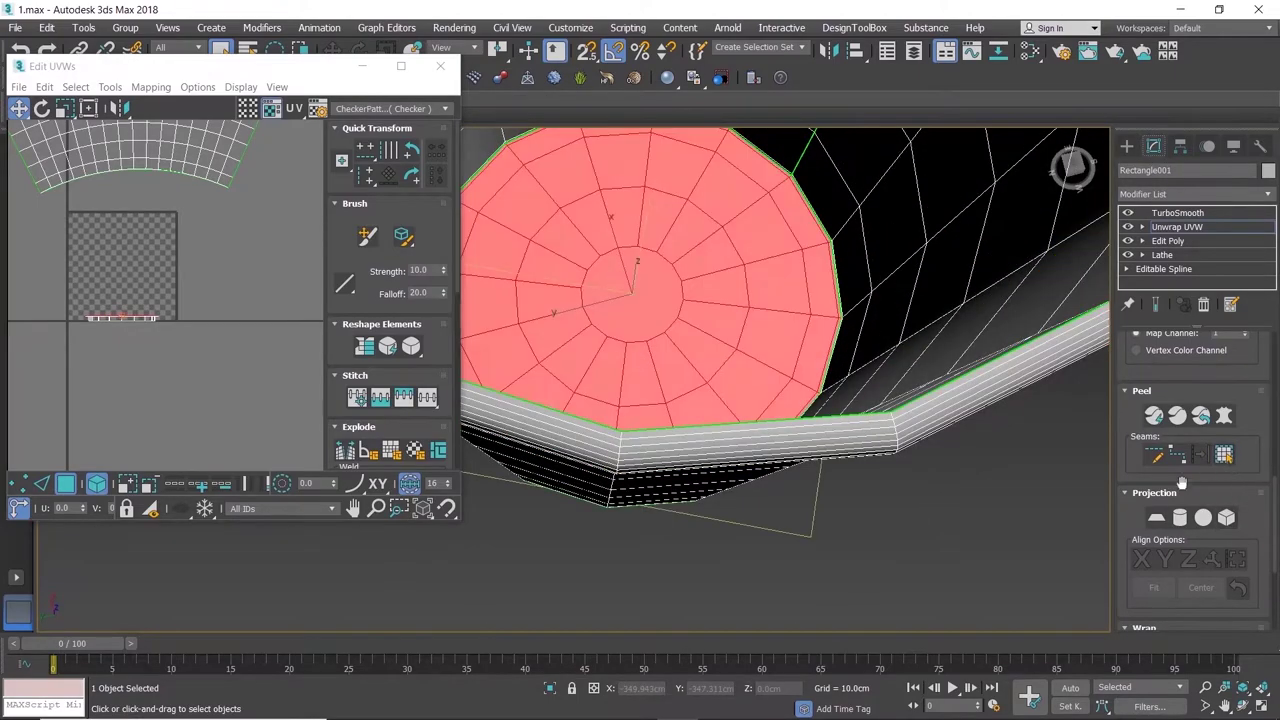
{"action": "left_click", "coordinate": [1156, 517]}
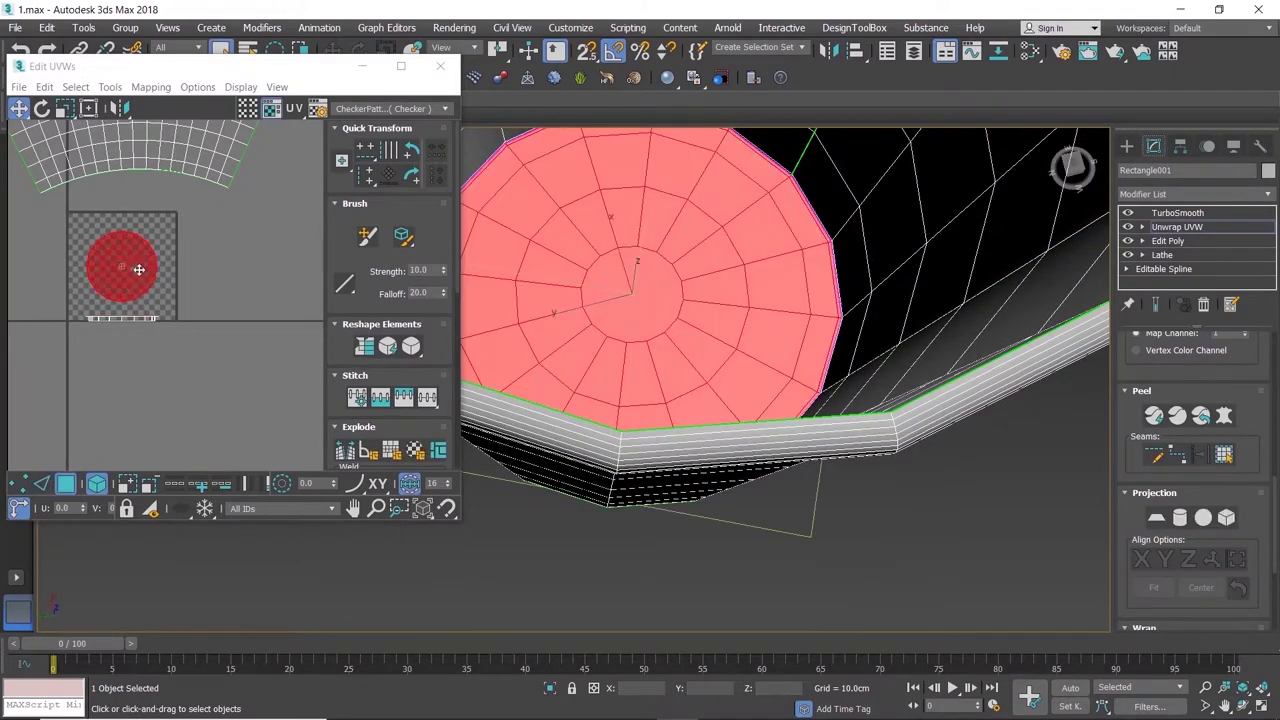
{"action": "left_click_drag", "start_coordinate": [121, 265], "coordinate": [250, 230]}
{"action": "scroll", "coordinate": [670, 238], "scroll_direction": "down", "scroll_amount": 4}
- Planar-map the outer bottom disc and place its UV circle below the first one
{"action": "middle_click_drag", "start_coordinate": [670, 250], "coordinate": [670, 238], "text": "alt"}
{"action": "scroll", "coordinate": [672, 238], "scroll_direction": "up", "scroll_amount": 3}
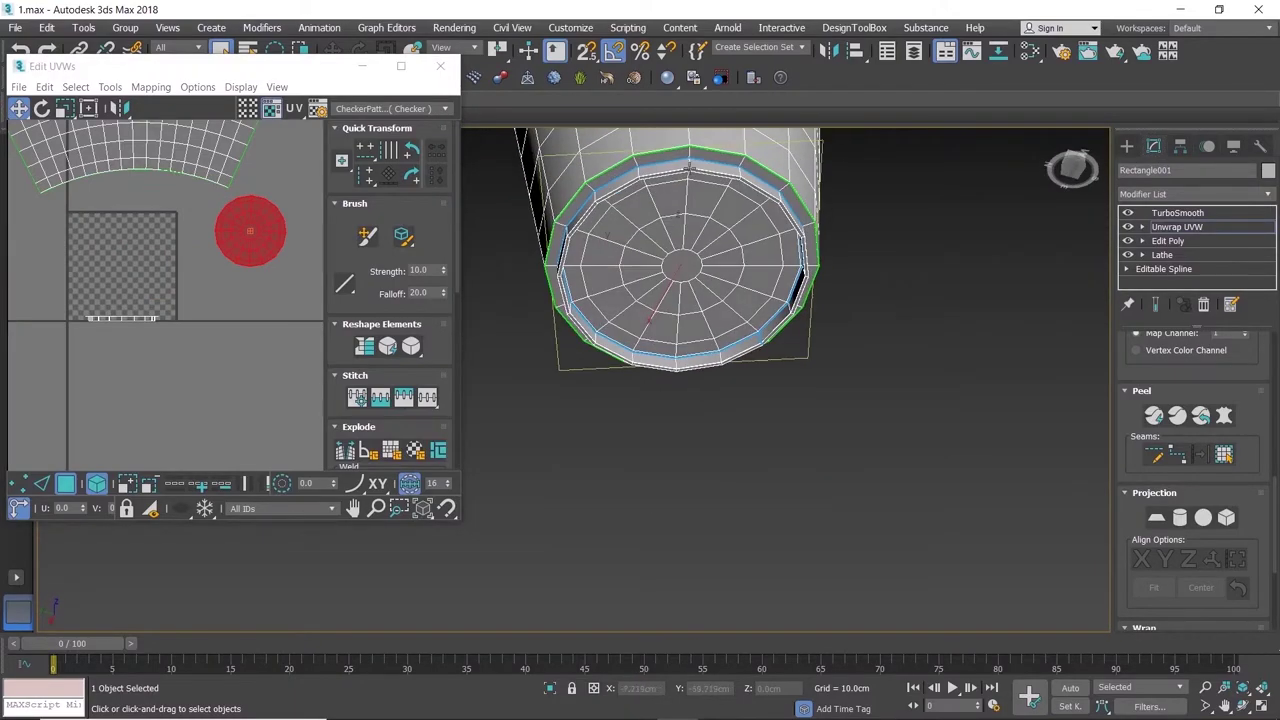
{"action": "left_click", "coordinate": [674, 230]}
{"action": "key", "text": "ctrl+Page_Up"}
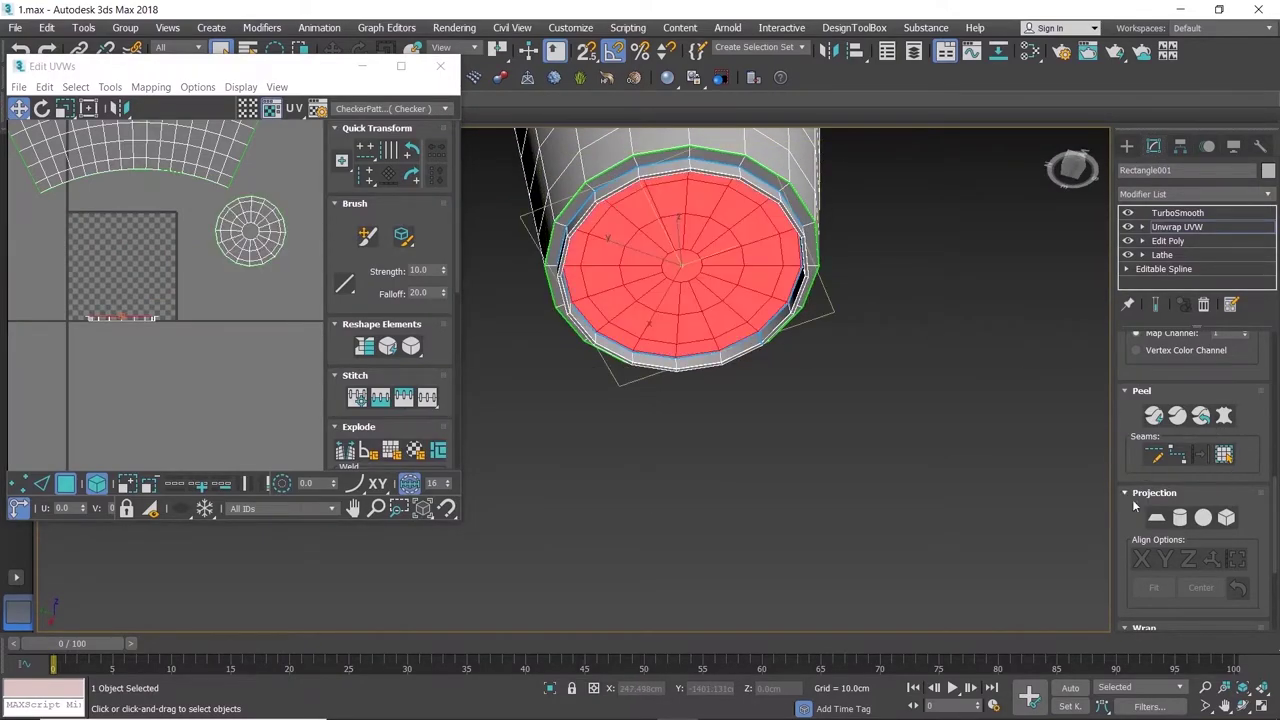
{"action": "left_click", "coordinate": [1156, 517]}
{"action": "left_click", "coordinate": [60, 484]}
{"action": "left_click", "coordinate": [62, 484]}
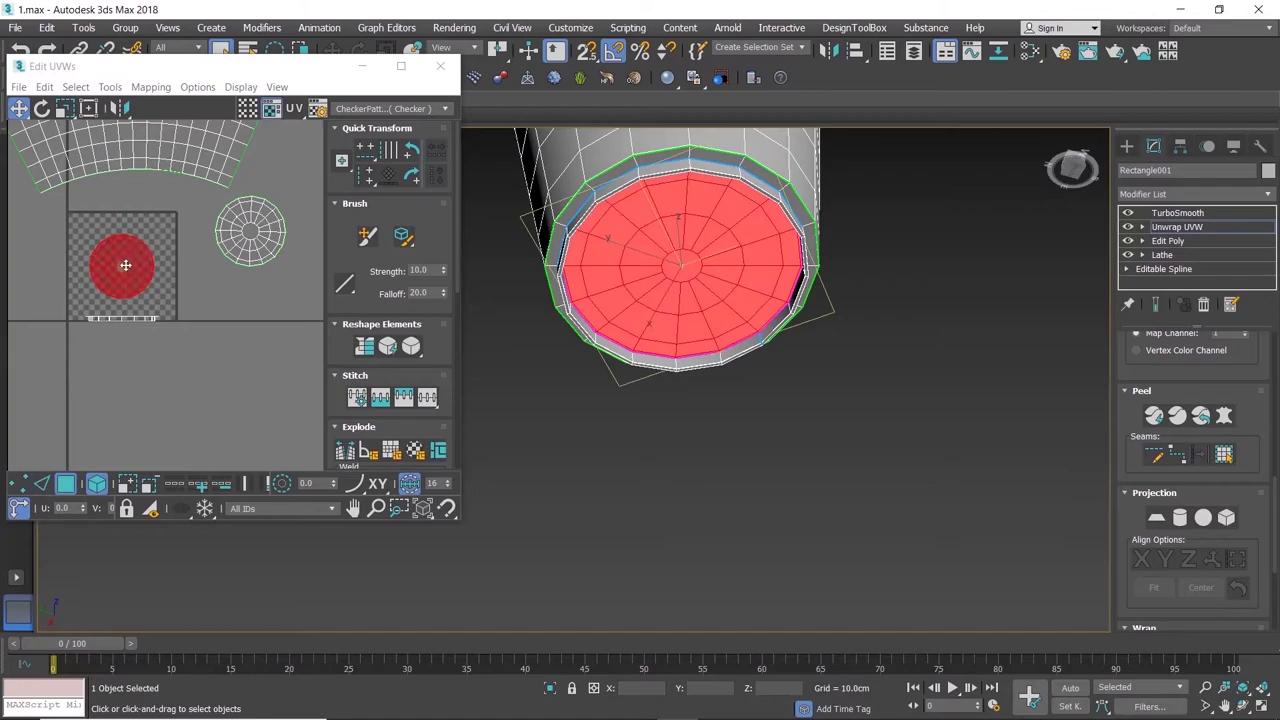
{"action": "left_click_drag", "start_coordinate": [121, 265], "coordinate": [250, 302]}
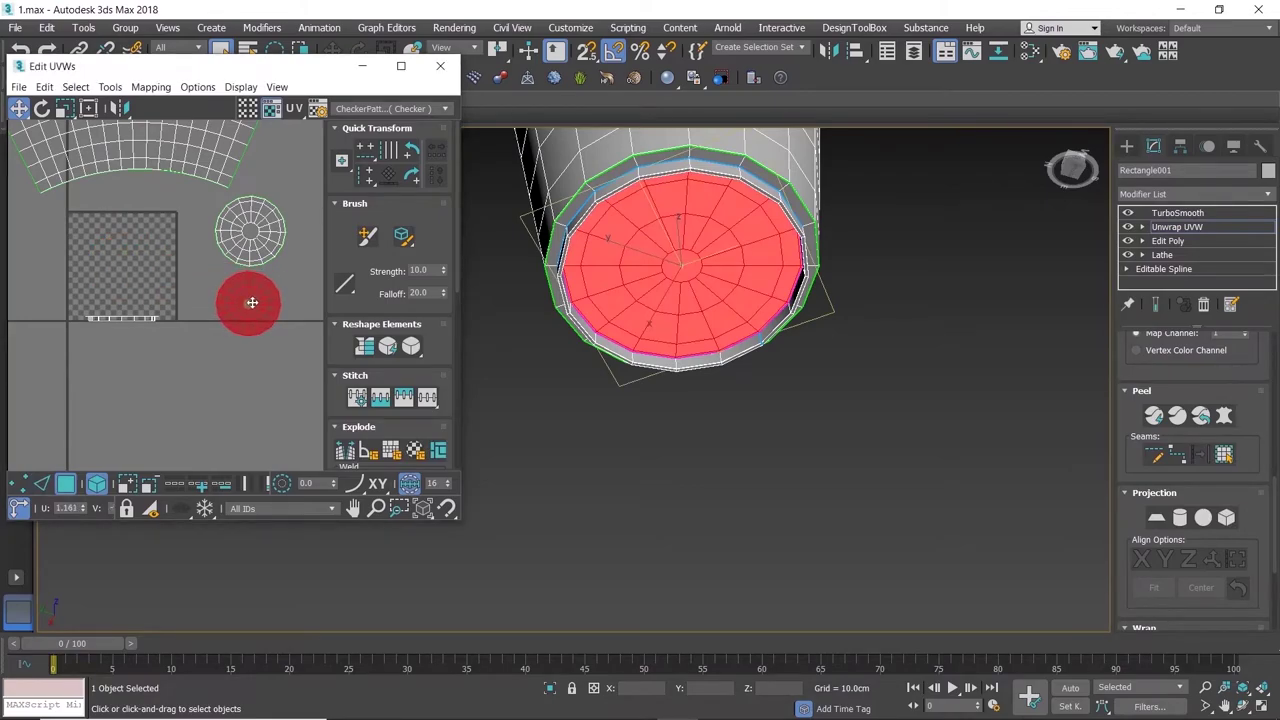
- Ring-select the upper base band, planar-map it, and move its UV ring to the upper right
{"action": "scroll", "coordinate": [692, 205], "scroll_direction": "up", "scroll_amount": 5}
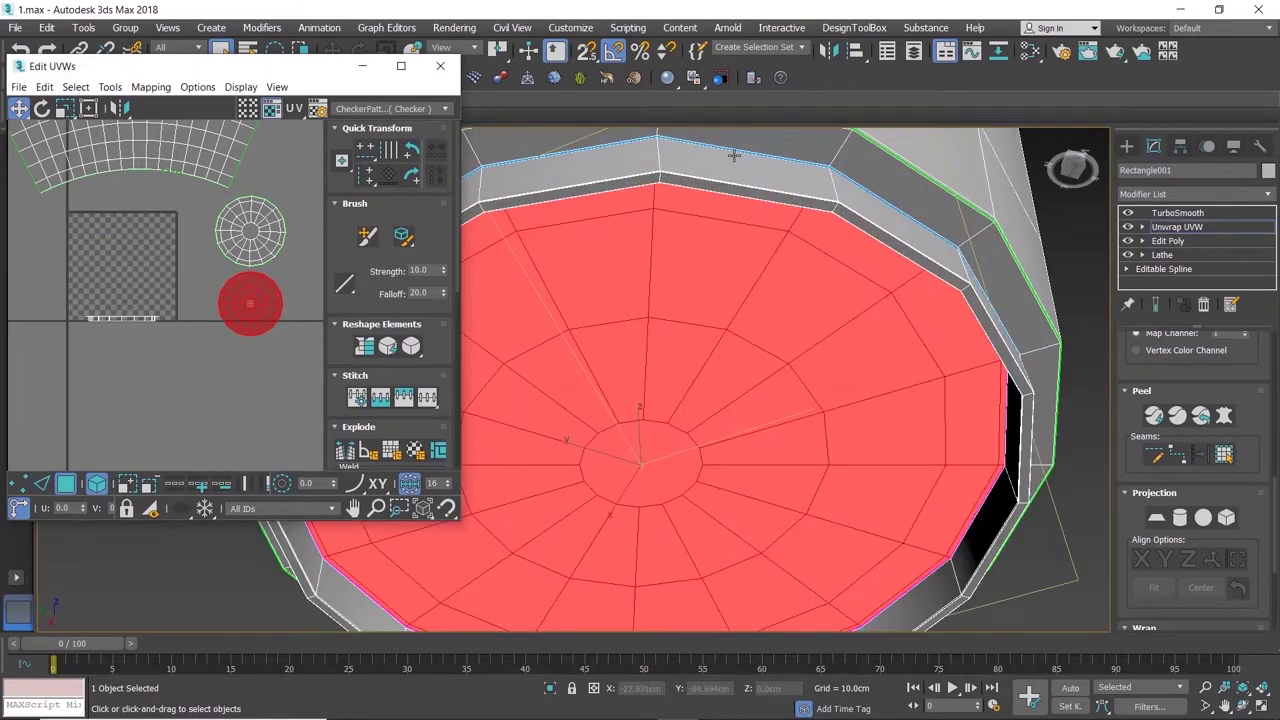
{"action": "left_click", "coordinate": [739, 198]}
{"action": "middle_click_drag", "start_coordinate": [743, 208], "coordinate": [755, 244], "text": "alt"}
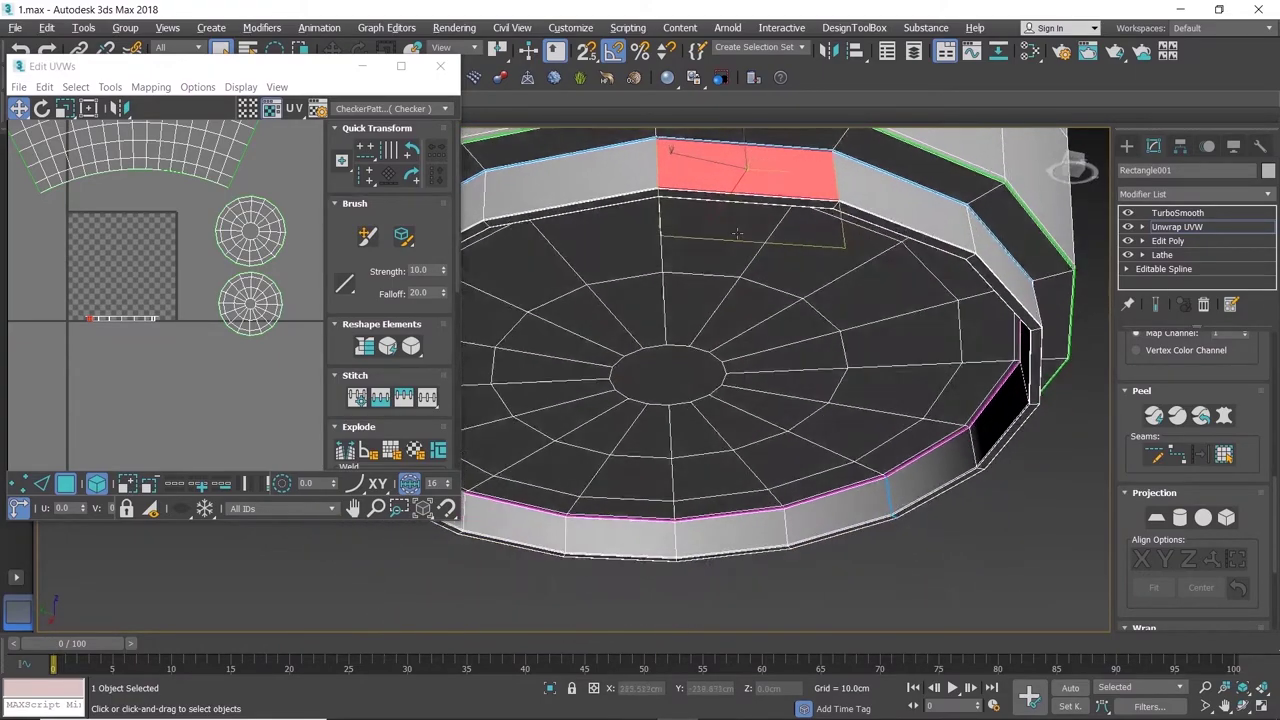
{"action": "left_click", "coordinate": [1222, 456]}
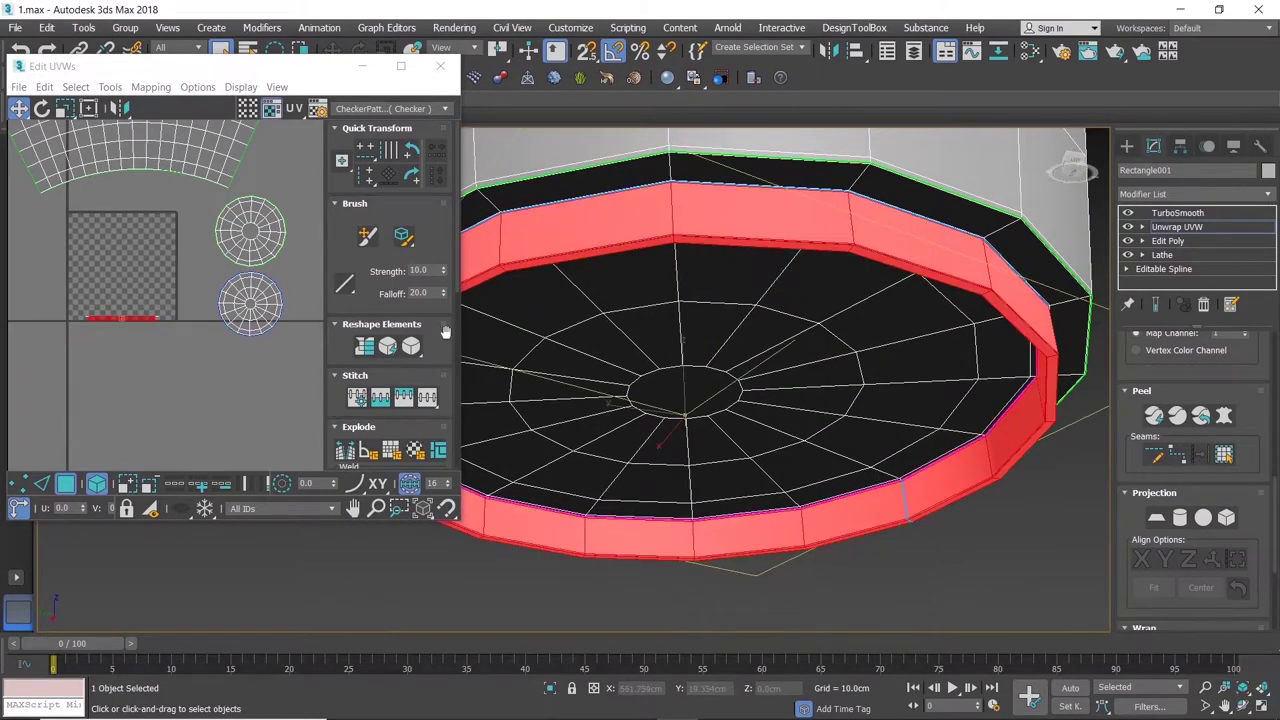
{"action": "scroll", "coordinate": [680, 225], "scroll_direction": "up", "scroll_amount": 5}
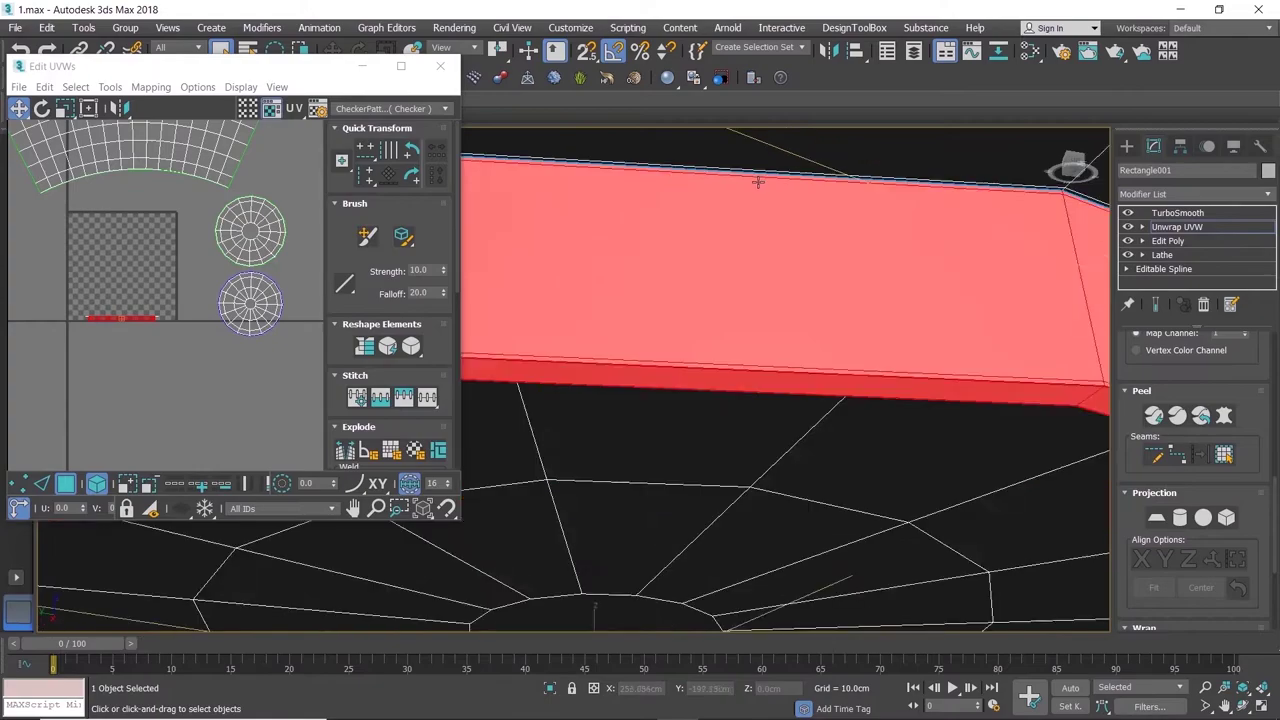
{"action": "scroll", "coordinate": [760, 188], "scroll_direction": "down", "scroll_amount": 5}
{"action": "left_click", "coordinate": [772, 180]}
{"action": "left_click", "coordinate": [1222, 456]}
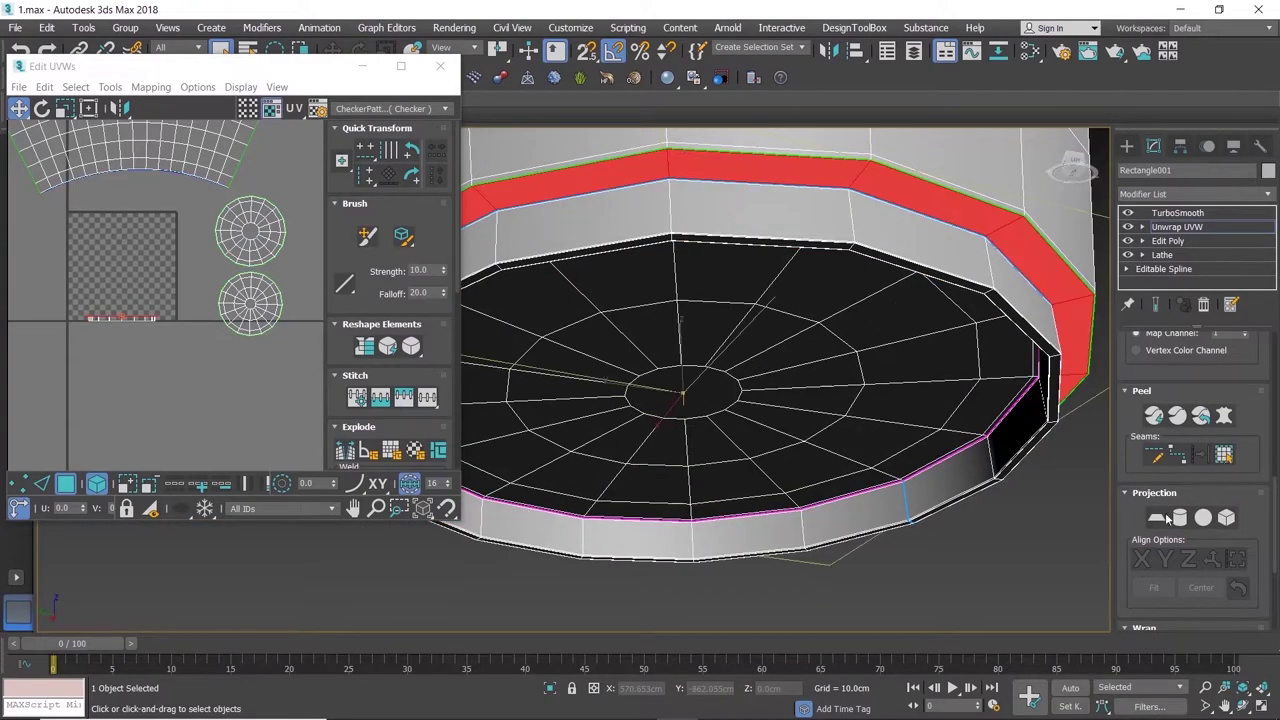
{"action": "left_click", "coordinate": [1156, 517]}
{"action": "scroll", "coordinate": [133, 298], "scroll_direction": "up", "scroll_amount": 1}
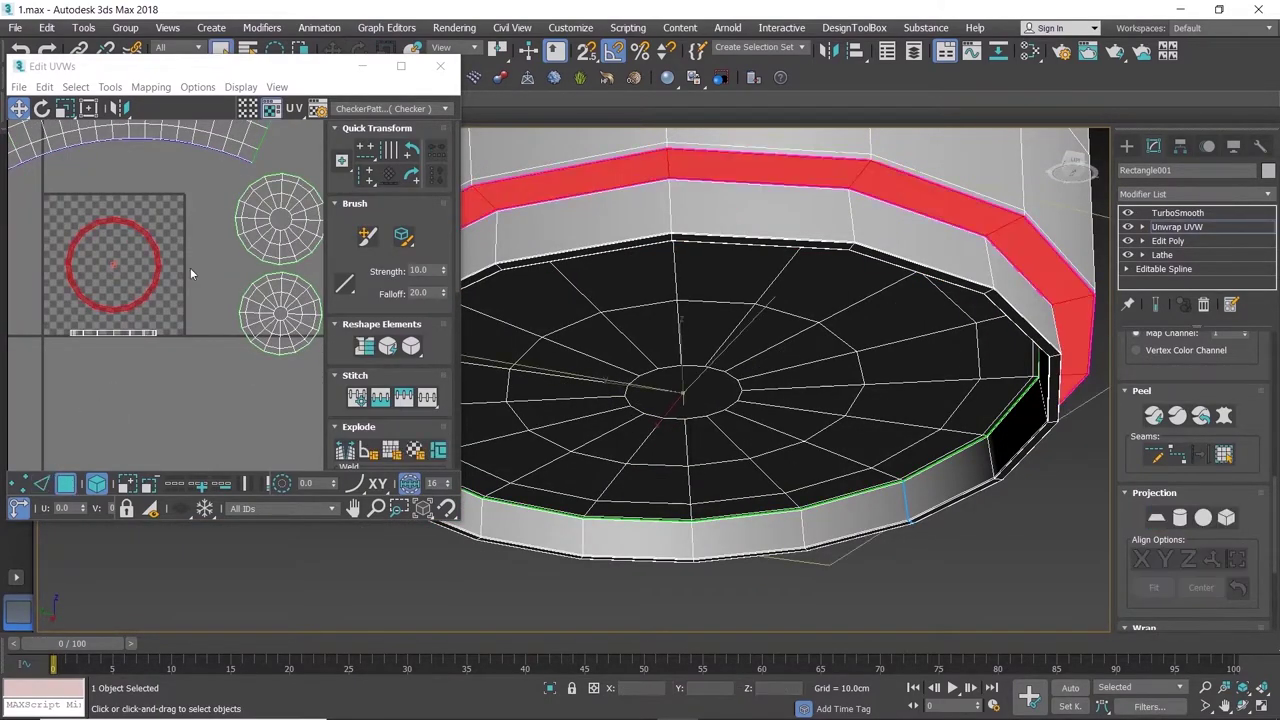
{"action": "scroll", "coordinate": [157, 260], "scroll_direction": "down", "scroll_amount": 3}
{"action": "left_click_drag", "start_coordinate": [131, 258], "coordinate": [268, 184]}
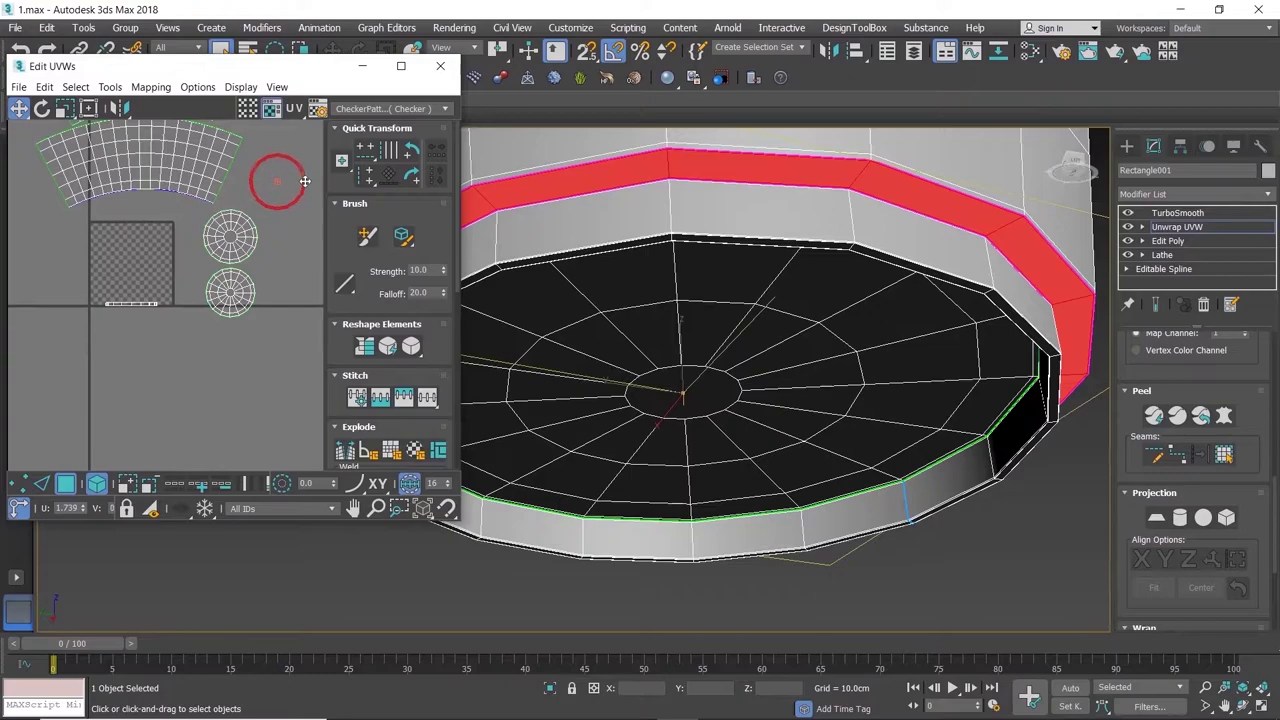
- Ring-select the lower base band and start a Pelt Map simulation on it
{"action": "left_click", "coordinate": [772, 228]}
{"action": "left_click", "coordinate": [1228, 455]}
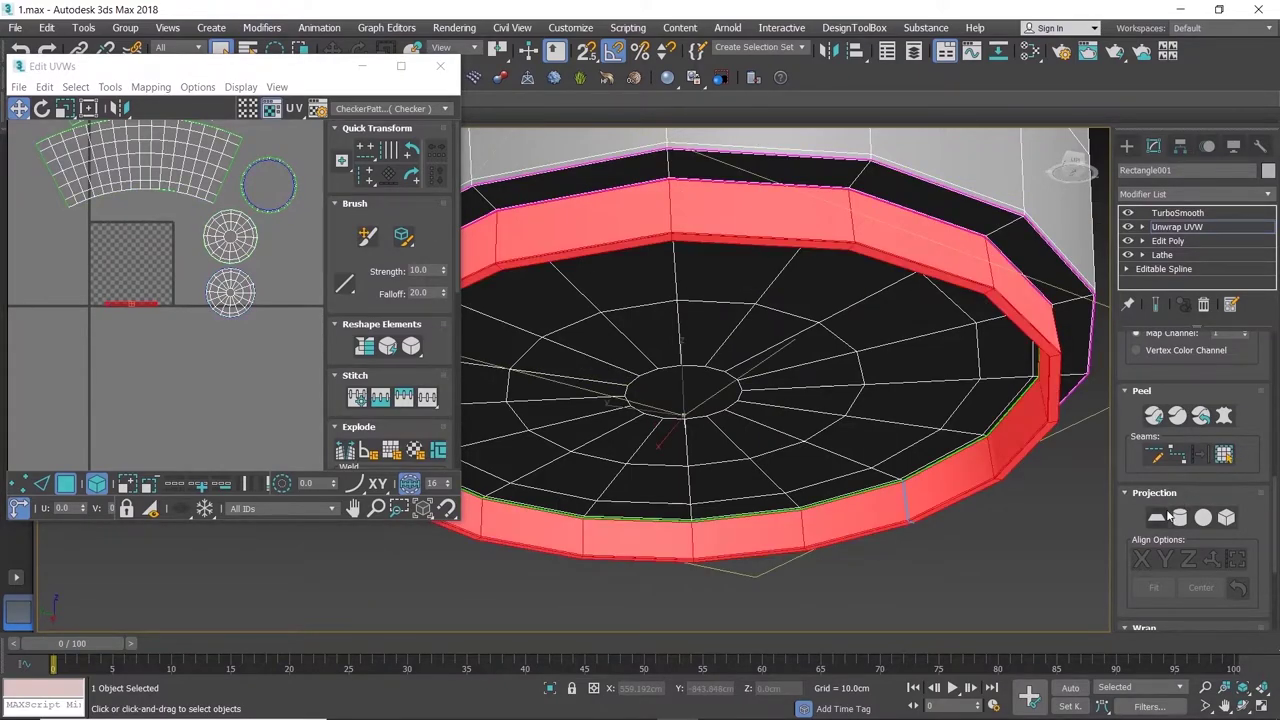
{"action": "left_click", "coordinate": [1224, 416]}
{"action": "left_click", "coordinate": [600, 198]}
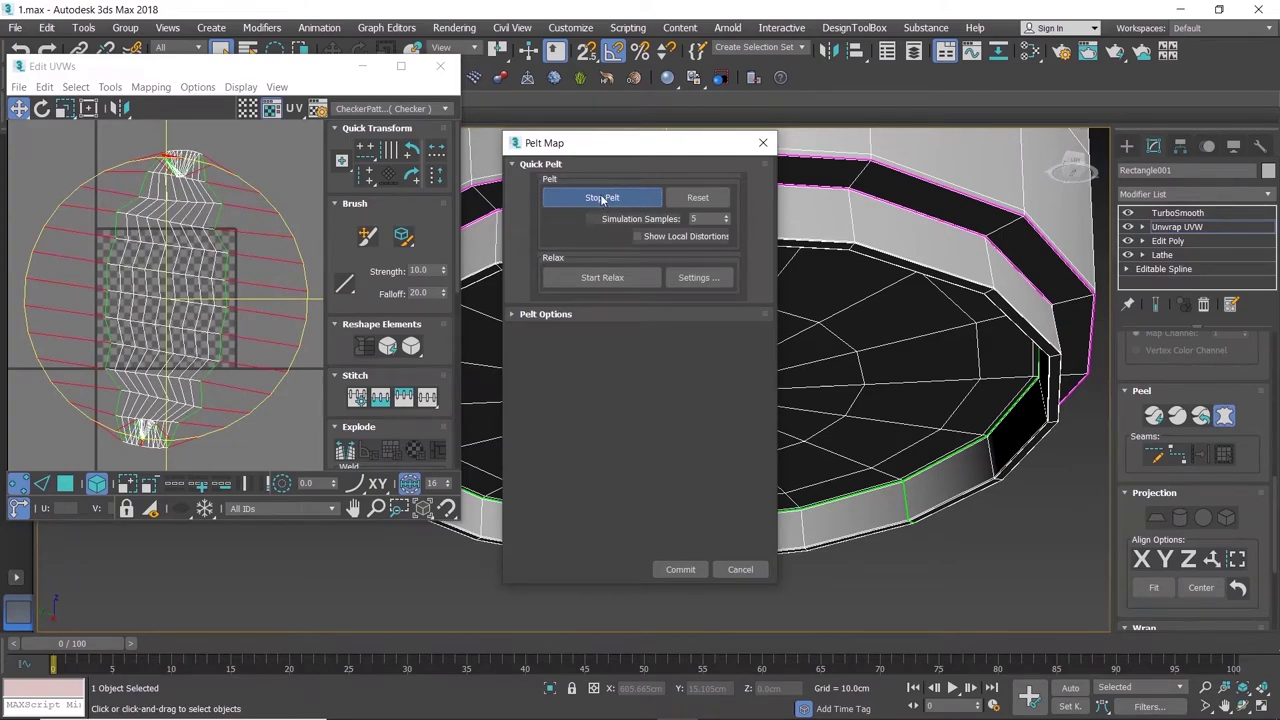
- Stop the pelt, run and stop a relax pass, then commit the lower band's pelt map
{"action": "left_click", "coordinate": [603, 198]}
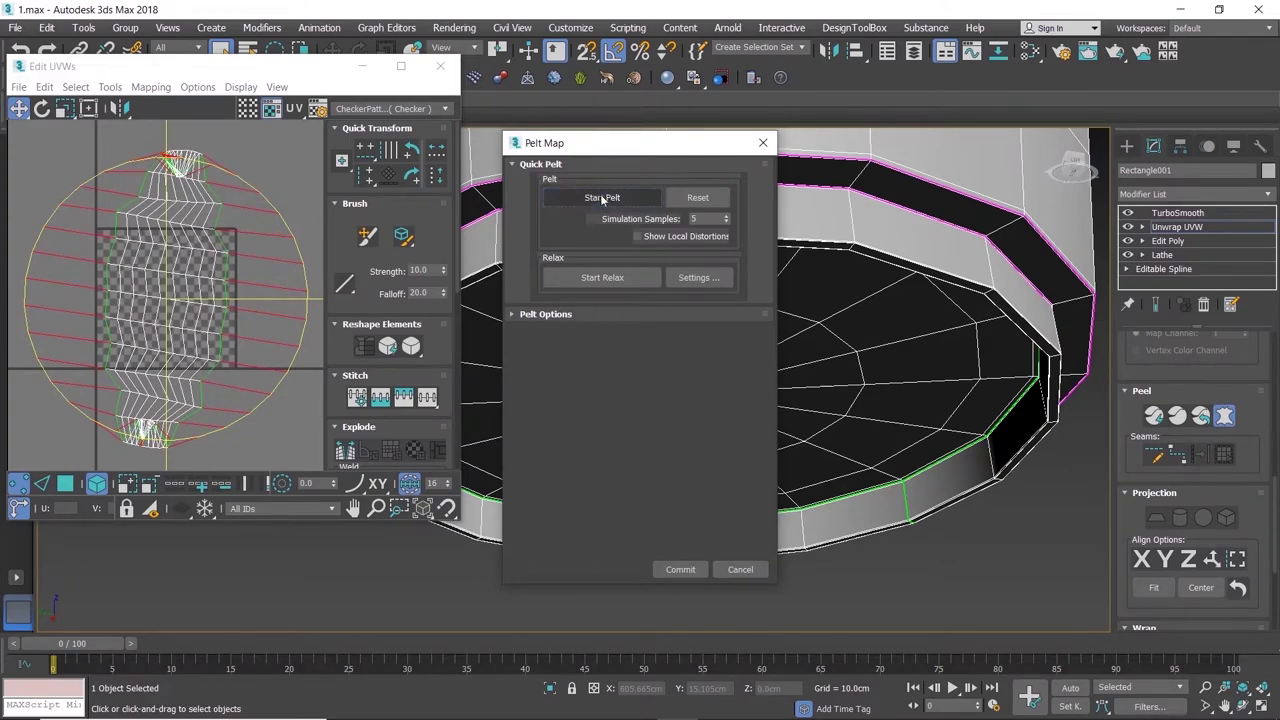
{"action": "left_click", "coordinate": [612, 277]}
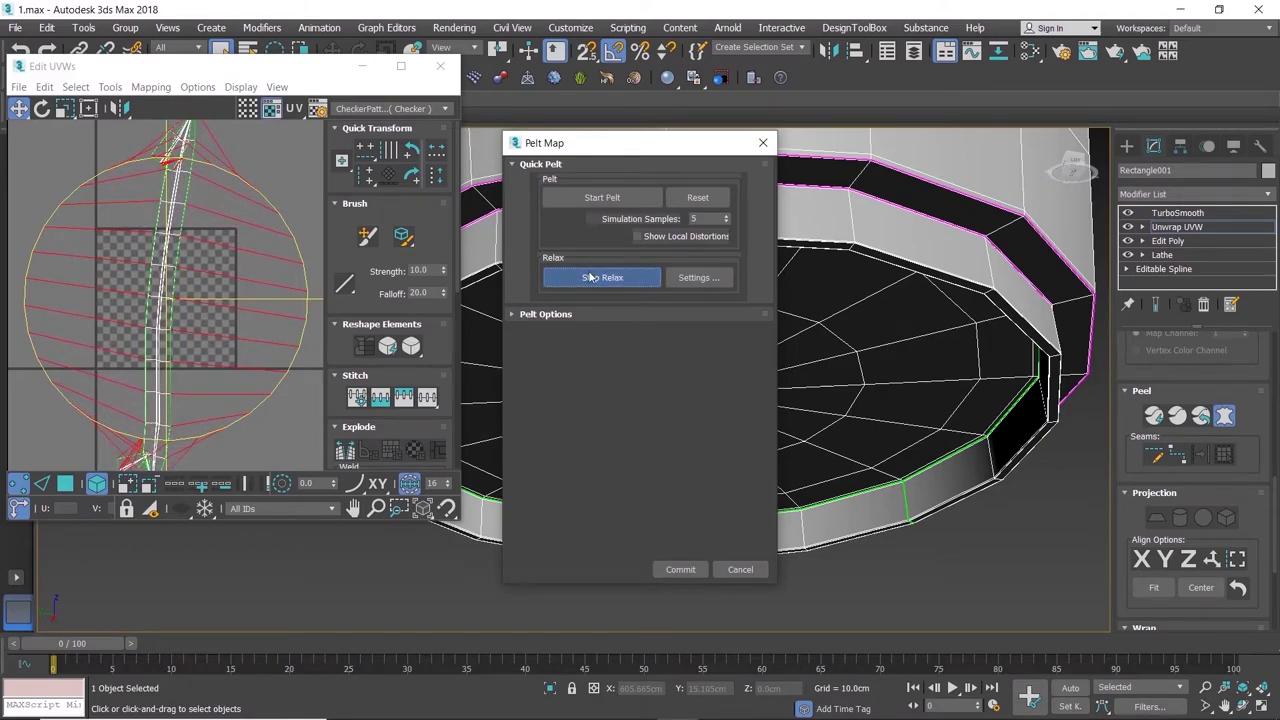
{"action": "left_click", "coordinate": [602, 277]}
{"action": "left_click", "coordinate": [681, 569]}
- Enlarge the UV editor and rotate the new strip by -90 degrees
{"action": "left_click", "coordinate": [401, 66]}
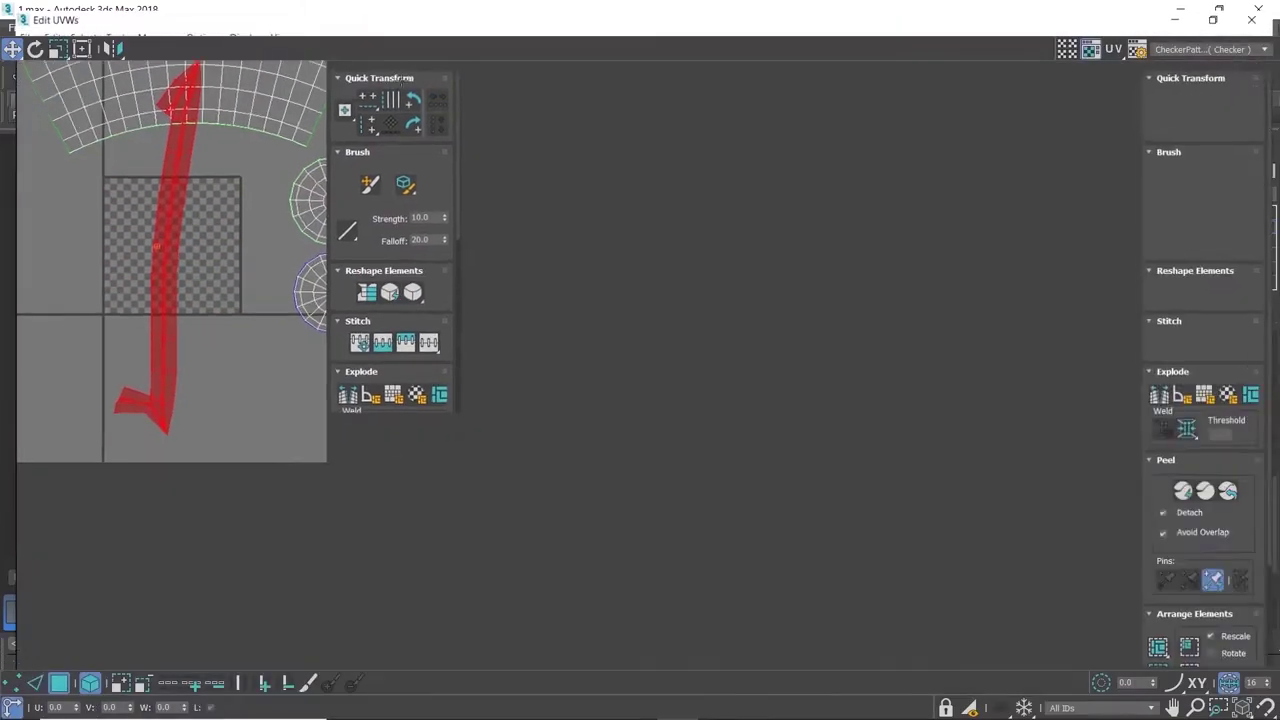
{"action": "scroll", "coordinate": [550, 340], "scroll_direction": "down", "scroll_amount": 2}
{"action": "left_click", "coordinate": [35, 48]}
{"action": "mouse_move", "coordinate": [540, 320]}
{"action": "left_mouse_down"}
{"action": "mouse_move", "coordinate": [586, 341]}
{"action": "mouse_move", "coordinate": [444, 339]}
{"action": "left_mouse_up"}
{"action": "key", "text": "w"}
- Select the new strip's end flap faces and move the flap far to the left
{"action": "left_click", "coordinate": [57, 683]}
{"action": "scroll", "coordinate": [142, 366], "scroll_direction": "up", "scroll_amount": 3}
{"action": "mouse_move", "coordinate": [234, 234]}
{"action": "left_mouse_down"}
{"action": "mouse_move", "coordinate": [351, 308]}
{"action": "mouse_move", "coordinate": [137, 286]}
{"action": "left_mouse_up"}
{"action": "scroll", "coordinate": [300, 300], "scroll_direction": "up", "scroll_amount": 3}
{"action": "left_click", "coordinate": [334, 309]}
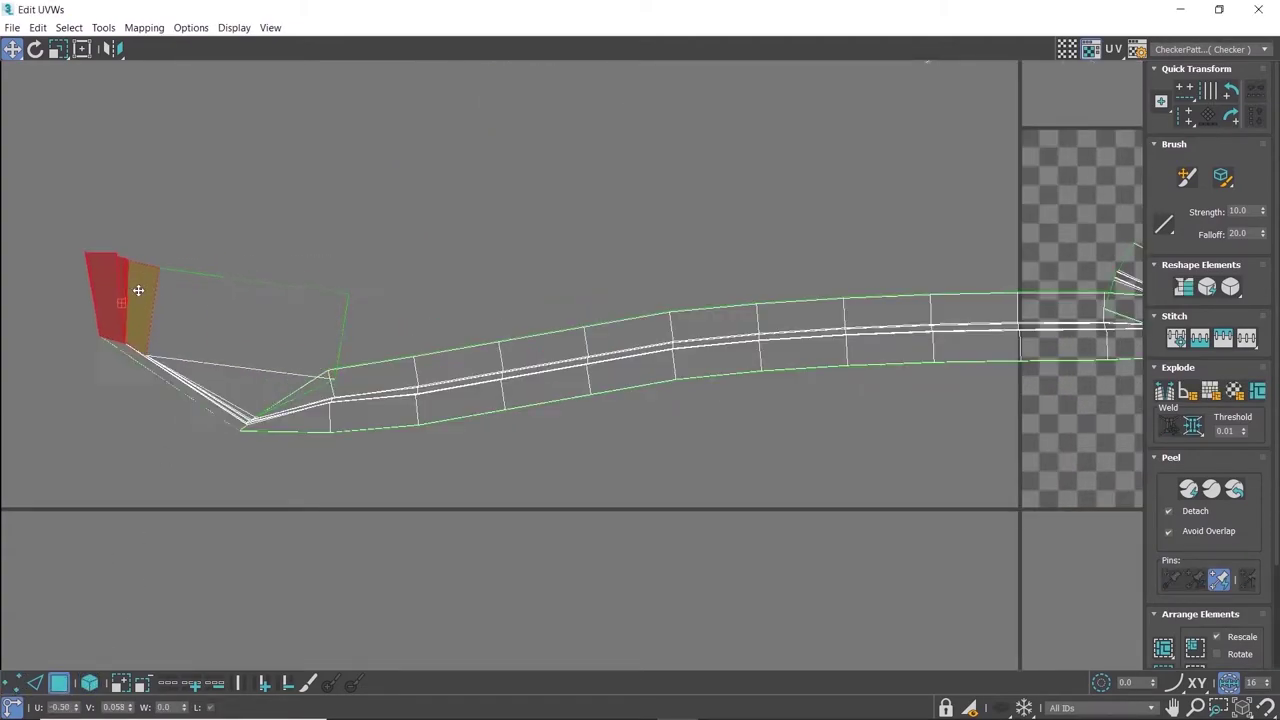
{"action": "key", "text": "ctrl+z"}
{"action": "left_click_drag", "start_coordinate": [186, 249], "coordinate": [389, 324]}
{"action": "left_click_drag", "start_coordinate": [326, 297], "coordinate": [112, 300]}
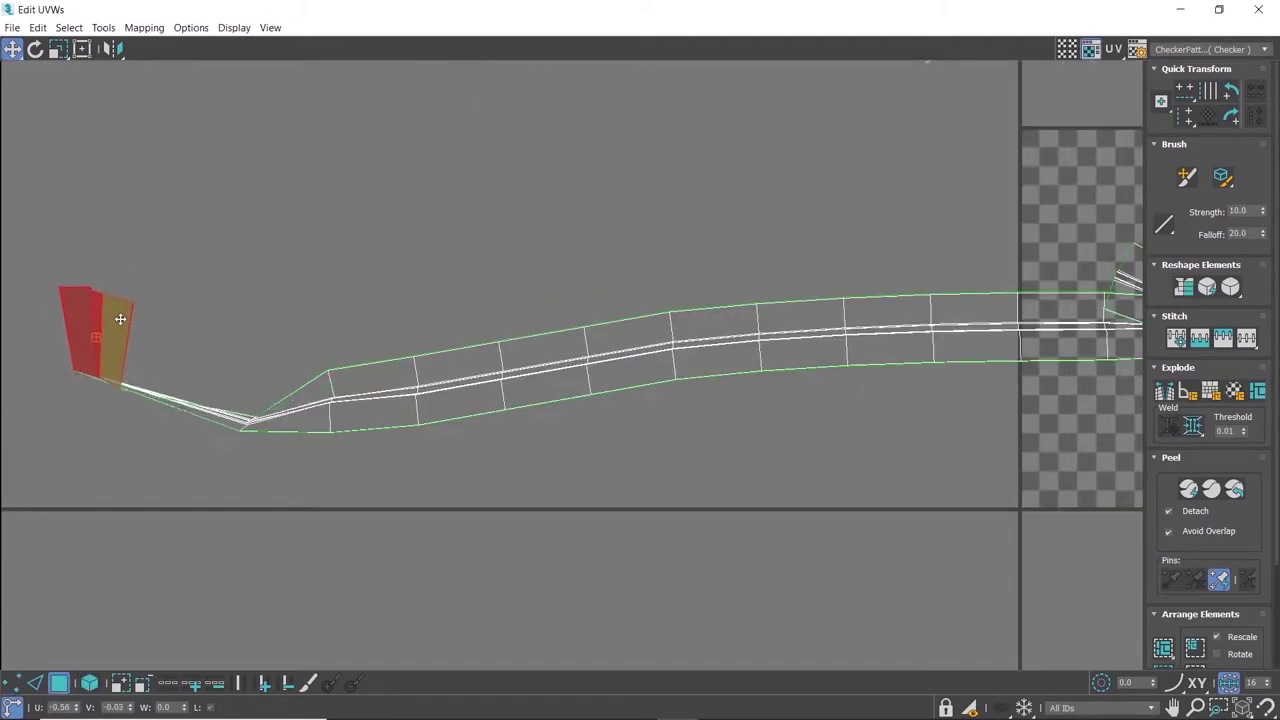
- Move the end triangle onto the strip's lower edge and undo the extra flap move
{"action": "left_click", "coordinate": [307, 396]}
{"action": "left_click_drag", "start_coordinate": [307, 396], "coordinate": [189, 408]}
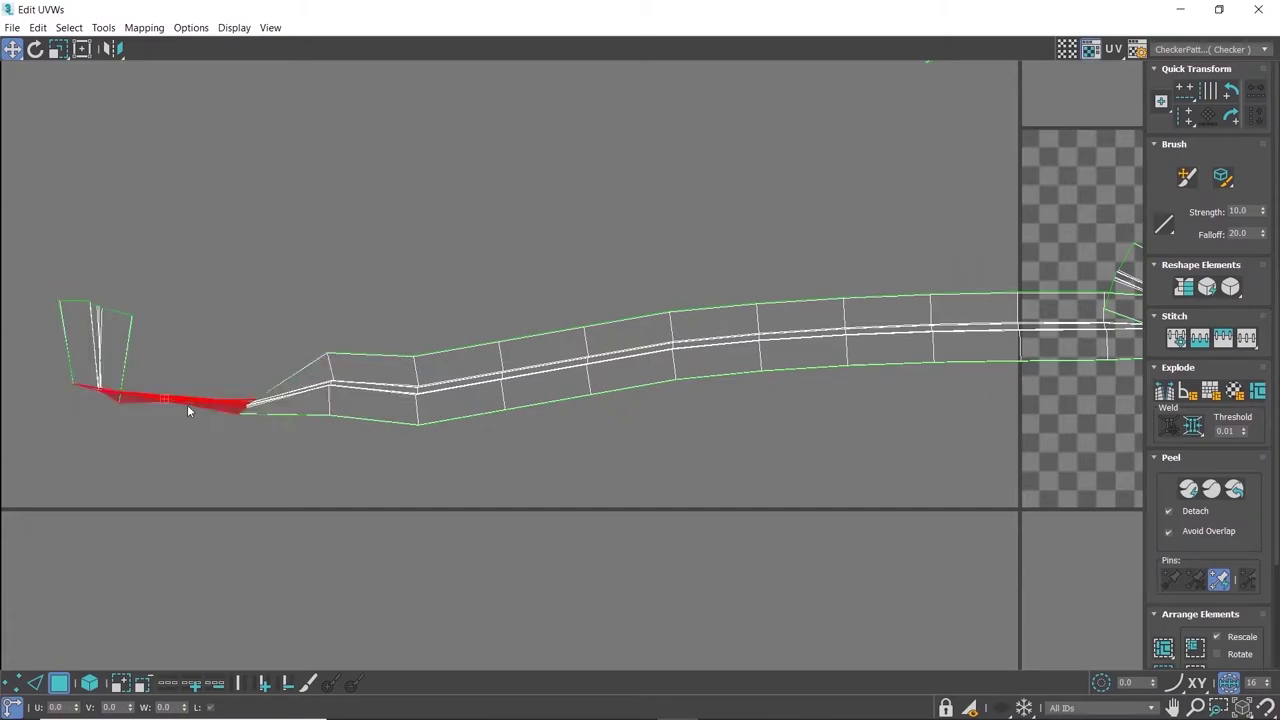
{"action": "mouse_move", "coordinate": [14, 251]}
{"action": "left_mouse_down"}
{"action": "mouse_move", "coordinate": [152, 333]}
{"action": "mouse_move", "coordinate": [66, 361]}
{"action": "left_mouse_up"}
{"action": "key", "text": "ctrl+z"}
{"action": "key", "text": "ctrl+z"}
{"action": "key", "text": "ctrl+z"}
{"action": "scroll", "coordinate": [89, 343], "scroll_direction": "down", "scroll_amount": 3}
{"action": "scroll", "coordinate": [543, 268], "scroll_direction": "up", "scroll_amount": 3}
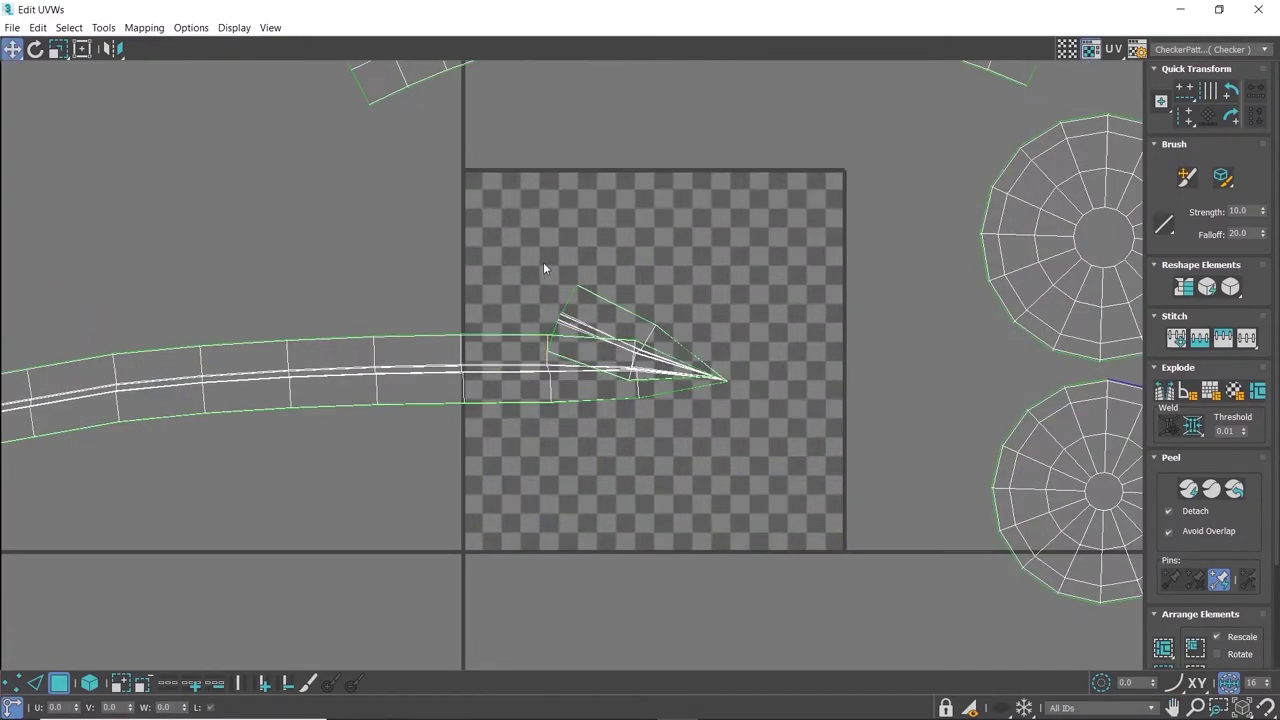
- Select the faces near the strip tip, try shifting them, then clear the selection
{"action": "left_click_drag", "start_coordinate": [605, 327], "coordinate": [606, 329]}
{"action": "scroll", "coordinate": [606, 329], "scroll_direction": "up", "scroll_amount": 2}
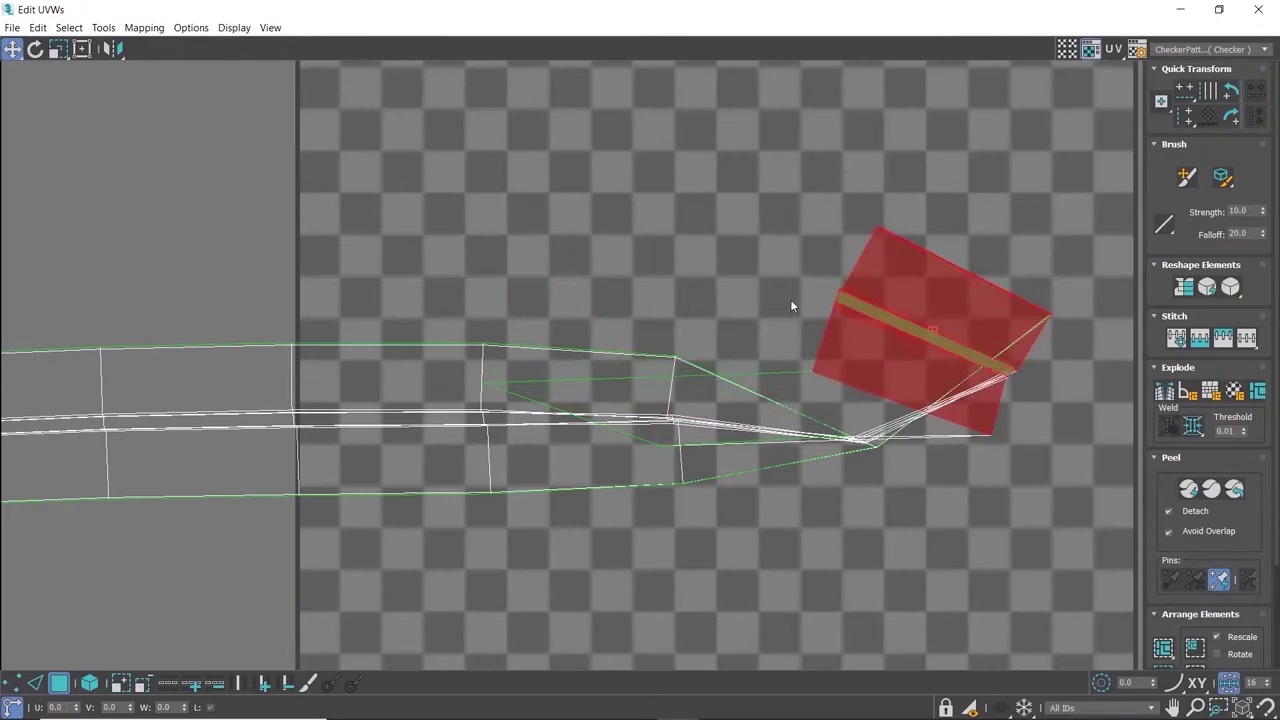
{"action": "left_click_drag", "start_coordinate": [794, 306], "coordinate": [568, 396]}
{"action": "scroll", "coordinate": [540, 306], "scroll_direction": "up", "scroll_amount": 2}
{"action": "scroll", "coordinate": [486, 414], "scroll_direction": "up", "scroll_amount": 3}
{"action": "scroll", "coordinate": [486, 414], "scroll_direction": "down", "scroll_amount": 3}
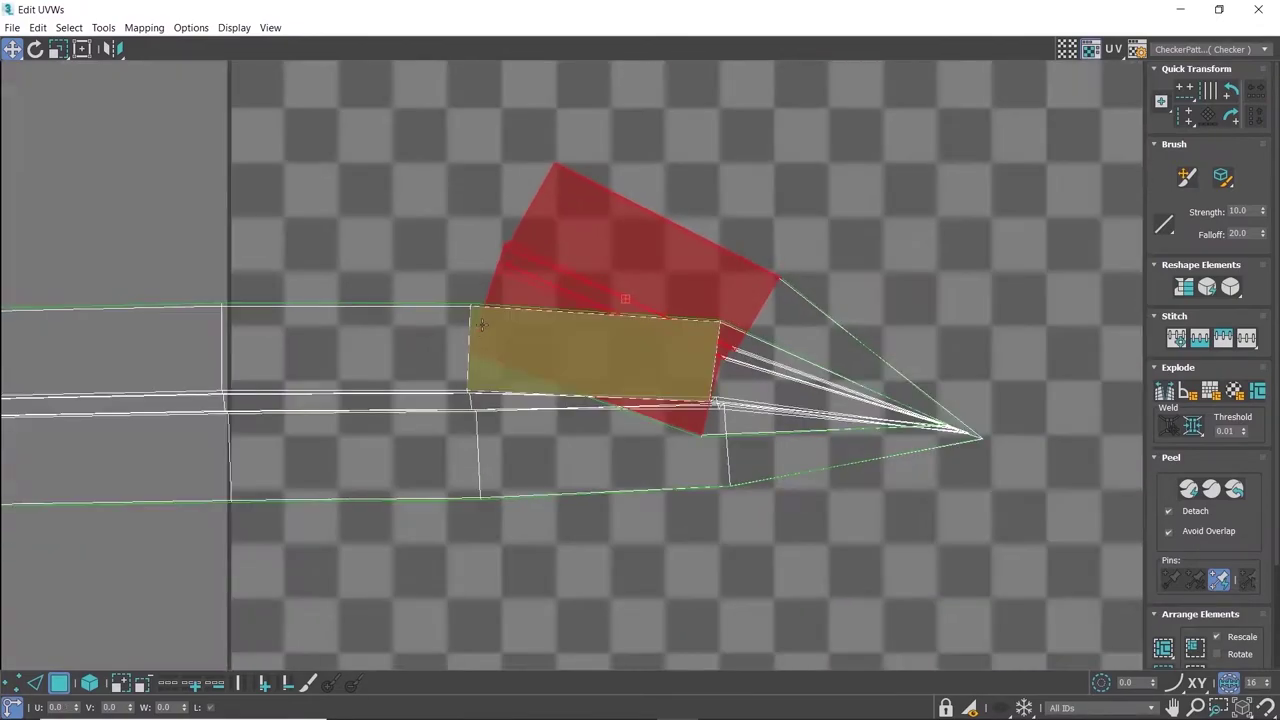
{"action": "mouse_move", "coordinate": [457, 158]}
{"action": "left_mouse_down"}
{"action": "mouse_move", "coordinate": [599, 305]}
{"action": "mouse_move", "coordinate": [548, 528]}
{"action": "left_mouse_up"}
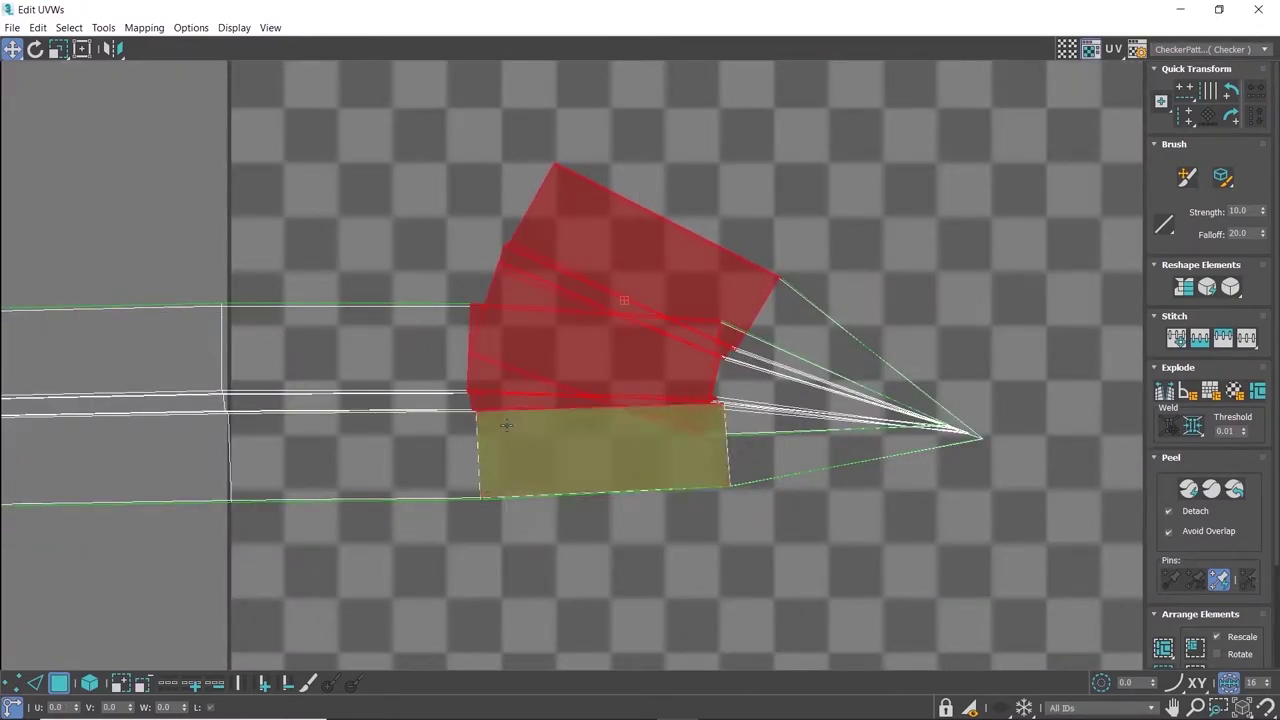
{"action": "mouse_move", "coordinate": [448, 272]}
{"action": "left_mouse_down"}
{"action": "mouse_move", "coordinate": [472, 304]}
{"action": "mouse_move", "coordinate": [469, 400]}
{"action": "left_mouse_up"}
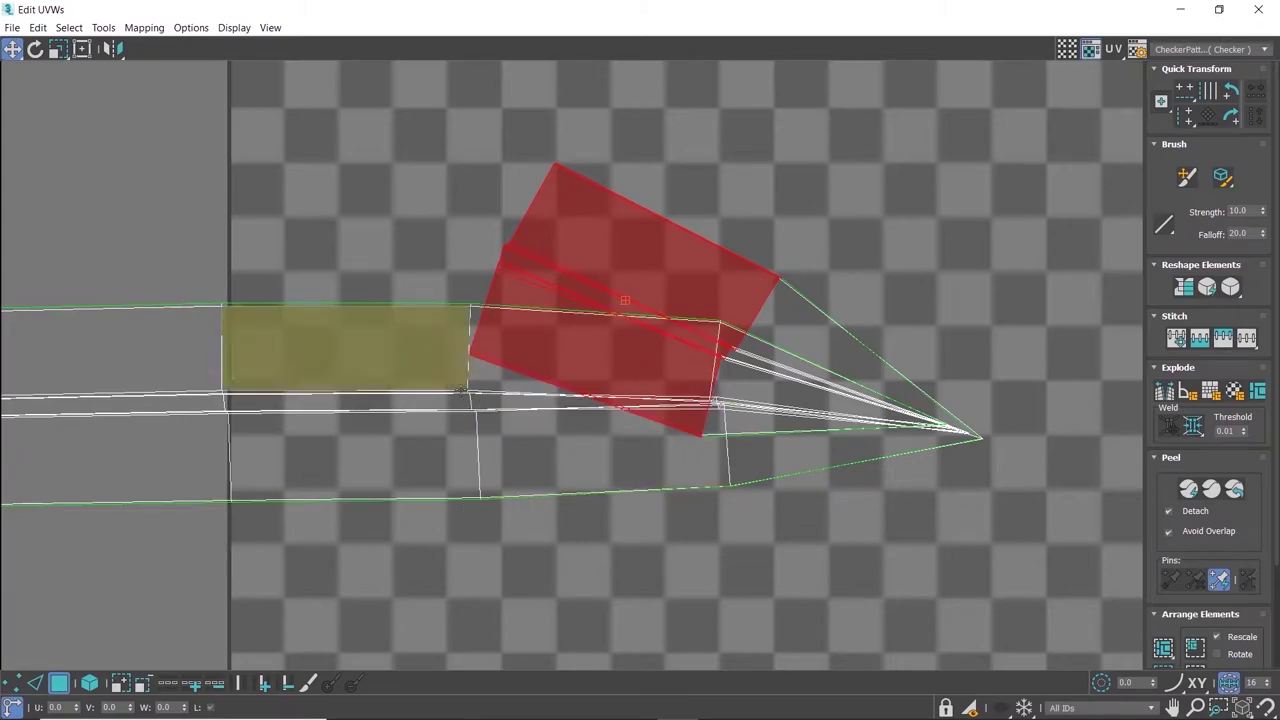
{"action": "mouse_move", "coordinate": [632, 277]}
{"action": "left_mouse_down"}
{"action": "mouse_move", "coordinate": [1017, 301]}
{"action": "mouse_move", "coordinate": [551, 300]}
{"action": "left_mouse_up"}
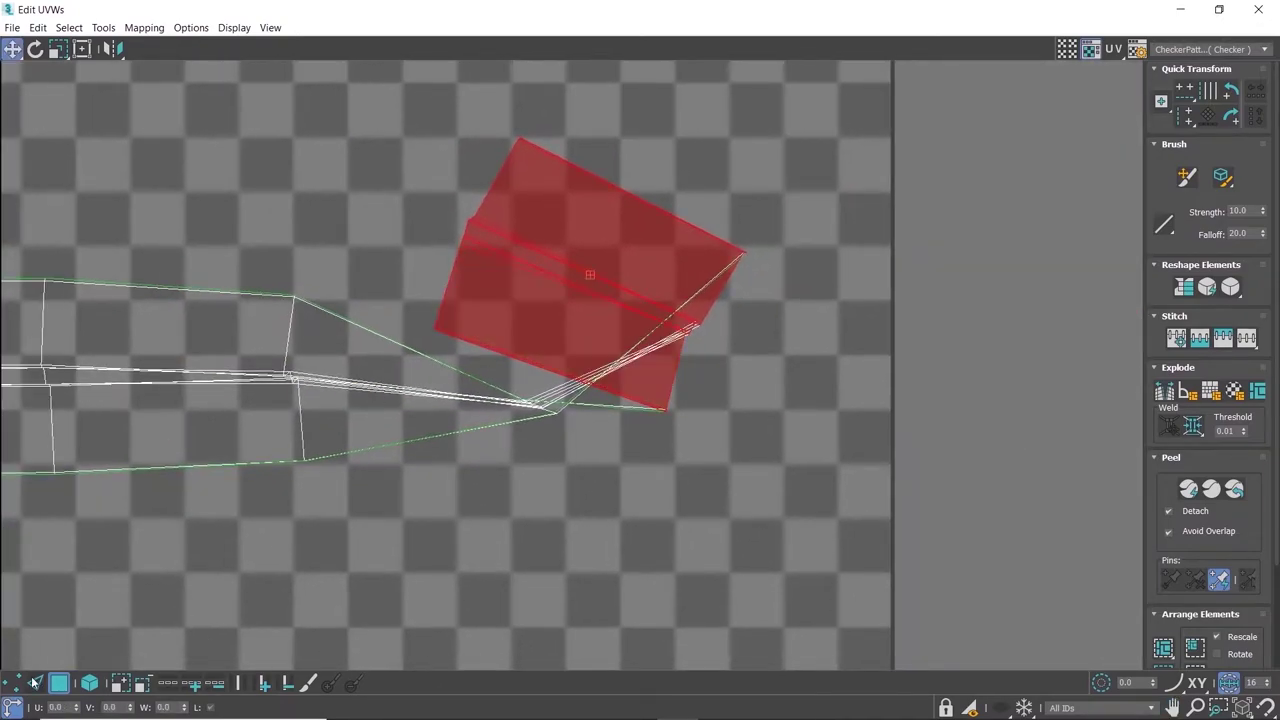
{"action": "left_click", "coordinate": [414, 190]}
- Marquee-select the stray upper vertices and pull them down onto the strip's end
{"action": "left_click_drag", "start_coordinate": [556, 100], "coordinate": [437, 236]}
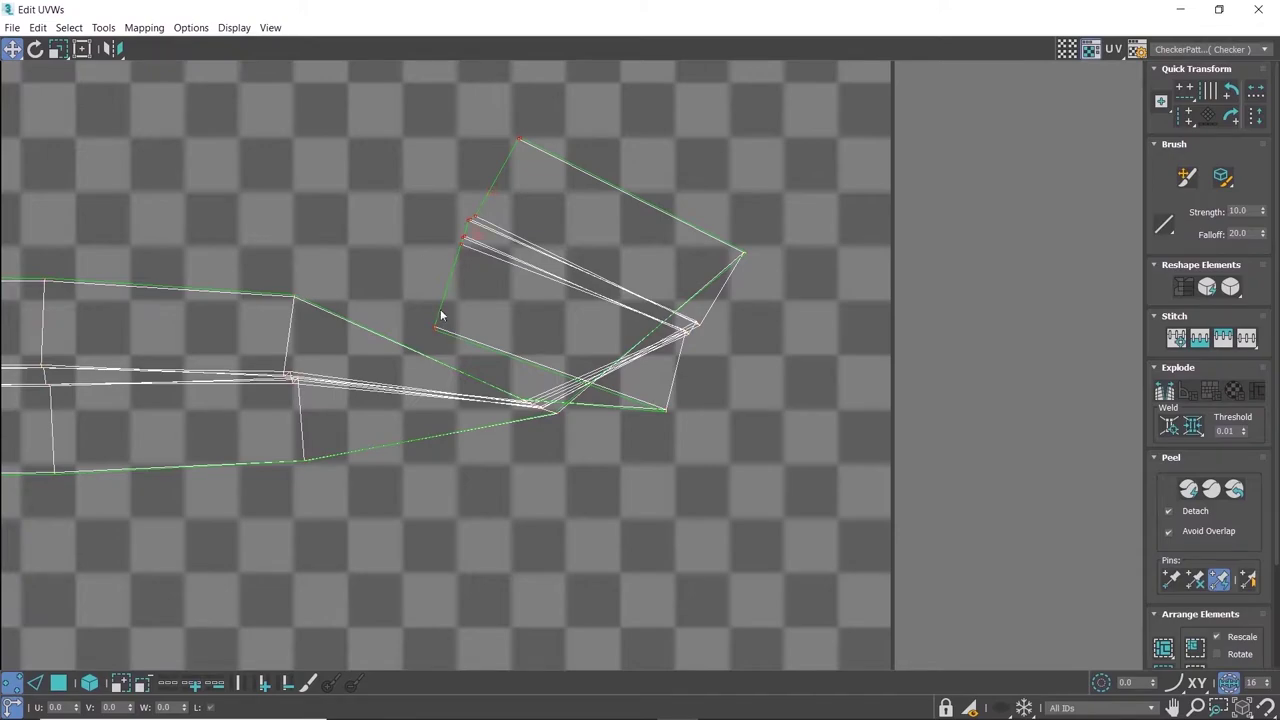
{"action": "left_click_drag", "start_coordinate": [433, 330], "coordinate": [814, 394]}
{"action": "scroll", "coordinate": [814, 394], "scroll_direction": "down", "scroll_amount": 3}
{"action": "middle_click_drag", "start_coordinate": [40, 250], "coordinate": [408, 243]}
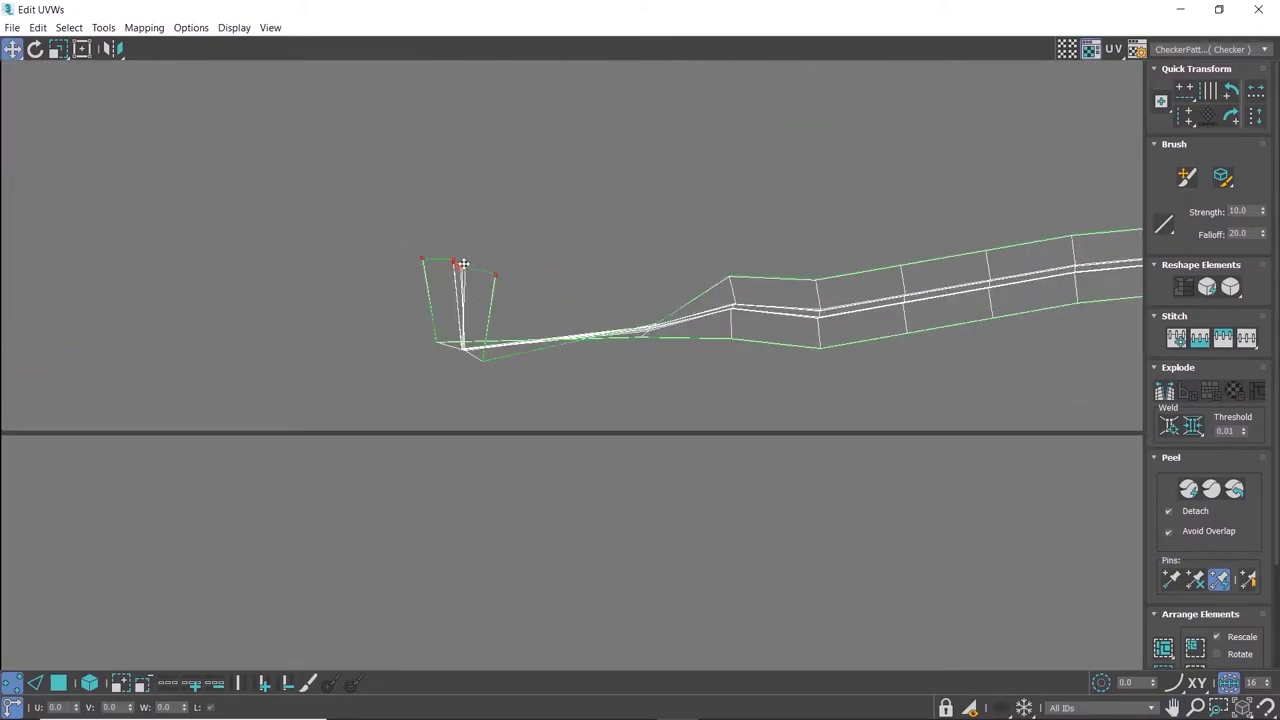
{"action": "left_click_drag", "start_coordinate": [463, 263], "coordinate": [381, 324]}
{"action": "scroll", "coordinate": [460, 285], "scroll_direction": "down", "scroll_amount": 2}
{"action": "middle_click_drag", "start_coordinate": [460, 285], "coordinate": [397, 312]}
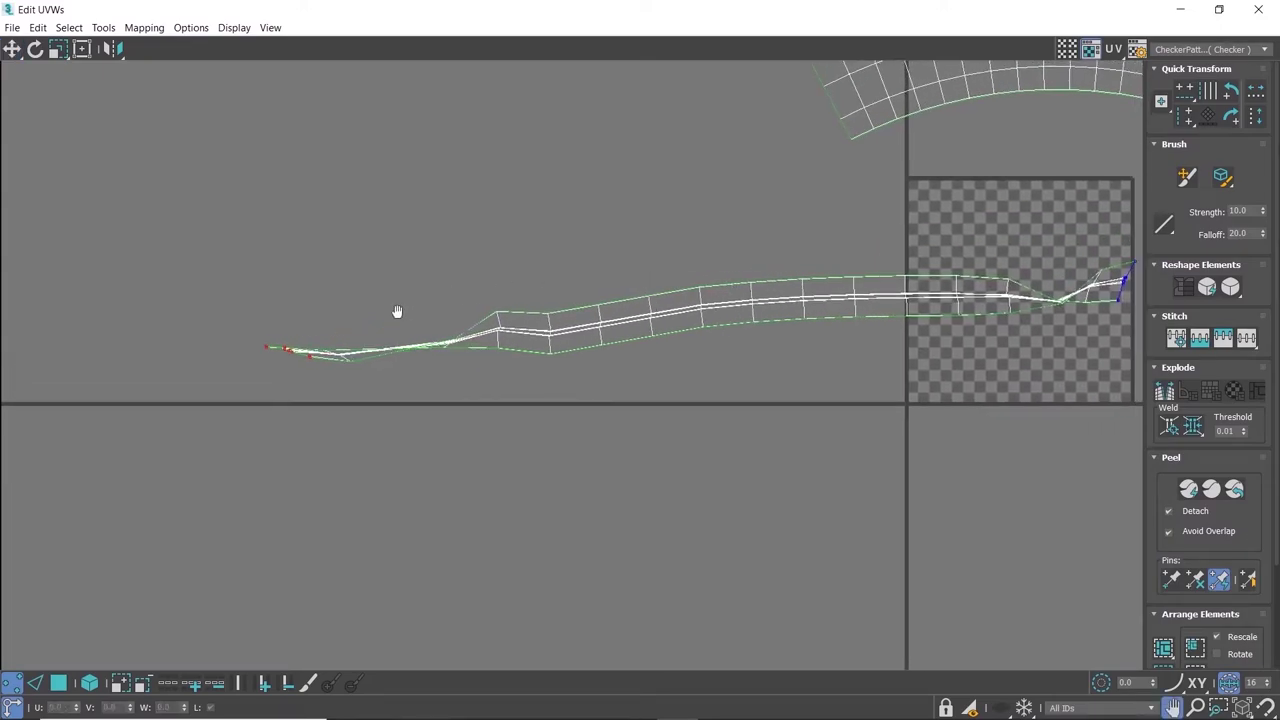
{"action": "scroll", "coordinate": [397, 312], "scroll_direction": "down", "scroll_amount": 2}
{"action": "scroll", "coordinate": [397, 312], "scroll_direction": "up", "scroll_amount": 3}
{"action": "left_click", "coordinate": [89, 683]}
- Select the cup-wall strip and run the Relax tool on it twice
{"action": "left_click", "coordinate": [600, 325]}
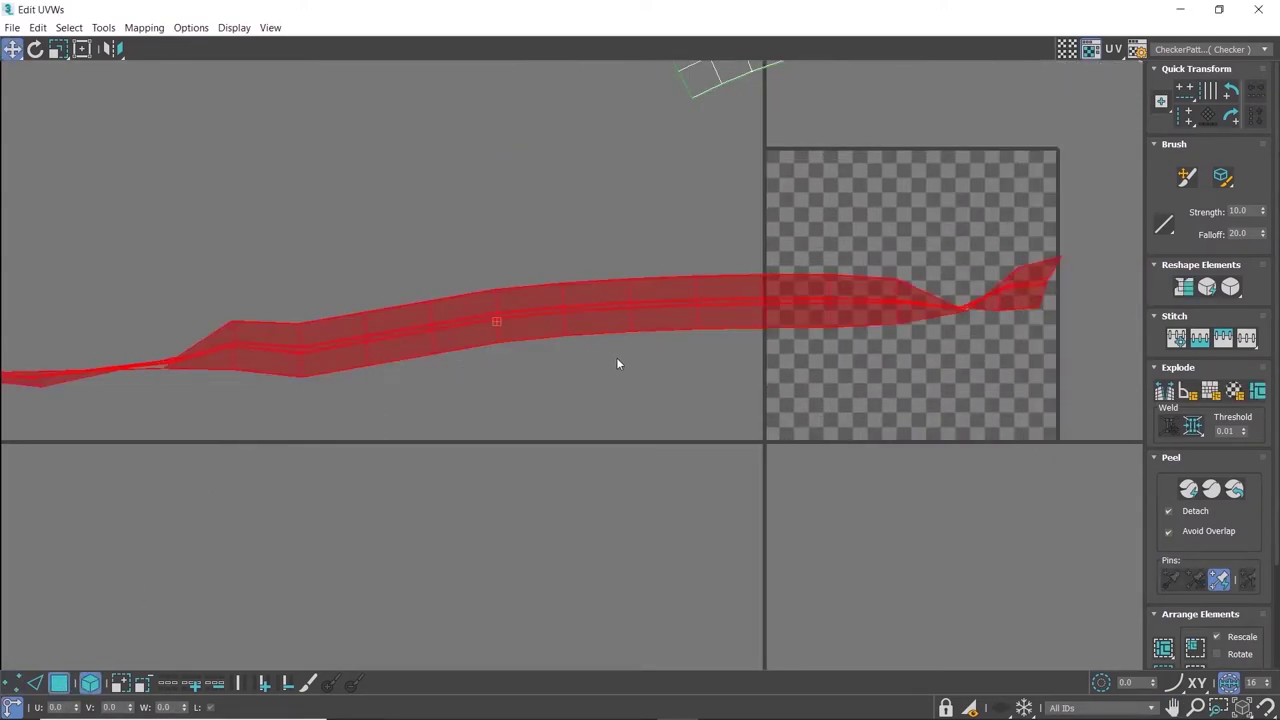
{"action": "scroll", "coordinate": [617, 363], "scroll_direction": "down", "scroll_amount": 2}
{"action": "left_click_drag", "start_coordinate": [1230, 287], "coordinate": [1237, 305]}
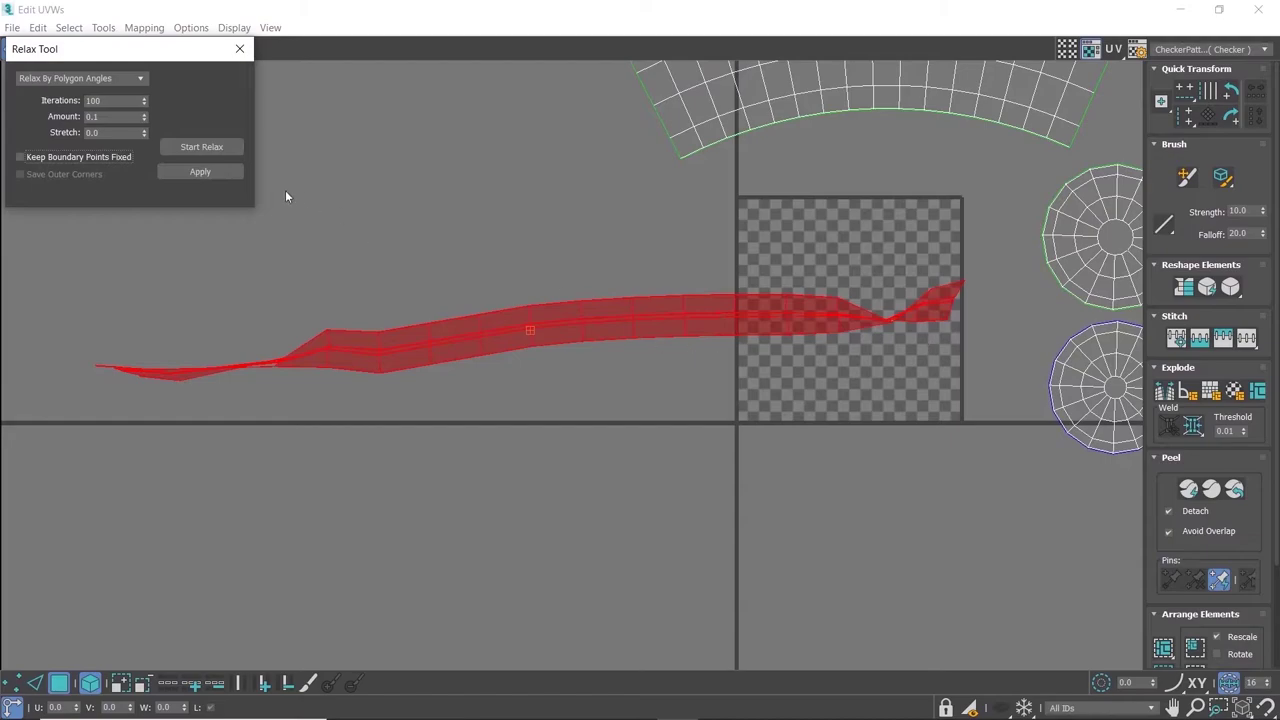
{"action": "left_click", "coordinate": [226, 148]}
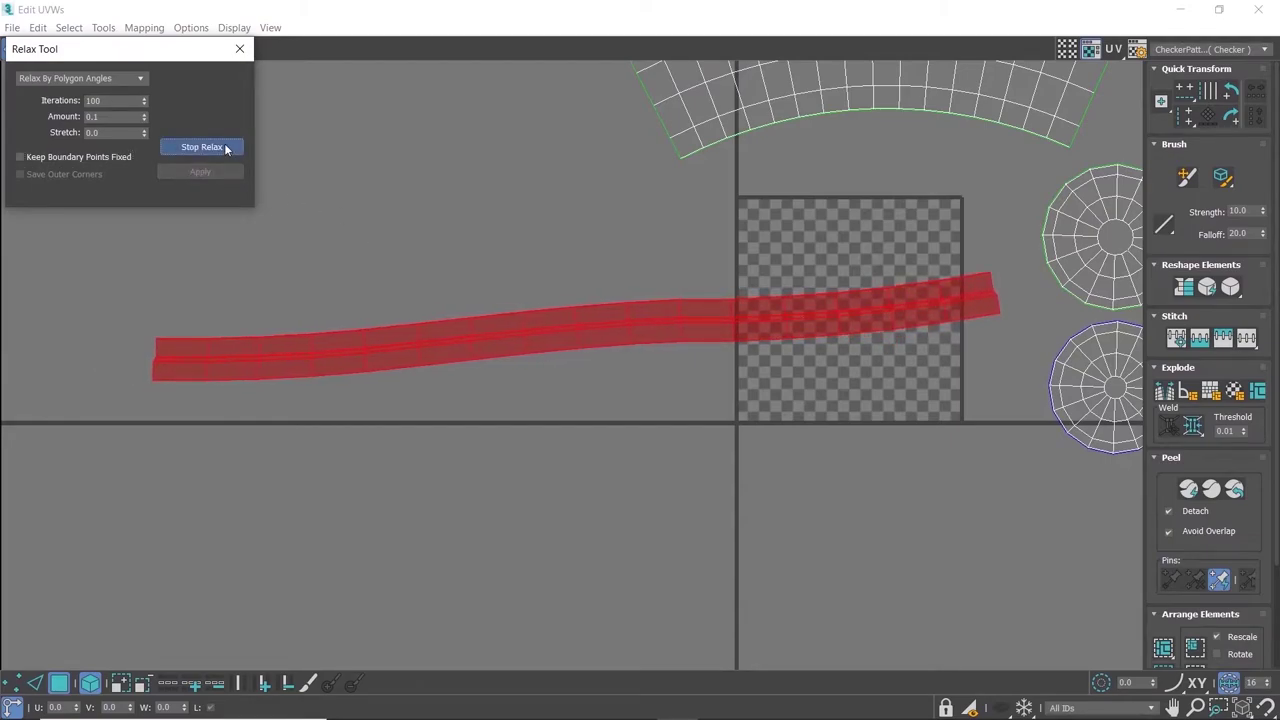
{"action": "left_click", "coordinate": [226, 148]}
{"action": "left_click", "coordinate": [216, 148]}
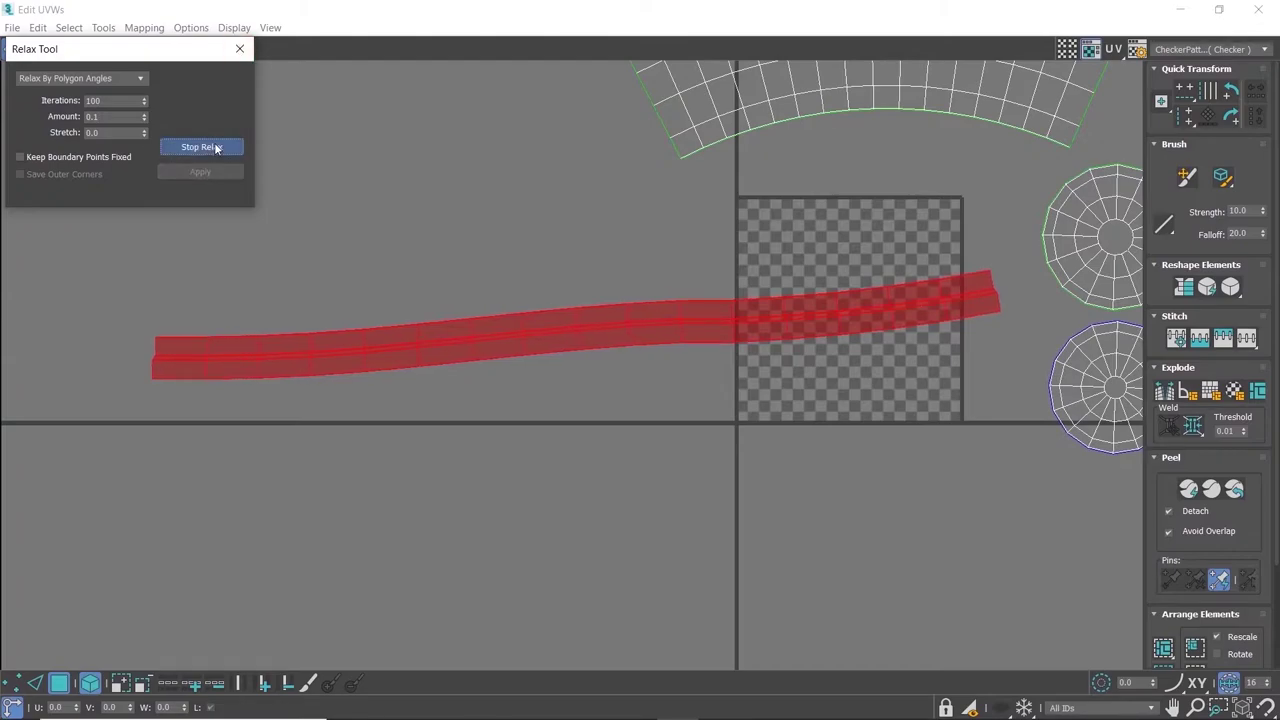
{"action": "left_click", "coordinate": [216, 148]}
{"action": "left_click", "coordinate": [239, 48]}
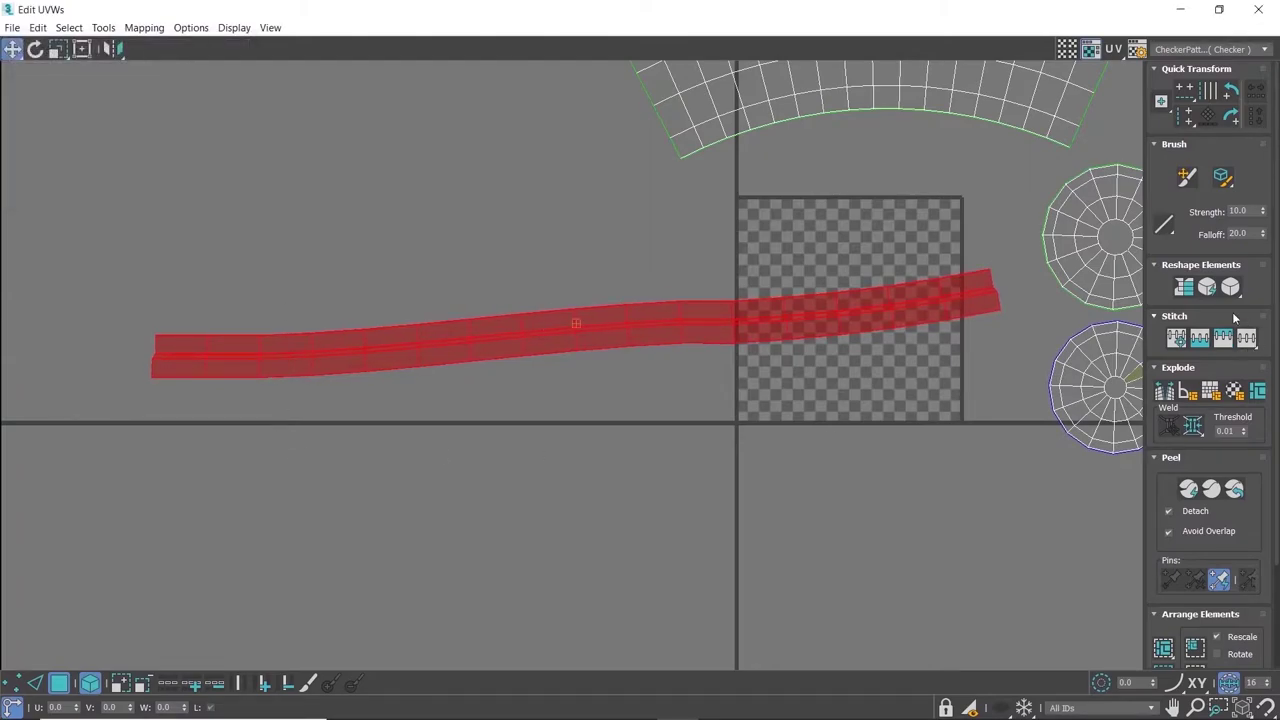
- Straighten the strip into a horizontal band and relax it twice more
{"action": "left_click", "coordinate": [1188, 290]}
{"action": "left_click", "coordinate": [1232, 316]}
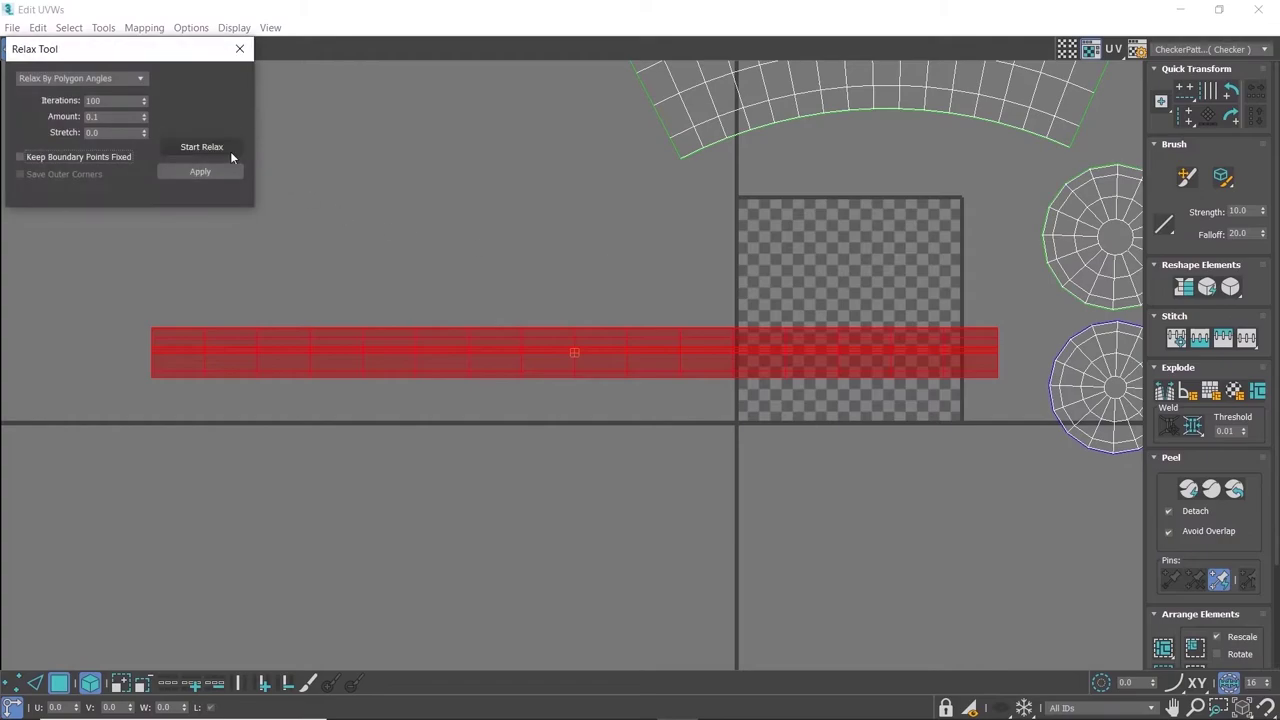
{"action": "left_click", "coordinate": [228, 150]}
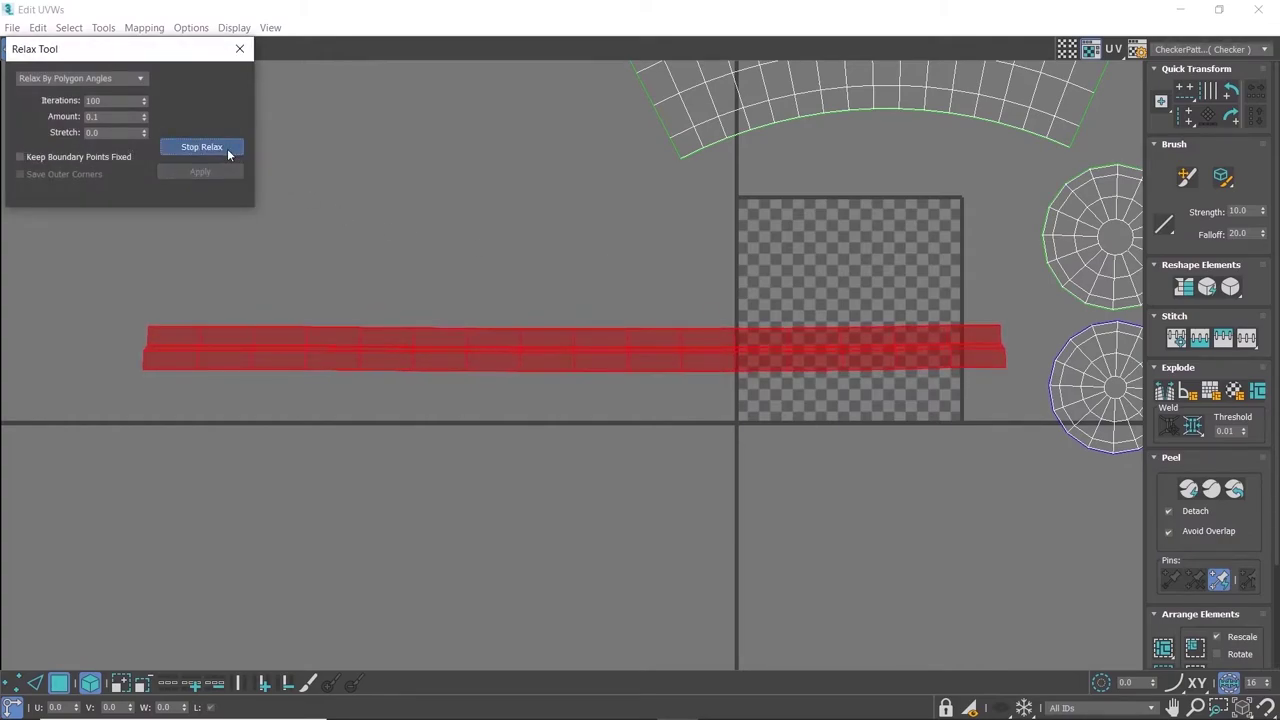
{"action": "left_click", "coordinate": [228, 150]}
{"action": "left_click", "coordinate": [240, 48]}
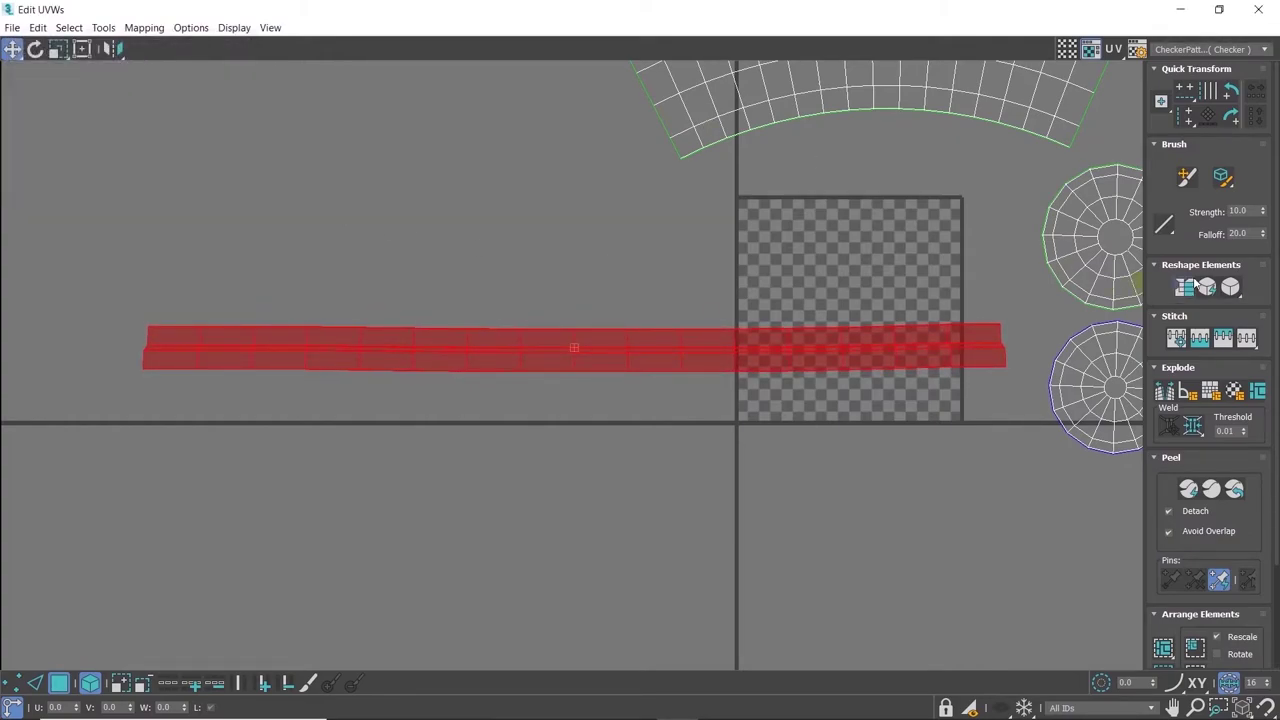
{"action": "left_click", "coordinate": [1230, 289]}
{"action": "left_click", "coordinate": [220, 148]}
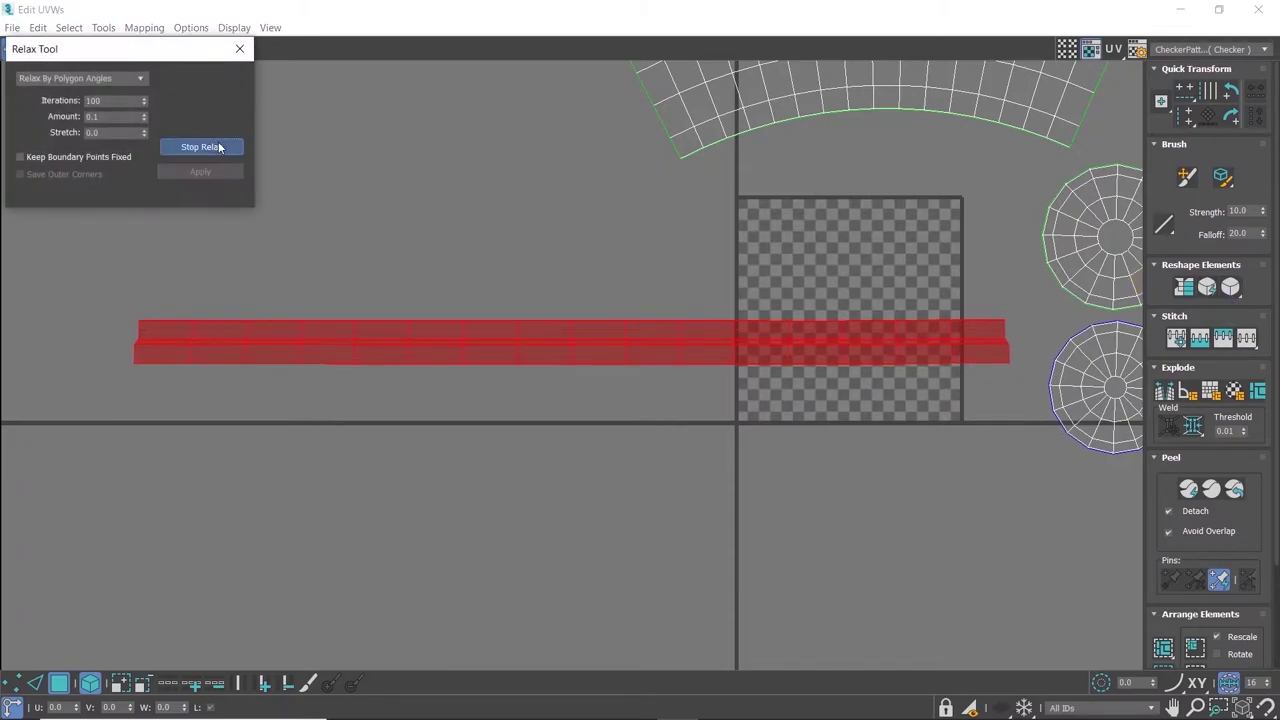
{"action": "left_click", "coordinate": [220, 148]}
{"action": "left_click", "coordinate": [240, 48]}
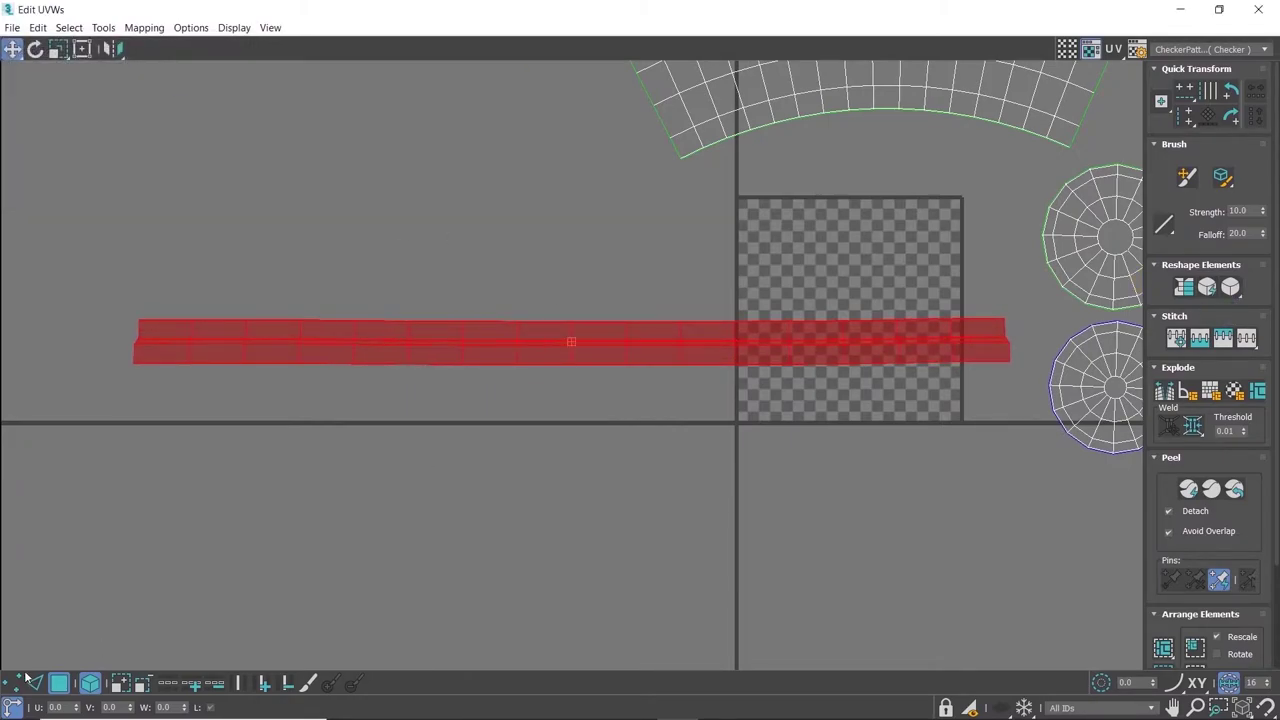
{"action": "left_click", "coordinate": [34, 683]}
{"action": "scroll", "coordinate": [1022, 314], "scroll_direction": "up", "scroll_amount": 2}
- Select the strip's top and middle edges and drag the selected edge down into line
{"action": "scroll", "coordinate": [1022, 318], "scroll_direction": "up", "scroll_amount": 3}
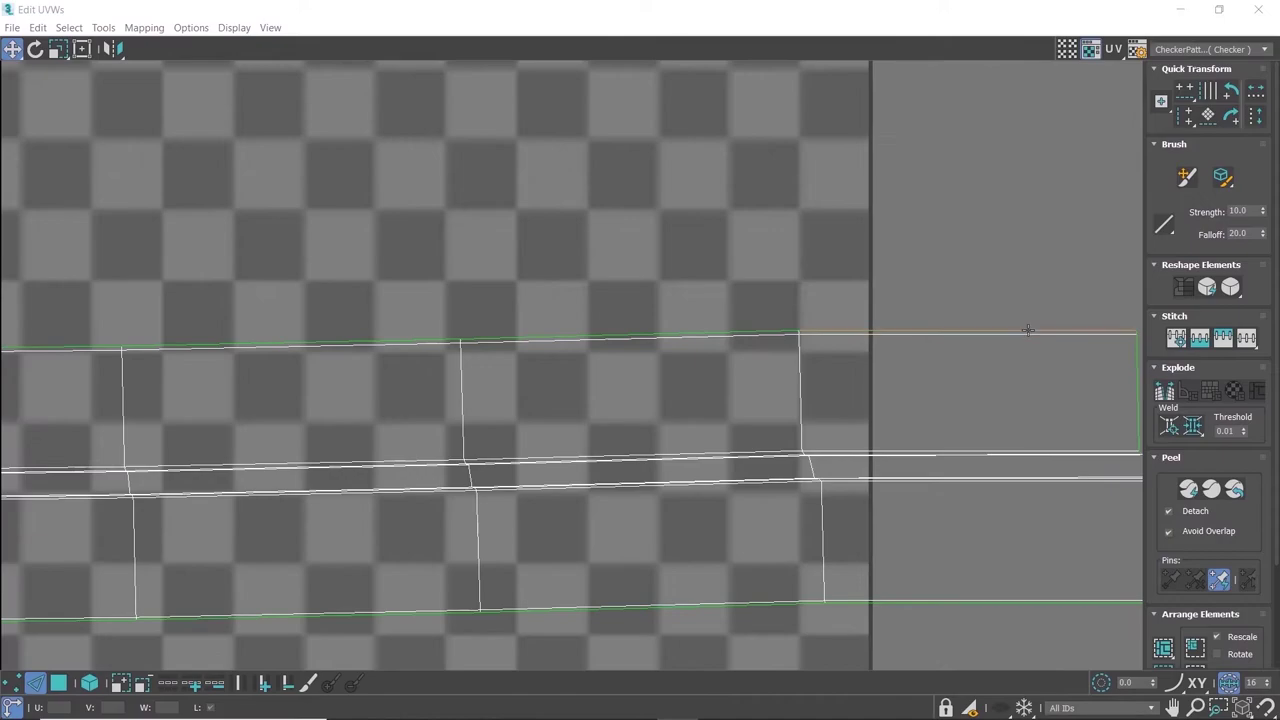
{"action": "left_click", "coordinate": [1030, 332]}
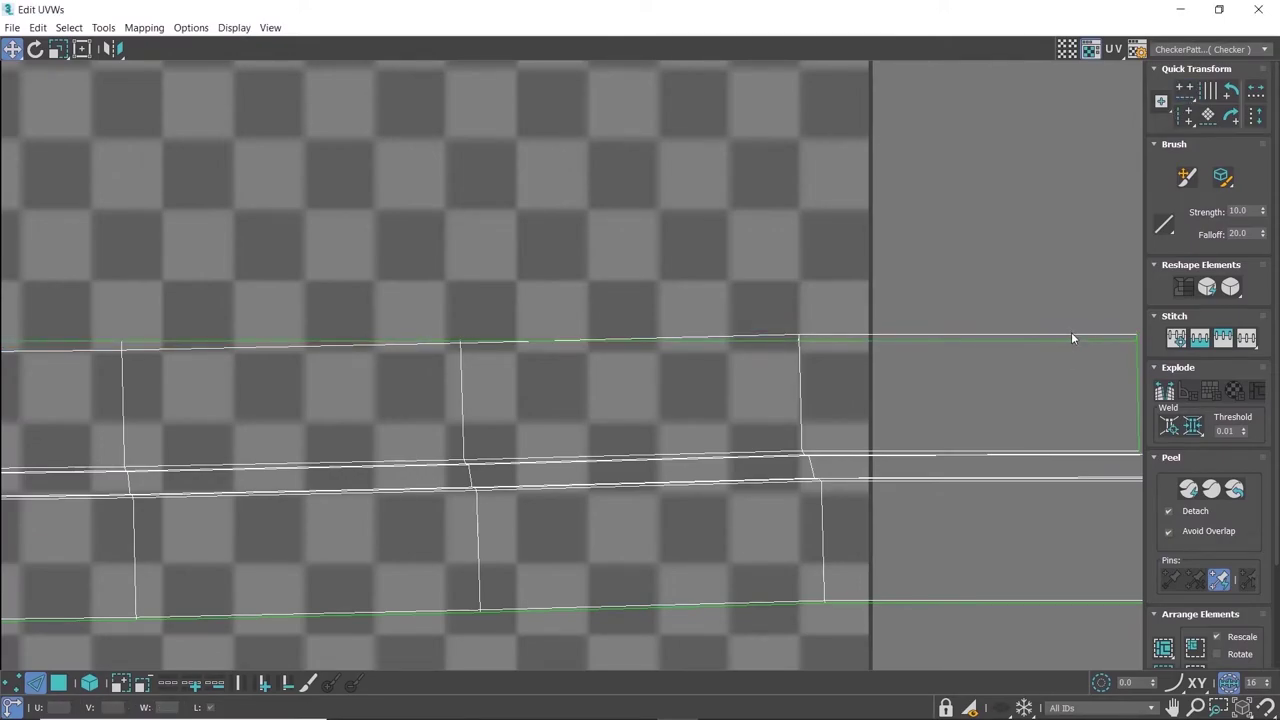
{"action": "middle_click_drag", "start_coordinate": [997, 400], "coordinate": [933, 332]}
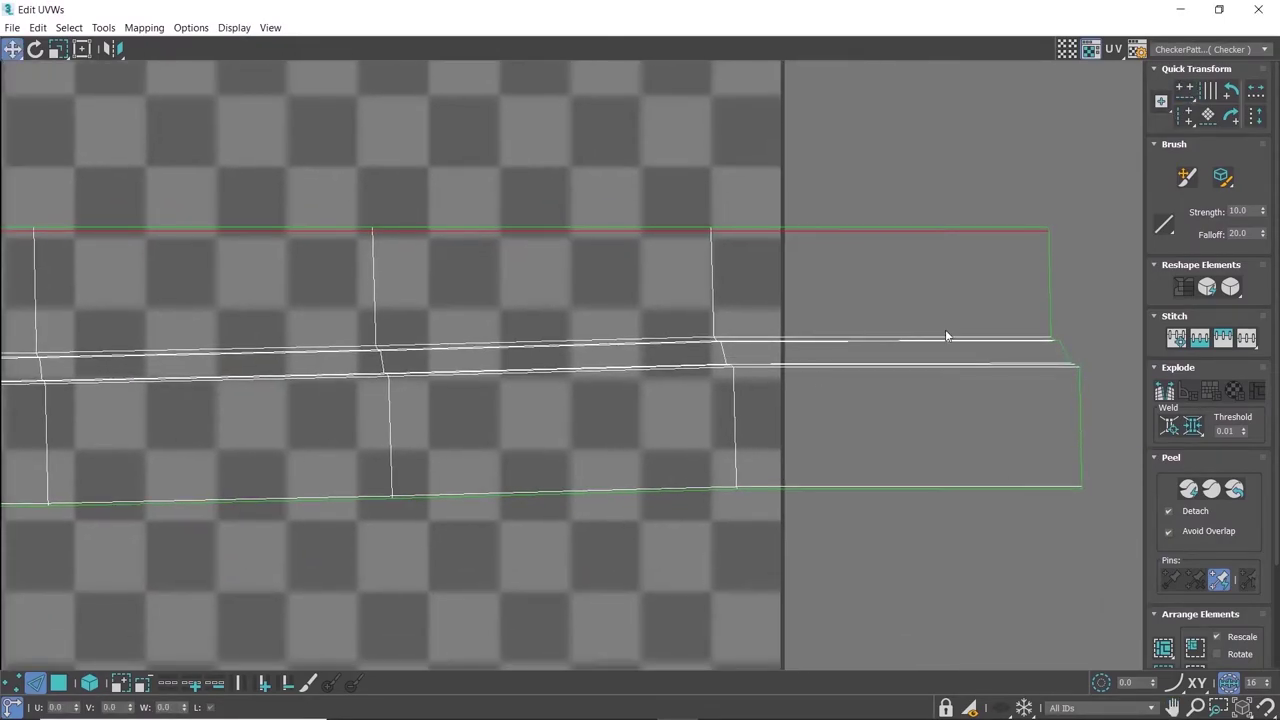
{"action": "left_click", "coordinate": [943, 335]}
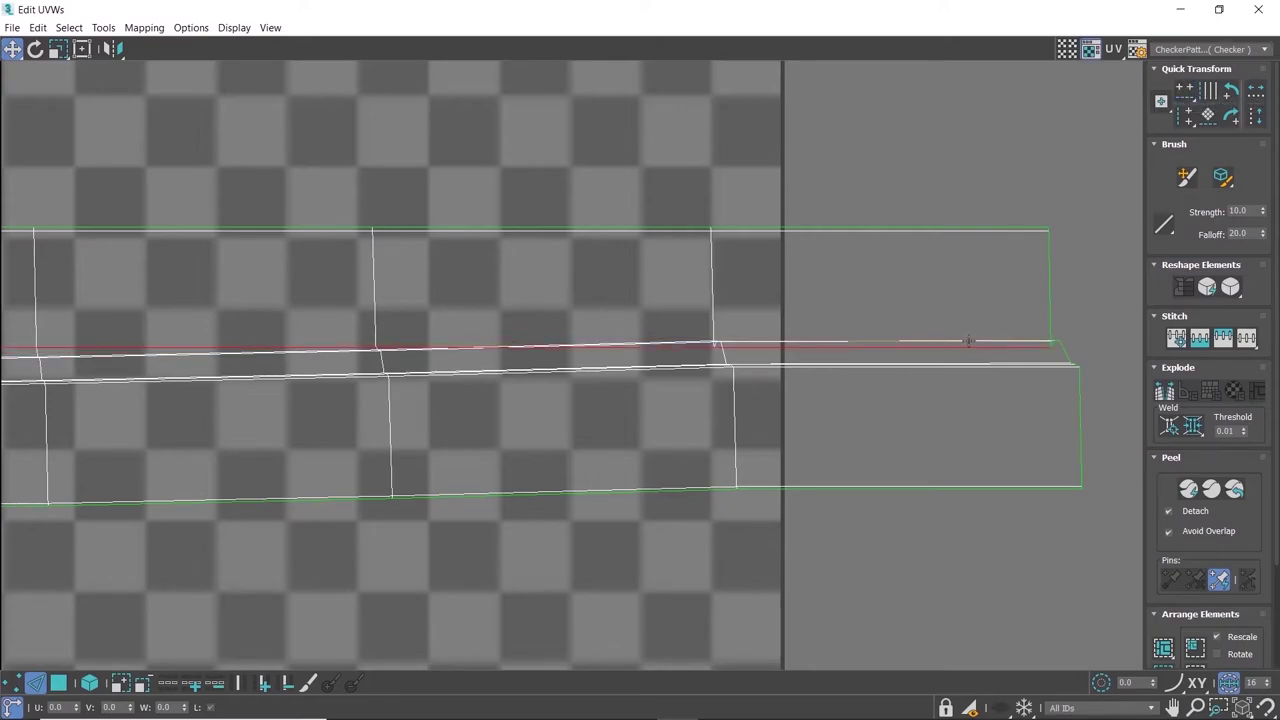
{"action": "scroll", "coordinate": [970, 340], "scroll_direction": "up", "scroll_amount": 3}
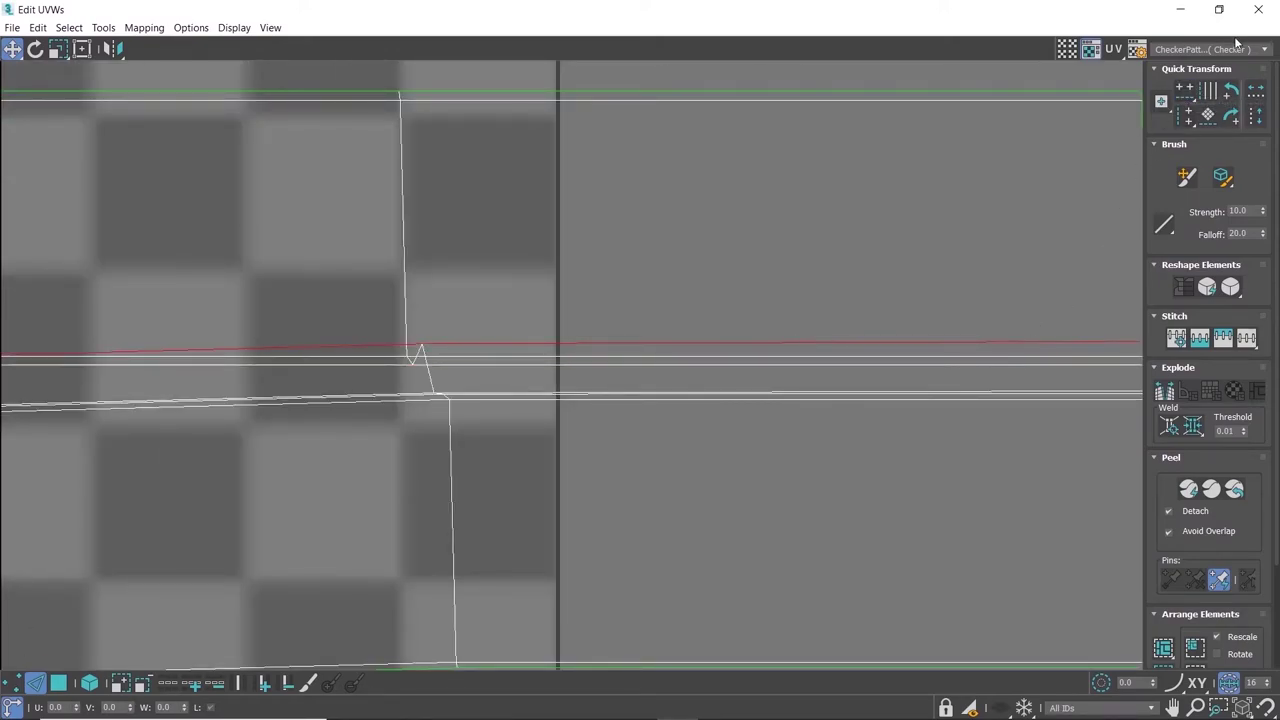
{"action": "middle_click_drag", "start_coordinate": [1035, 347], "coordinate": [923, 299]}
{"action": "scroll", "coordinate": [1068, 316], "scroll_direction": "up", "scroll_amount": 1}
{"action": "left_click_drag", "start_coordinate": [965, 320], "coordinate": [1068, 316]}
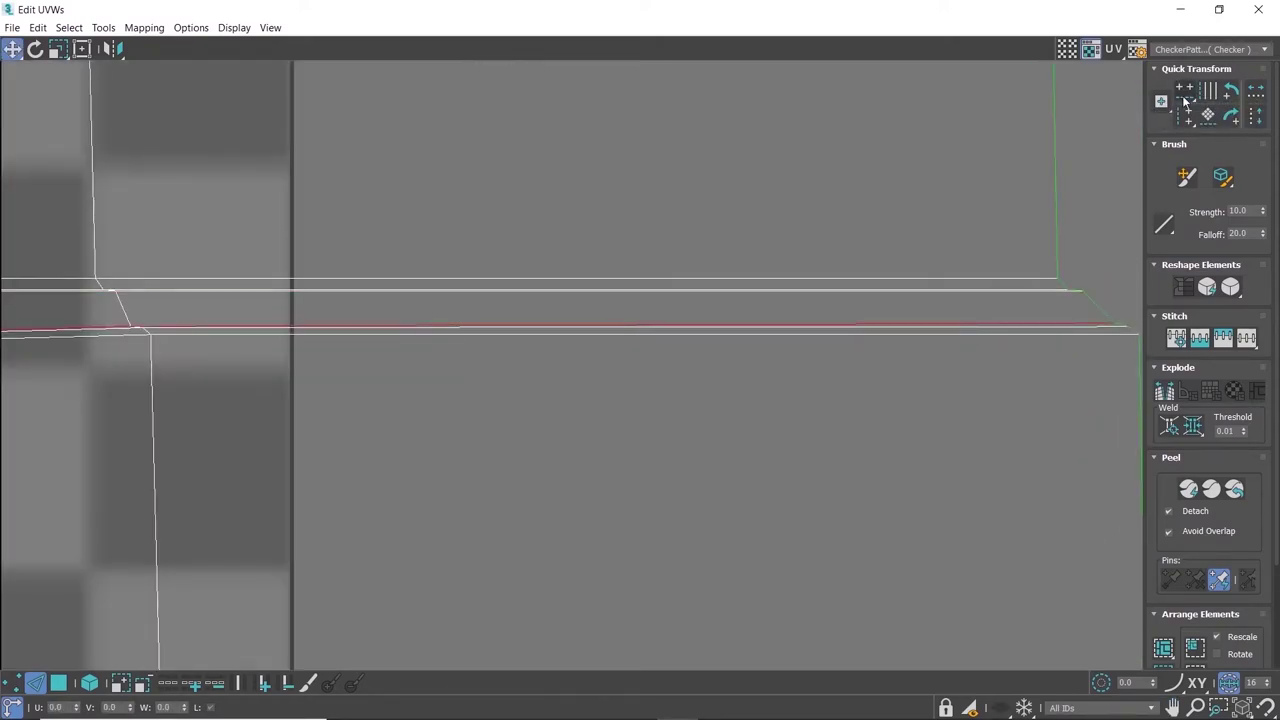
- Align each crooked edge horizontally with the strip's border, then select the right vertical edge
{"action": "left_click", "coordinate": [1065, 327]}
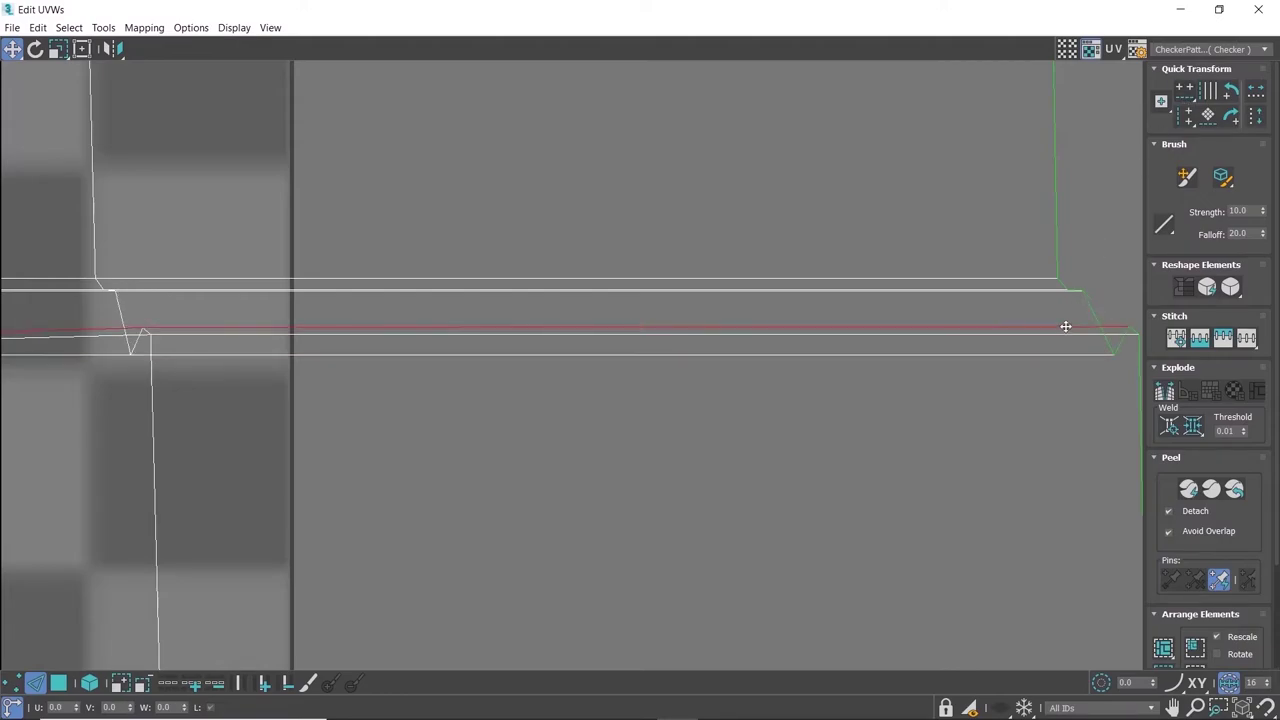
{"action": "left_click", "coordinate": [1190, 91]}
{"action": "left_click", "coordinate": [1061, 332]}
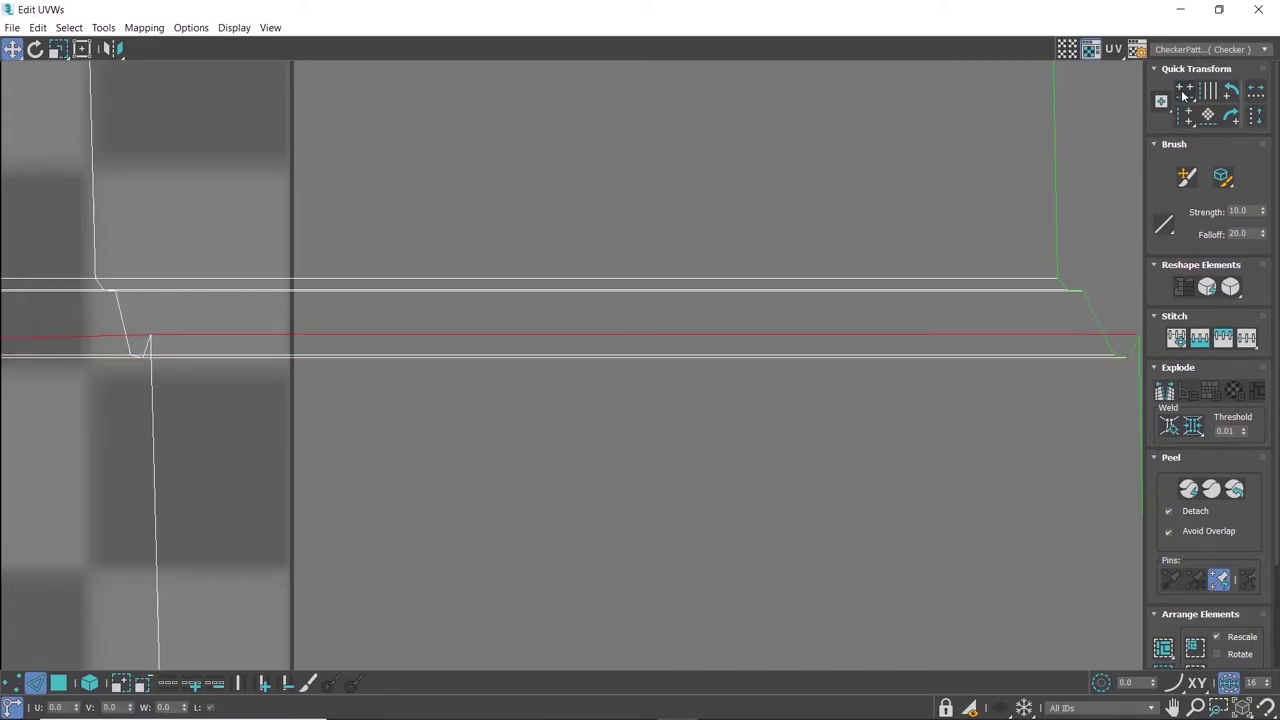
{"action": "scroll", "coordinate": [1010, 125], "scroll_direction": "down", "scroll_amount": 5}
{"action": "scroll", "coordinate": [1003, 148], "scroll_direction": "up", "scroll_amount": 5}
{"action": "left_click", "coordinate": [1020, 323]}
{"action": "left_click", "coordinate": [1186, 91]}
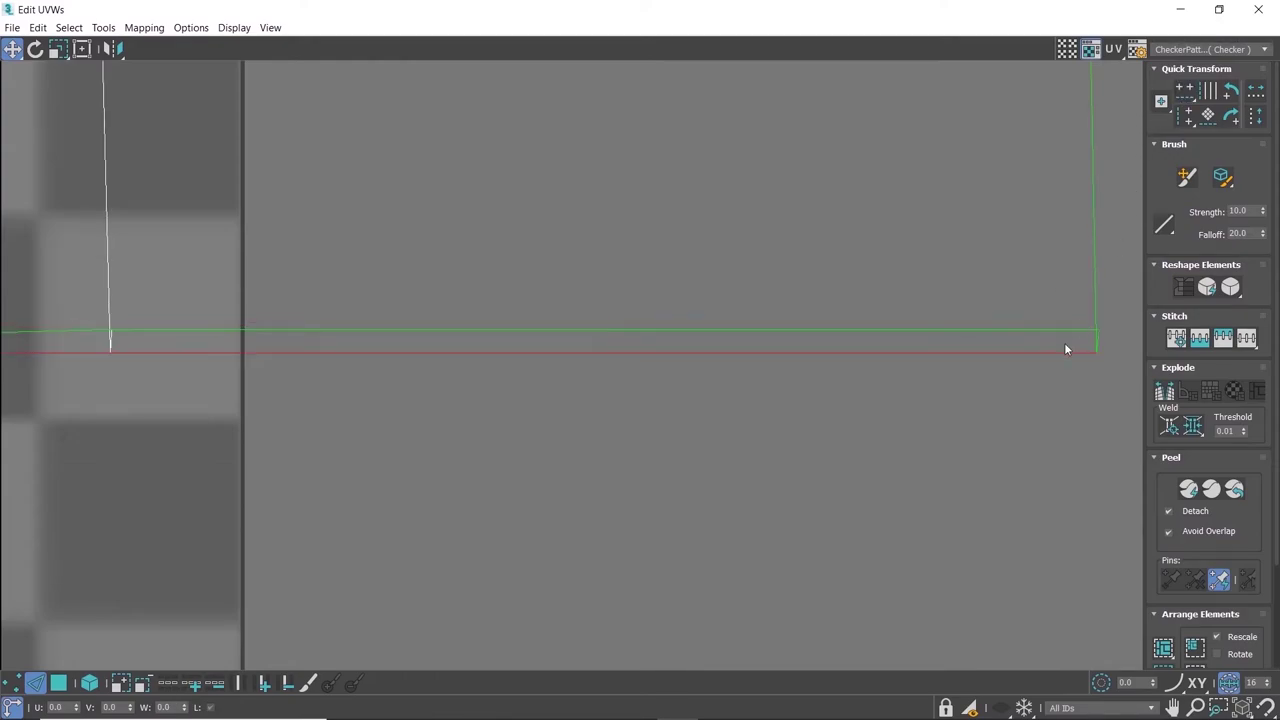
{"action": "left_click", "coordinate": [1065, 329]}
{"action": "left_click", "coordinate": [1186, 91]}
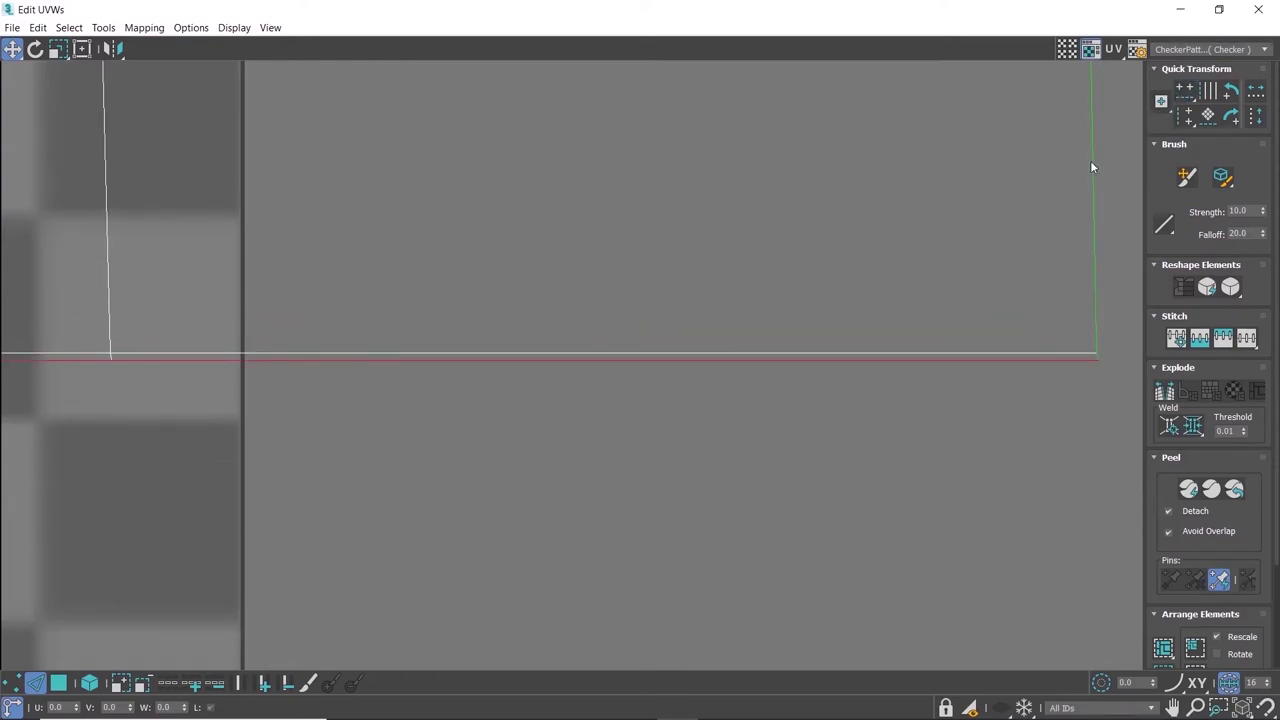
{"action": "left_click", "coordinate": [1092, 168]}
{"action": "scroll", "coordinate": [826, 270], "scroll_direction": "down", "scroll_amount": 5}
- Straighten the crooked right end edge and inspect the edges along the strip
{"action": "middle_click_drag", "start_coordinate": [575, 110], "coordinate": [644, 165]}
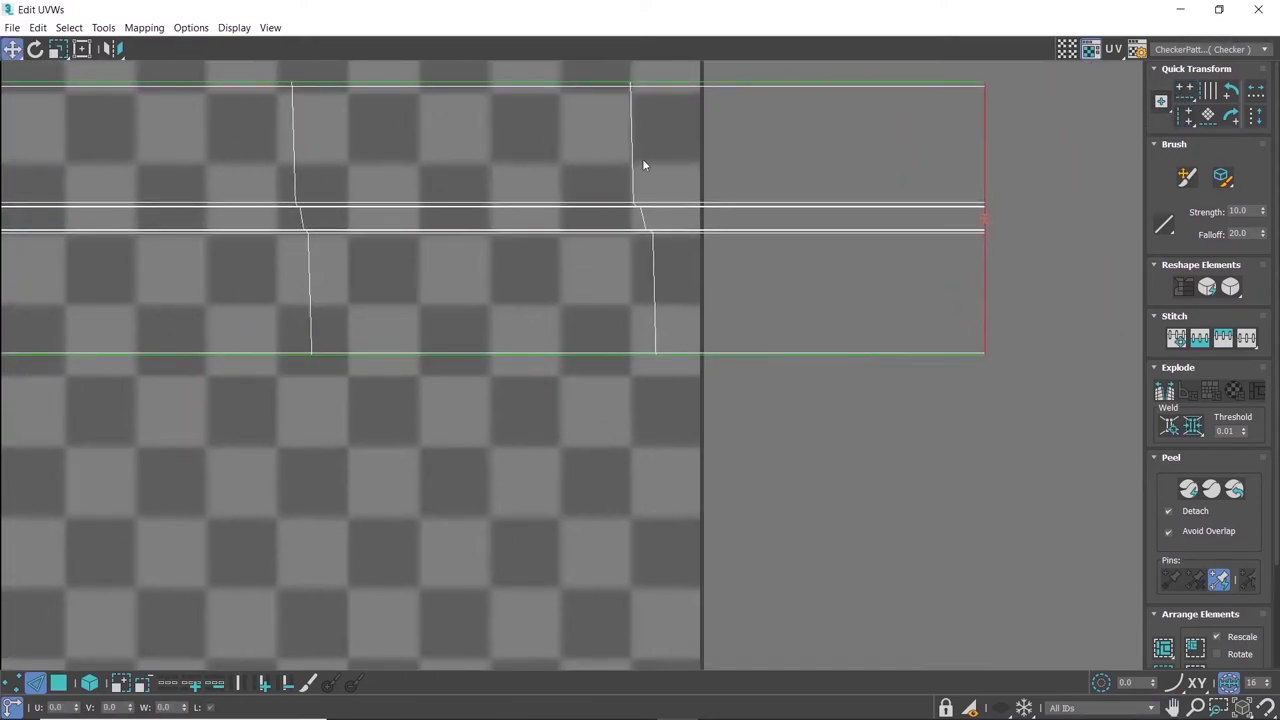
{"action": "left_click", "coordinate": [1186, 117]}
{"action": "scroll", "coordinate": [805, 283], "scroll_direction": "down", "scroll_amount": 2}
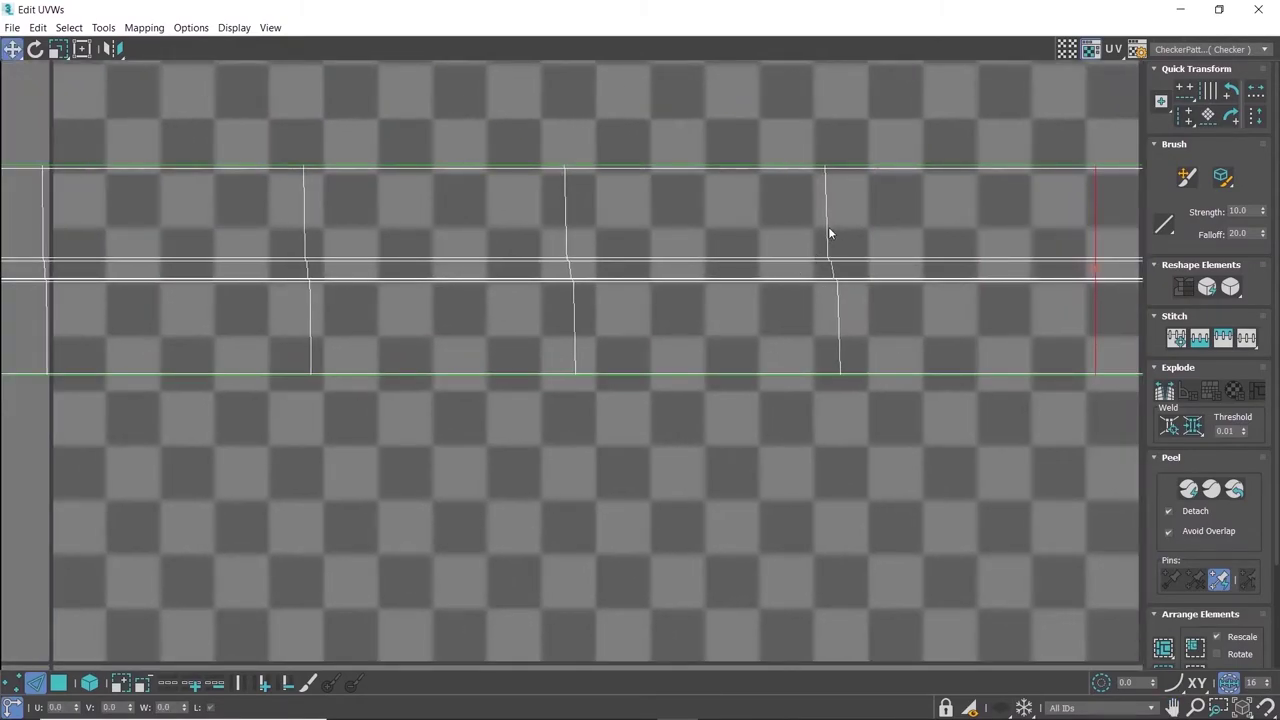
{"action": "middle_click_drag", "start_coordinate": [559, 234], "coordinate": [849, 259]}
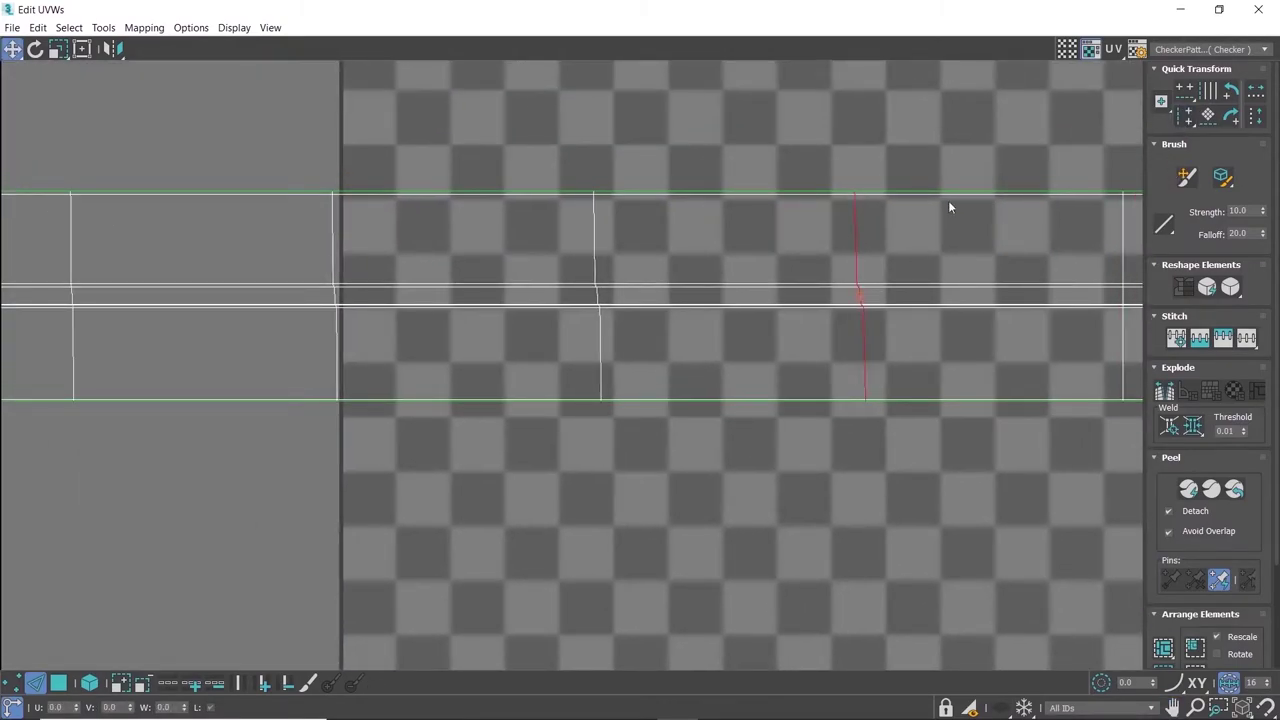
{"action": "middle_click_drag", "start_coordinate": [591, 259], "coordinate": [878, 232]}
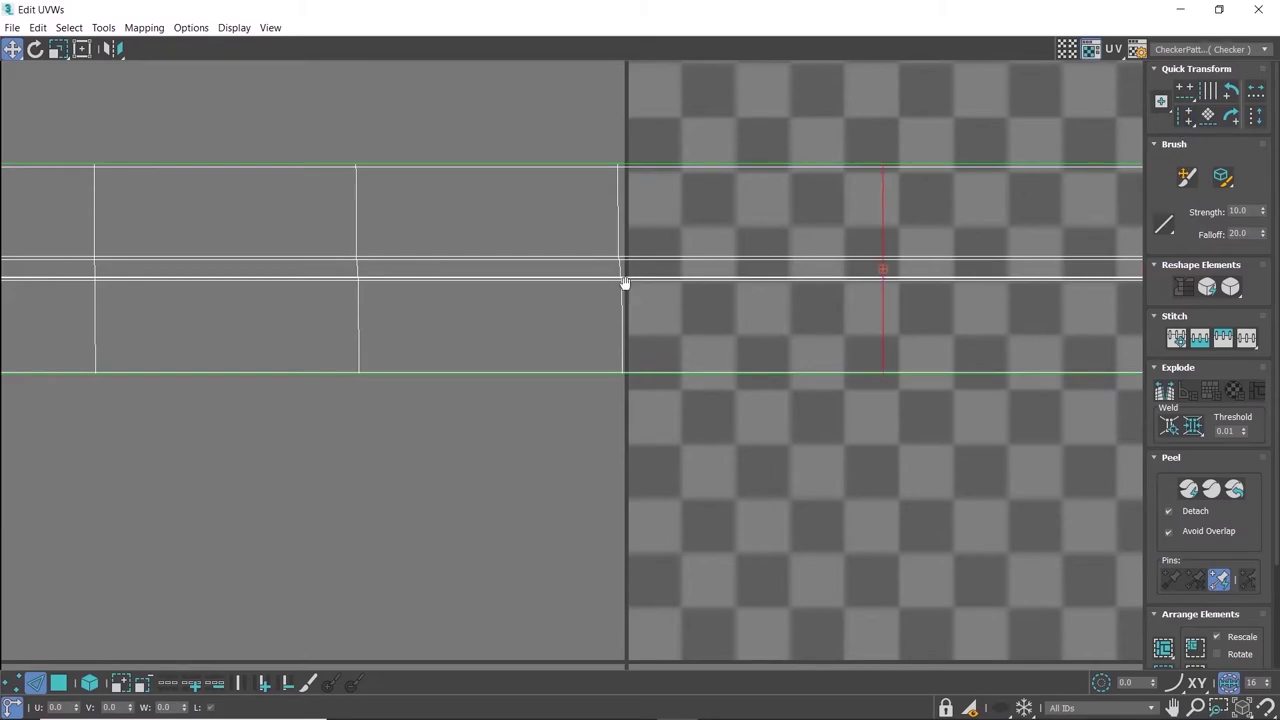
{"action": "middle_click_drag", "start_coordinate": [624, 283], "coordinate": [890, 226]}
{"action": "middle_click_drag", "start_coordinate": [723, 230], "coordinate": [922, 230]}
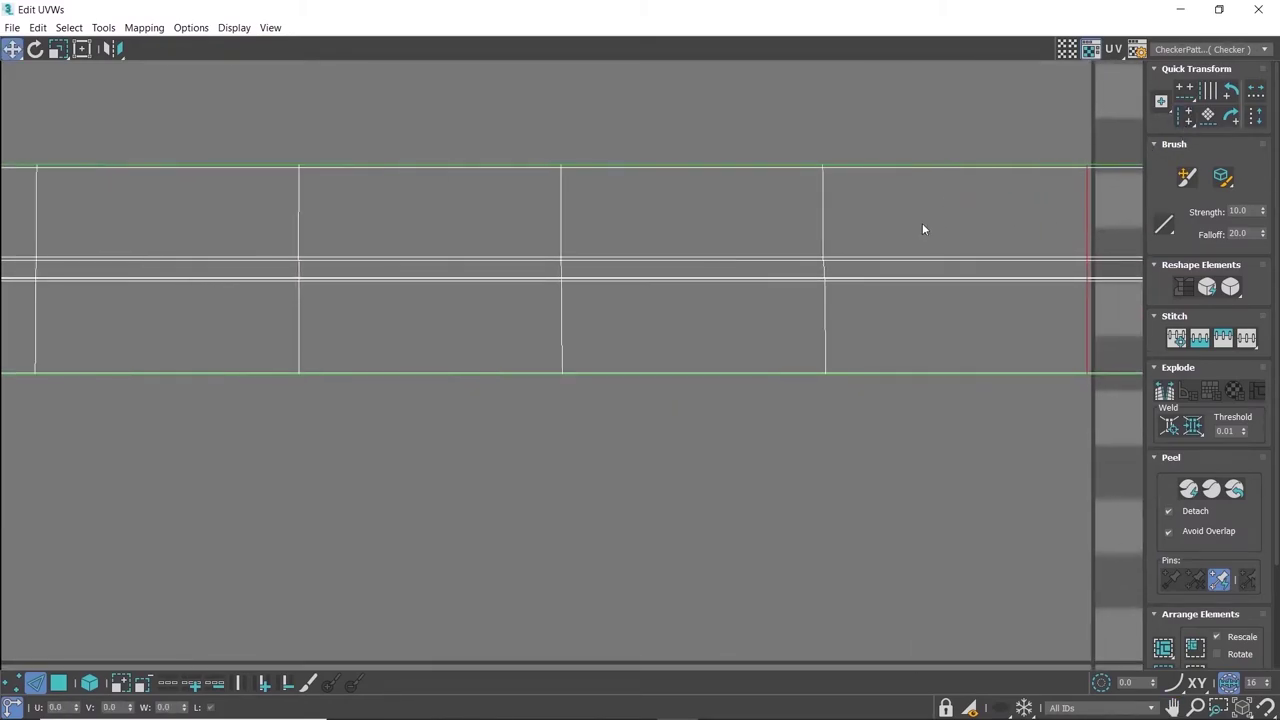
{"action": "middle_click_drag", "start_coordinate": [518, 277], "coordinate": [684, 292]}
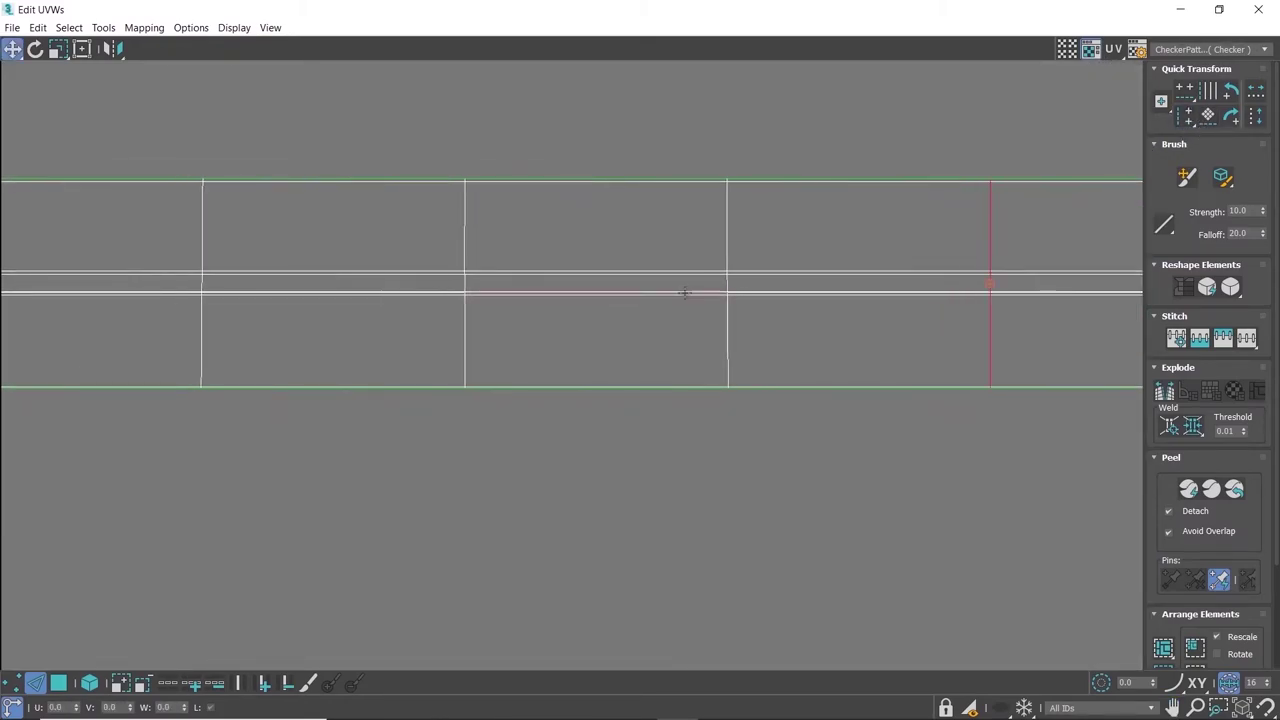
{"action": "mouse_move", "coordinate": [487, 263]}
{"action": "middle_mouse_down"}
{"action": "mouse_move", "coordinate": [726, 265]}
{"action": "mouse_move", "coordinate": [690, 235]}
{"action": "middle_mouse_up"}
- Select the bent left end edge of the strip and straighten it into a vertical line
{"action": "left_click", "coordinate": [665, 222]}
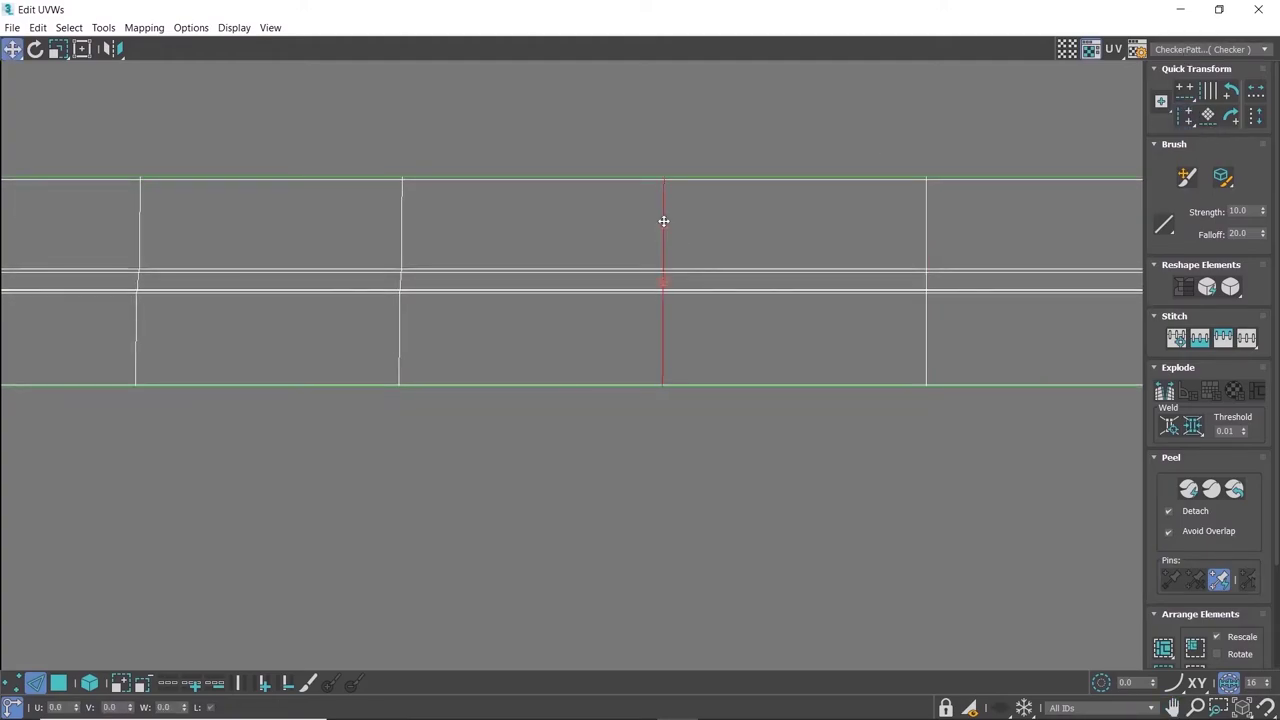
{"action": "middle_click_drag", "start_coordinate": [376, 265], "coordinate": [678, 283]}
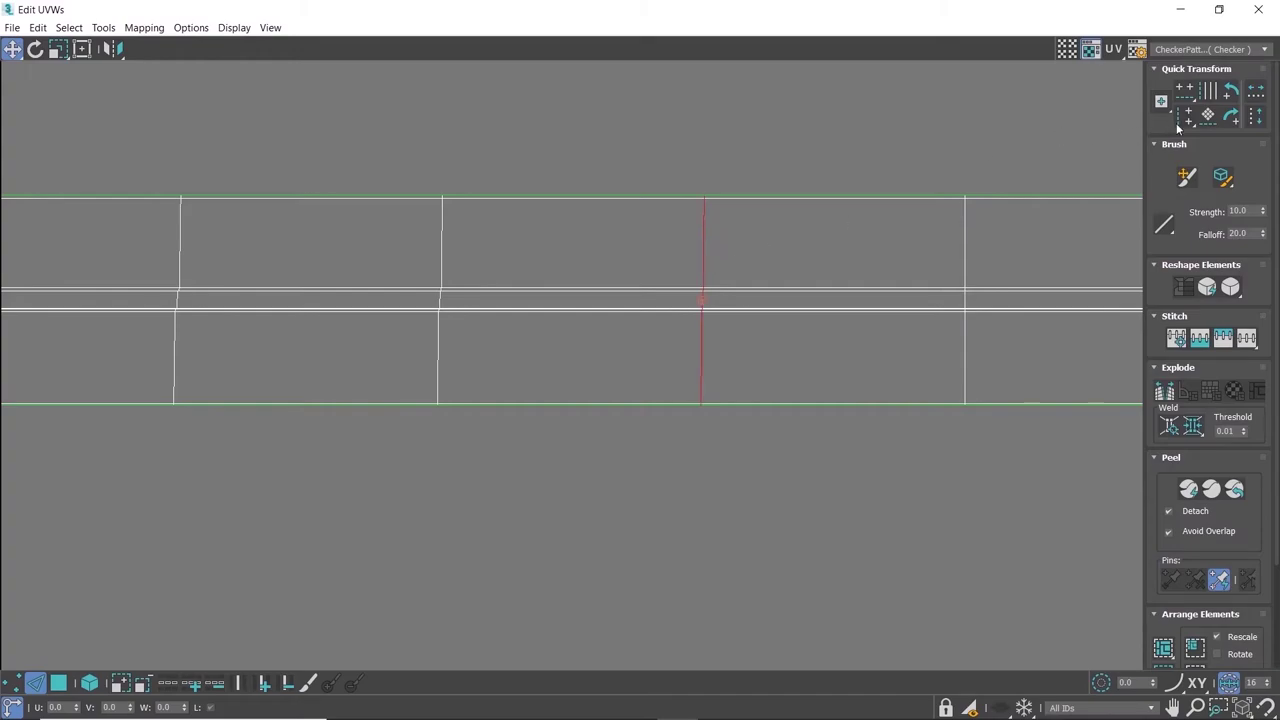
{"action": "mouse_move", "coordinate": [752, 262]}
{"action": "middle_mouse_down"}
{"action": "mouse_move", "coordinate": [732, 262]}
{"action": "mouse_move", "coordinate": [781, 224]}
{"action": "middle_mouse_up"}
{"action": "left_click", "coordinate": [681, 244]}
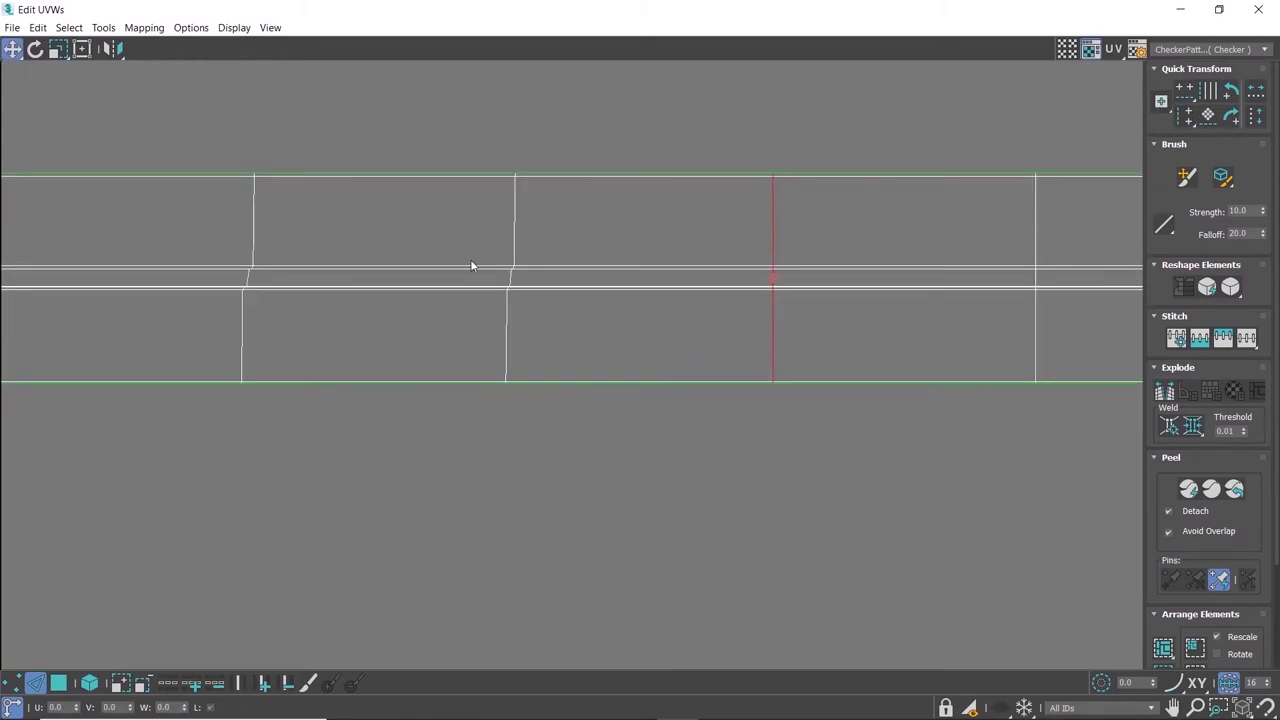
{"action": "mouse_move", "coordinate": [472, 265]}
{"action": "middle_mouse_down"}
{"action": "mouse_move", "coordinate": [483, 251]}
{"action": "mouse_move", "coordinate": [808, 237]}
{"action": "middle_mouse_up"}
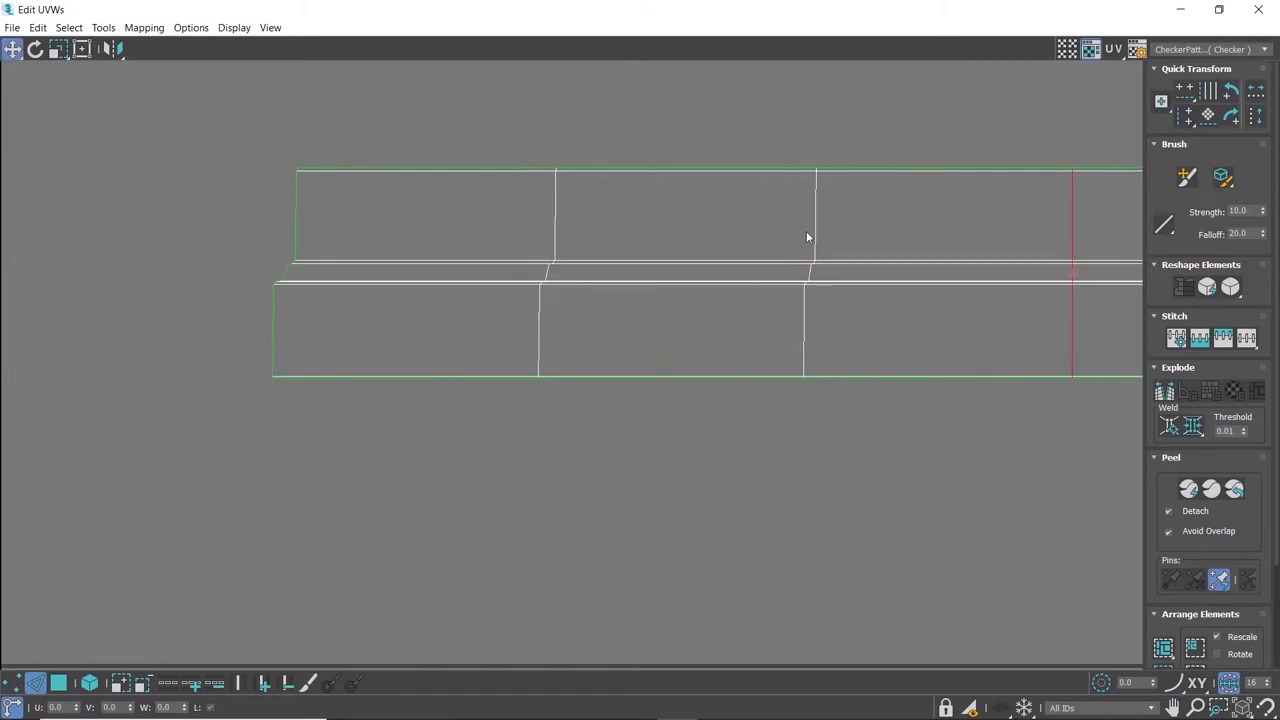
{"action": "left_click", "coordinate": [554, 219]}
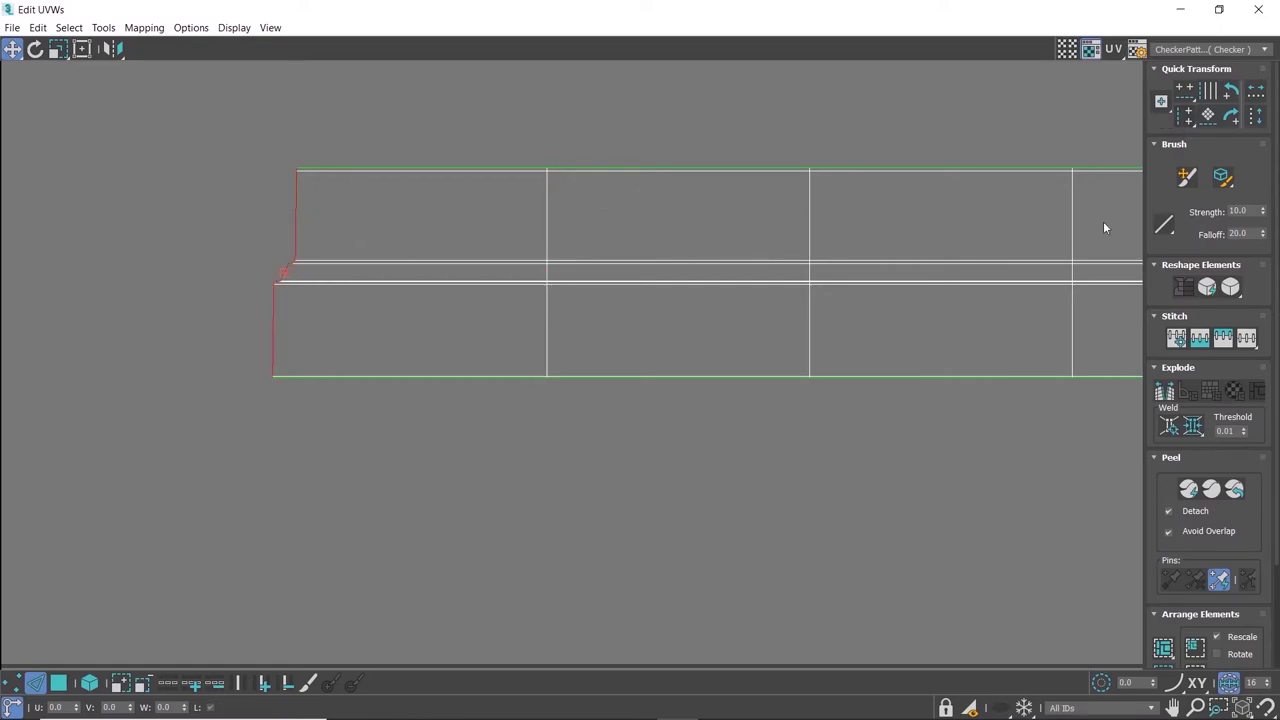
{"action": "left_click", "coordinate": [1180, 117]}
{"action": "scroll", "coordinate": [434, 343], "scroll_direction": "down", "scroll_amount": 3}
- In Polygon mode, select every UV island and apply Pack: Custom with Rescale
{"action": "scroll", "coordinate": [434, 343], "scroll_direction": "down", "scroll_amount": 3}
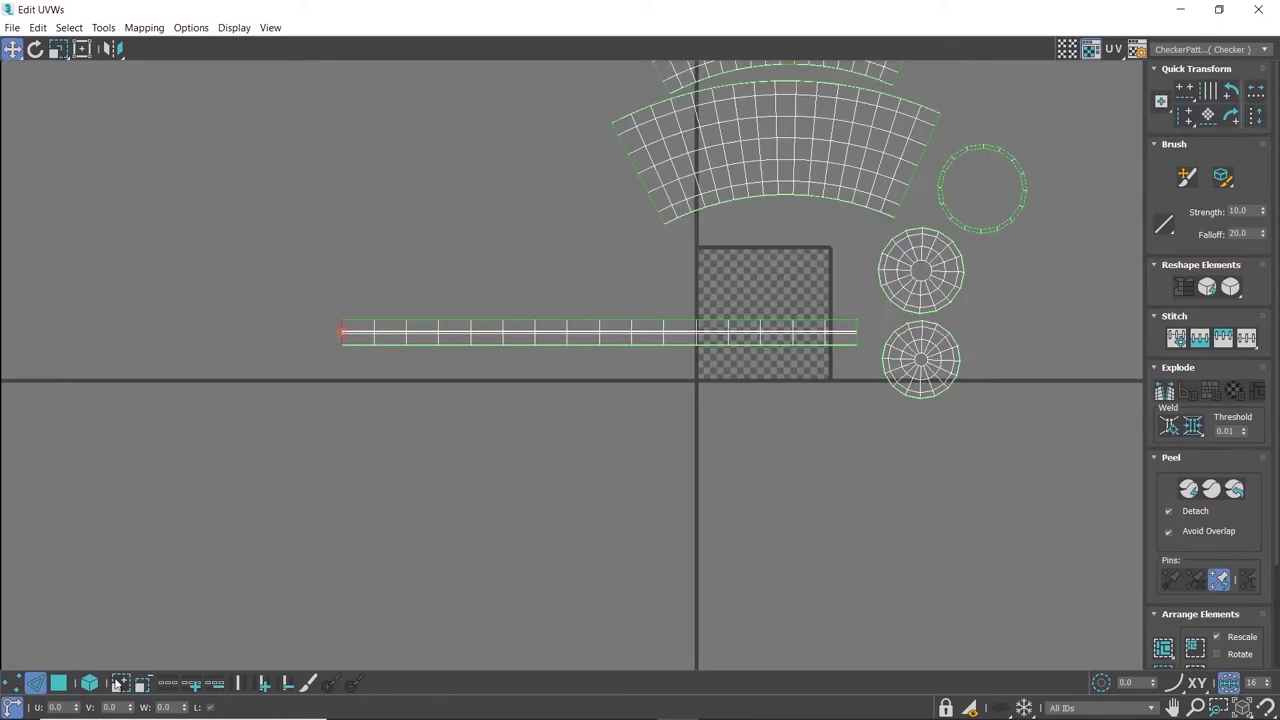
{"action": "left_click", "coordinate": [62, 683]}
{"action": "middle_click_drag", "start_coordinate": [760, 336], "coordinate": [563, 403]}
{"action": "scroll", "coordinate": [563, 403], "scroll_direction": "down", "scroll_amount": 2}
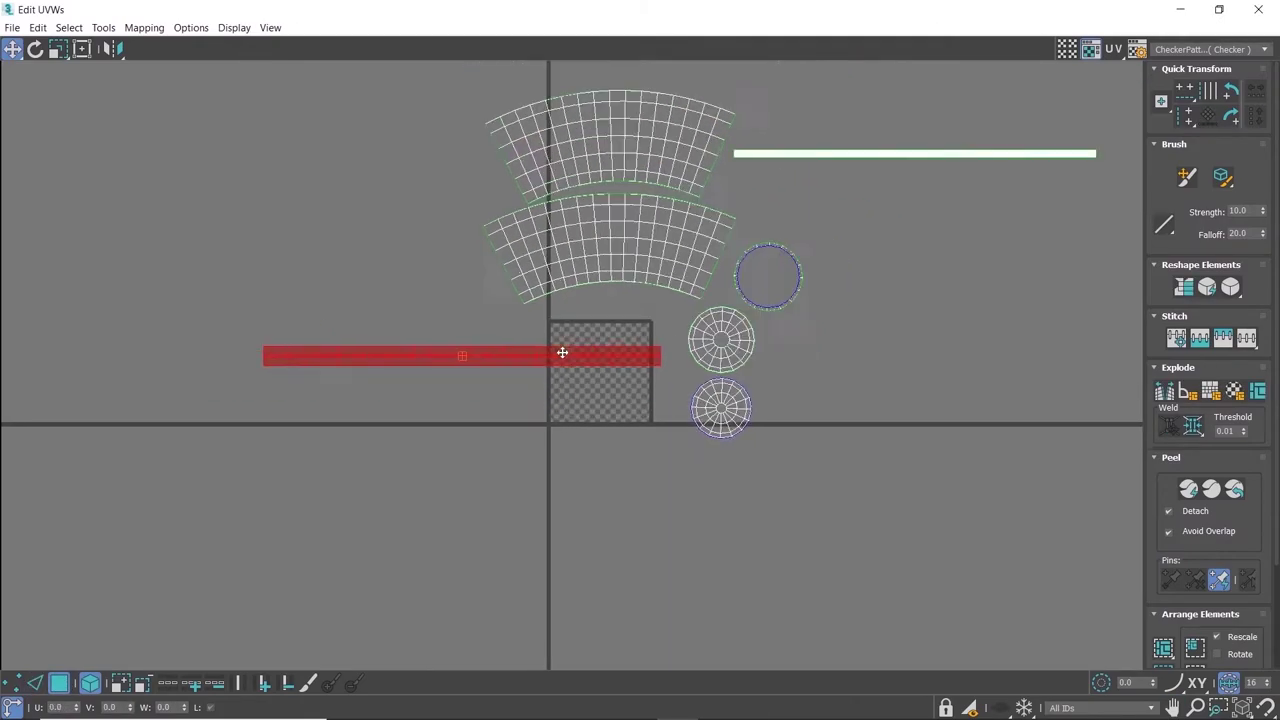
{"action": "scroll", "coordinate": [563, 403], "scroll_direction": "down", "scroll_amount": 2}
{"action": "left_click_drag", "start_coordinate": [216, 122], "coordinate": [1082, 524]}
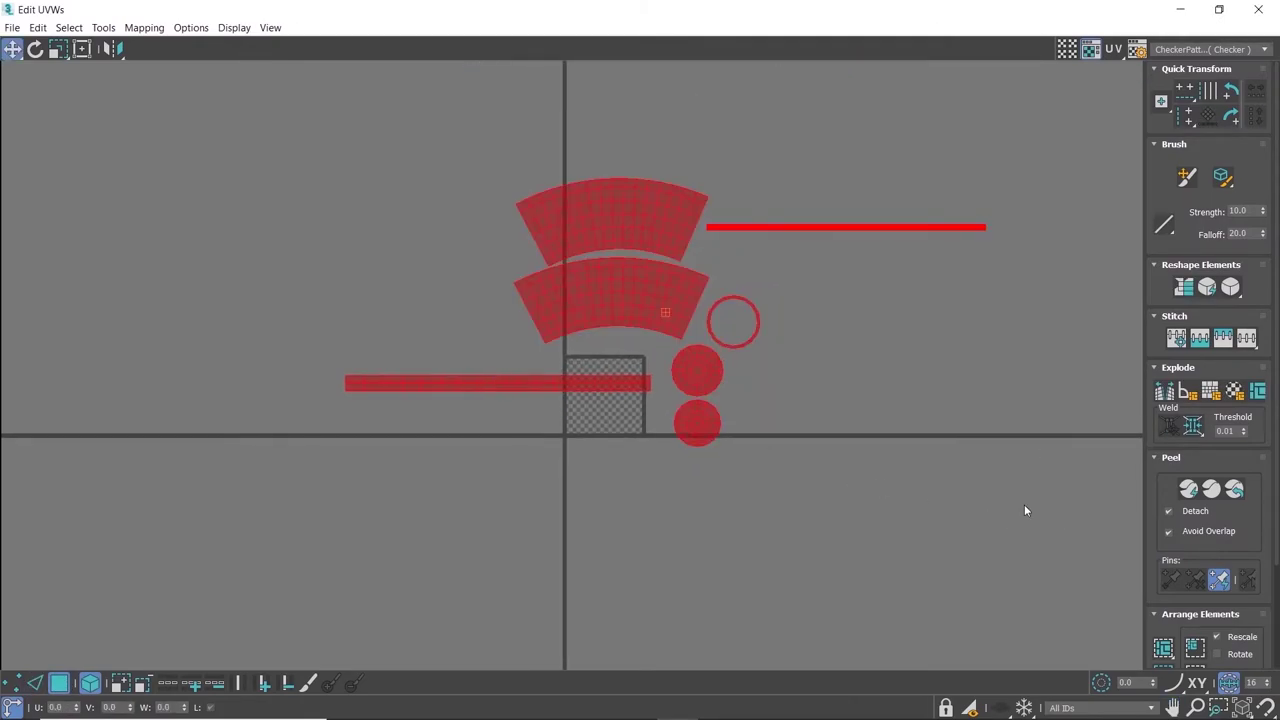
{"action": "scroll", "coordinate": [1178, 526], "scroll_direction": "down", "scroll_amount": 3}
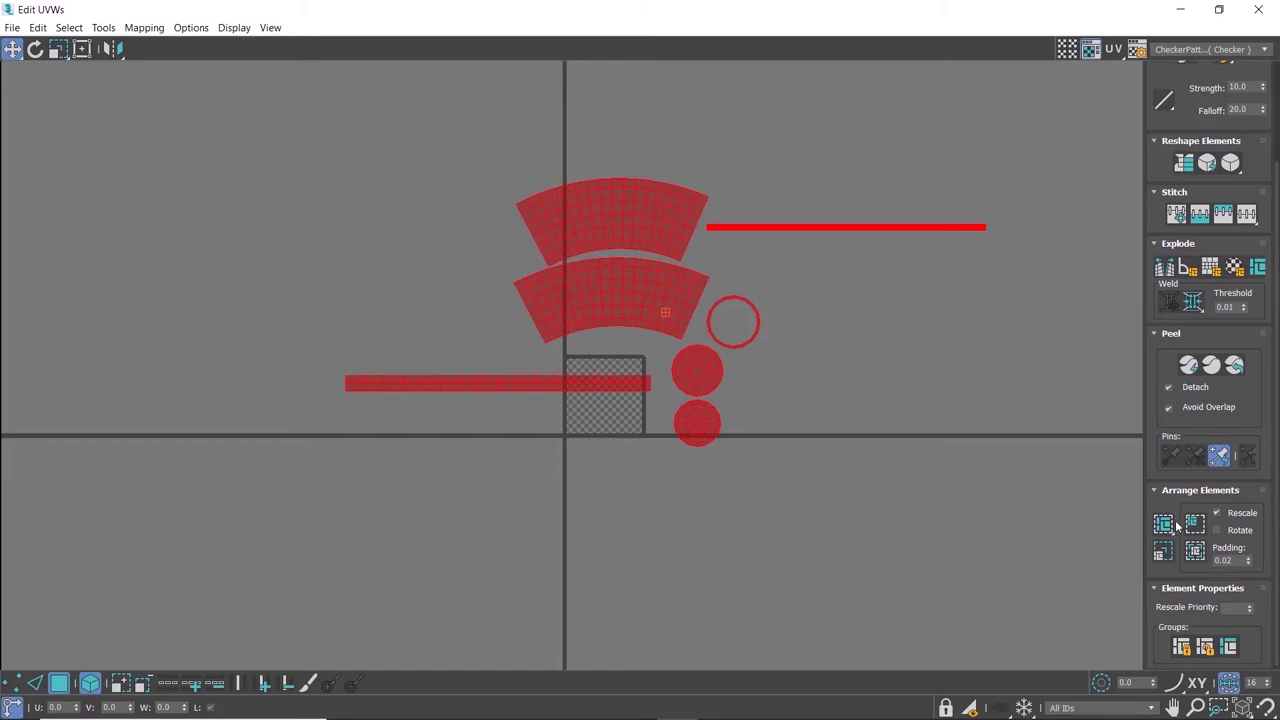
{"action": "left_click", "coordinate": [1162, 553]}
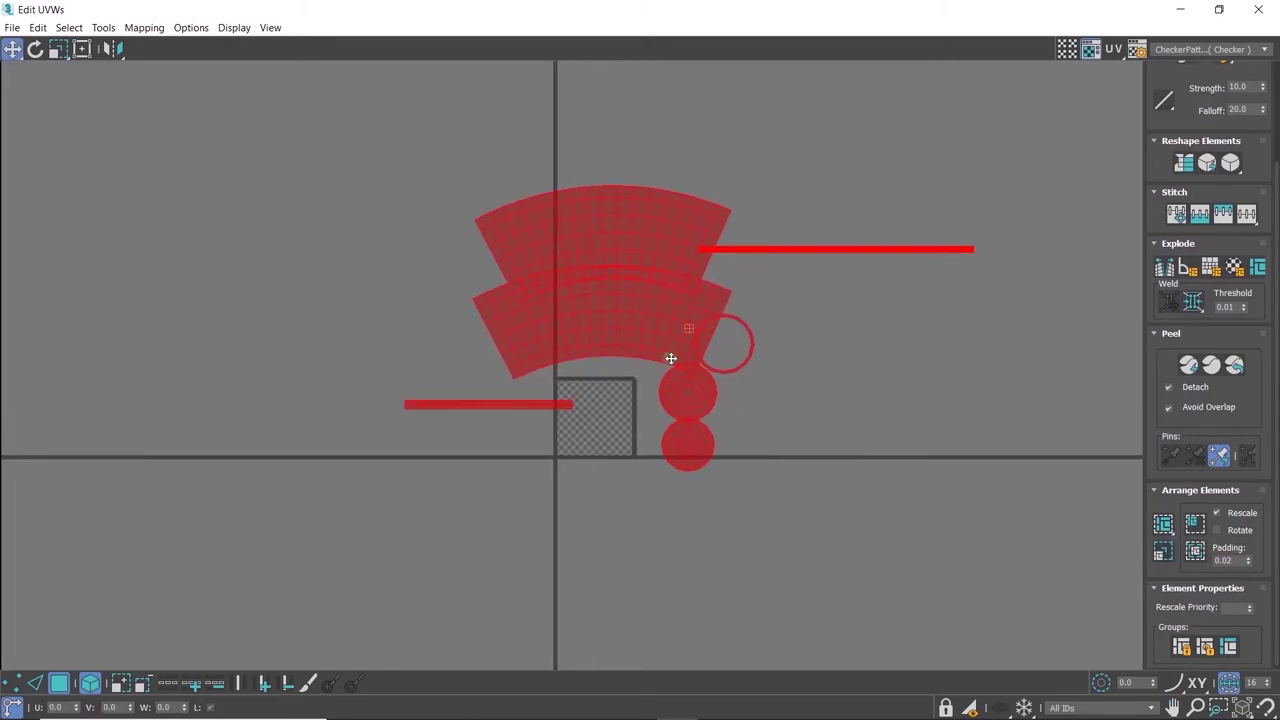
- Shrink the packed islands and move them into the checker square, excluding the top arc
{"action": "left_click_drag", "start_coordinate": [667, 288], "coordinate": [606, 403]}
{"action": "scroll", "coordinate": [606, 403], "scroll_direction": "up", "scroll_amount": 4}
{"action": "key", "text": "w"}
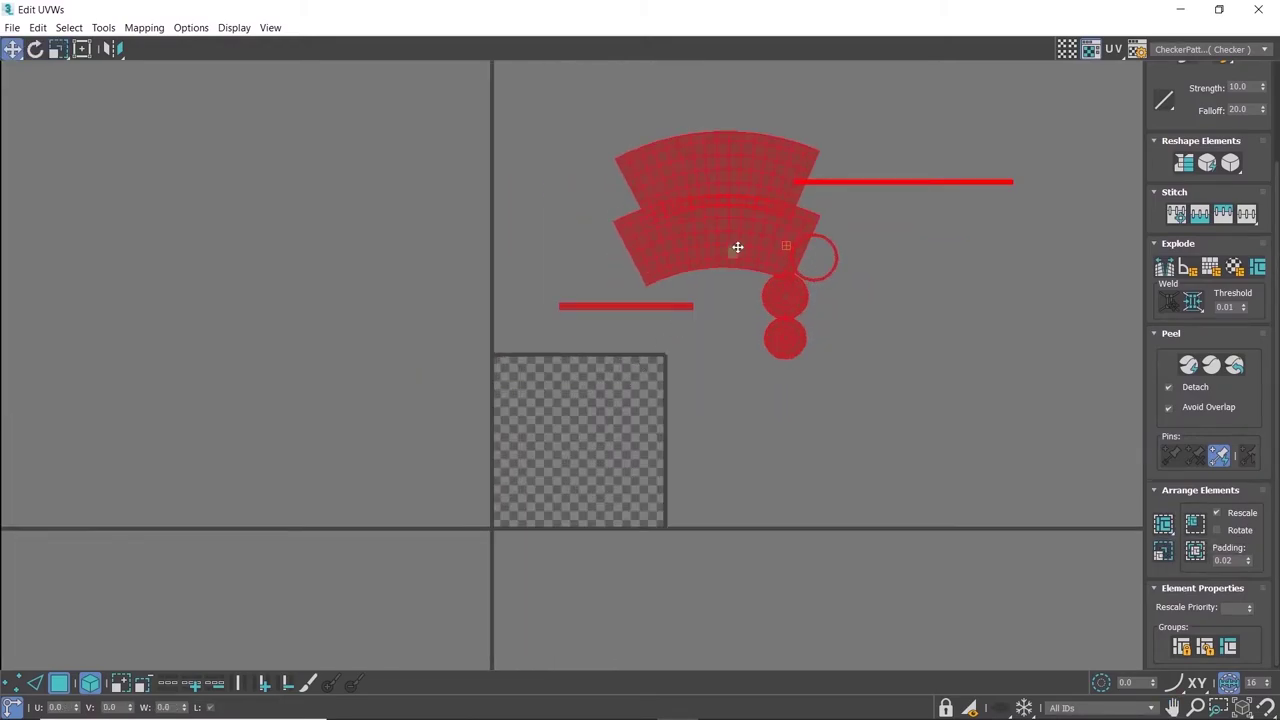
{"action": "left_click_drag", "start_coordinate": [737, 249], "coordinate": [571, 449]}
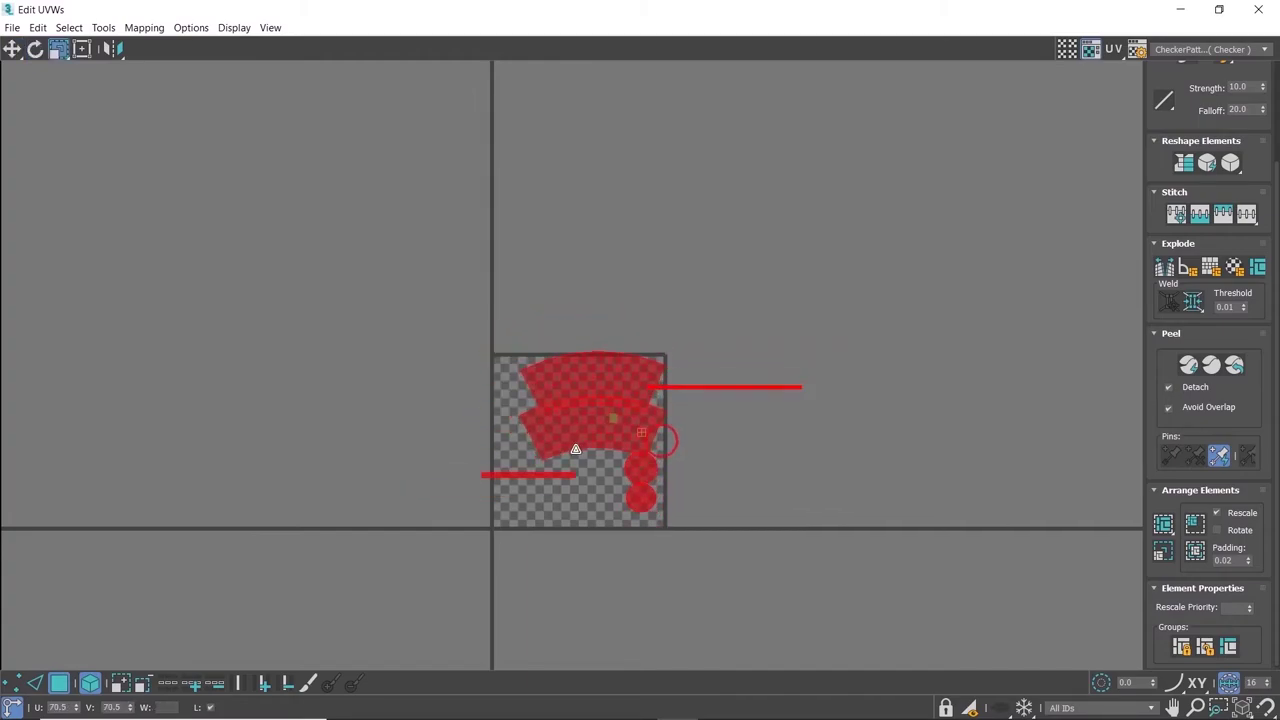
{"action": "scroll", "coordinate": [571, 449], "scroll_direction": "up", "scroll_amount": 4}
{"action": "key", "text": "w"}
{"action": "left_click_drag", "start_coordinate": [583, 251], "coordinate": [549, 255]}
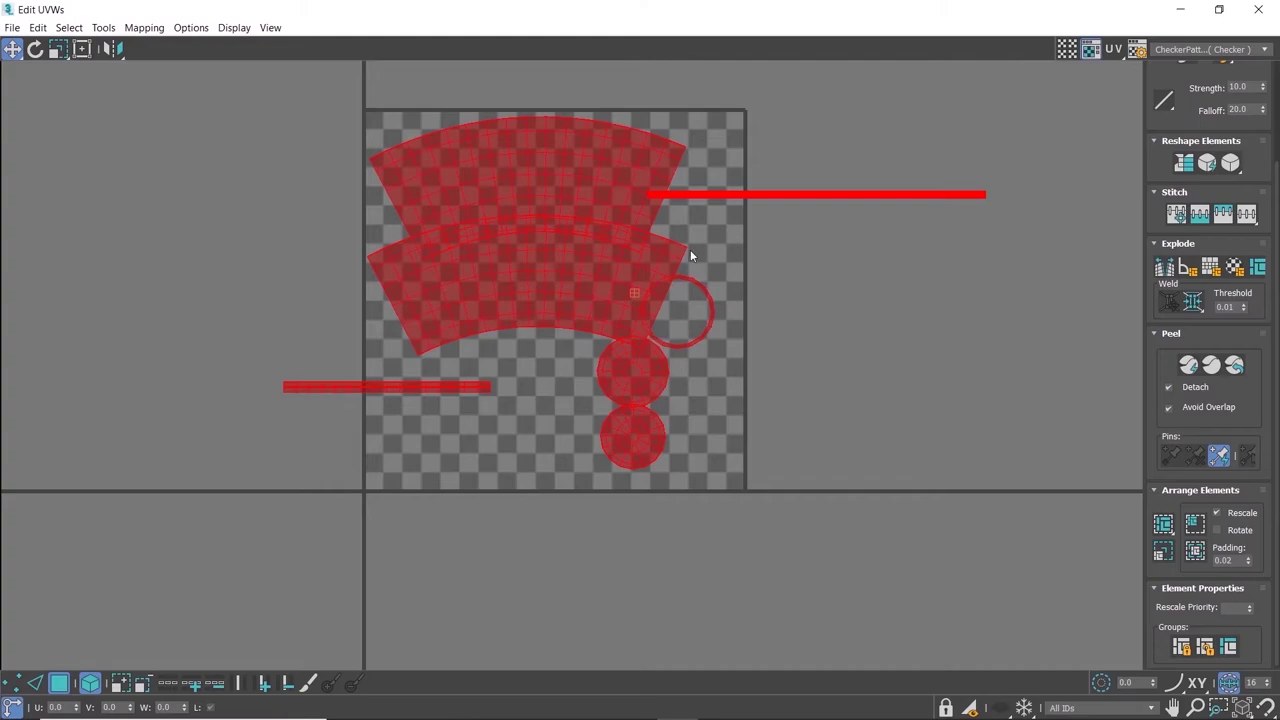
{"action": "left_click_drag", "start_coordinate": [197, 309], "coordinate": [420, 475]}
{"action": "left_click_drag", "start_coordinate": [480, 290], "coordinate": [489, 316]}
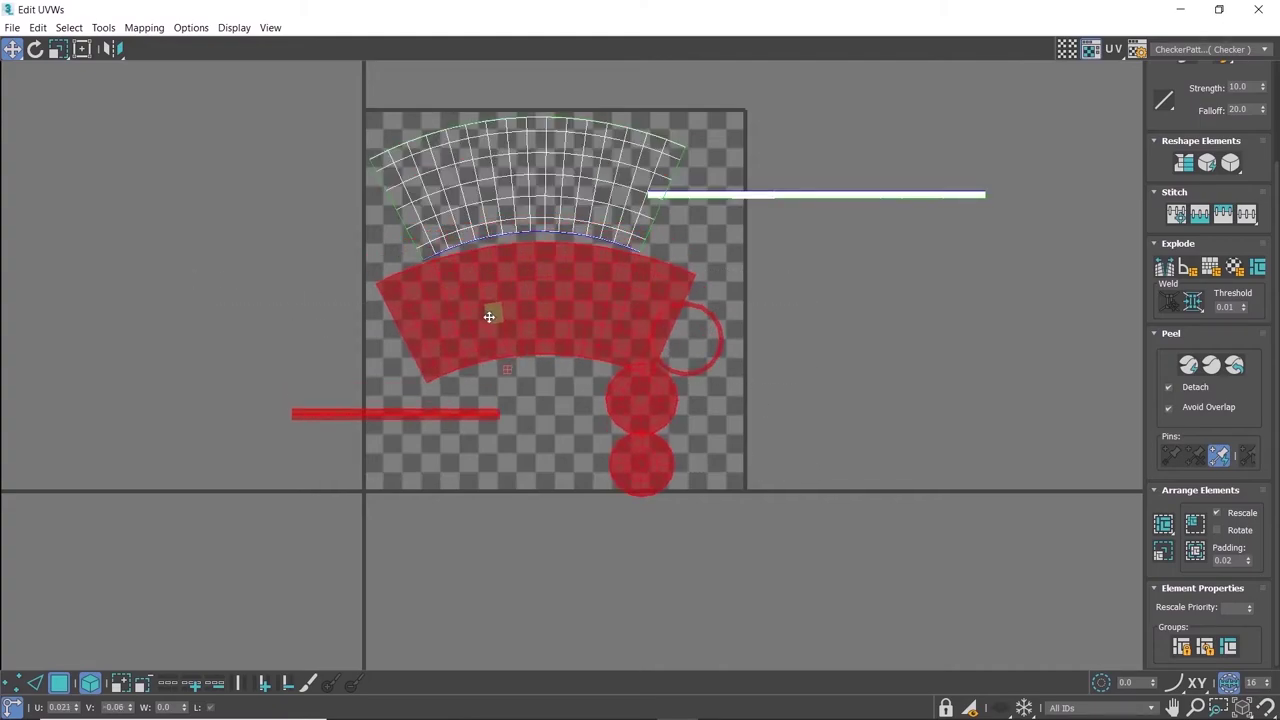
{"action": "scroll", "coordinate": [479, 255], "scroll_direction": "down", "scroll_amount": 2}
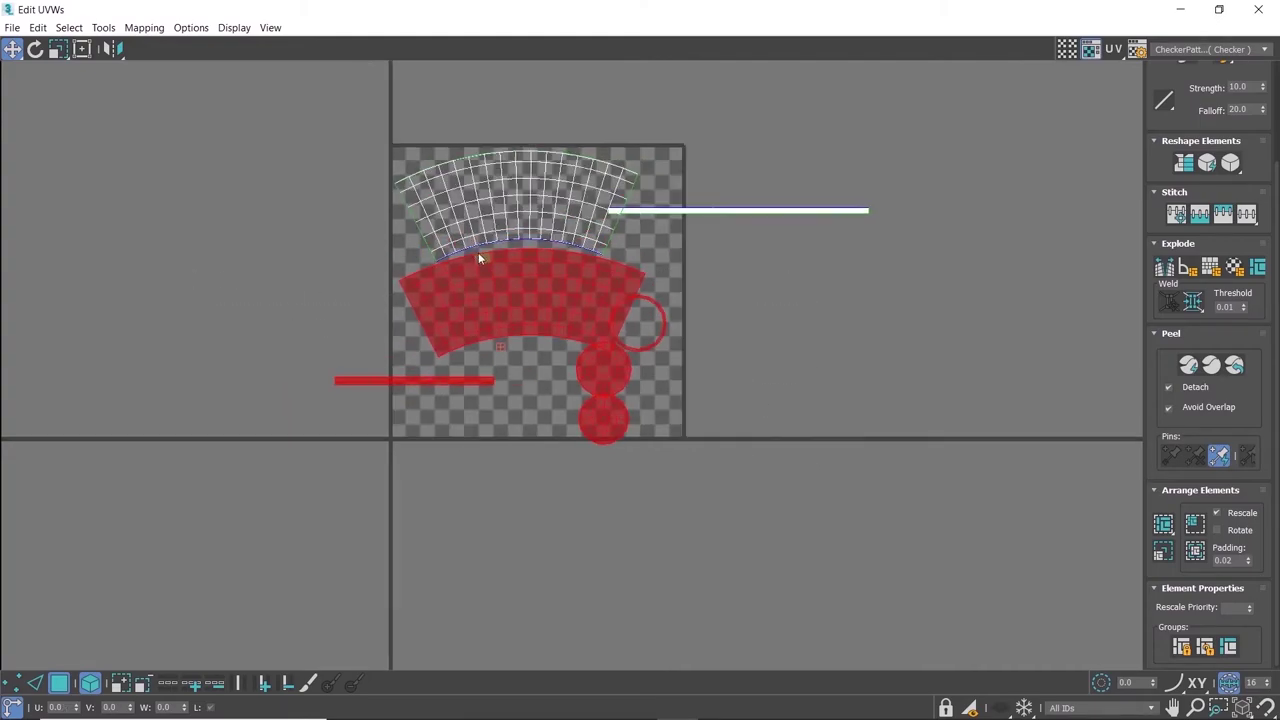
- Reselect all islands and fine-tune their scale and position to fill the 0–1 square
{"action": "left_click_drag", "start_coordinate": [249, 97], "coordinate": [898, 471]}
{"action": "scroll", "coordinate": [504, 265], "scroll_direction": "up", "scroll_amount": 2}
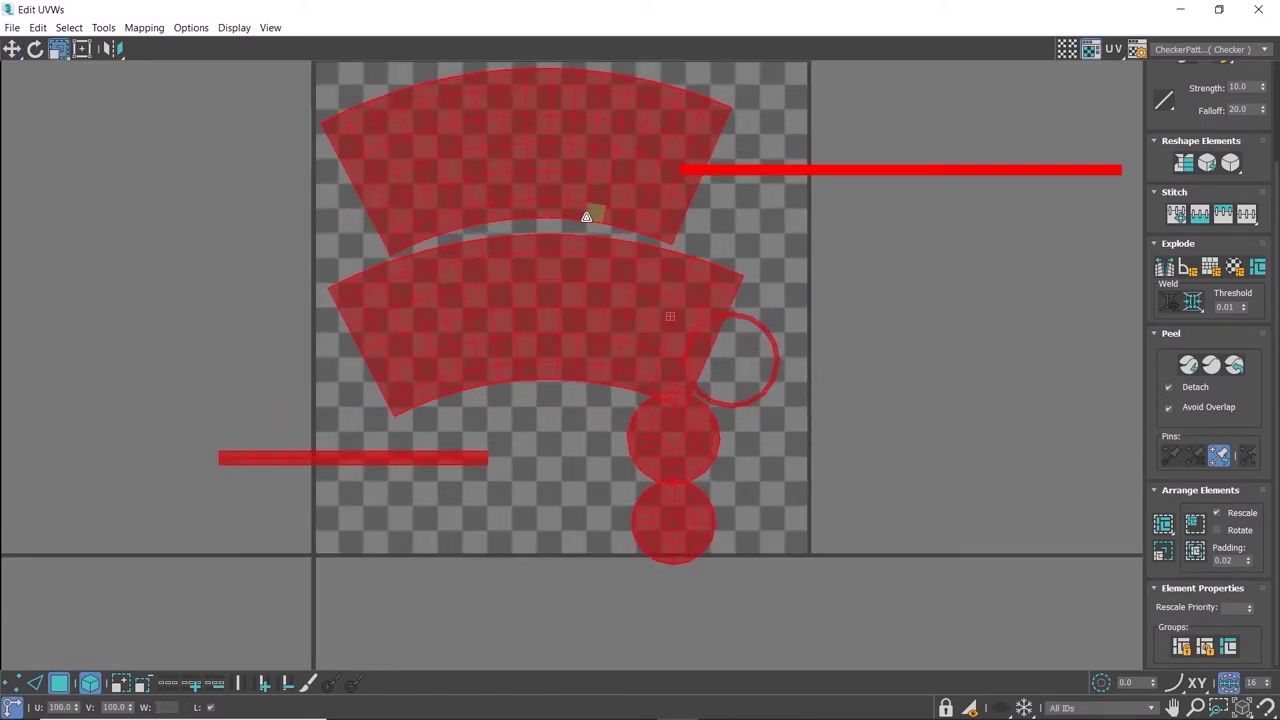
{"action": "left_click_drag", "start_coordinate": [594, 206], "coordinate": [617, 257]}
{"action": "middle_click_drag", "start_coordinate": [617, 257], "coordinate": [646, 249]}
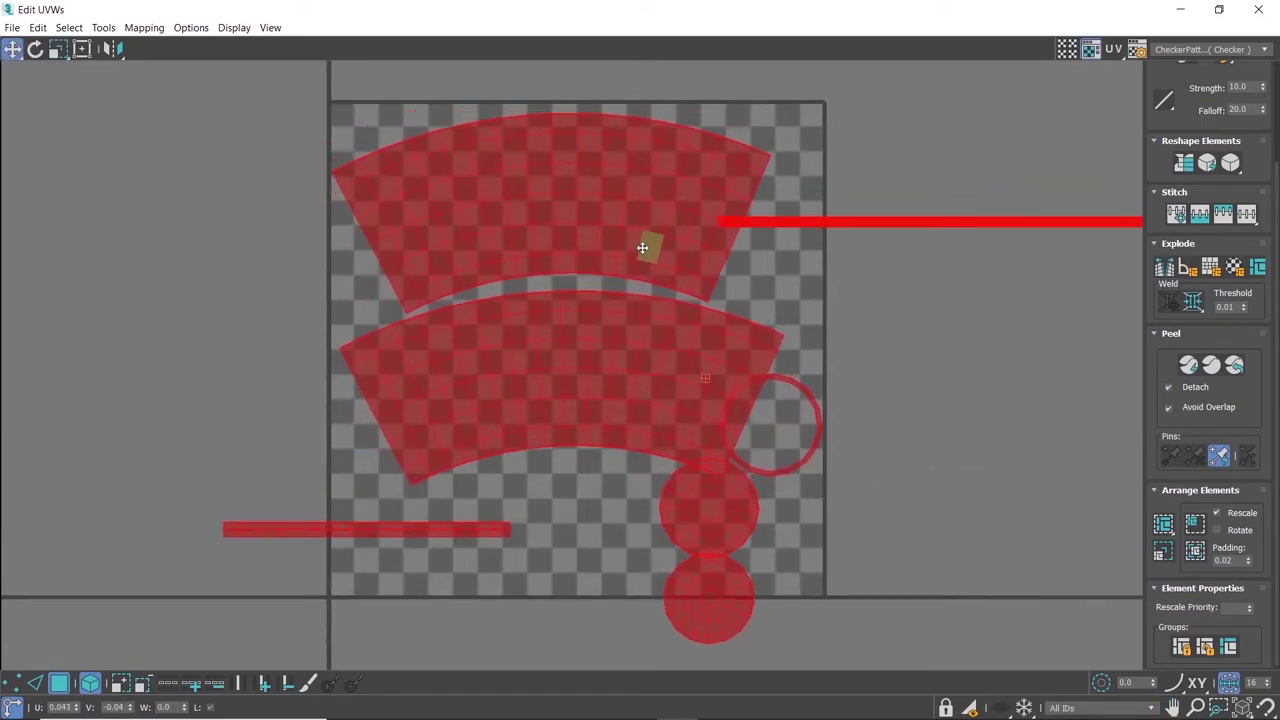
{"action": "key", "text": "w"}
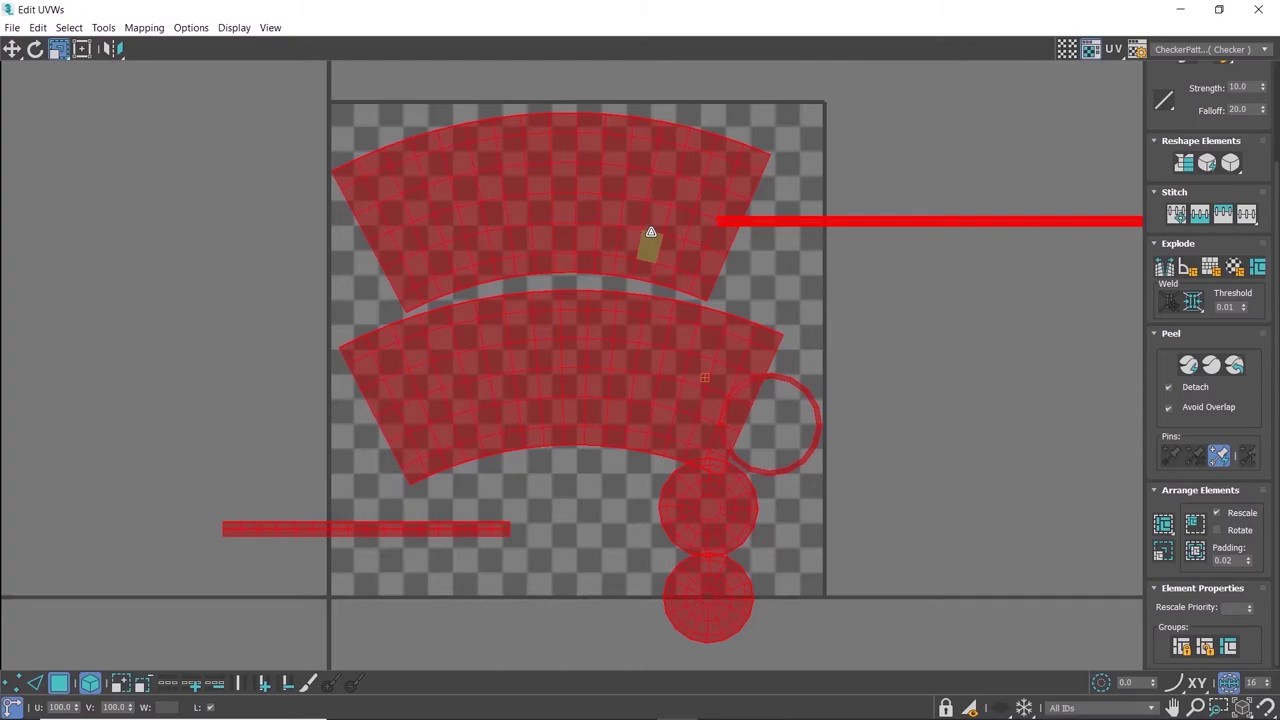
{"action": "left_click_drag", "start_coordinate": [650, 233], "coordinate": [654, 236]}
{"action": "key", "text": "w"}
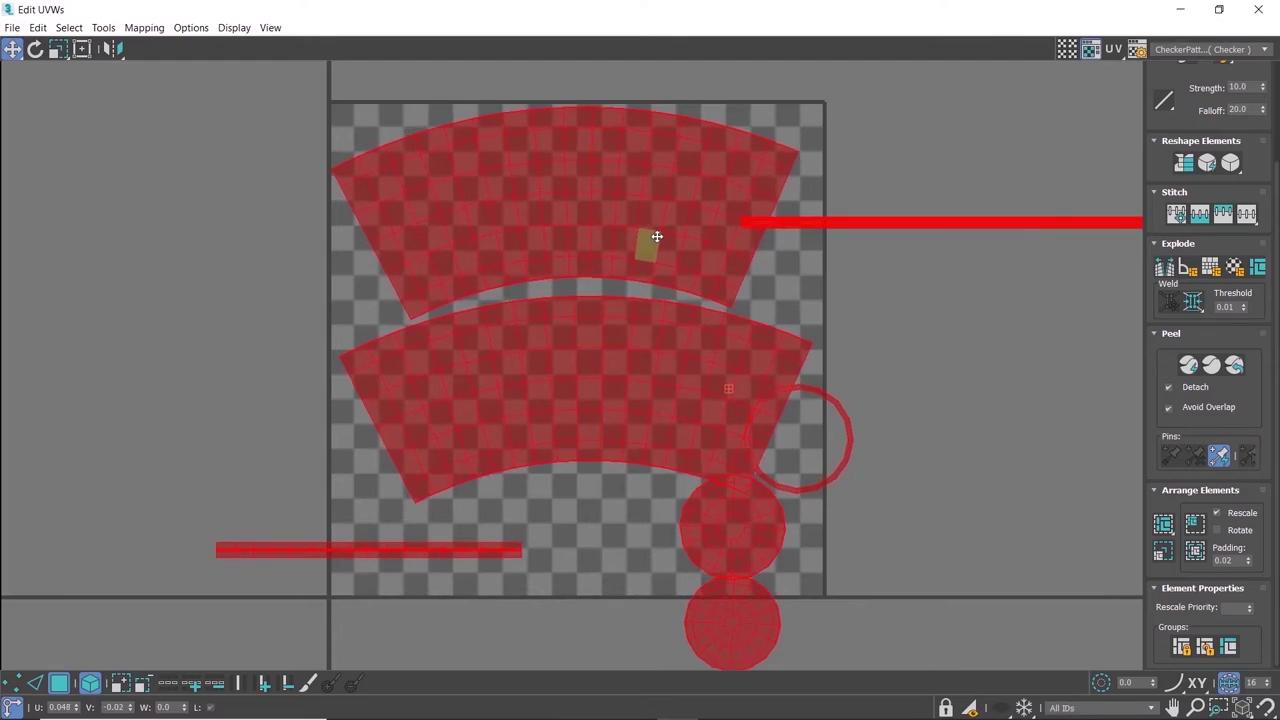
{"action": "left_click_drag", "start_coordinate": [656, 236], "coordinate": [658, 236]}
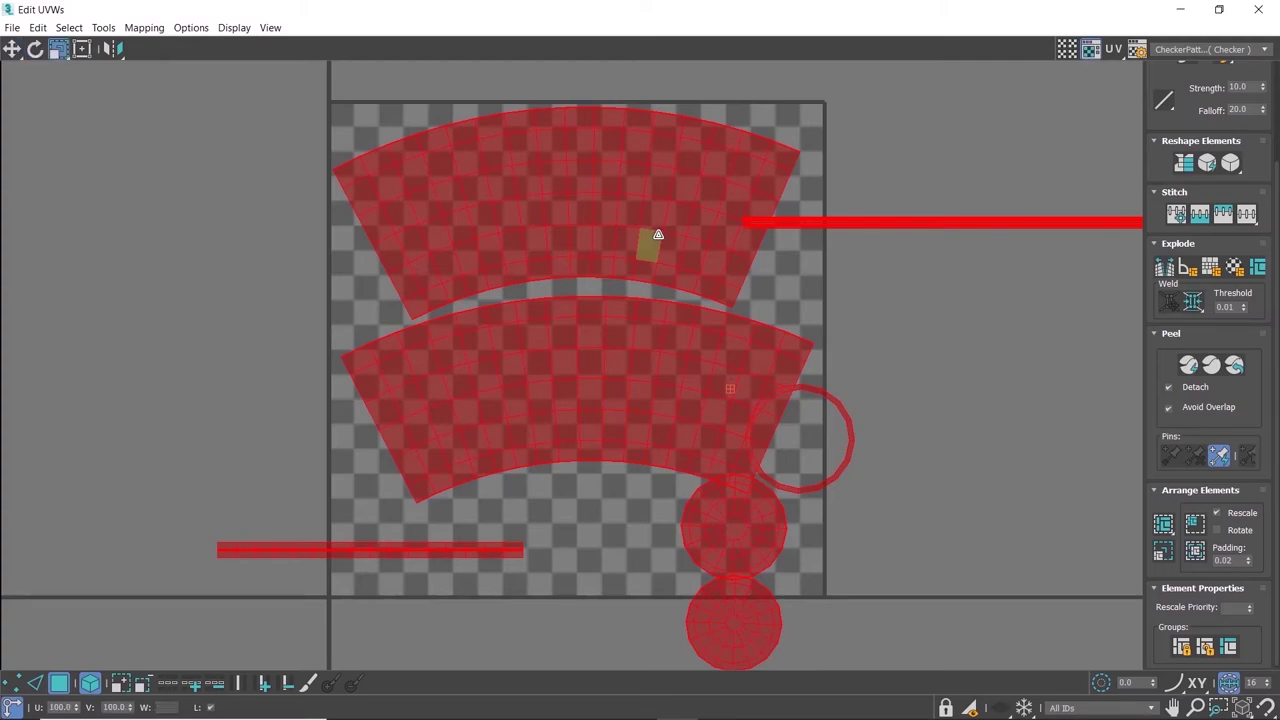
{"action": "left_click_drag", "start_coordinate": [654, 236], "coordinate": [646, 229]}
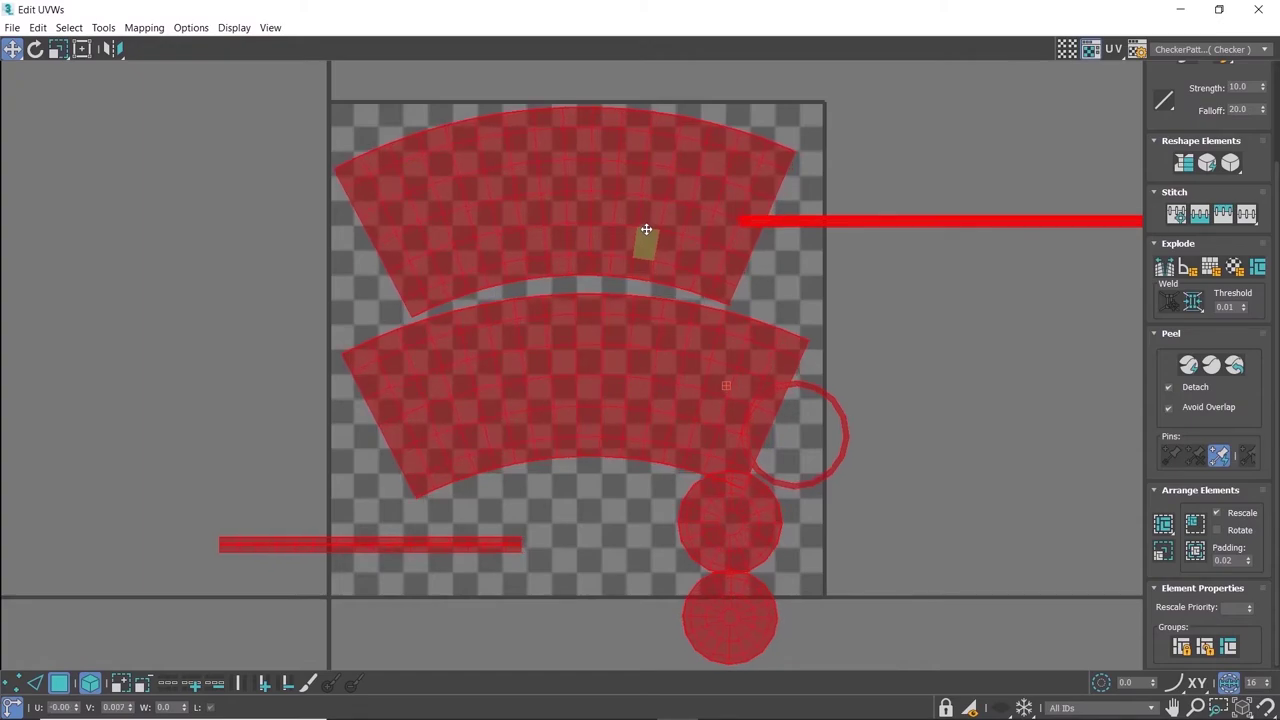
- Rotate the long horizontal strip island to stand vertically beside the layout
{"action": "left_click", "coordinate": [904, 318]}
{"action": "scroll", "coordinate": [712, 300], "scroll_direction": "down", "scroll_amount": 2}
{"action": "left_click", "coordinate": [857, 272]}
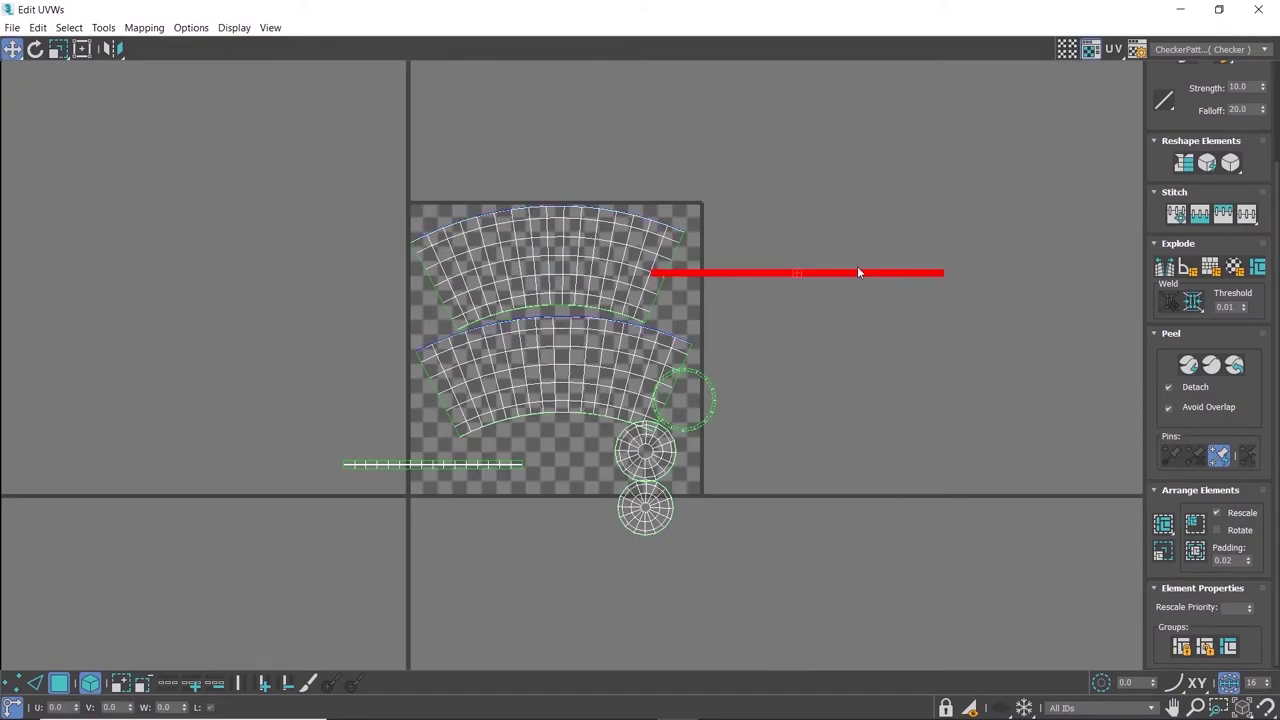
{"action": "left_click_drag", "start_coordinate": [872, 271], "coordinate": [794, 374]}
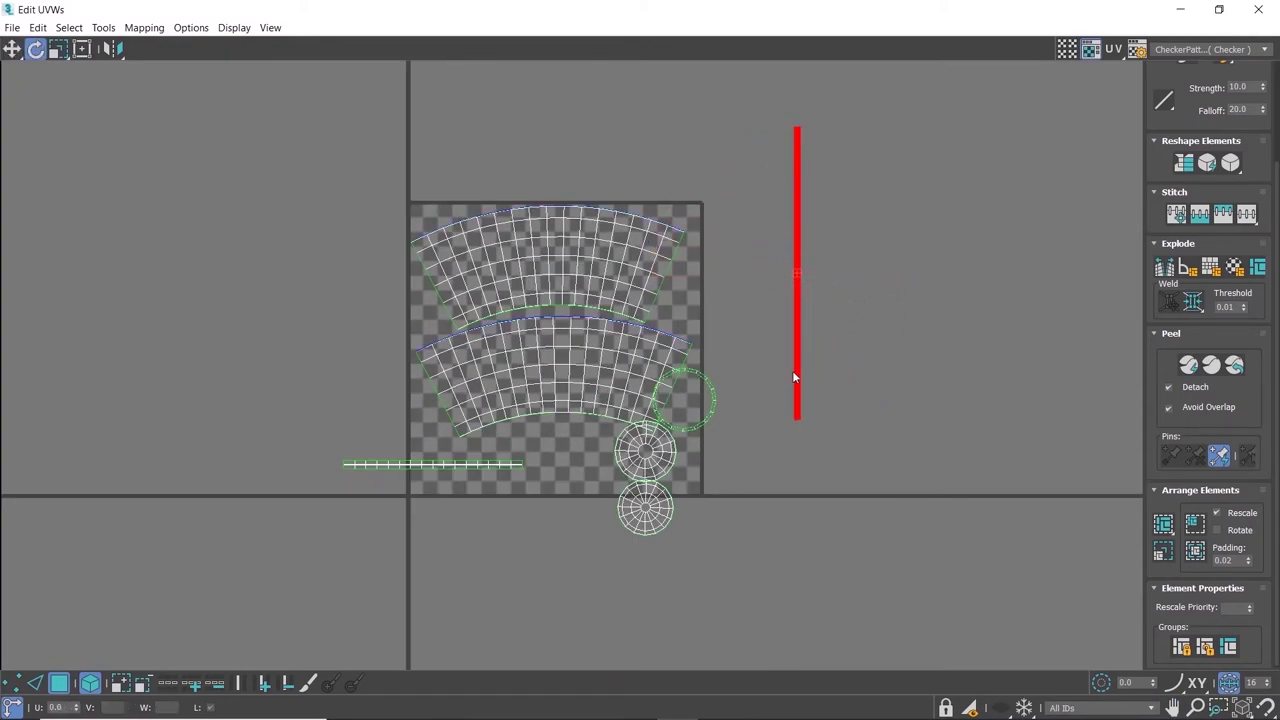
{"action": "scroll", "coordinate": [436, 466], "scroll_direction": "up", "scroll_amount": 2}
{"action": "left_click", "coordinate": [436, 465]}
{"action": "mouse_move", "coordinate": [464, 478]}
{"action": "left_mouse_down"}
{"action": "mouse_move", "coordinate": [435, 527]}
{"action": "mouse_move", "coordinate": [986, 406]}
{"action": "left_mouse_up"}
{"action": "scroll", "coordinate": [497, 137], "scroll_direction": "up", "scroll_amount": 3}
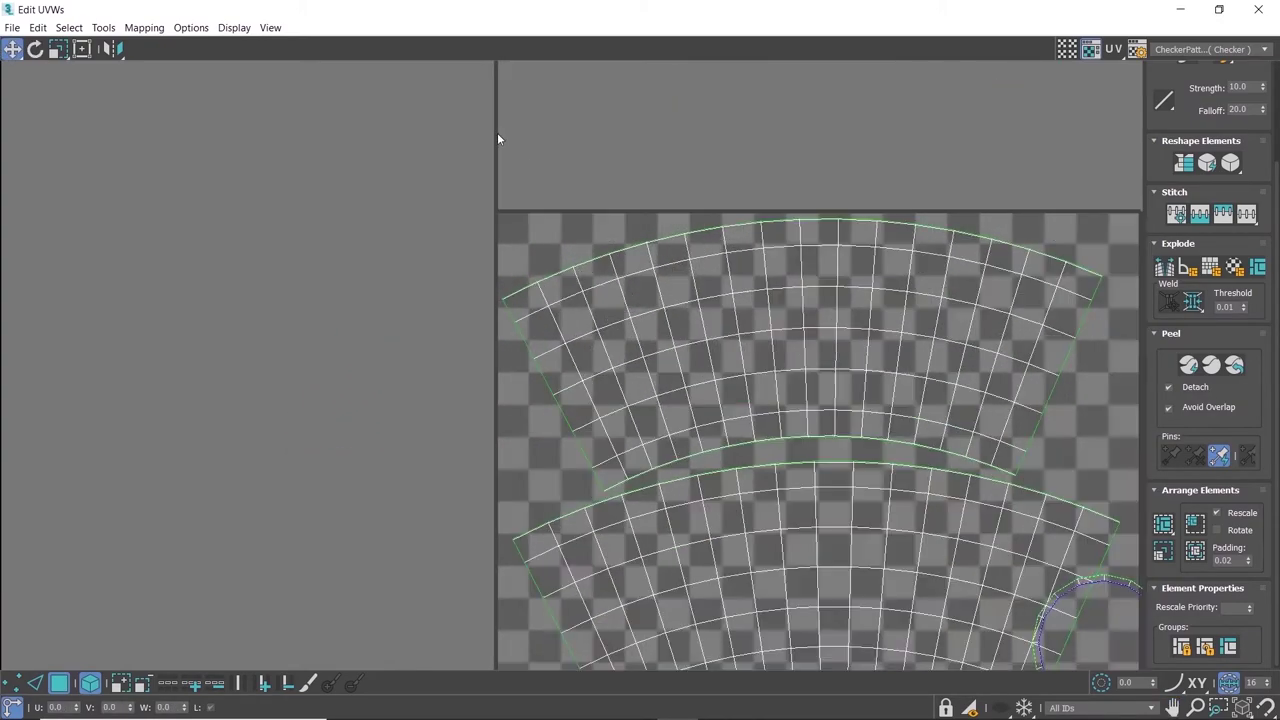
{"action": "left_click", "coordinate": [777, 314]}
{"action": "scroll", "coordinate": [782, 300], "scroll_direction": "up", "scroll_amount": 2}
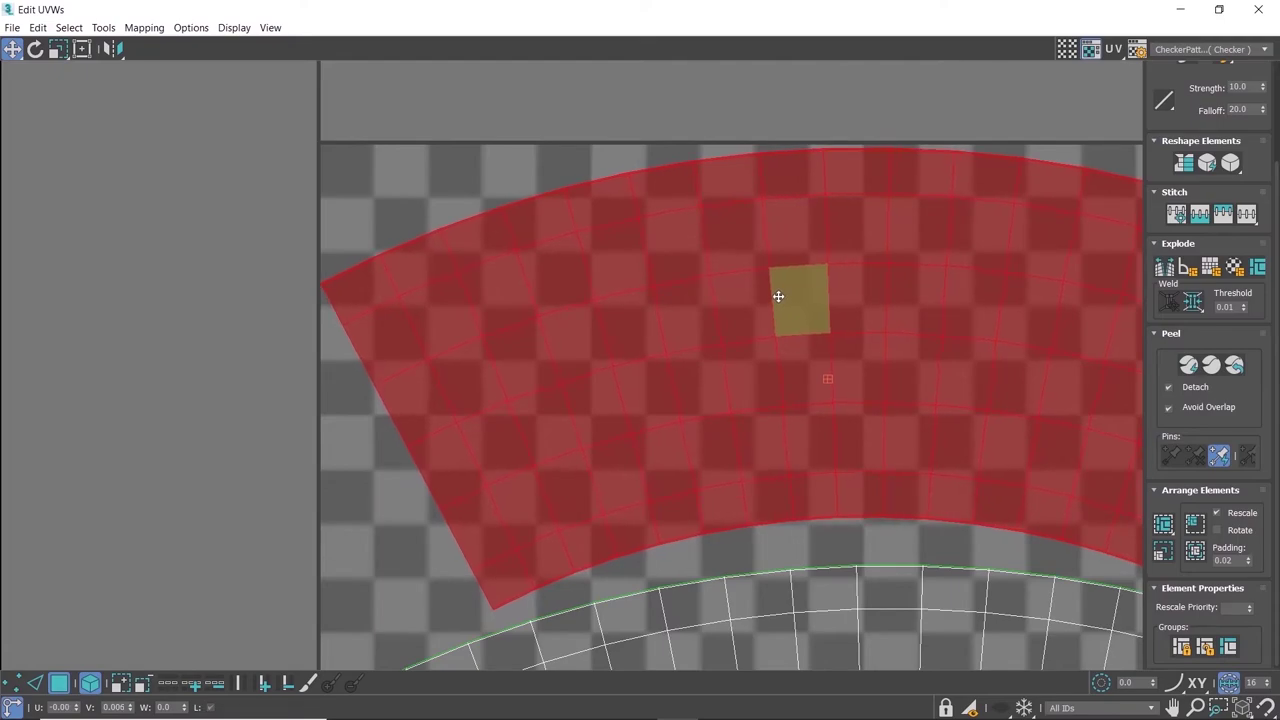
- Nudge the top arc island upward and move the lower arc island left
{"action": "scroll", "coordinate": [786, 266], "scroll_direction": "up", "scroll_amount": 3}
{"action": "left_click_drag", "start_coordinate": [669, 234], "coordinate": [645, 217]}
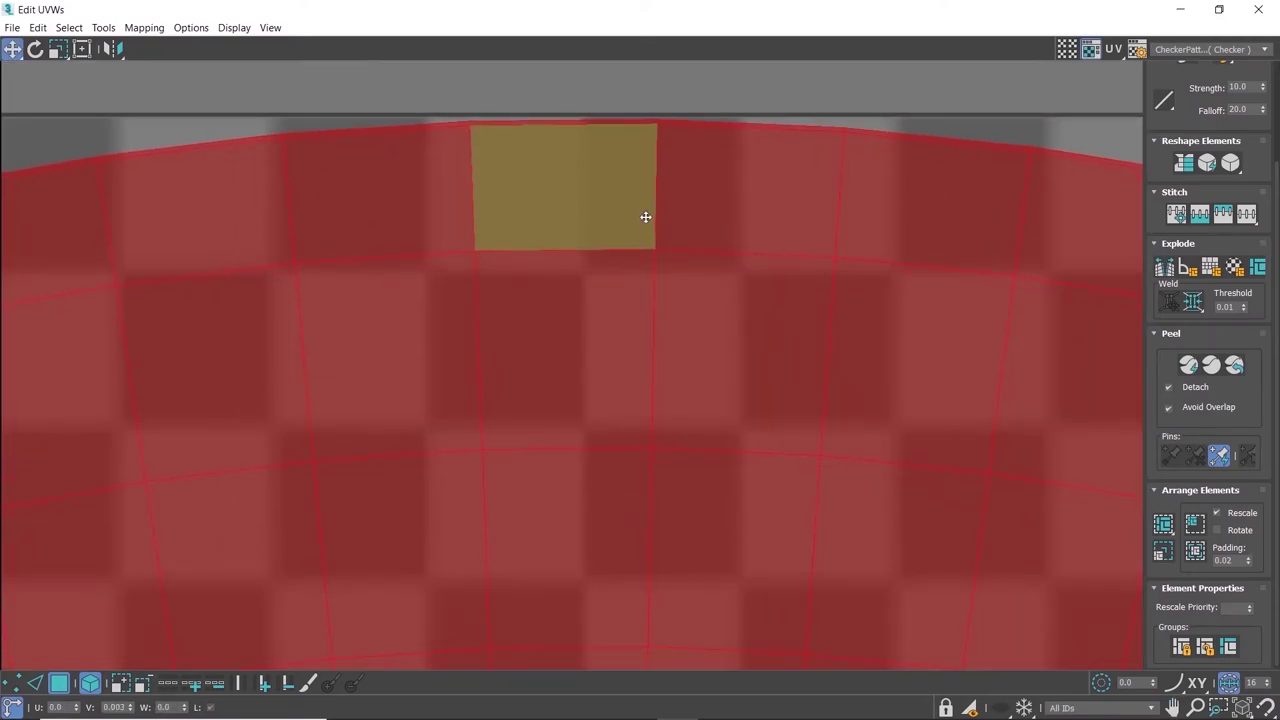
{"action": "scroll", "coordinate": [615, 120], "scroll_direction": "up", "scroll_amount": 2}
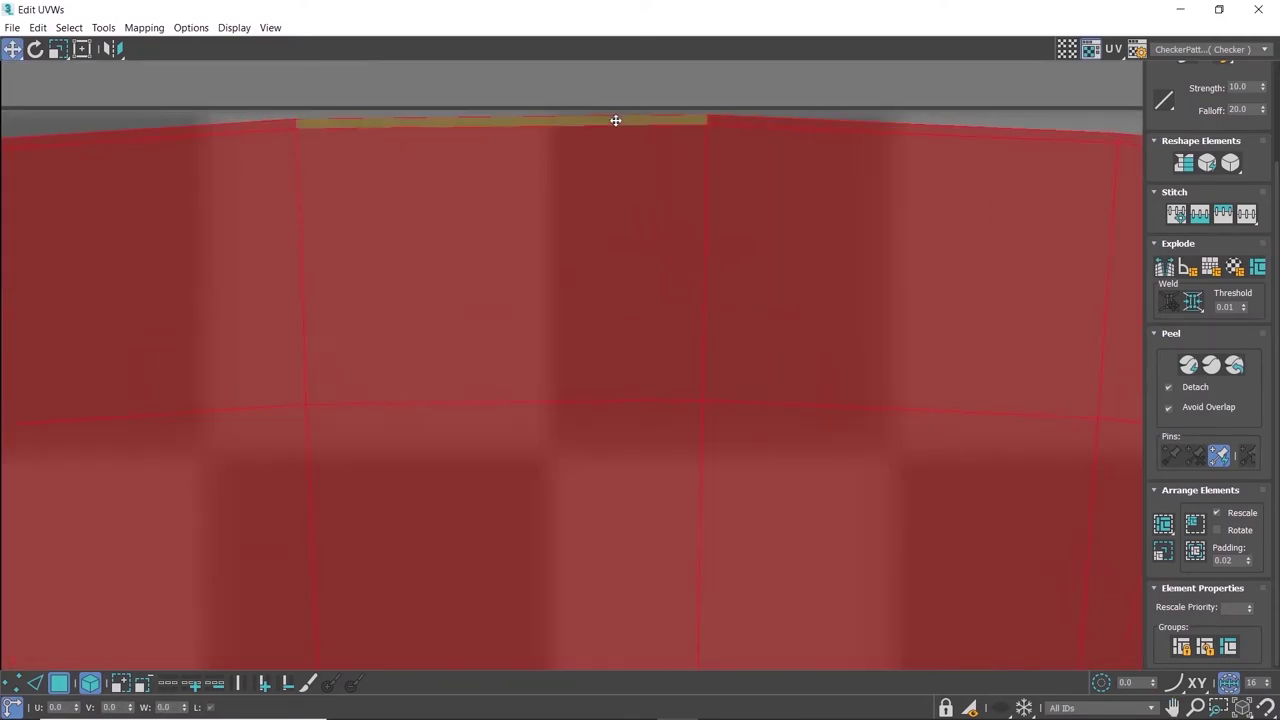
{"action": "scroll", "coordinate": [615, 120], "scroll_direction": "down", "scroll_amount": 5}
{"action": "scroll", "coordinate": [280, 308], "scroll_direction": "up", "scroll_amount": 4}
{"action": "scroll", "coordinate": [583, 354], "scroll_direction": "down", "scroll_amount": 4}
{"action": "scroll", "coordinate": [648, 353], "scroll_direction": "up", "scroll_amount": 1}
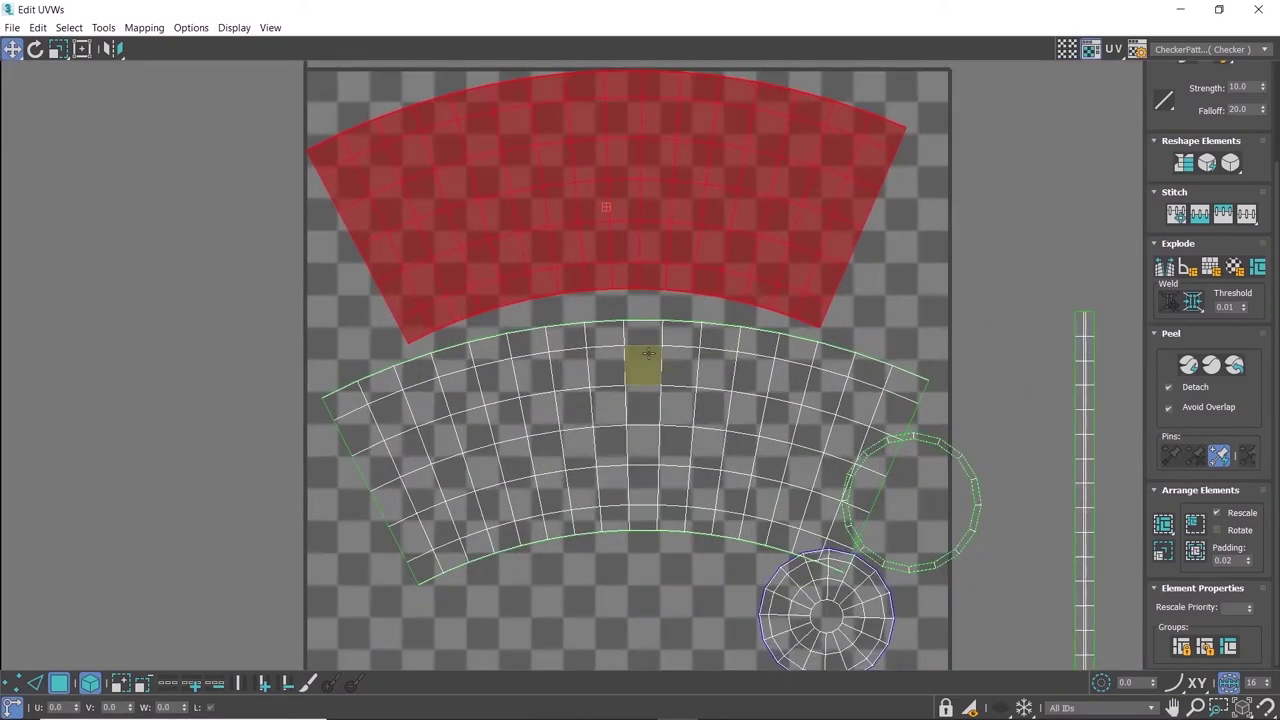
{"action": "left_click", "coordinate": [648, 353]}
{"action": "scroll", "coordinate": [648, 353], "scroll_direction": "up", "scroll_amount": 1}
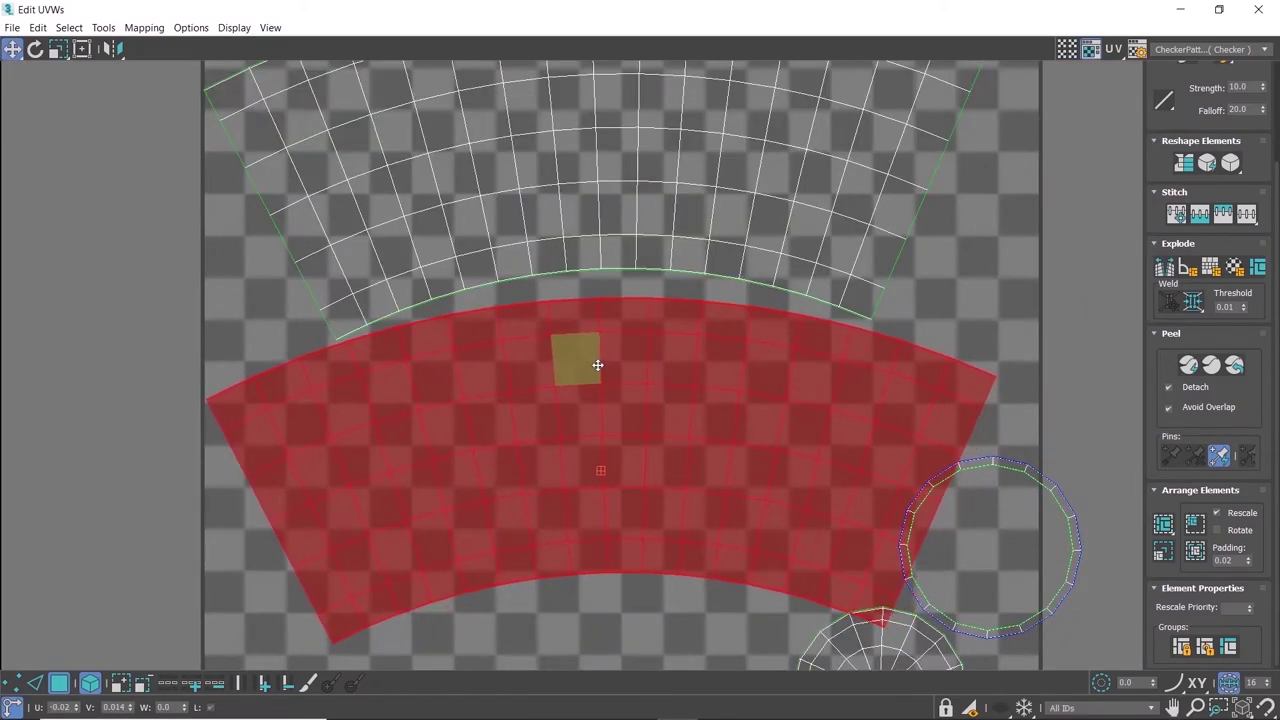
{"action": "left_click_drag", "start_coordinate": [596, 365], "coordinate": [543, 360]}
{"action": "scroll", "coordinate": [694, 429], "scroll_direction": "down", "scroll_amount": 1}
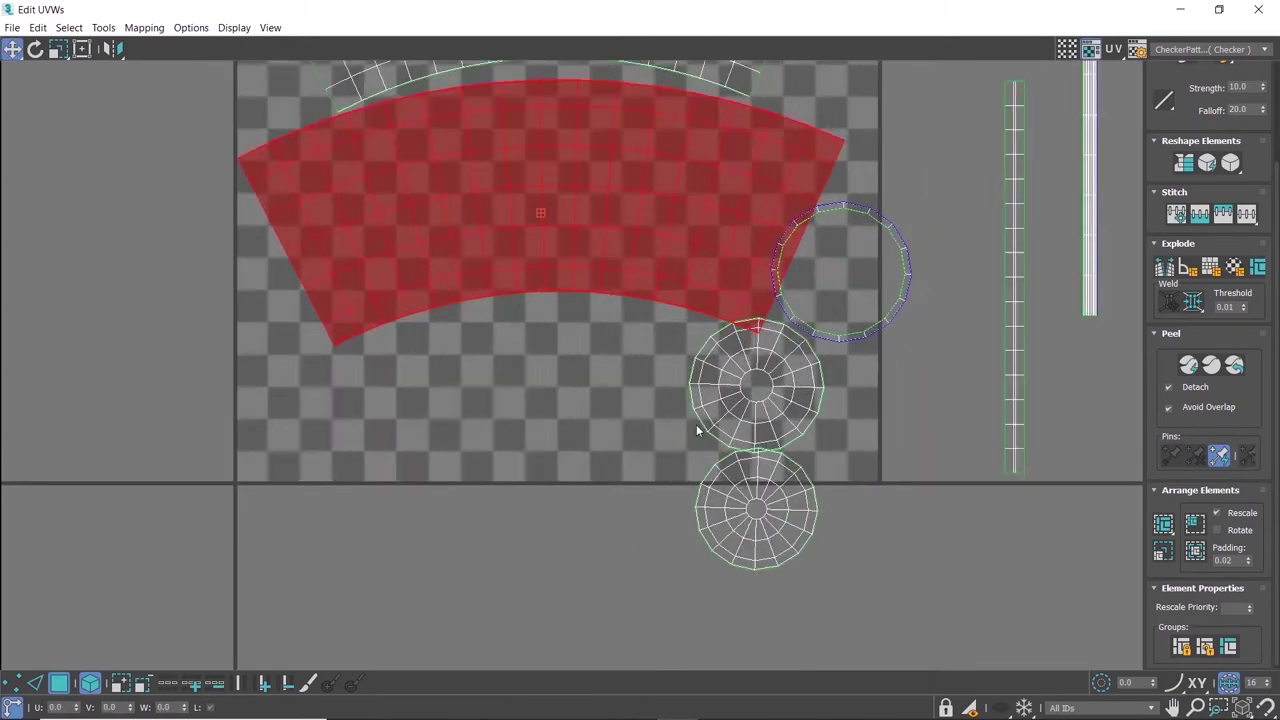
{"action": "scroll", "coordinate": [737, 391], "scroll_direction": "up", "scroll_amount": 1}
- Place the two round cap islands side by side and move the ring below the square
{"action": "left_click", "coordinate": [737, 391]}
{"action": "mouse_move", "coordinate": [737, 391]}
{"action": "left_mouse_down"}
{"action": "mouse_move", "coordinate": [309, 400]}
{"action": "mouse_move", "coordinate": [325, 406]}
{"action": "left_mouse_up"}
{"action": "mouse_move", "coordinate": [775, 495]}
{"action": "left_mouse_down"}
{"action": "mouse_move", "coordinate": [543, 377]}
{"action": "mouse_move", "coordinate": [558, 358]}
{"action": "left_mouse_up"}
{"action": "left_click", "coordinate": [963, 183]}
{"action": "left_click_drag", "start_coordinate": [963, 183], "coordinate": [477, 523]}
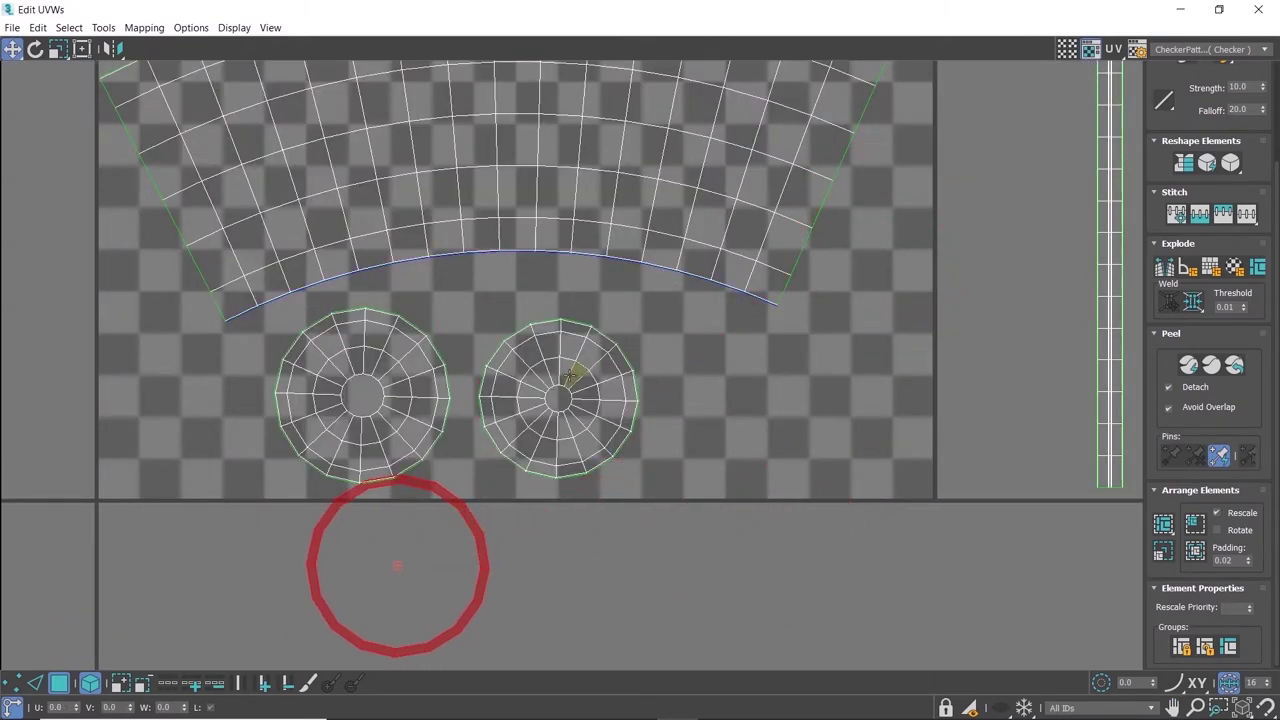
{"action": "mouse_move", "coordinate": [558, 390]}
{"action": "left_mouse_down"}
{"action": "mouse_move", "coordinate": [893, 395]}
{"action": "mouse_move", "coordinate": [775, 407]}
{"action": "mouse_move", "coordinate": [553, 391]}
{"action": "left_mouse_up"}
{"action": "scroll", "coordinate": [623, 500], "scroll_direction": "down", "scroll_amount": 3}
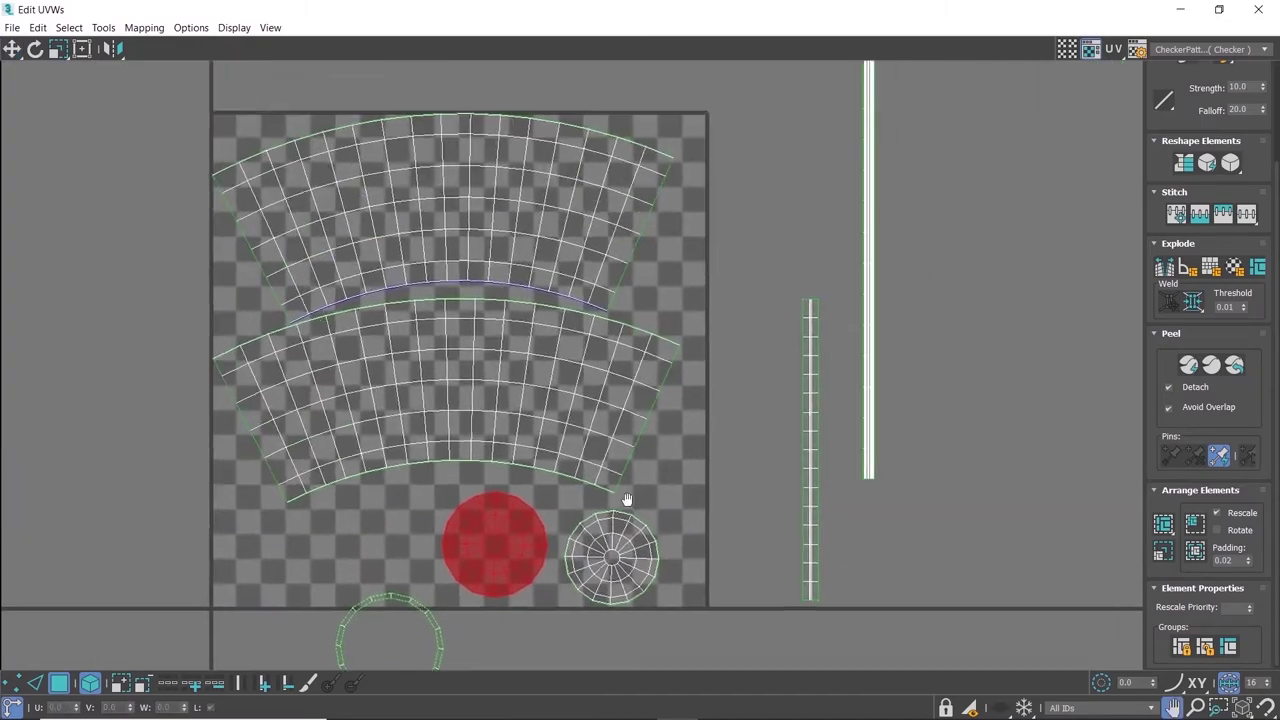
- Move the tall strip island next to the arcs
{"action": "left_click_drag", "start_coordinate": [862, 248], "coordinate": [689, 354]}
{"action": "scroll", "coordinate": [697, 120], "scroll_direction": "up", "scroll_amount": 3}
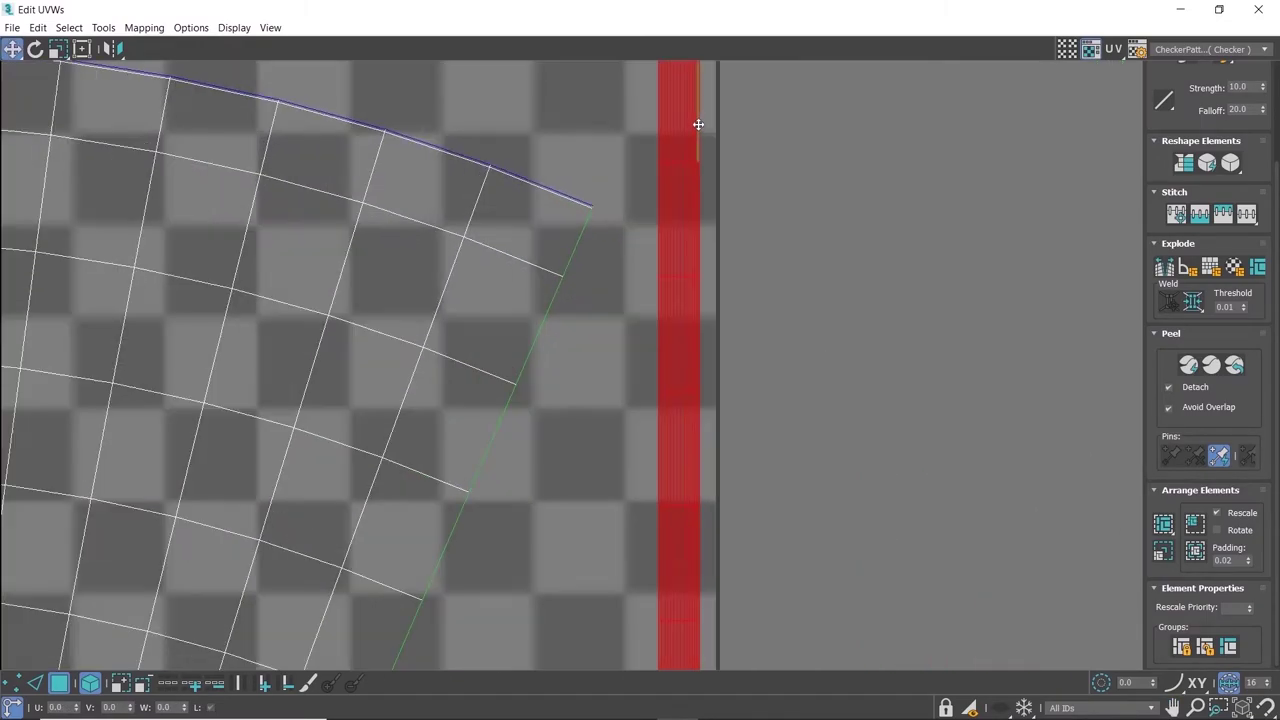
{"action": "scroll", "coordinate": [697, 120], "scroll_direction": "up", "scroll_amount": 2}
{"action": "scroll", "coordinate": [700, 167], "scroll_direction": "down", "scroll_amount": 5}
{"action": "middle_click_drag", "start_coordinate": [703, 329], "coordinate": [703, 160]}
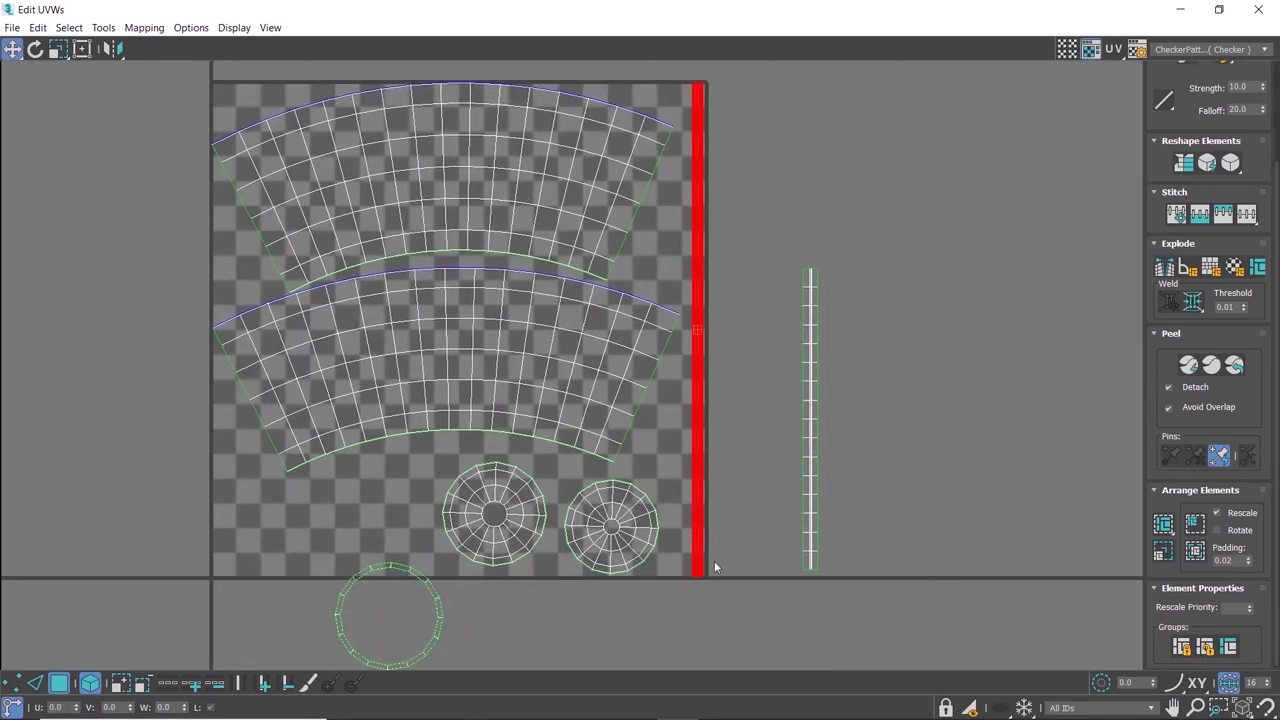
{"action": "scroll", "coordinate": [720, 585], "scroll_direction": "up", "scroll_amount": 4}
{"action": "scroll", "coordinate": [690, 560], "scroll_direction": "down", "scroll_amount": 2}
{"action": "scroll", "coordinate": [652, 540], "scroll_direction": "down", "scroll_amount": 3}
- Move the stray strip into the square, rotate it horizontal, and lay it along the bottom edge
{"action": "mouse_move", "coordinate": [877, 363]}
{"action": "left_mouse_down"}
{"action": "mouse_move", "coordinate": [400, 435]}
{"action": "mouse_move", "coordinate": [447, 472]}
{"action": "mouse_move", "coordinate": [440, 482]}
{"action": "left_mouse_up"}
{"action": "key", "text": "e"}
{"action": "key", "text": "w"}
{"action": "mouse_move", "coordinate": [399, 405]}
{"action": "left_mouse_down"}
{"action": "mouse_move", "coordinate": [299, 527]}
{"action": "mouse_move", "coordinate": [243, 529]}
{"action": "left_mouse_up"}
{"action": "scroll", "coordinate": [237, 535], "scroll_direction": "up", "scroll_amount": 2}
{"action": "scroll", "coordinate": [240, 530], "scroll_direction": "up", "scroll_amount": 3}
{"action": "scroll", "coordinate": [243, 529], "scroll_direction": "down", "scroll_amount": 3}
{"action": "scroll", "coordinate": [527, 574], "scroll_direction": "down", "scroll_amount": 1}
- Move the ring island up into the UV square and nudge the middle disc up
{"action": "left_click", "coordinate": [548, 585]}
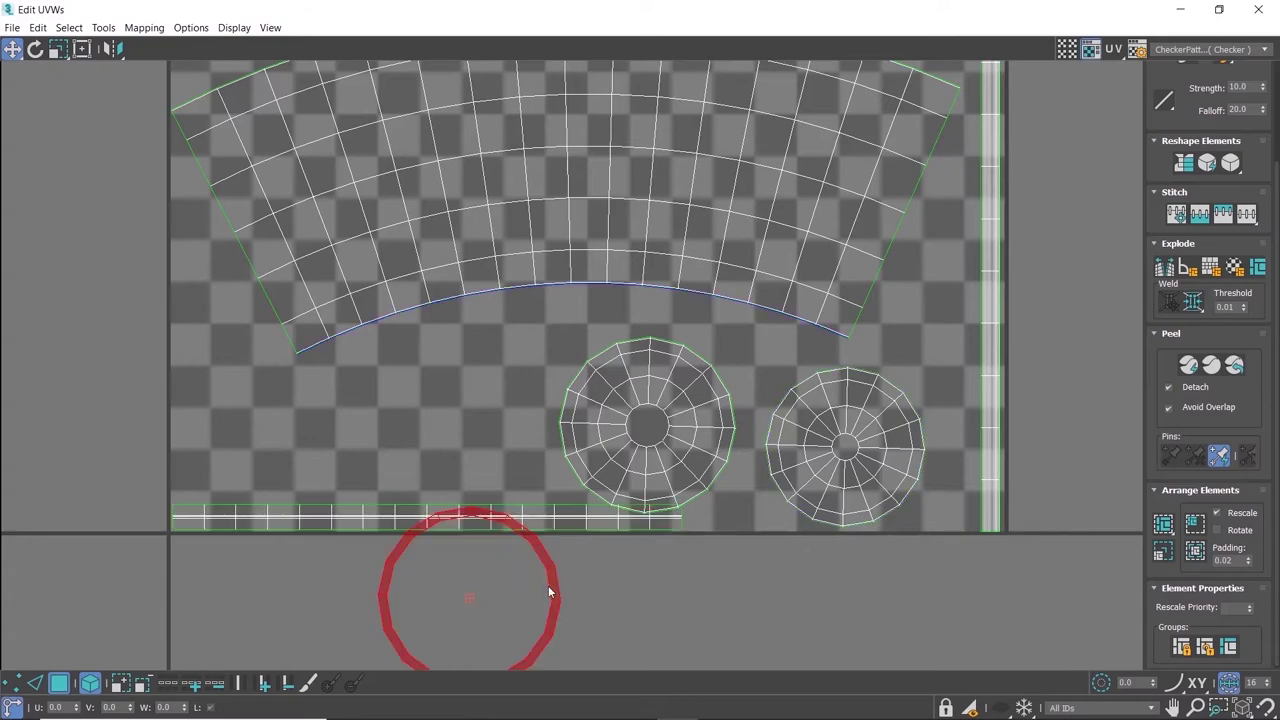
{"action": "left_click_drag", "start_coordinate": [541, 592], "coordinate": [537, 392]}
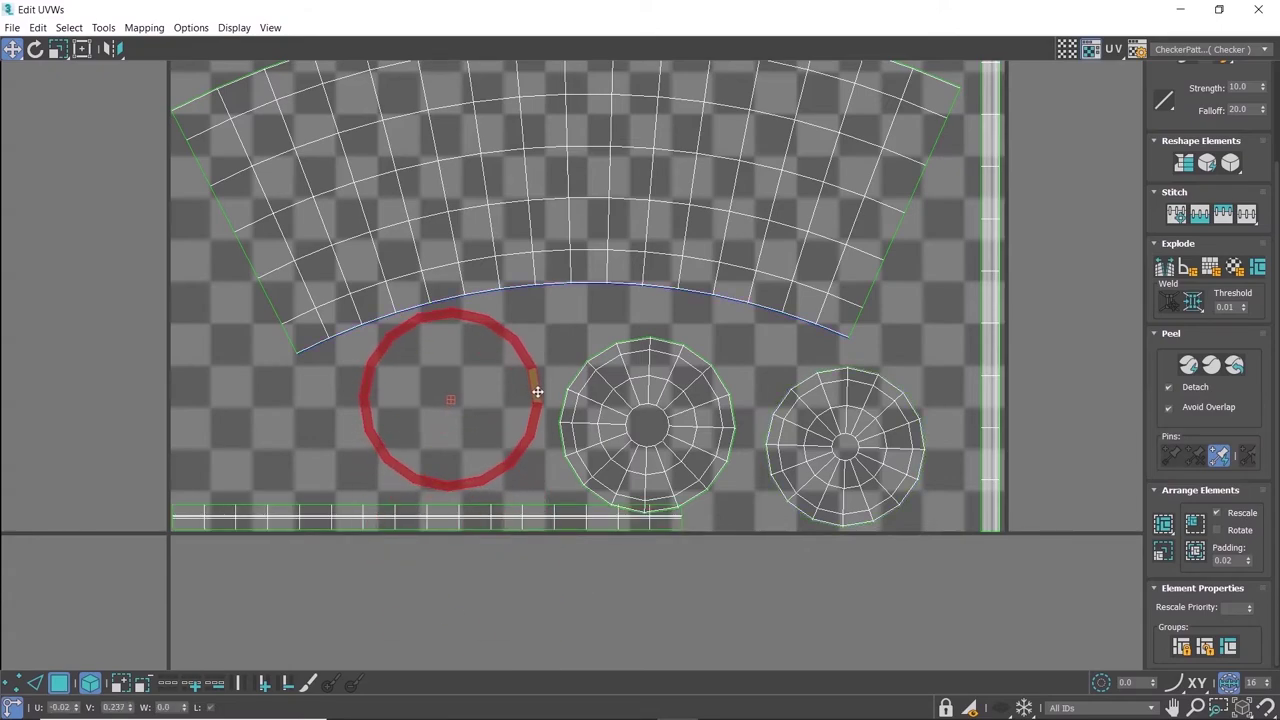
{"action": "mouse_move", "coordinate": [690, 418]}
{"action": "left_mouse_down"}
{"action": "mouse_move", "coordinate": [675, 395]}
{"action": "mouse_move", "coordinate": [690, 392]}
{"action": "left_mouse_up"}
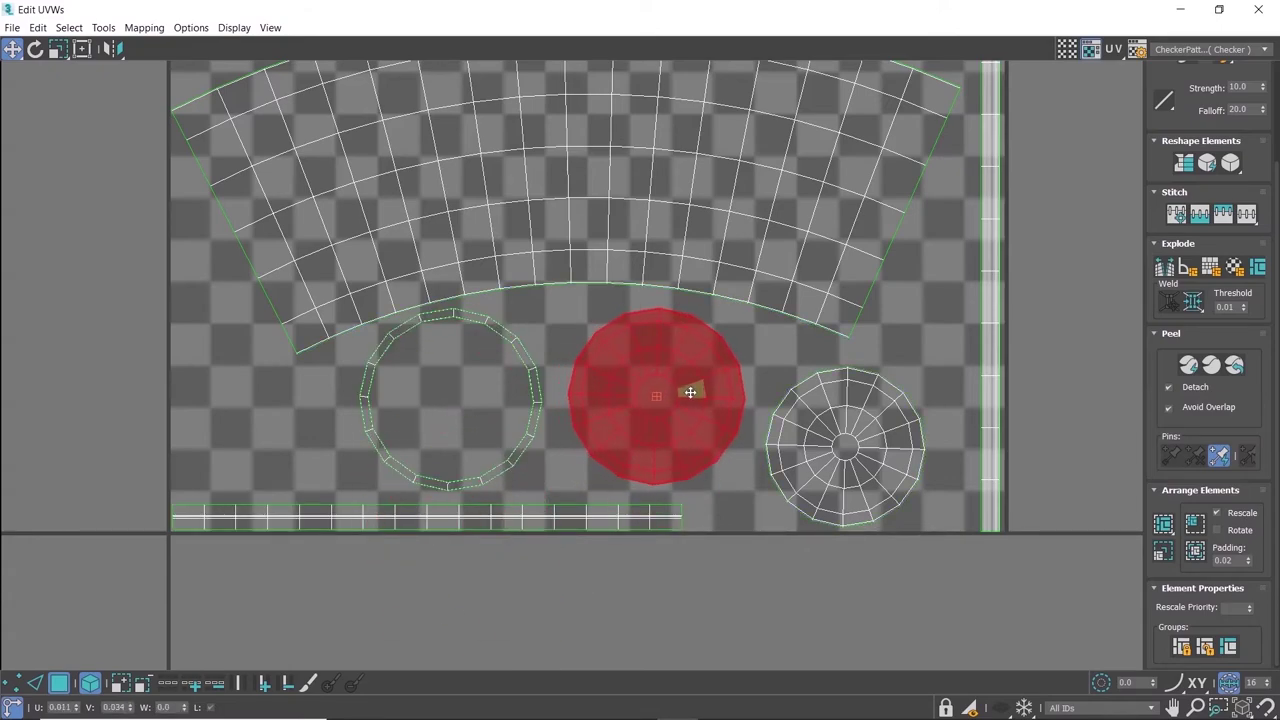
{"action": "scroll", "coordinate": [519, 564], "scroll_direction": "up", "scroll_amount": 3}
- Select the bottom and vertical strip islands and zoom to confirm they sit inside 0–1
{"action": "left_click", "coordinate": [537, 514]}
{"action": "scroll", "coordinate": [700, 503], "scroll_direction": "down", "scroll_amount": 2}
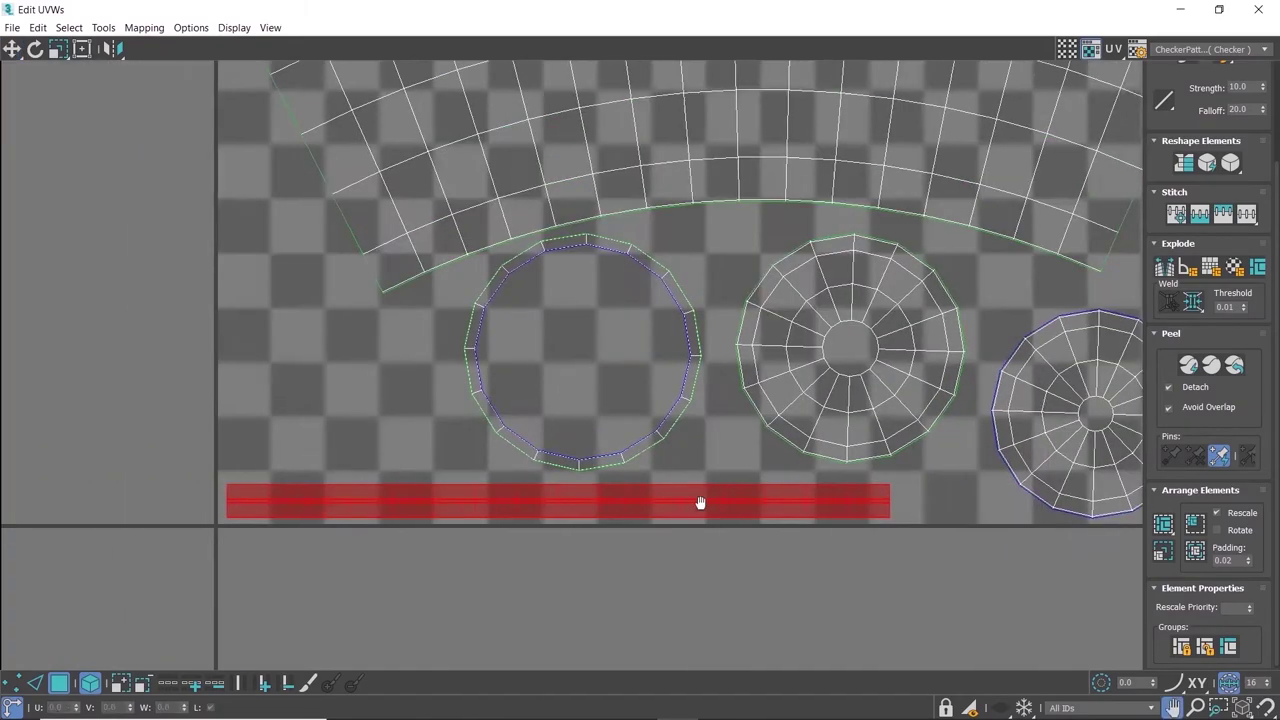
{"action": "scroll", "coordinate": [558, 513], "scroll_direction": "down", "scroll_amount": 1}
{"action": "middle_click_drag", "start_coordinate": [558, 513], "coordinate": [383, 537]}
{"action": "scroll", "coordinate": [362, 614], "scroll_direction": "down", "scroll_amount": 2}
{"action": "scroll", "coordinate": [791, 424], "scroll_direction": "up", "scroll_amount": 2}
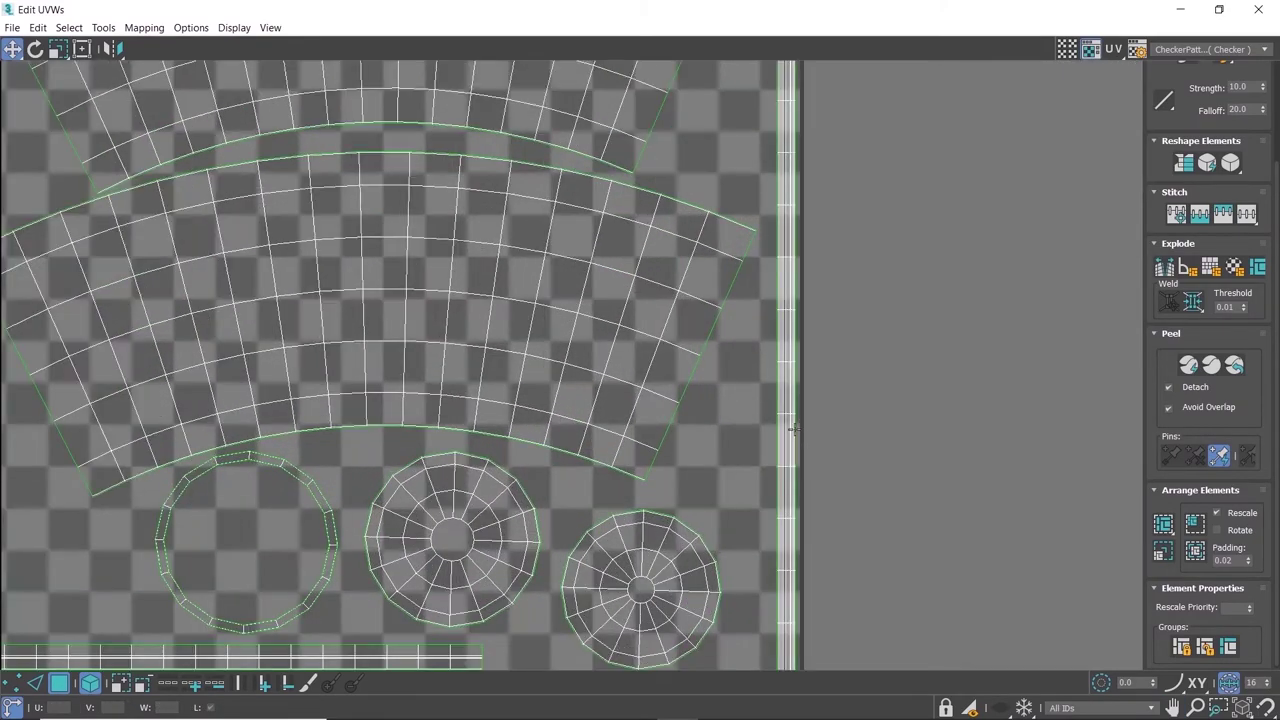
{"action": "left_click", "coordinate": [791, 424]}
{"action": "scroll", "coordinate": [791, 424], "scroll_direction": "down", "scroll_amount": 2}
{"action": "scroll", "coordinate": [763, 520], "scroll_direction": "down", "scroll_amount": 1}
{"action": "scroll", "coordinate": [789, 451], "scroll_direction": "up", "scroll_amount": 3}
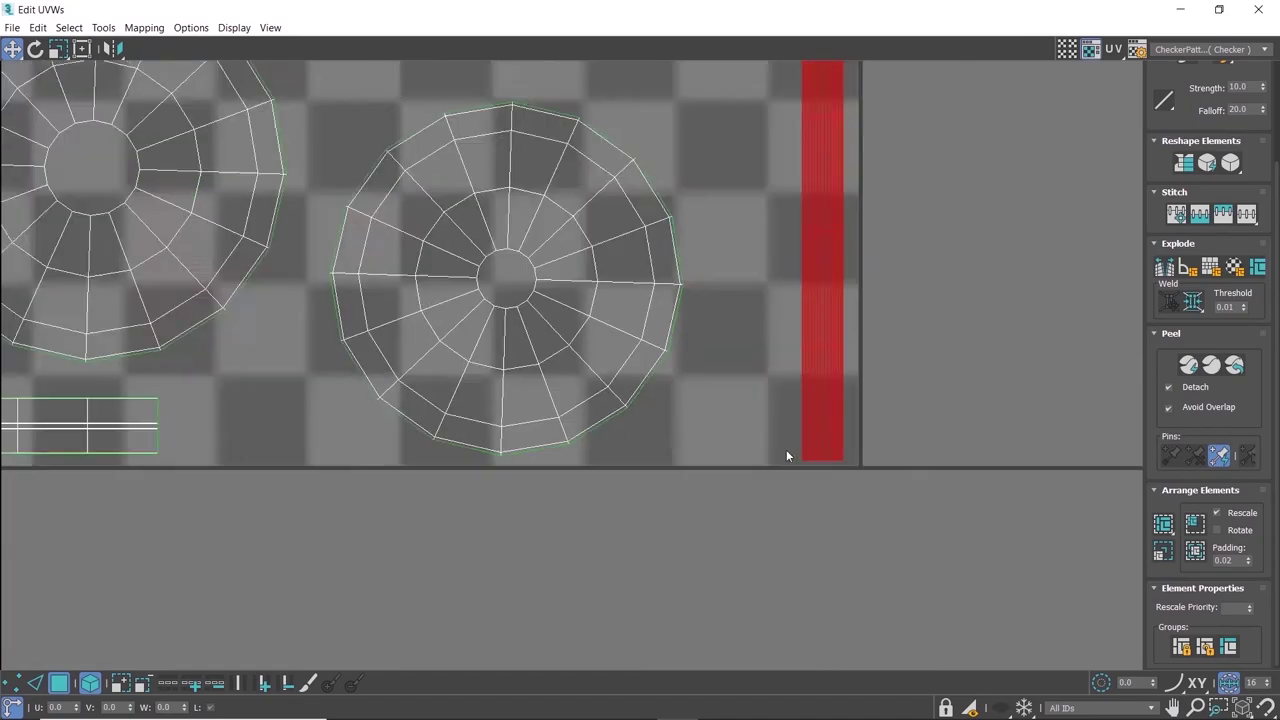
{"action": "scroll", "coordinate": [824, 323], "scroll_direction": "down", "scroll_amount": 4}
{"action": "scroll", "coordinate": [780, 335], "scroll_direction": "up", "scroll_amount": 5}
{"action": "scroll", "coordinate": [757, 346], "scroll_direction": "up", "scroll_amount": 3}
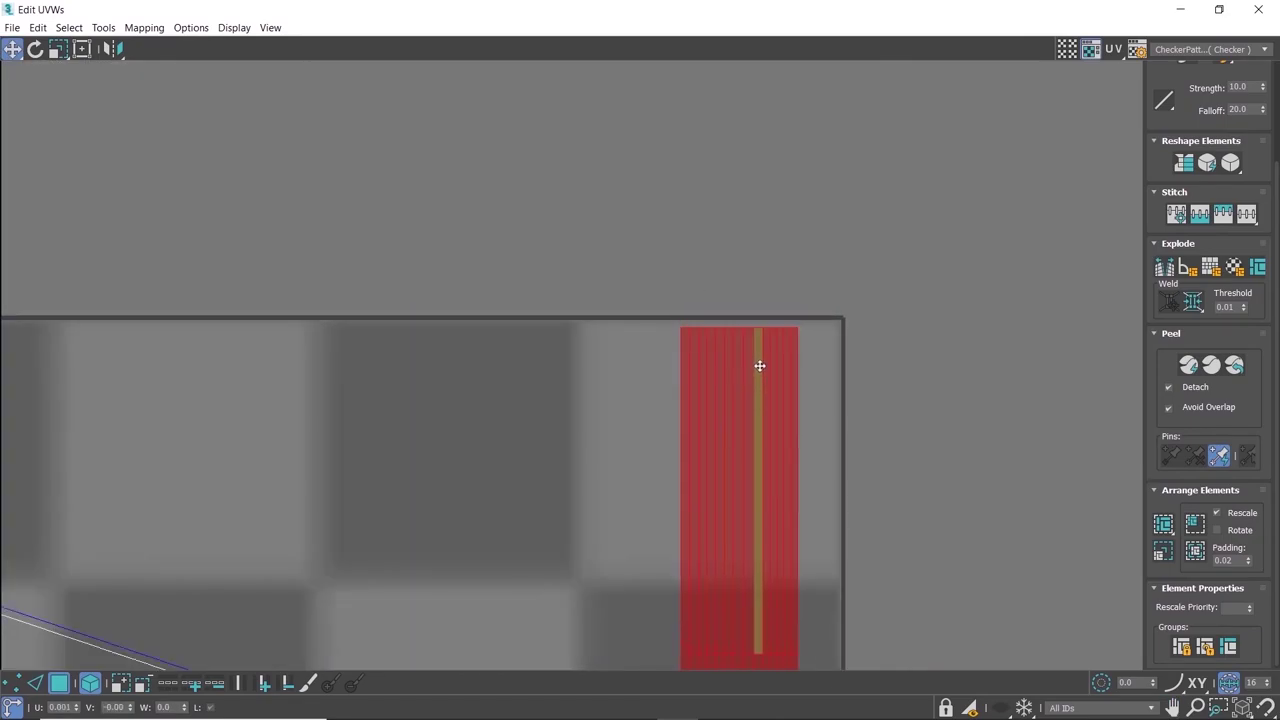
{"action": "scroll", "coordinate": [764, 300], "scroll_direction": "down", "scroll_amount": 4}
{"action": "scroll", "coordinate": [754, 620], "scroll_direction": "up", "scroll_amount": 2}
{"action": "scroll", "coordinate": [623, 546], "scroll_direction": "up", "scroll_amount": 2}
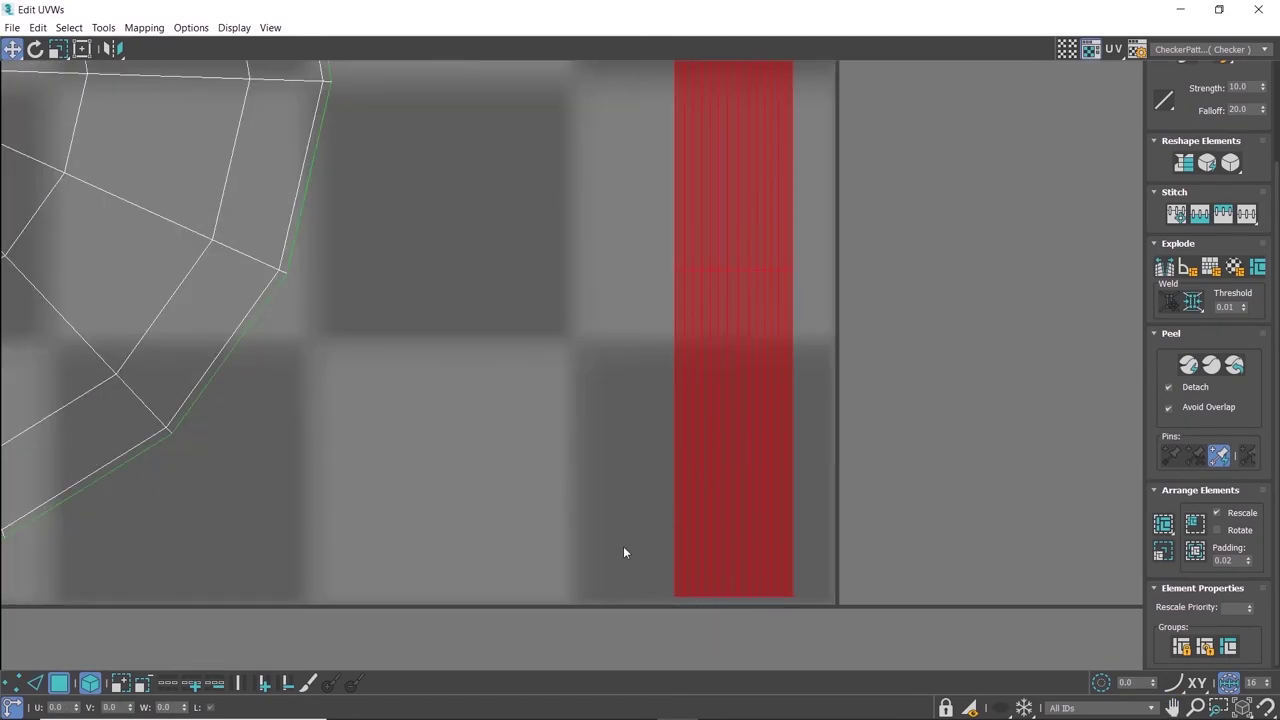
{"action": "scroll", "coordinate": [683, 505], "scroll_direction": "down", "scroll_amount": 2}
{"action": "scroll", "coordinate": [683, 505], "scroll_direction": "down", "scroll_amount": 2}
{"action": "scroll", "coordinate": [386, 318], "scroll_direction": "up", "scroll_amount": 5}
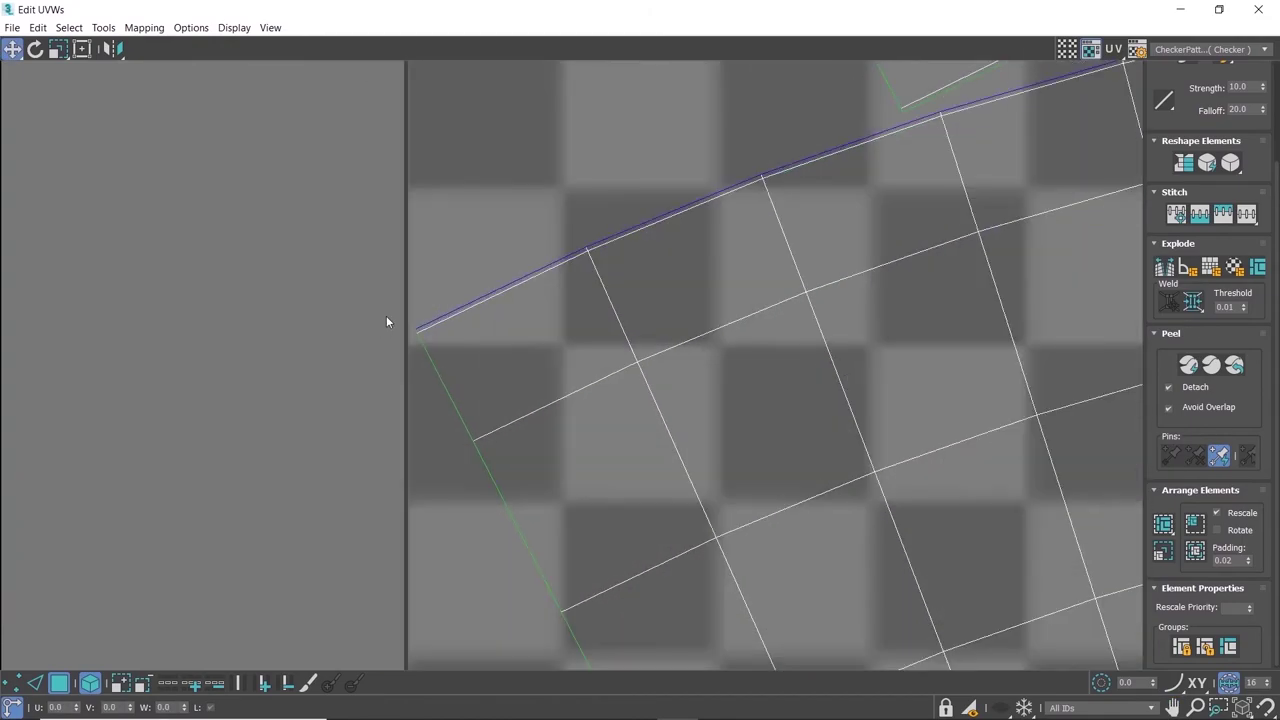
{"action": "scroll", "coordinate": [491, 252], "scroll_direction": "down", "scroll_amount": 3}
{"action": "scroll", "coordinate": [542, 282], "scroll_direction": "up", "scroll_amount": 3}
{"action": "scroll", "coordinate": [545, 282], "scroll_direction": "down", "scroll_amount": 1}
{"action": "scroll", "coordinate": [605, 315], "scroll_direction": "down", "scroll_amount": 4}
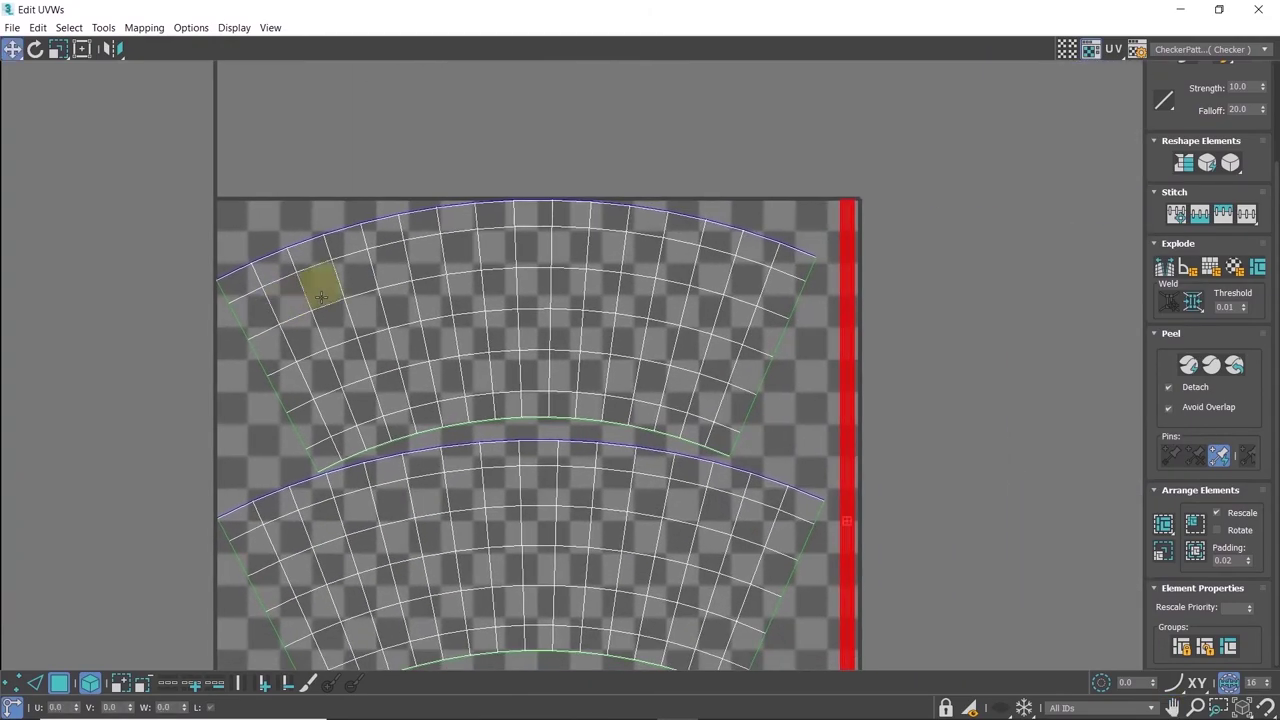
{"action": "scroll", "coordinate": [526, 237], "scroll_direction": "up", "scroll_amount": 4}
{"action": "scroll", "coordinate": [597, 295], "scroll_direction": "up", "scroll_amount": 1}
- Check the upper curved shell fits the square, then clear the selection
{"action": "left_click", "coordinate": [598, 297]}
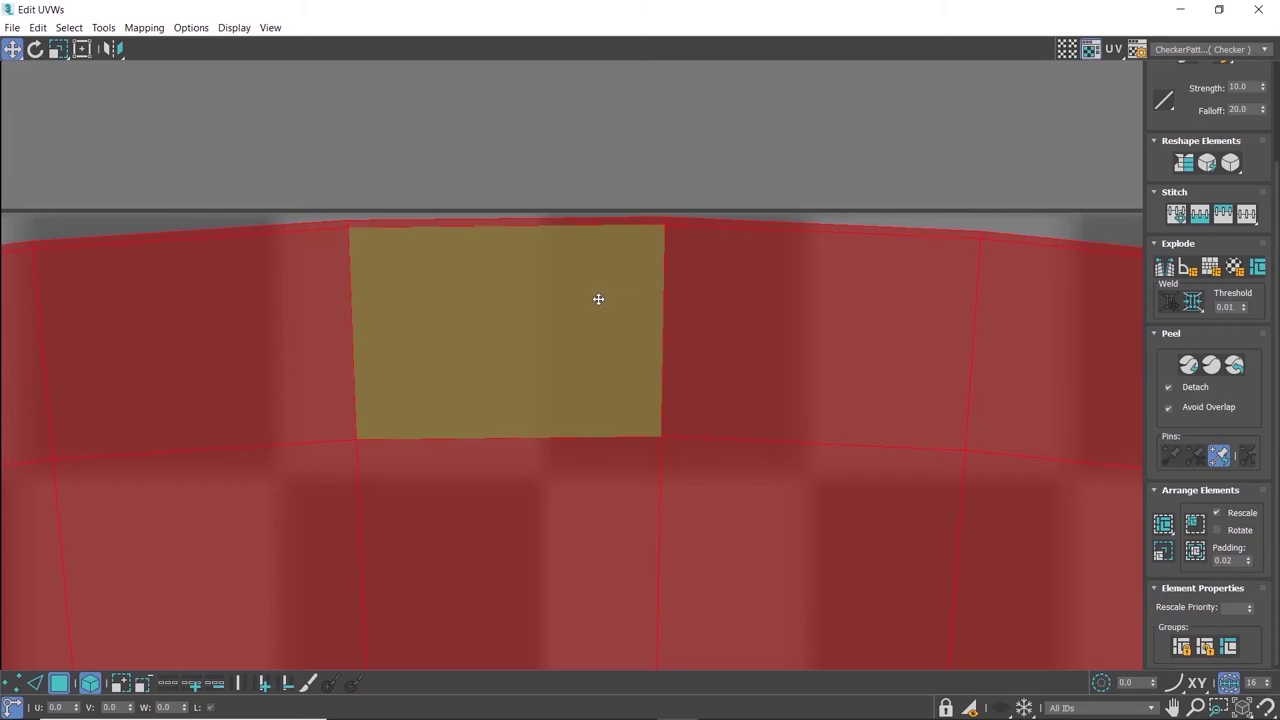
{"action": "scroll", "coordinate": [598, 297], "scroll_direction": "down", "scroll_amount": 5}
{"action": "scroll", "coordinate": [292, 455], "scroll_direction": "up", "scroll_amount": 5}
{"action": "scroll", "coordinate": [292, 455], "scroll_direction": "down", "scroll_amount": 3}
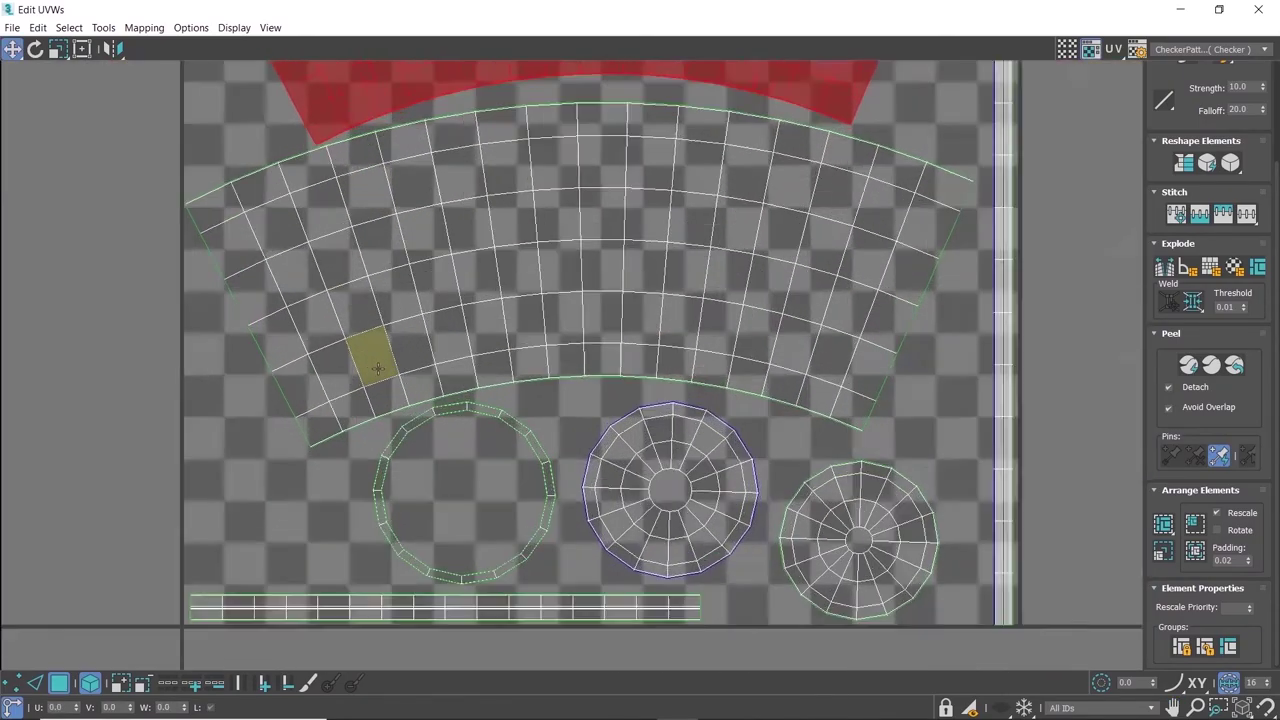
{"action": "scroll", "coordinate": [451, 309], "scroll_direction": "down", "scroll_amount": 2}
{"action": "scroll", "coordinate": [500, 414], "scroll_direction": "down", "scroll_amount": 2}
{"action": "left_click", "coordinate": [757, 315]}
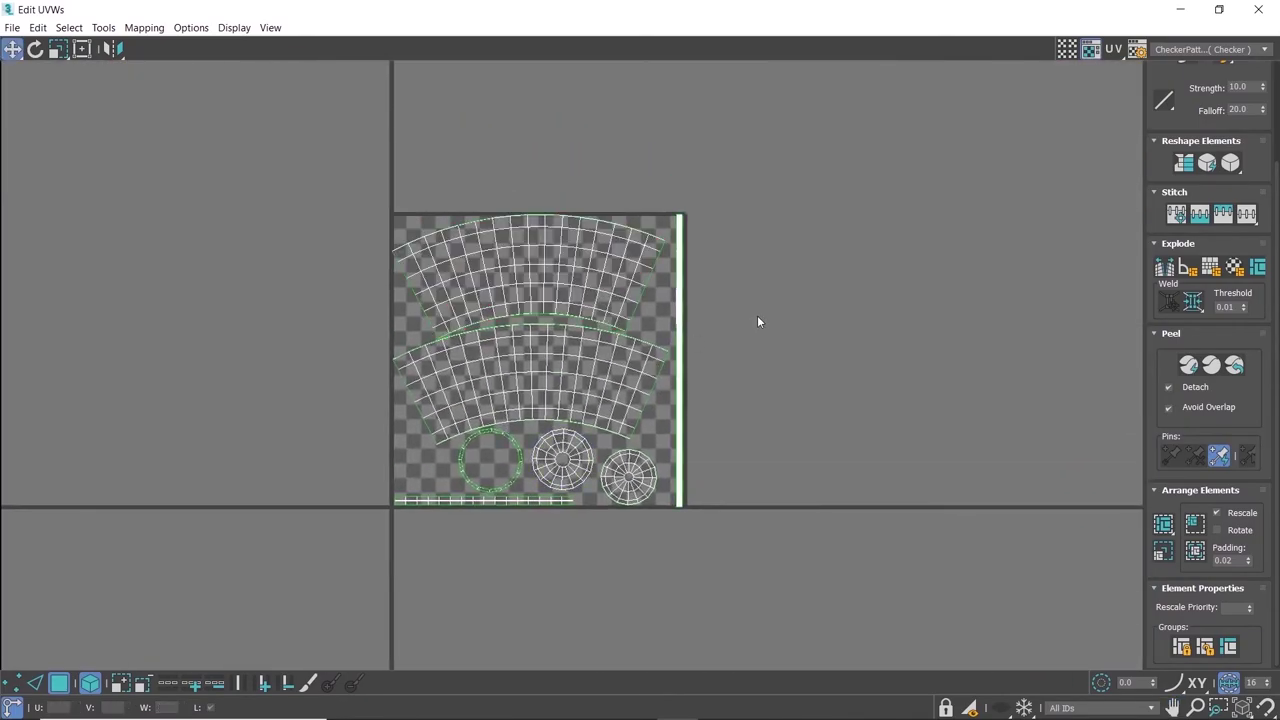
- Restore the Edit UVWs window and show the CheckerPattern texture on the cup
{"action": "left_click", "coordinate": [1221, 11]}
{"action": "scroll", "coordinate": [628, 255], "scroll_direction": "down", "scroll_amount": 5}
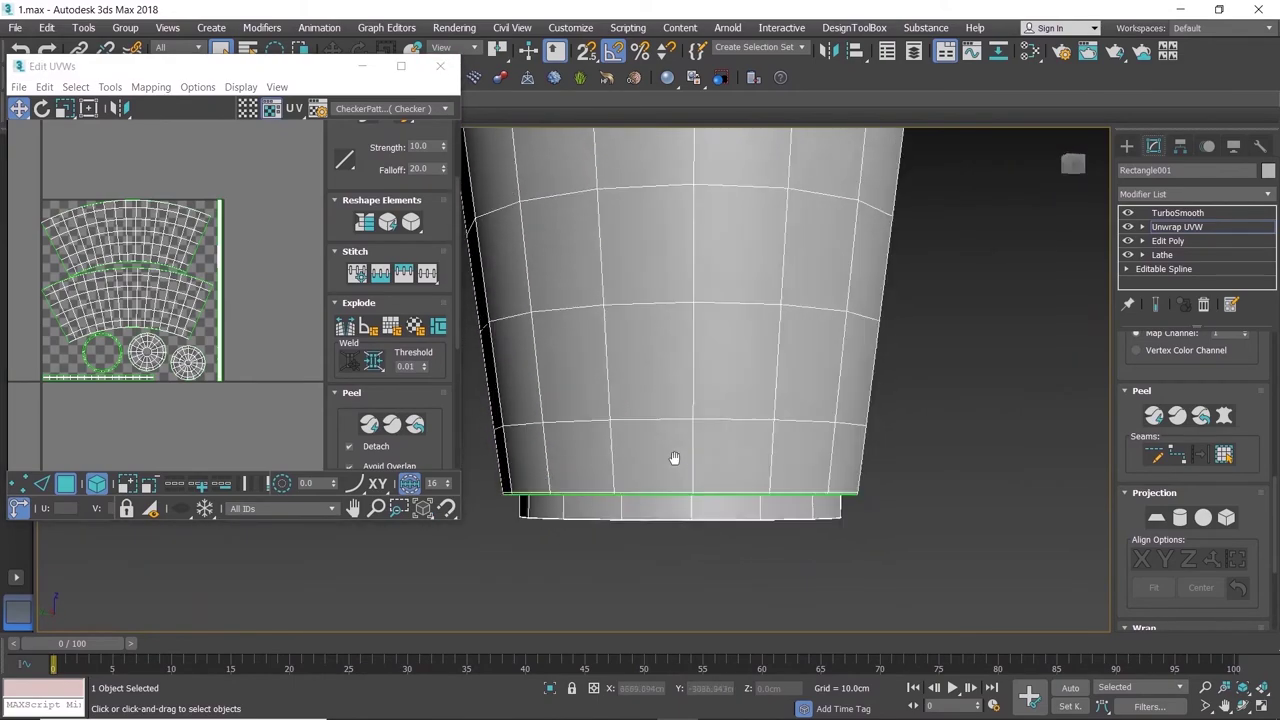
{"action": "scroll", "coordinate": [628, 255], "scroll_direction": "down", "scroll_amount": 4}
{"action": "scroll", "coordinate": [628, 255], "scroll_direction": "down", "scroll_amount": 2}
{"action": "left_click", "coordinate": [441, 109]}
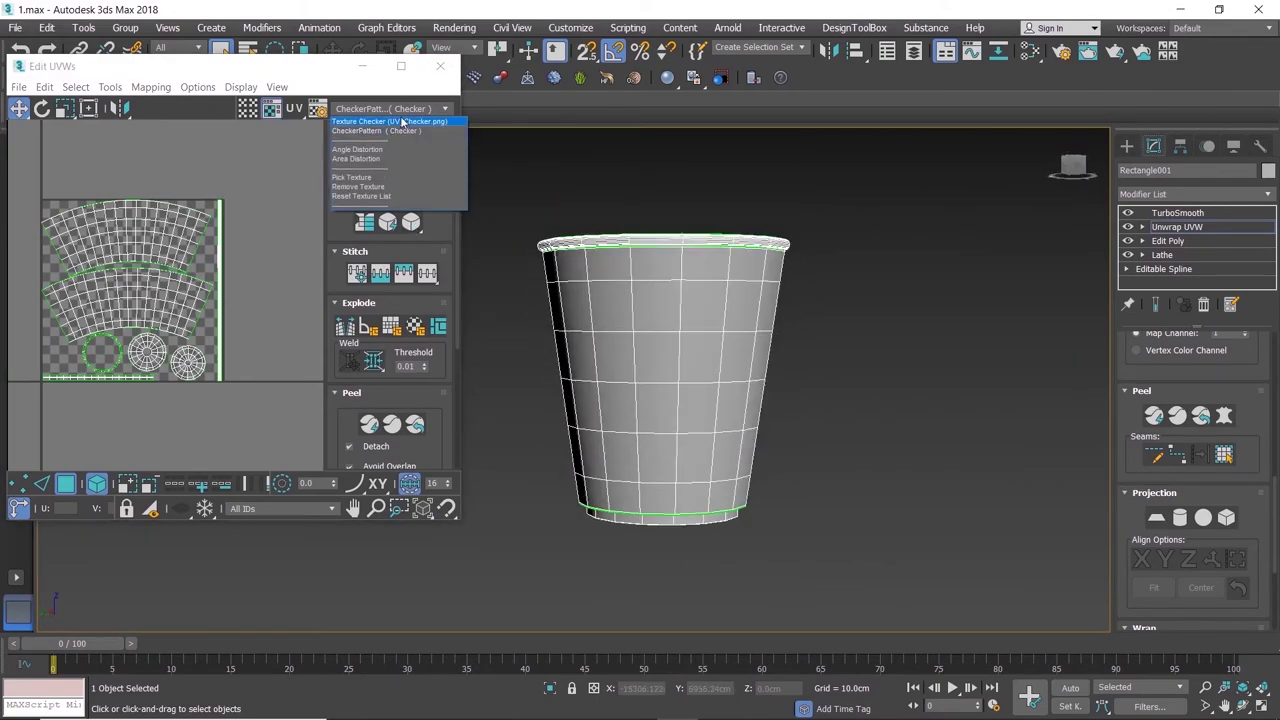
{"action": "left_click", "coordinate": [393, 123]}
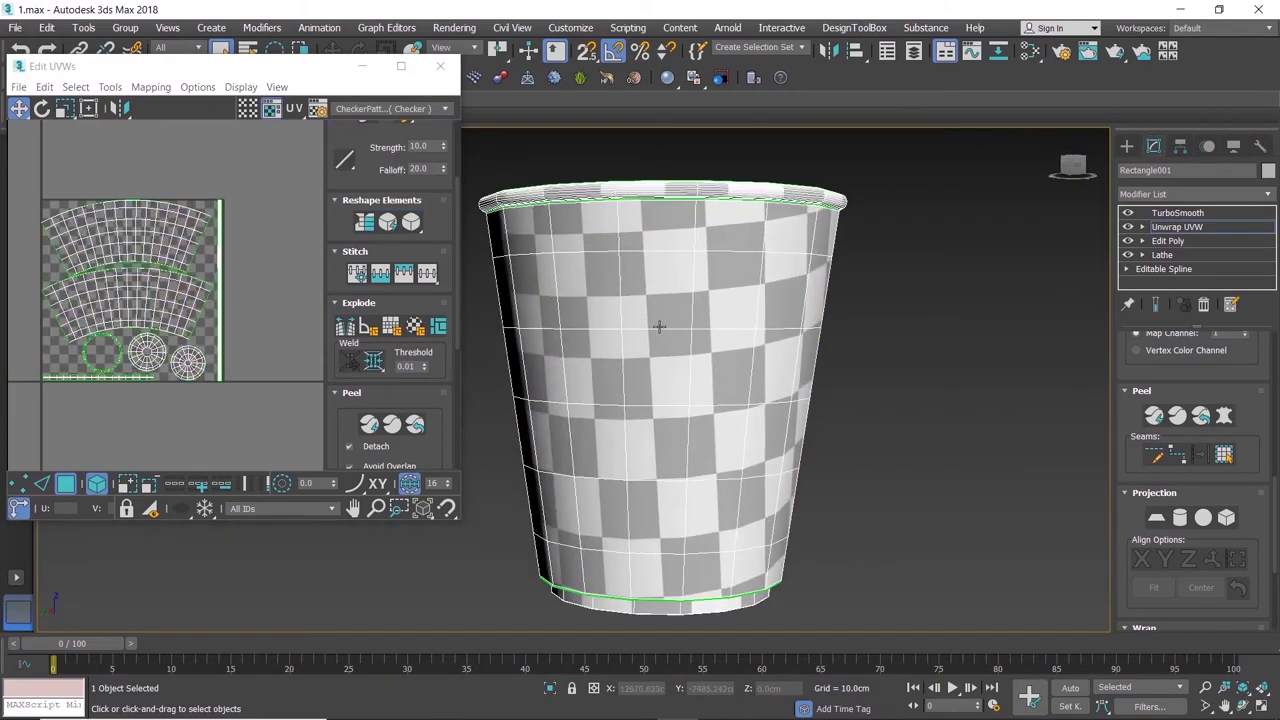
- Orbit to inspect the checker on the cup, then close the Edit UVWs window
{"action": "mouse_move", "coordinate": [655, 330]}
{"action": "middle_mouse_down", "text": "alt"}
{"action": "mouse_move", "coordinate": [655, 267]}
{"action": "mouse_move", "coordinate": [705, 351]}
{"action": "mouse_move", "coordinate": [814, 406]}
{"action": "mouse_move", "coordinate": [748, 457]}
{"action": "mouse_move", "coordinate": [706, 449]}
{"action": "mouse_move", "coordinate": [681, 386]}
{"action": "middle_mouse_up", "text": "alt"}
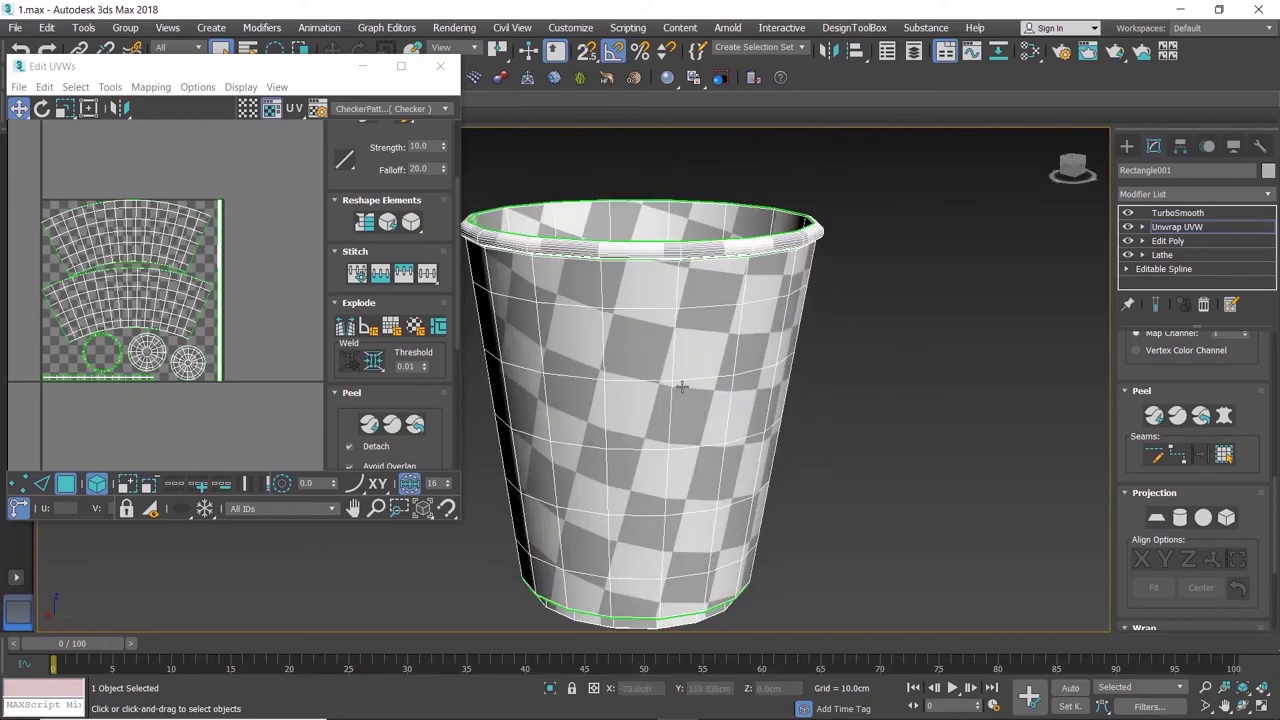
{"action": "left_click", "coordinate": [439, 66]}
{"action": "scroll", "coordinate": [1137, 454], "scroll_direction": "up", "scroll_amount": 10}
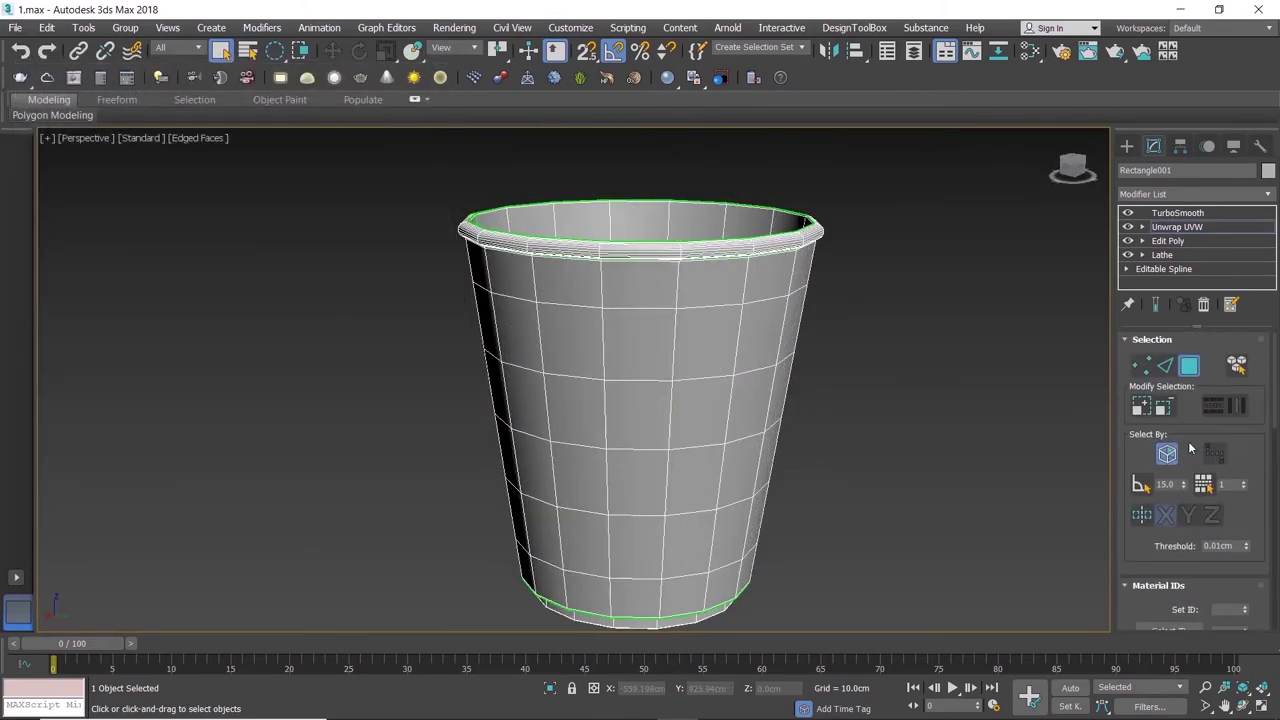
- Delete the TurboSmooth modifier from the cup's stack
{"action": "key", "text": "3"}
{"action": "left_click", "coordinate": [1177, 213]}
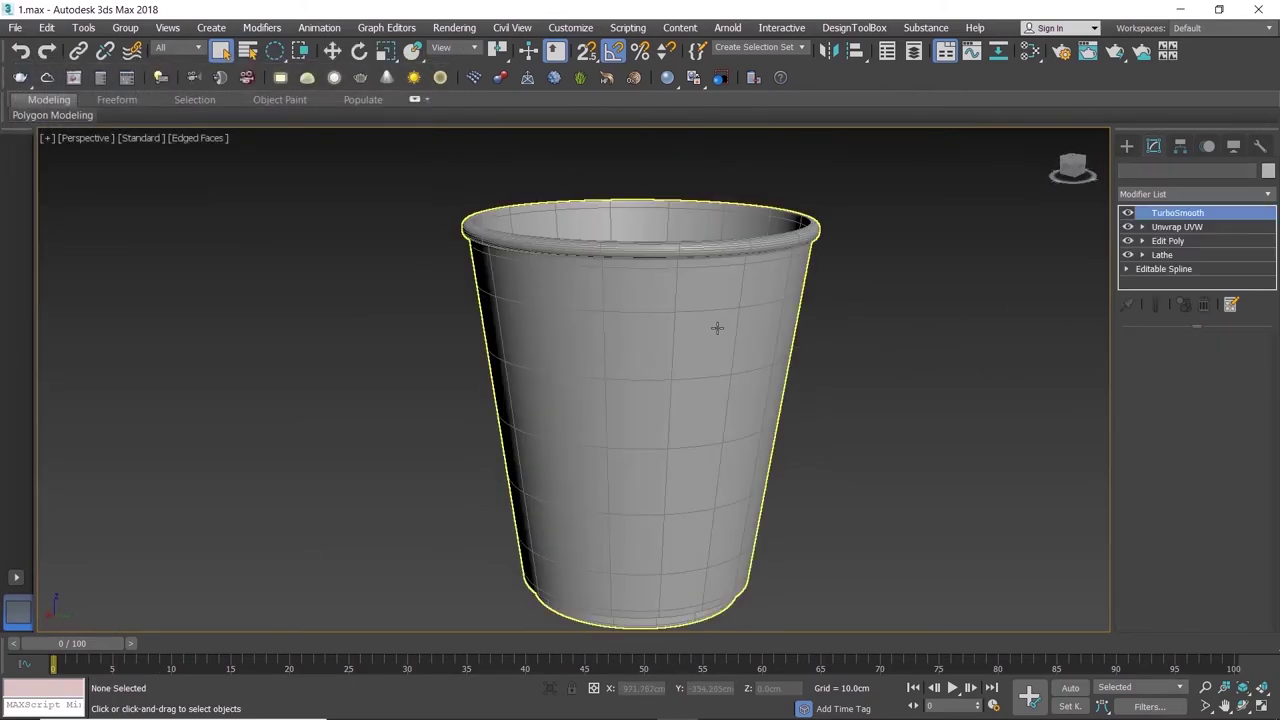
{"action": "right_click", "coordinate": [1177, 213]}
{"action": "left_click", "coordinate": [1135, 240]}
- Add TurboSmooth Pro with 2 iterations and Isoline Display enabled
{"action": "left_click", "coordinate": [1269, 195]}
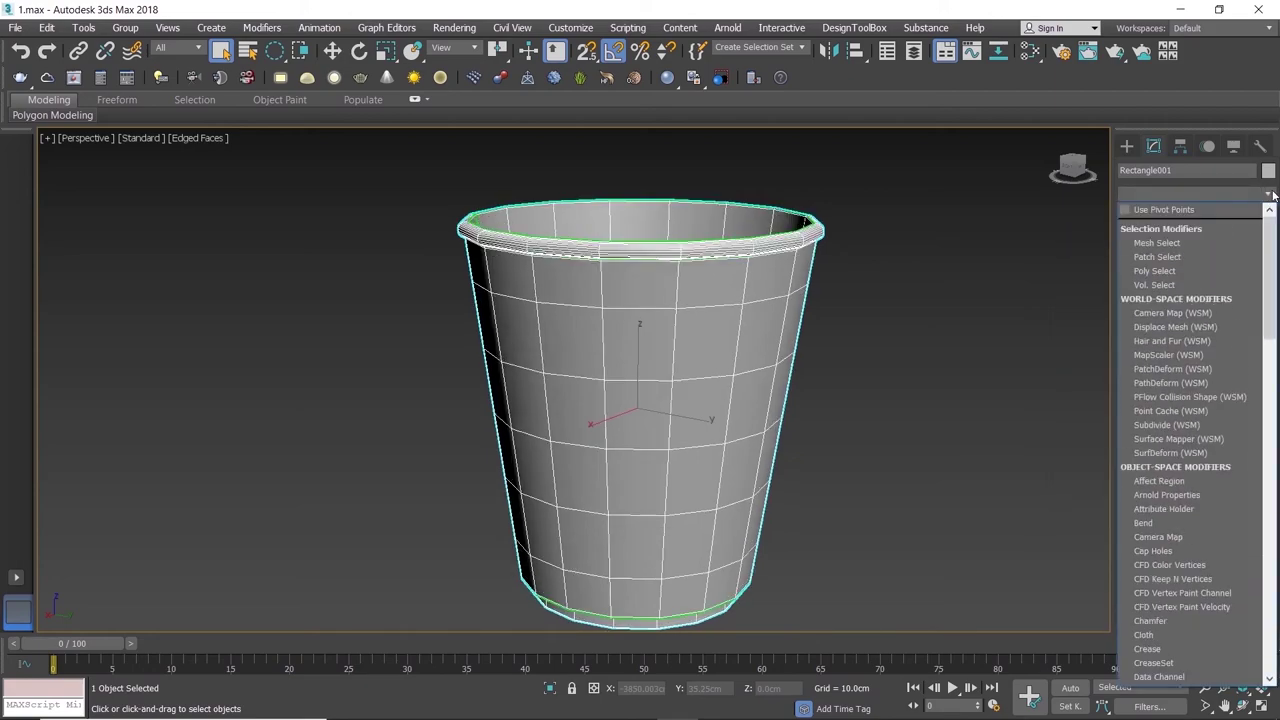
{"action": "scroll", "coordinate": [1214, 265], "scroll_direction": "down", "scroll_amount": 5}
{"action": "left_click", "coordinate": [1206, 374]}
{"action": "left_click", "coordinate": [1250, 366]}
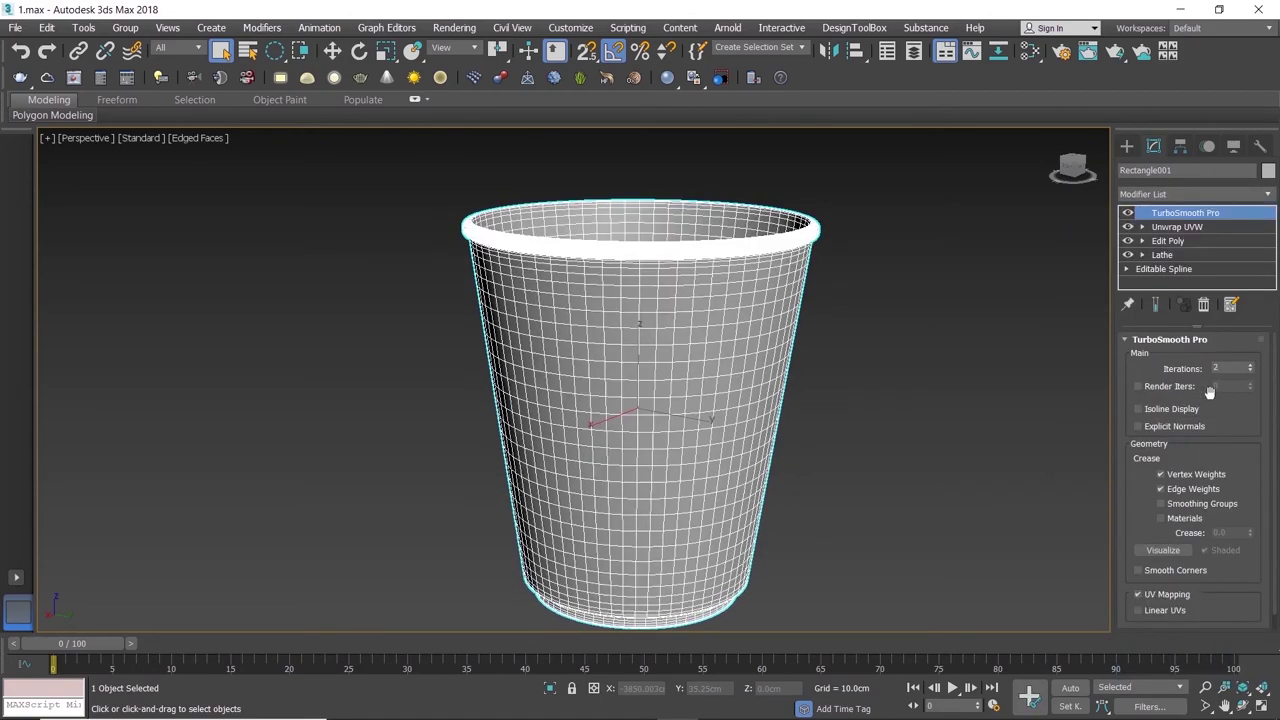
{"action": "left_click", "coordinate": [1137, 409]}
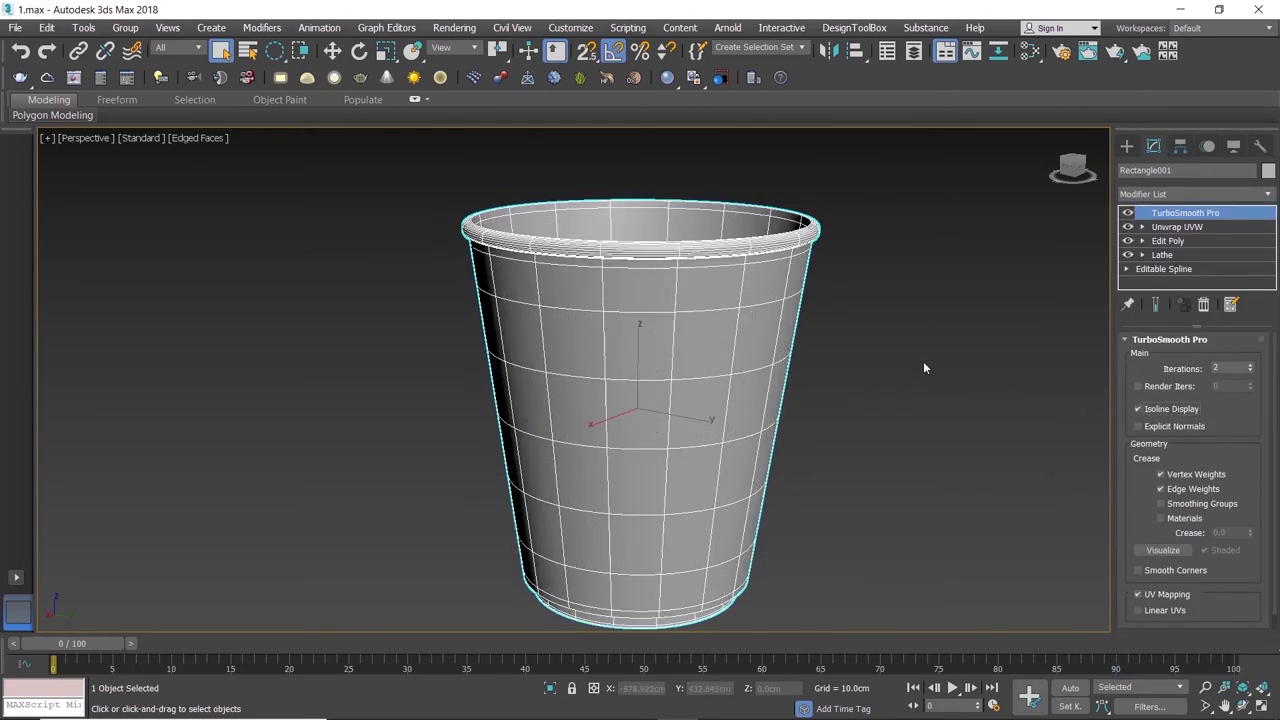
- Add a second Unwrap UVW above TurboSmooth Pro and open its UV editor
{"action": "left_click", "coordinate": [1268, 194]}
{"action": "scroll", "coordinate": [1230, 290], "scroll_direction": "down", "scroll_amount": 5}
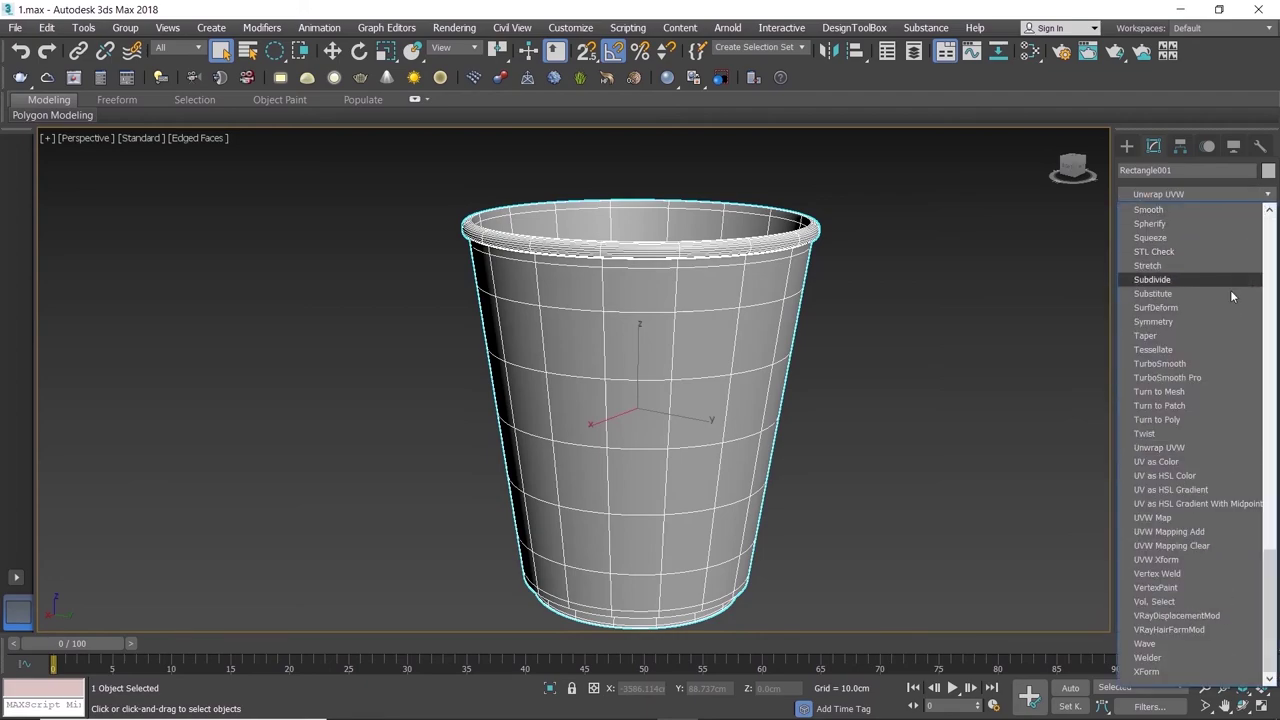
{"action": "left_click", "coordinate": [1187, 447]}
{"action": "scroll", "coordinate": [1230, 420], "scroll_direction": "down", "scroll_amount": 5}
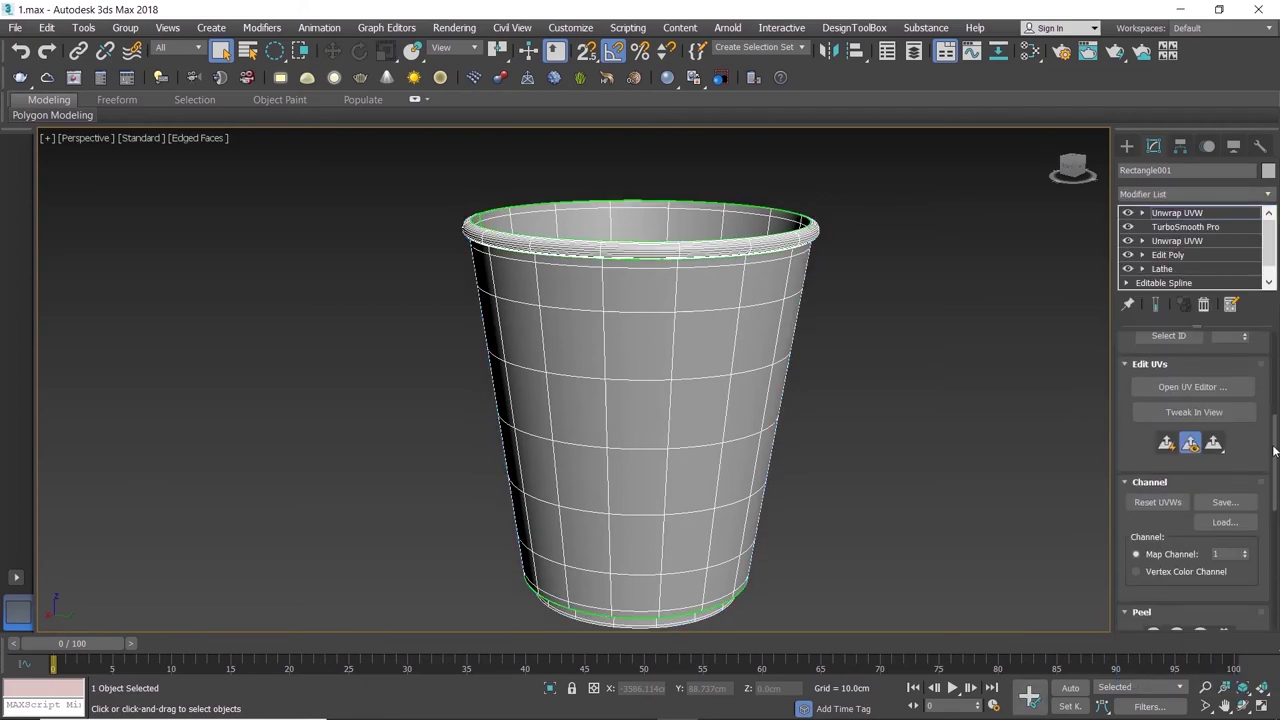
{"action": "left_click", "coordinate": [1190, 386]}
{"action": "left_click", "coordinate": [370, 108]}
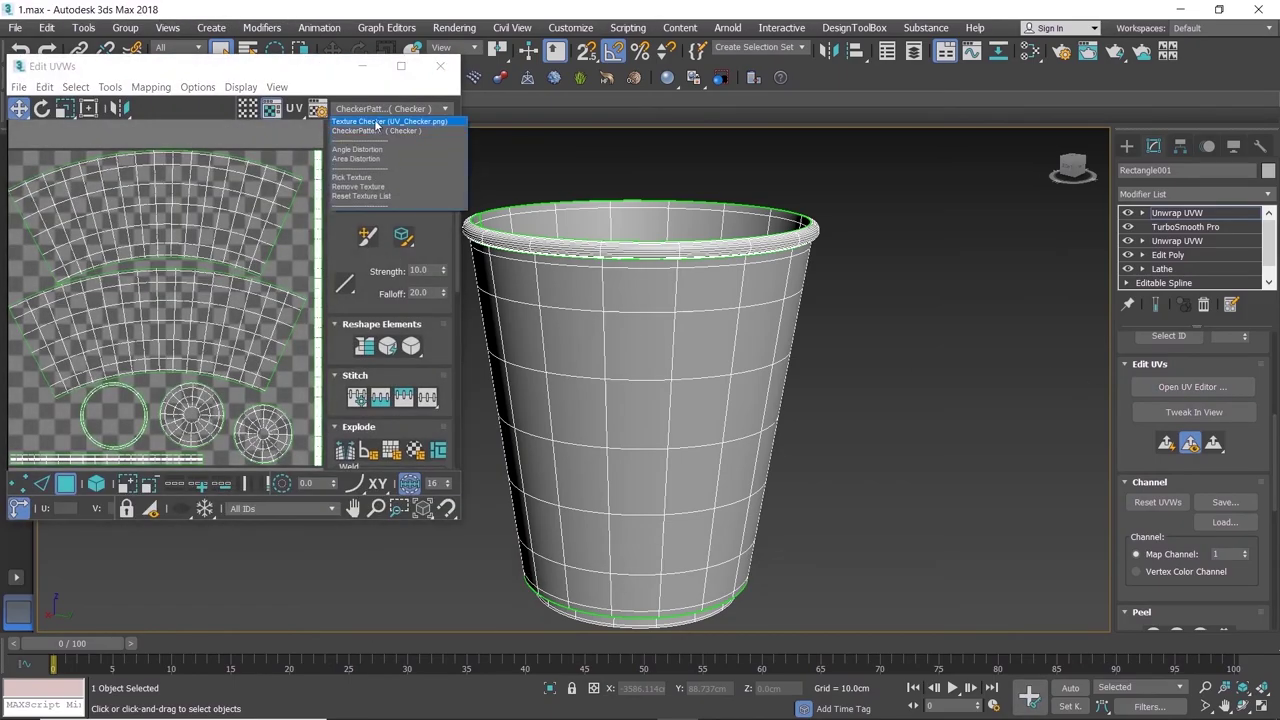
{"action": "left_click", "coordinate": [380, 126]}
{"action": "left_click", "coordinate": [380, 108]}
{"action": "left_click", "coordinate": [380, 118]}
{"action": "scroll", "coordinate": [762, 332], "scroll_direction": "down", "scroll_amount": 2}
{"action": "middle_click_drag", "start_coordinate": [762, 332], "coordinate": [760, 345], "text": "alt"}
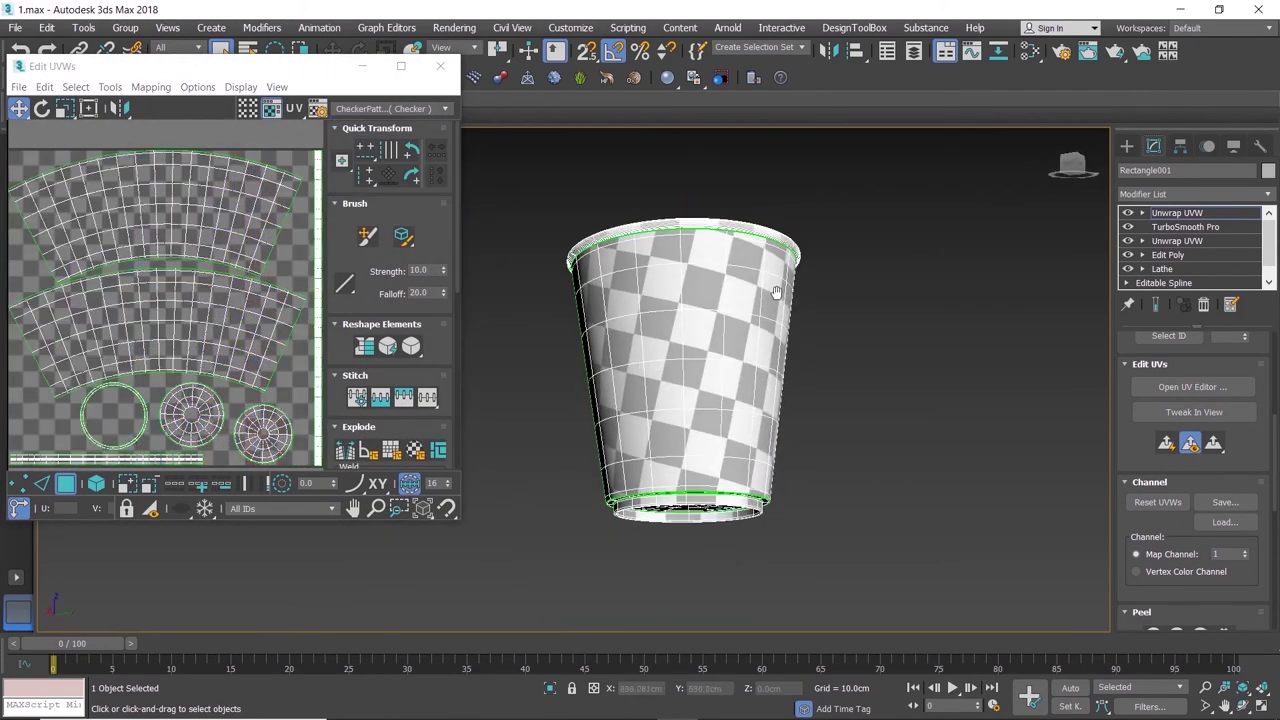
{"action": "scroll", "coordinate": [737, 460], "scroll_direction": "up", "scroll_amount": 5}
{"action": "mouse_move", "coordinate": [737, 460]}
{"action": "middle_mouse_down", "text": "alt"}
{"action": "mouse_move", "coordinate": [764, 396]}
{"action": "mouse_move", "coordinate": [839, 501]}
{"action": "middle_mouse_up", "text": "alt"}
{"action": "middle_click_drag", "start_coordinate": [806, 385], "coordinate": [806, 470], "text": "alt"}
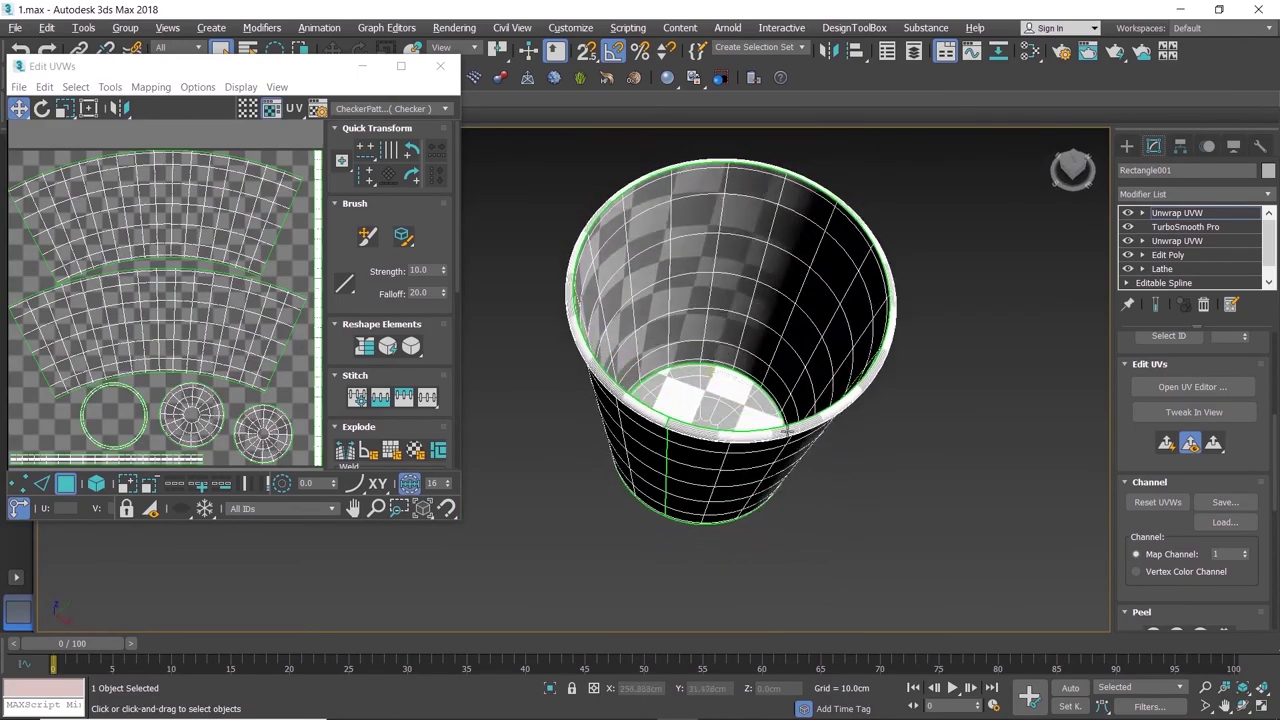
{"action": "mouse_move", "coordinate": [786, 428]}
{"action": "middle_mouse_down", "text": "alt"}
{"action": "mouse_move", "coordinate": [790, 400]}
{"action": "mouse_move", "coordinate": [760, 346]}
{"action": "mouse_move", "coordinate": [774, 294]}
{"action": "mouse_move", "coordinate": [903, 308]}
{"action": "mouse_move", "coordinate": [915, 270]}
{"action": "mouse_move", "coordinate": [940, 372]}
{"action": "mouse_move", "coordinate": [917, 363]}
{"action": "middle_mouse_up", "text": "alt"}
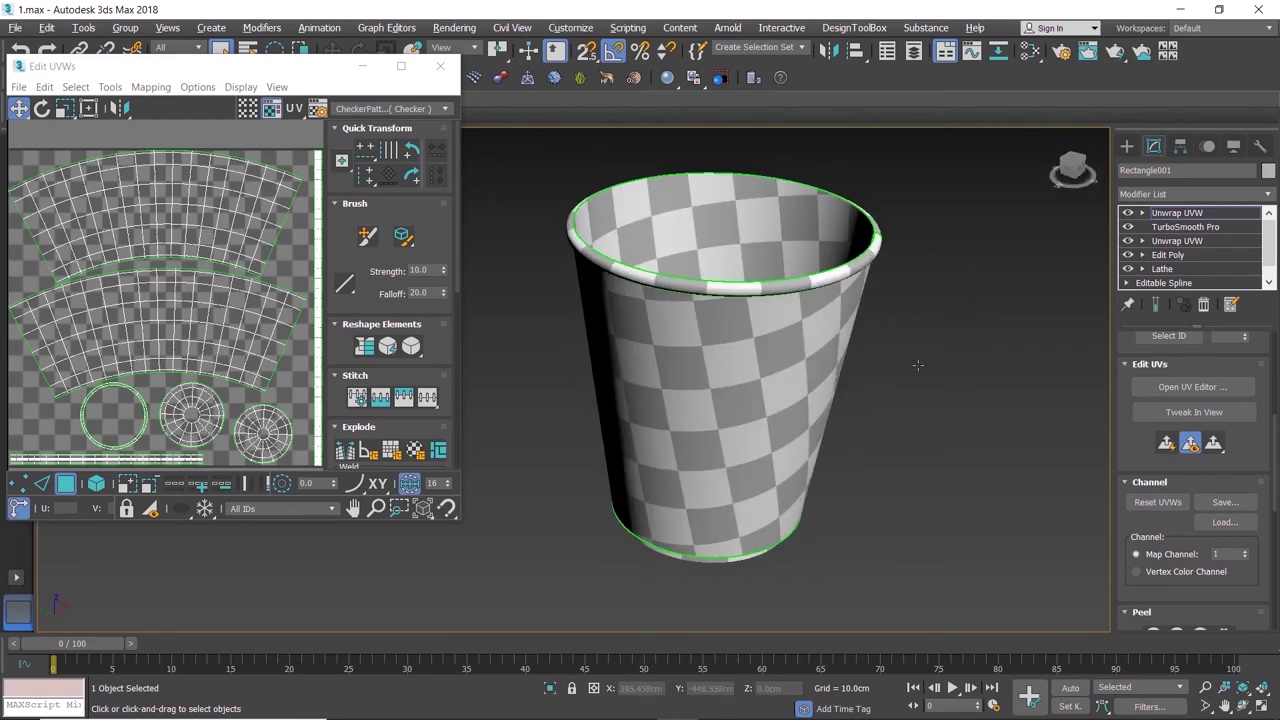
{"action": "left_click", "coordinate": [440, 67]}
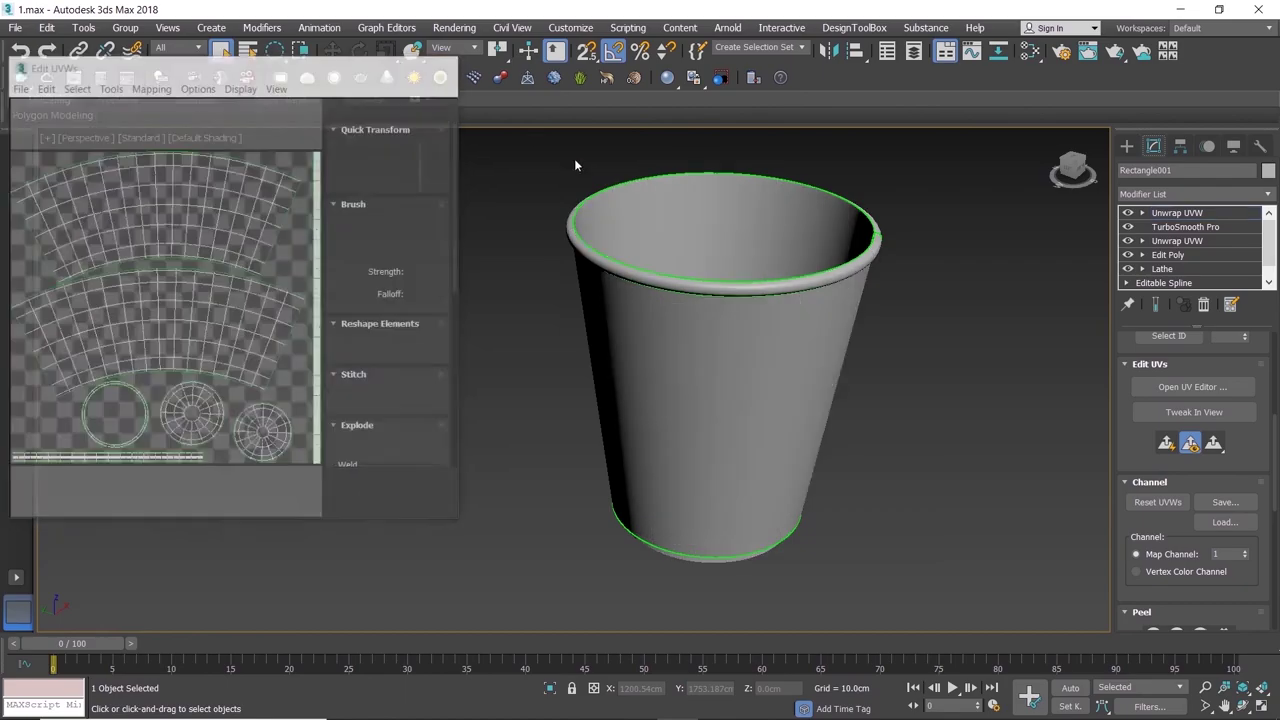
{"action": "scroll", "coordinate": [1120, 366], "scroll_direction": "up", "scroll_amount": 3}
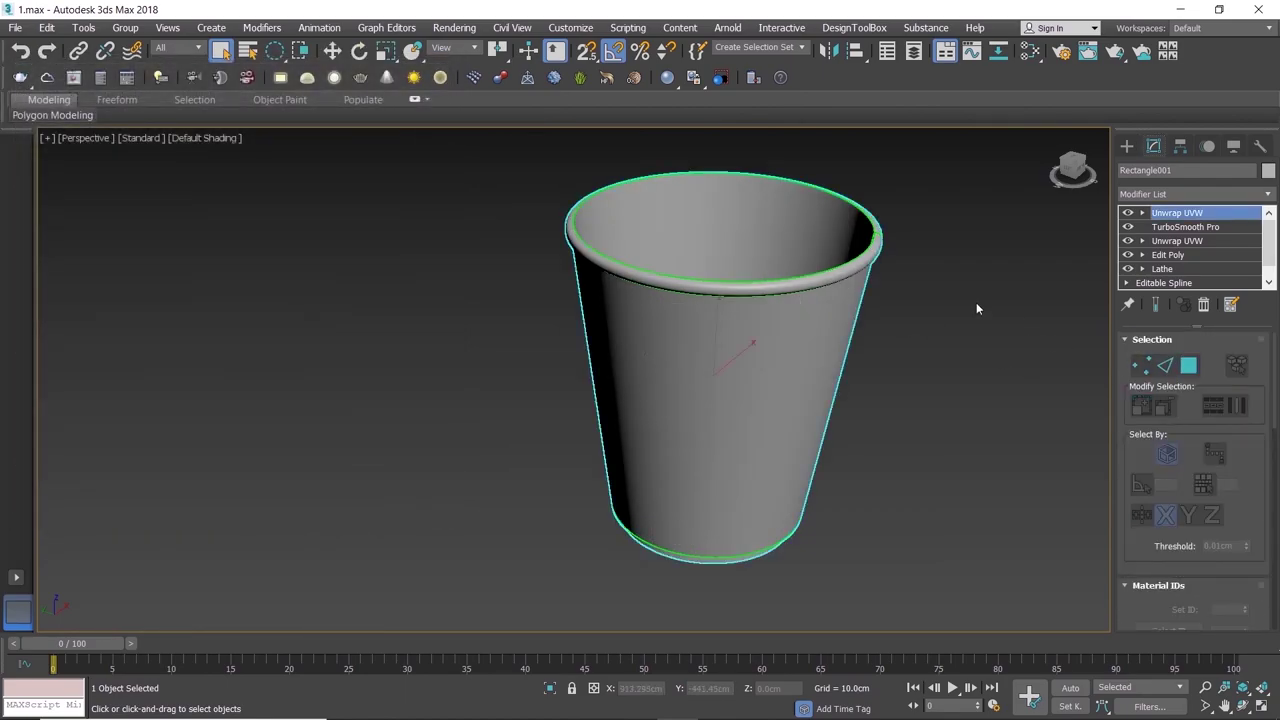